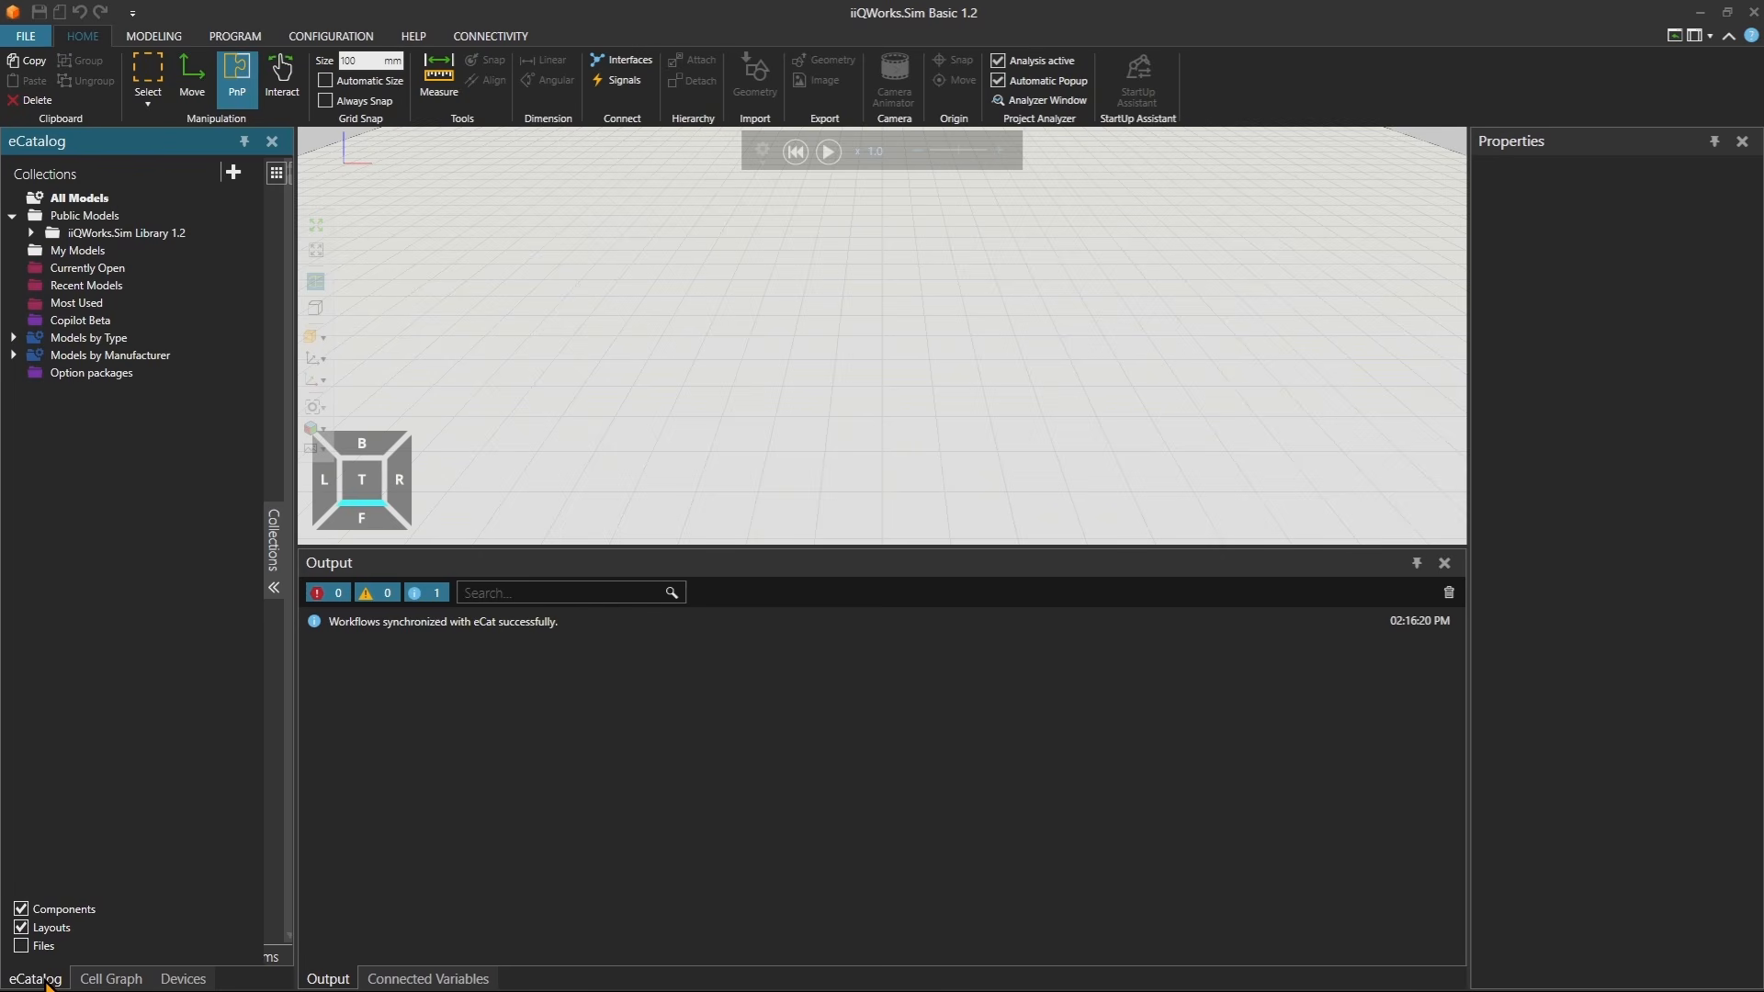
click(111, 980)
click(184, 981)
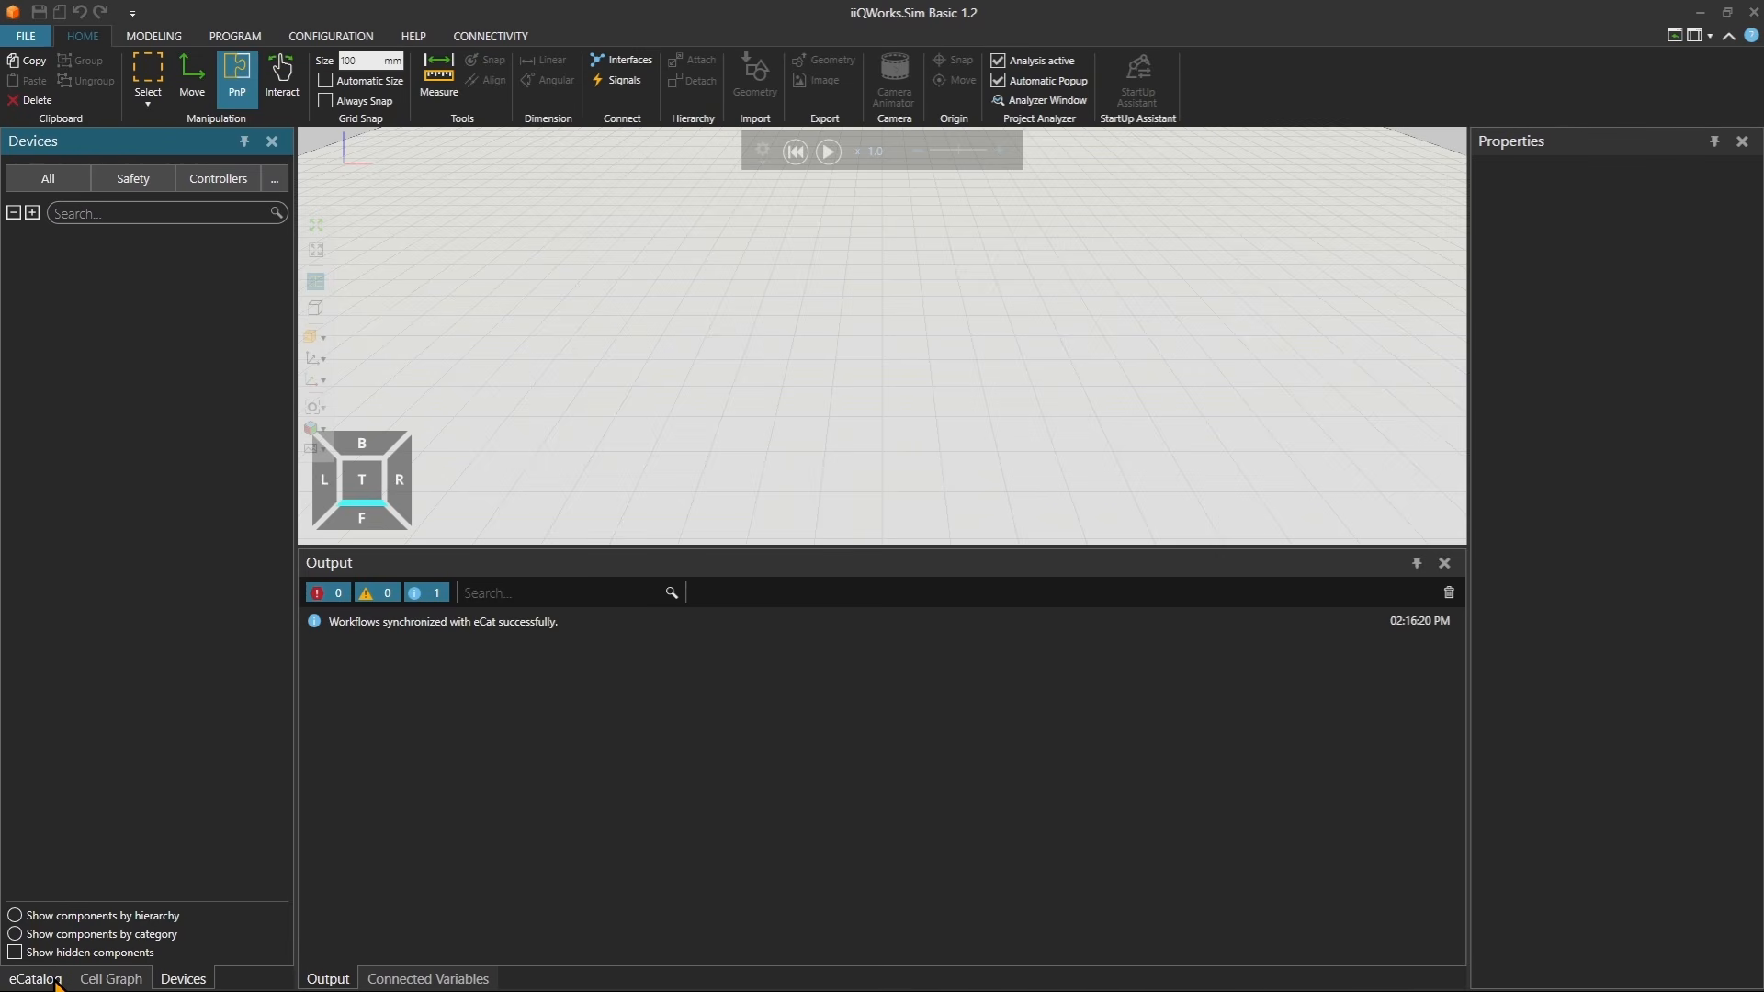
click(56, 982)
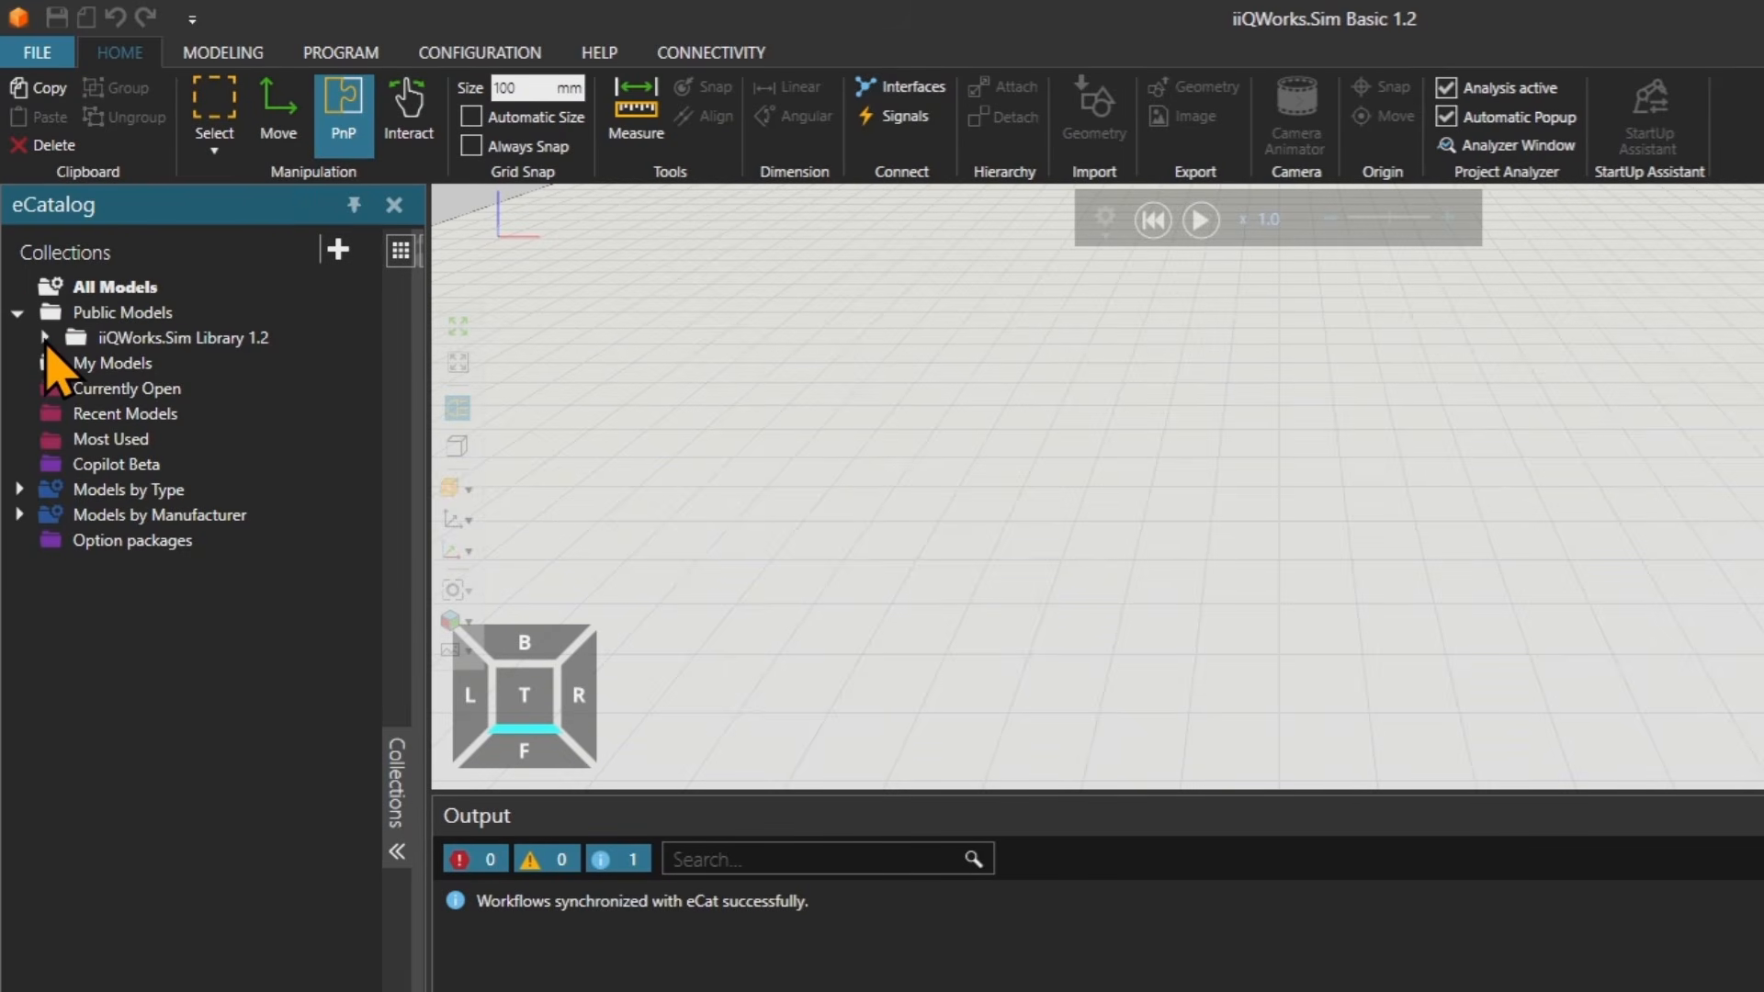
Expand the library tree to KUKA ROBOTS > High Payloads and open the KR QUANTEC-2 collection.
click(44, 337)
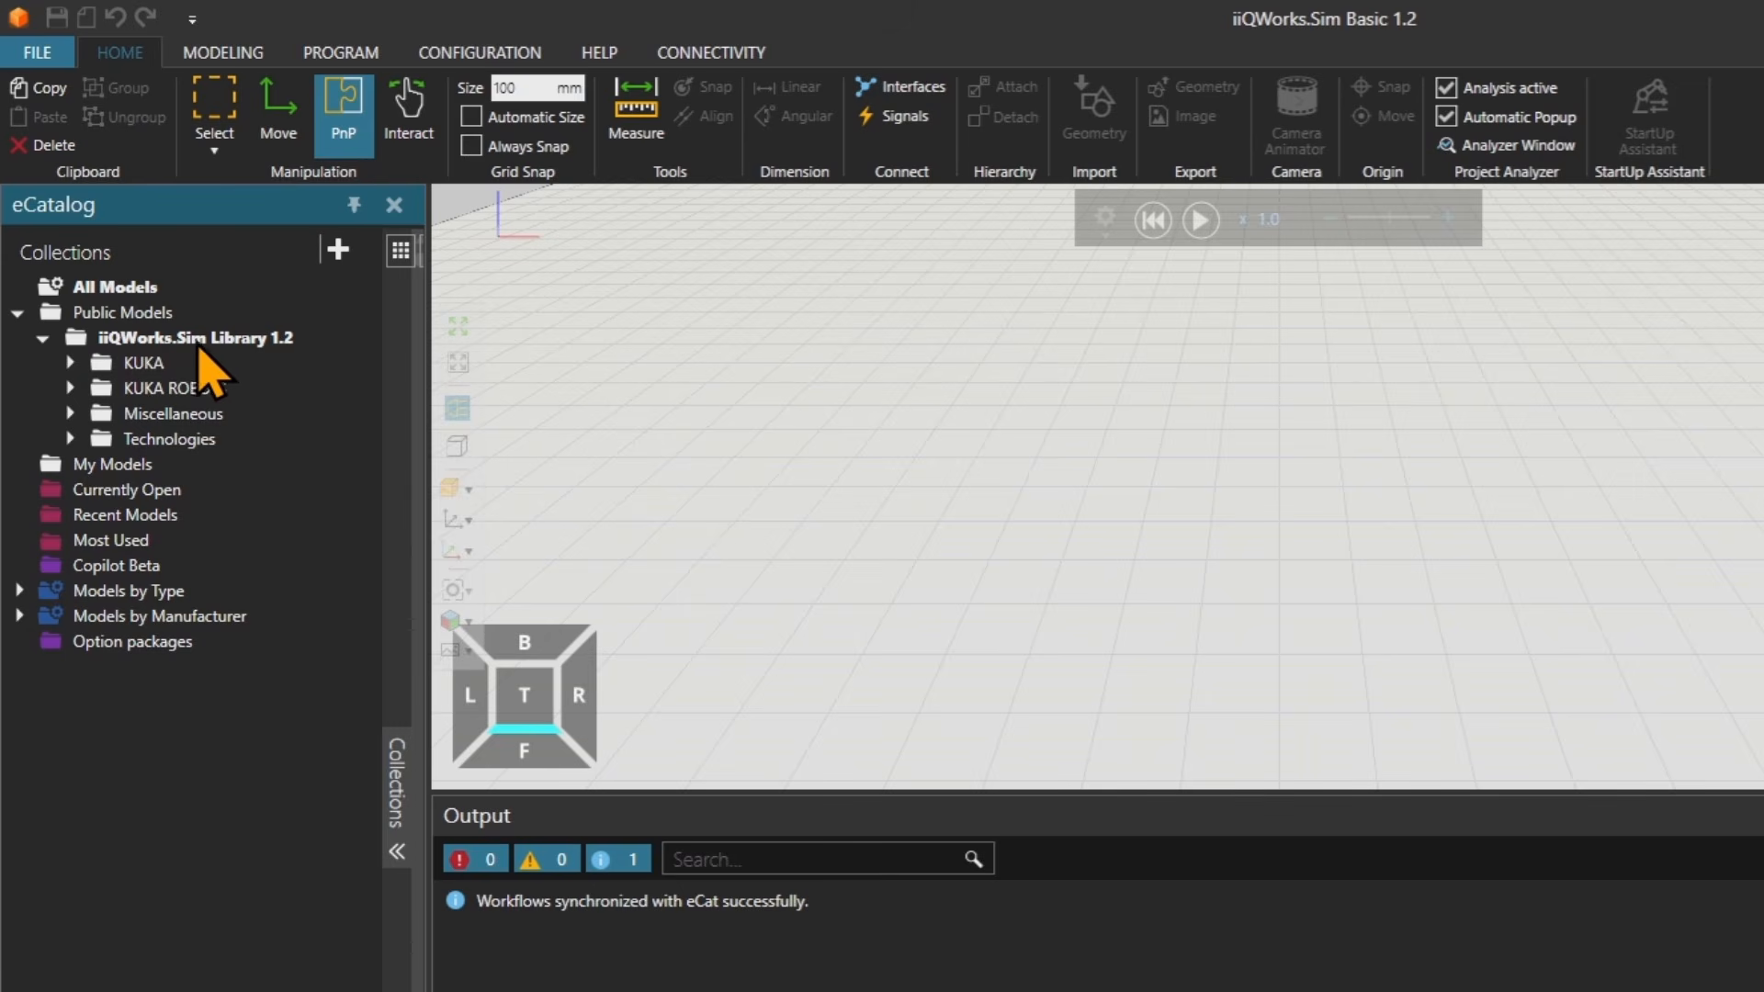
click(70, 388)
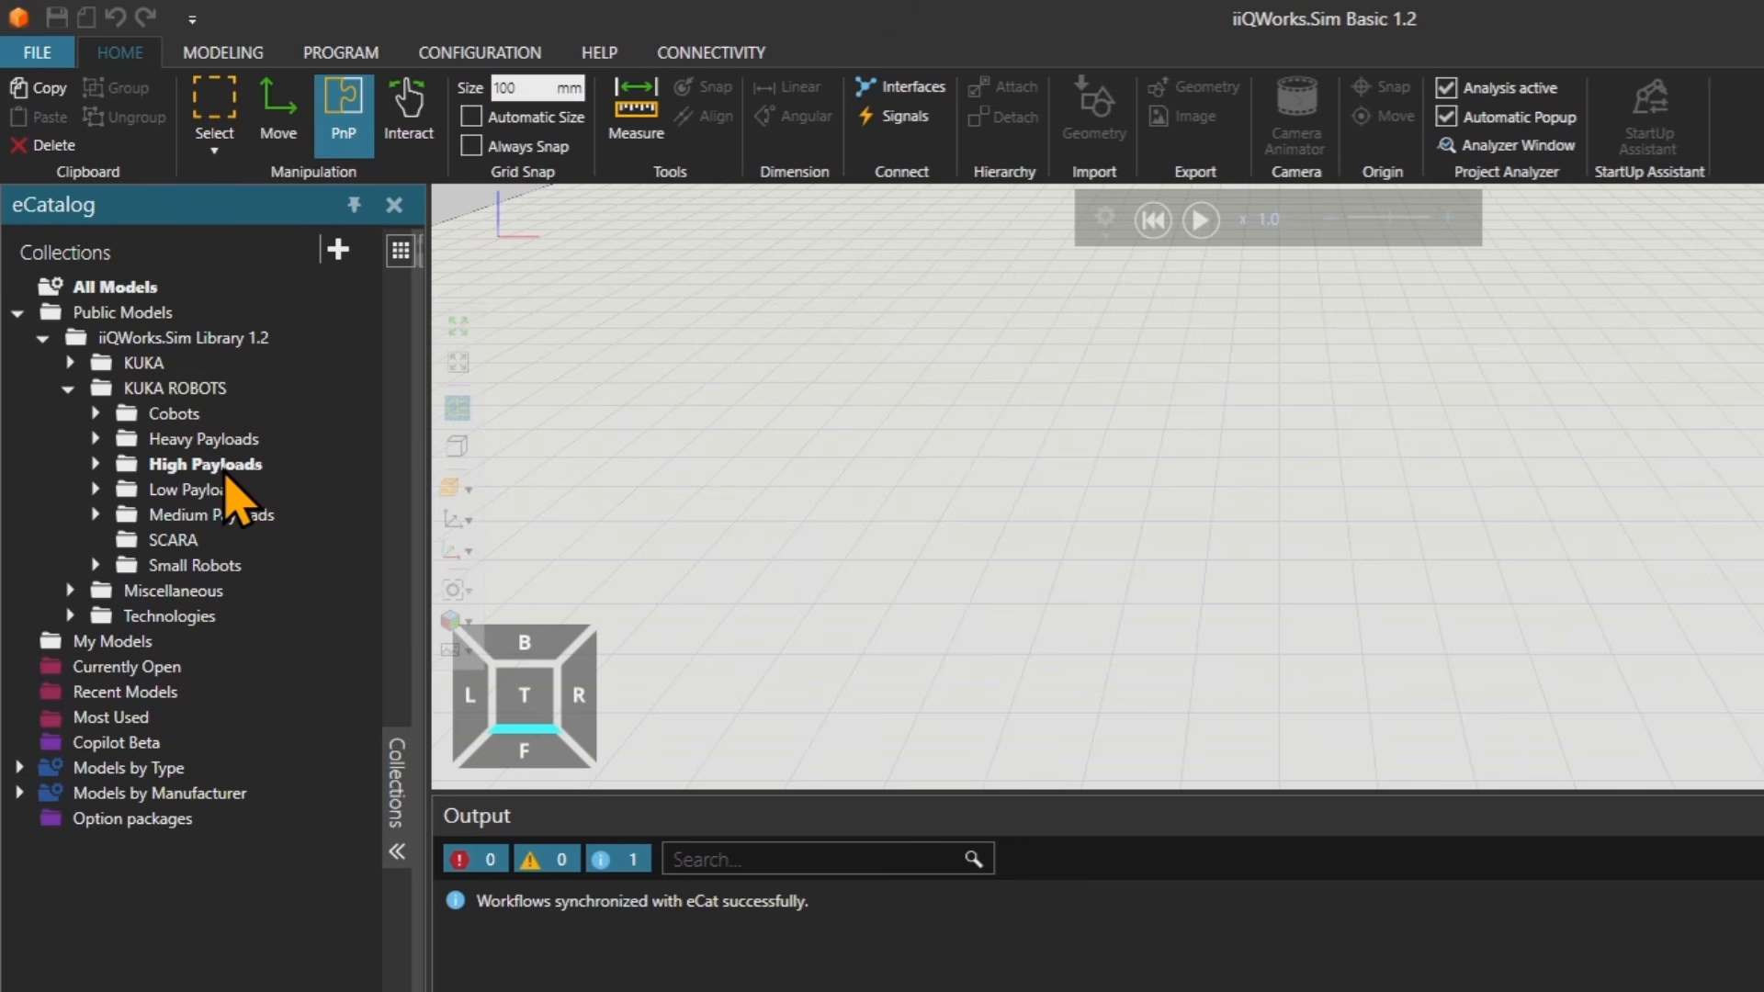
click(95, 465)
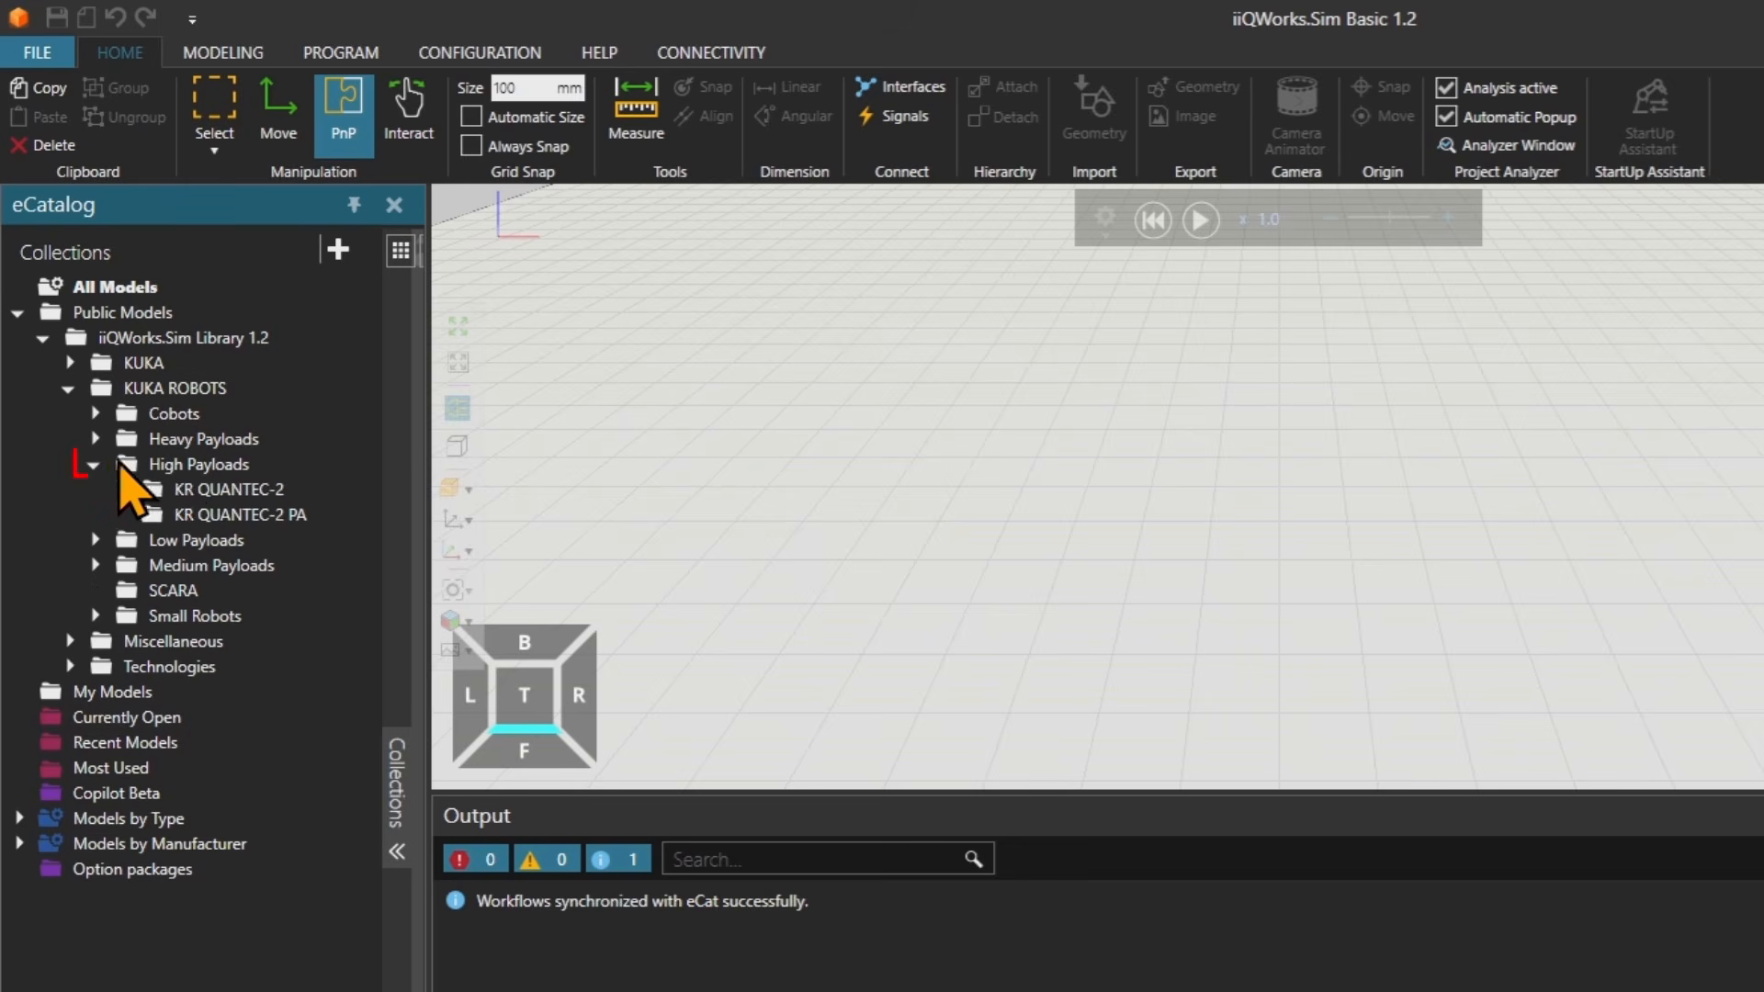
click(222, 494)
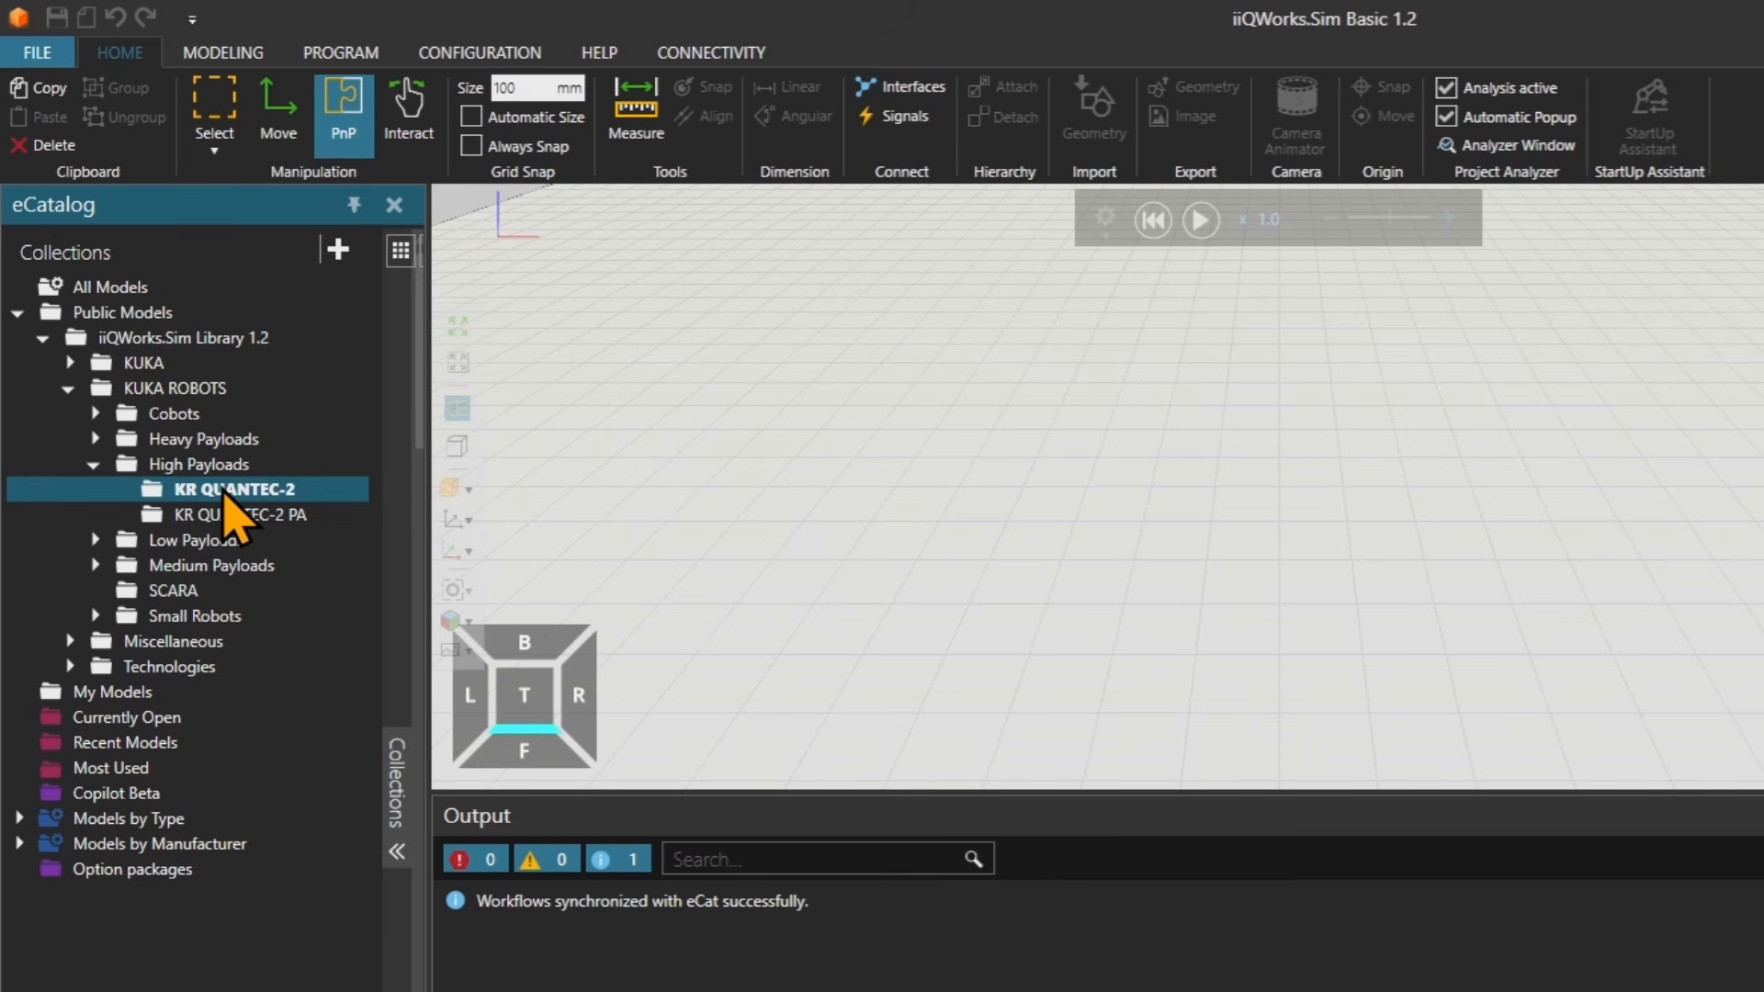
ctrl+click(261, 521)
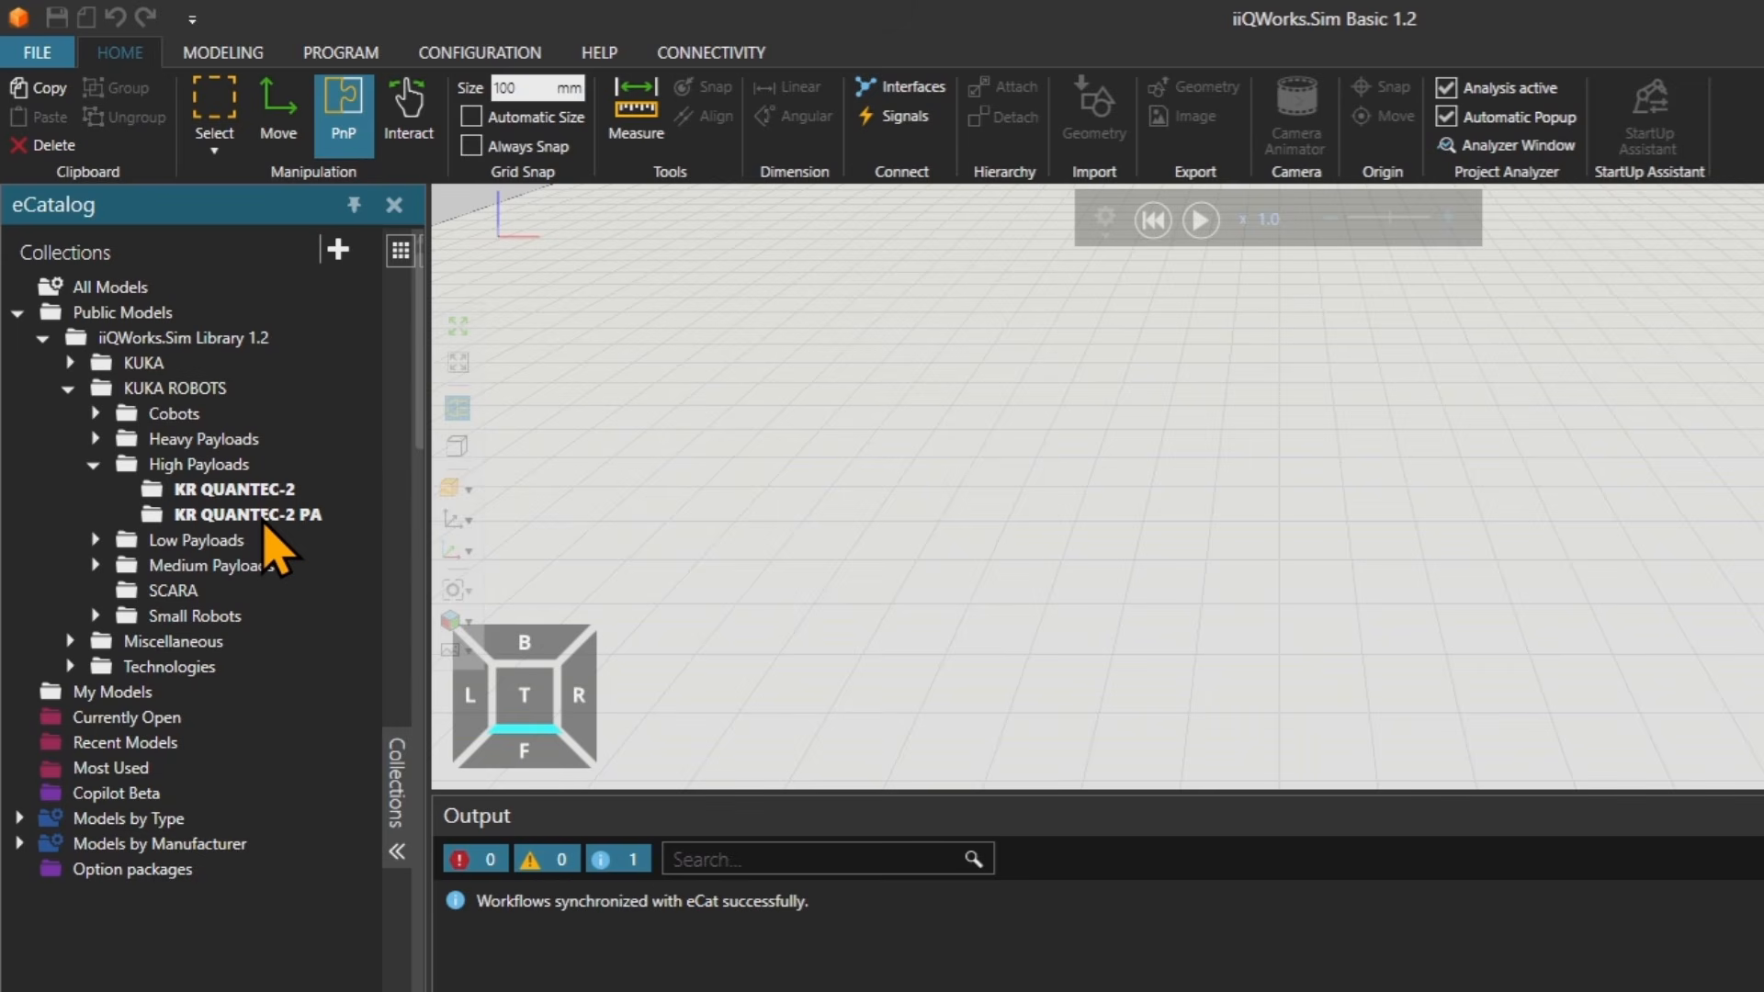
click(259, 499)
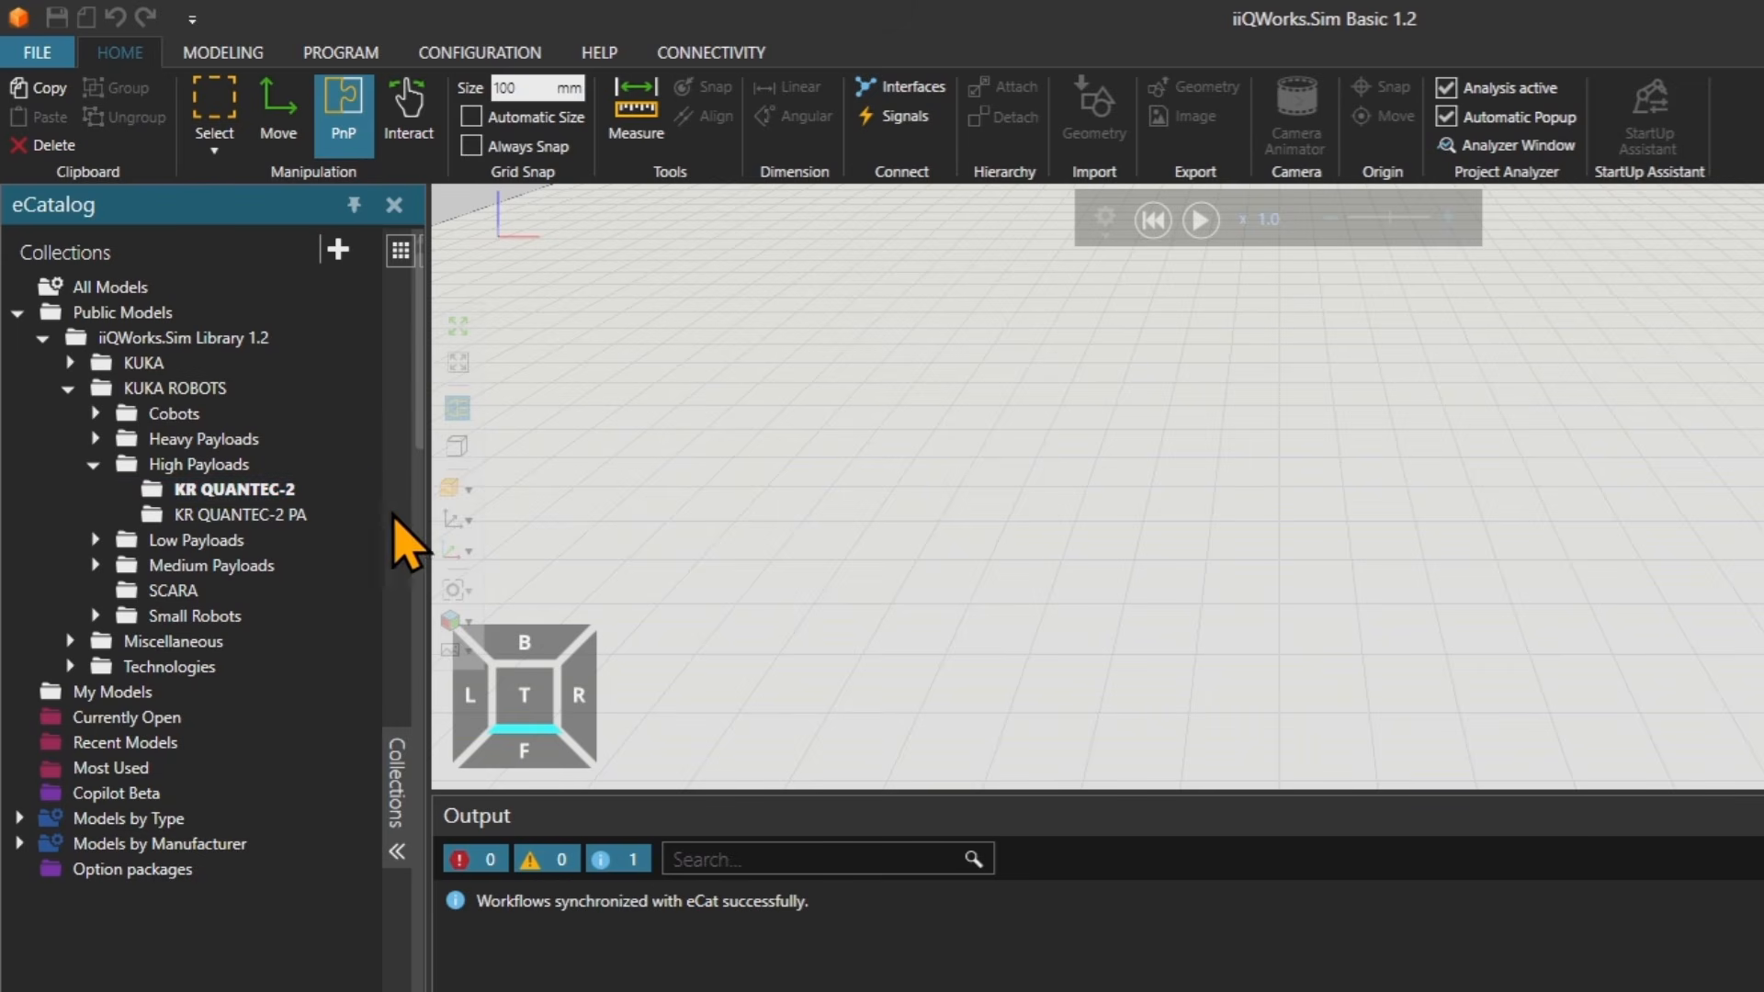
Widen the catalog panel so the collection tree and the model thumbnails show side by side.
click(398, 793)
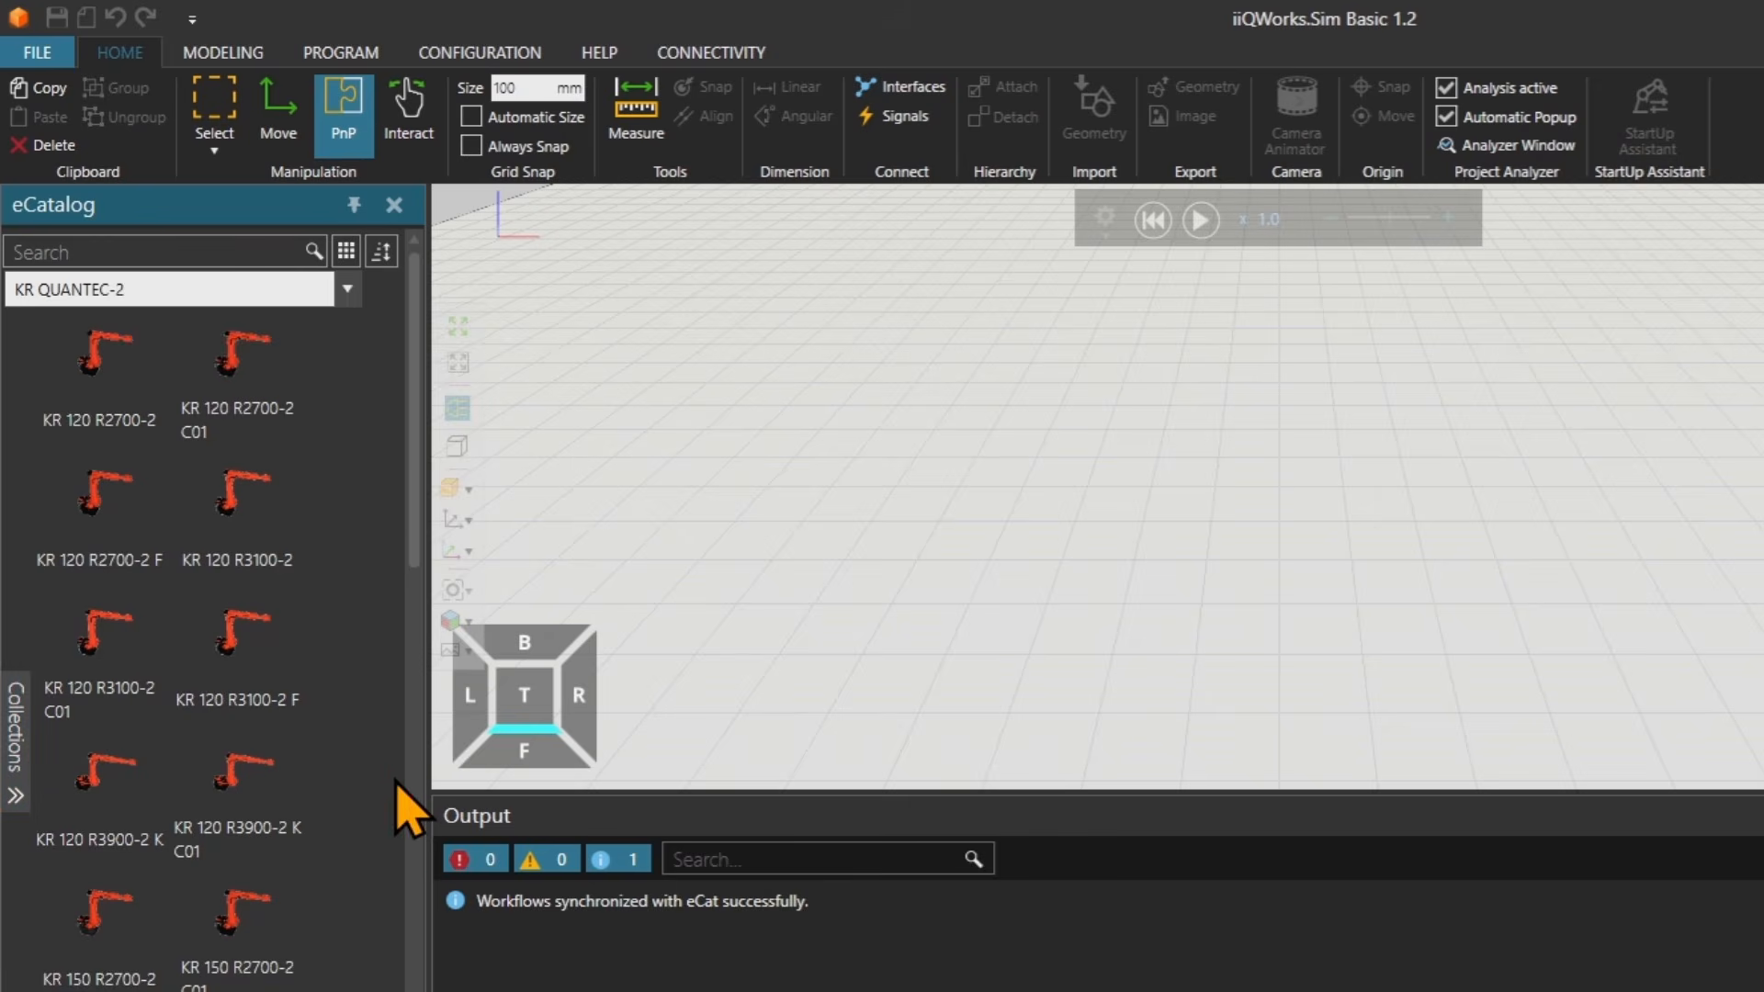
click(17, 744)
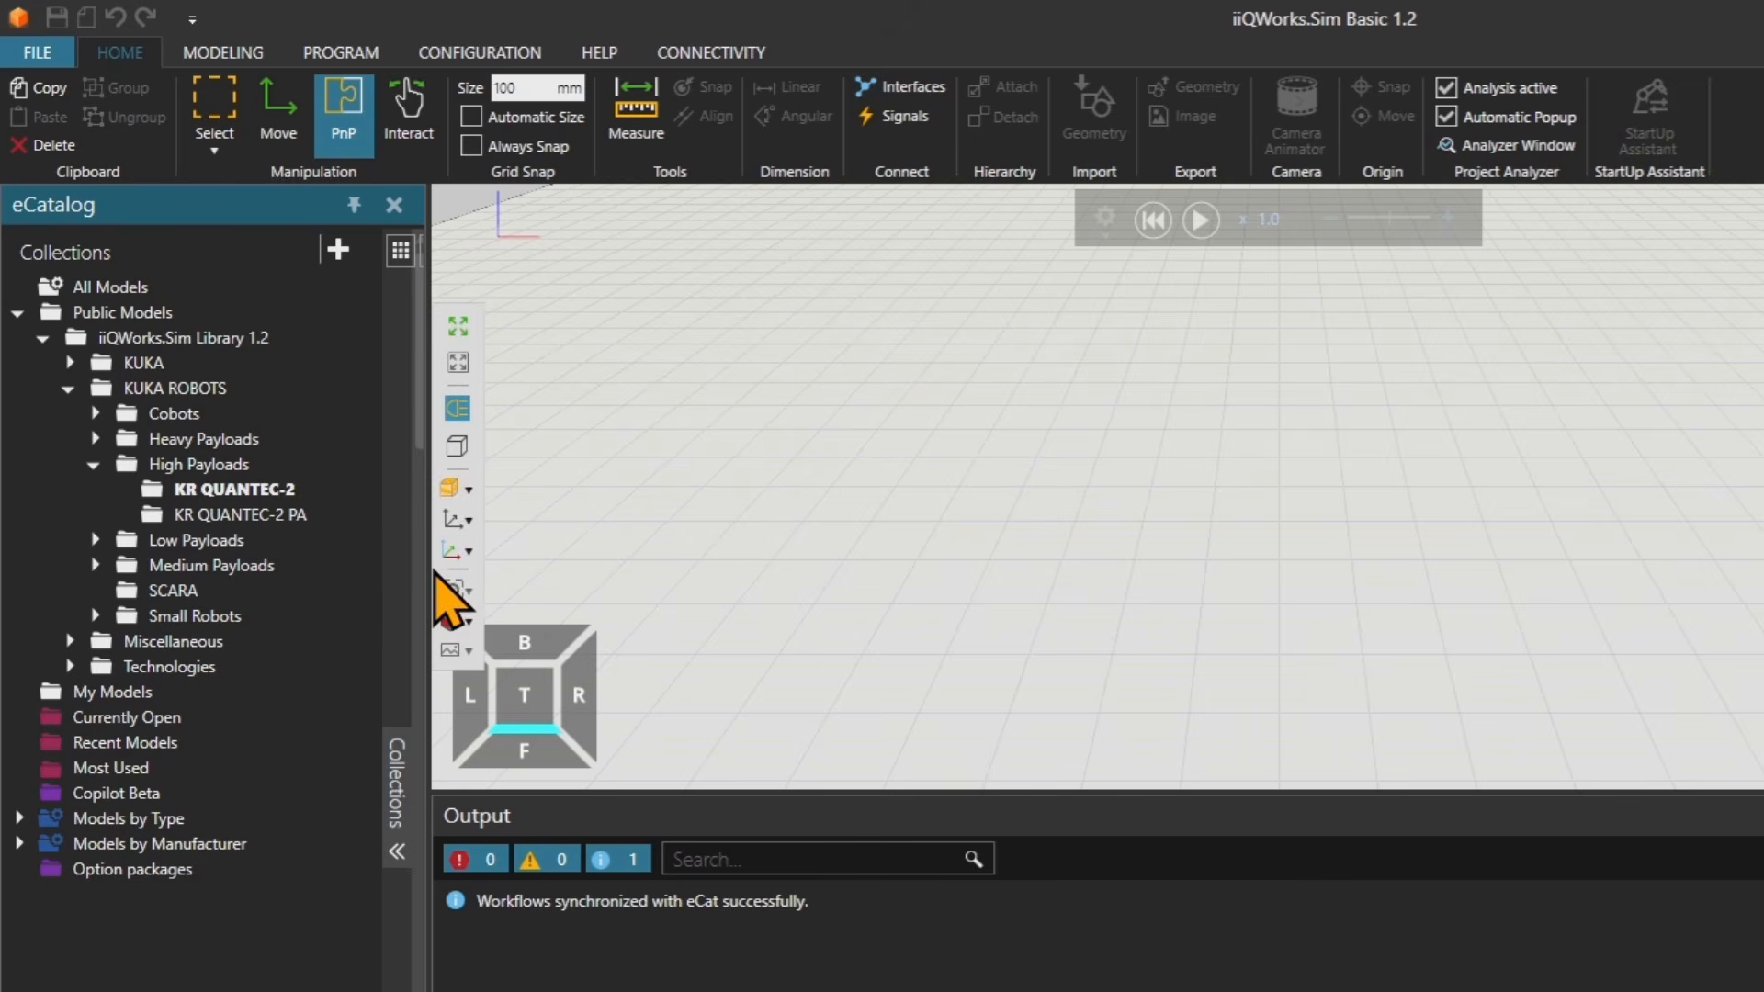
drag(429, 570, 744, 548)
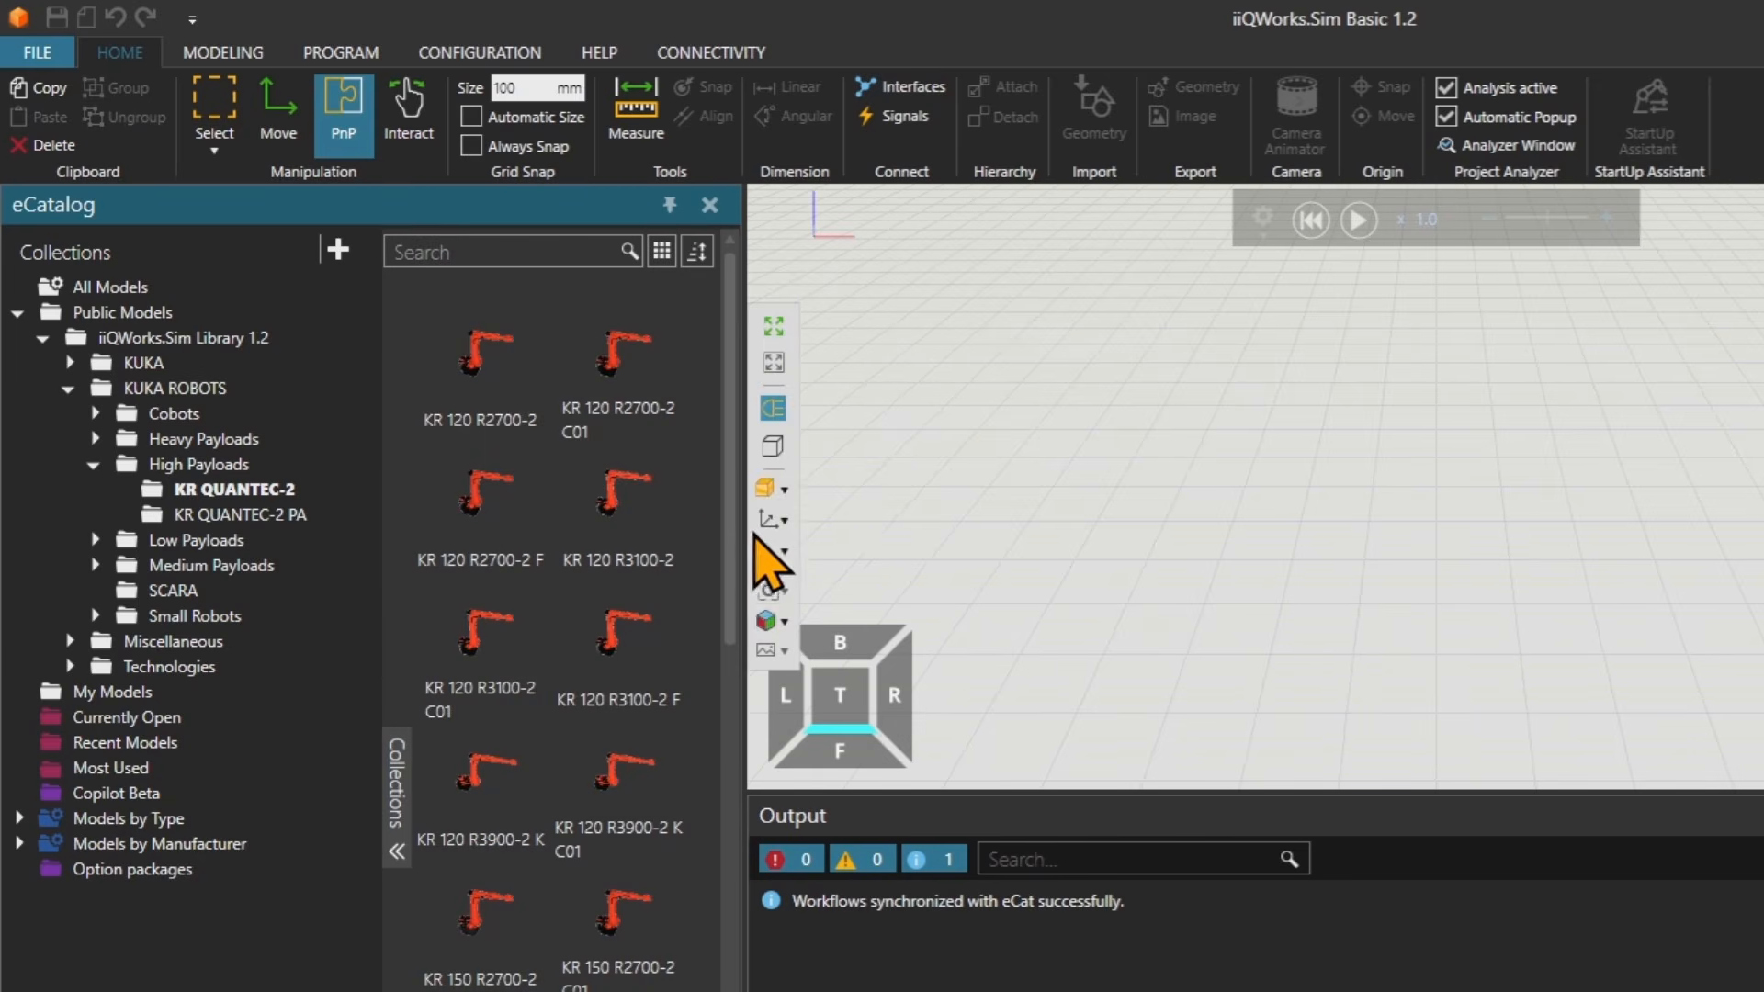
Add the KR 120 R2700-2 robot from the KR QUANTEC-2 models to the layout.
click(473, 409)
scroll(492, 654, down, 10)
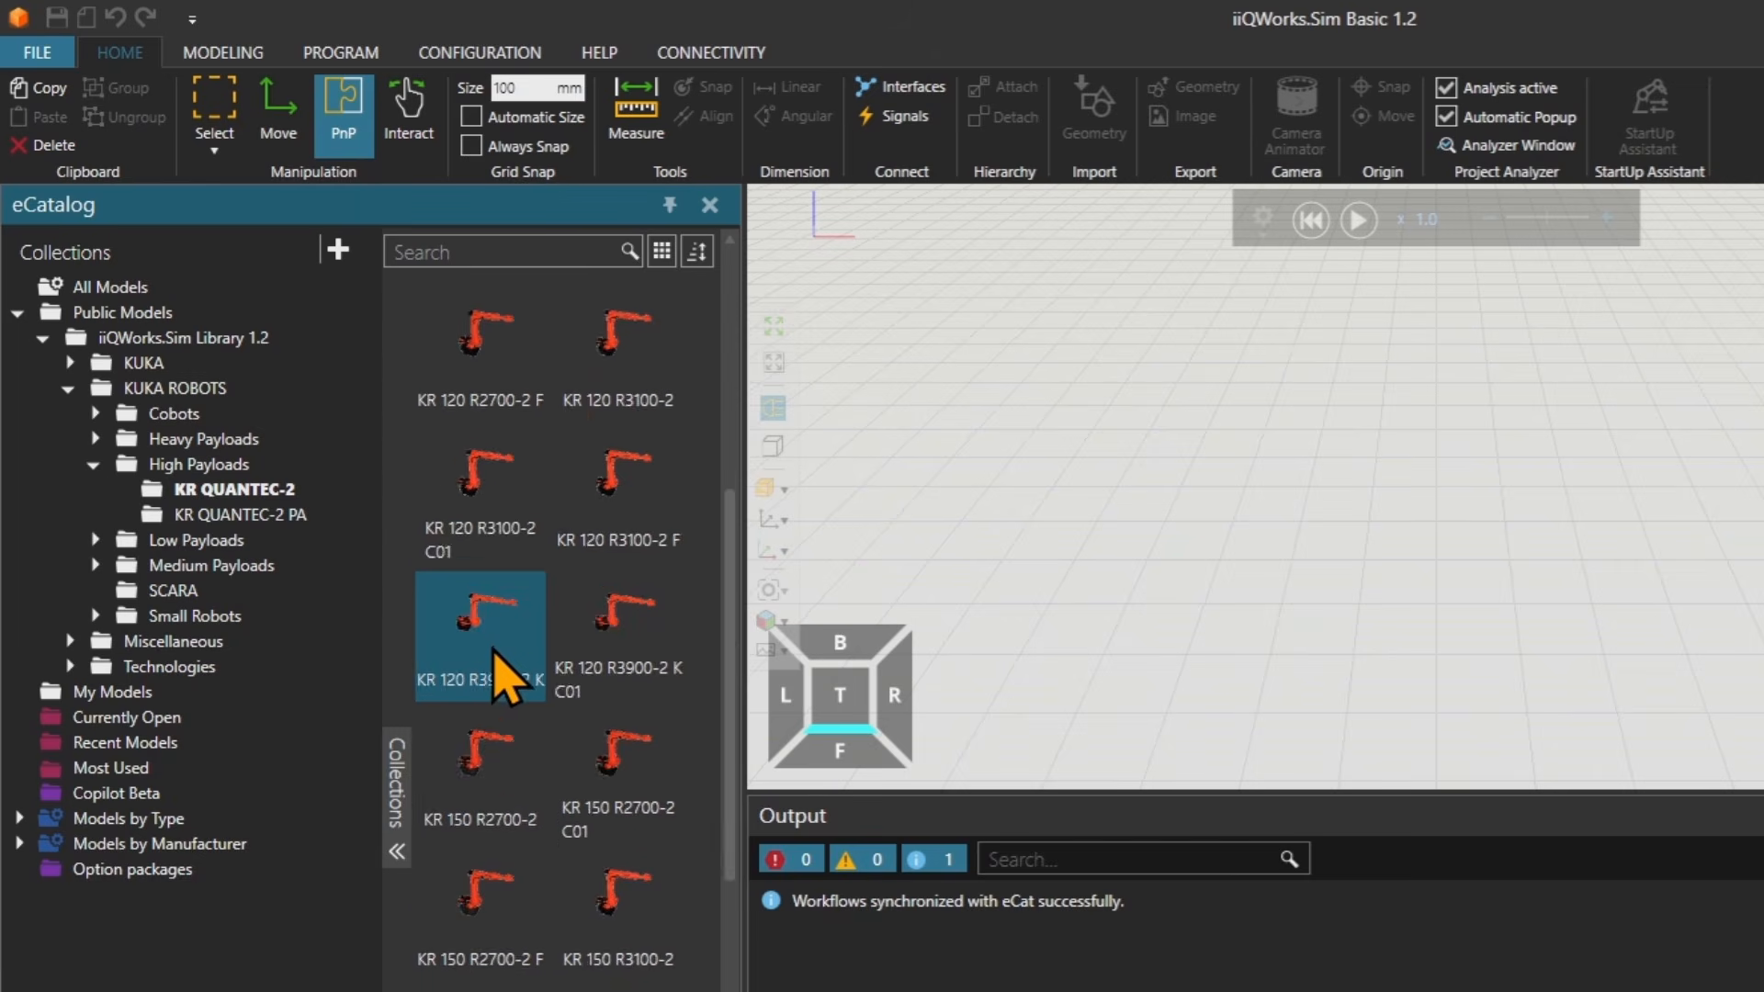
scroll(493, 735, up, 10)
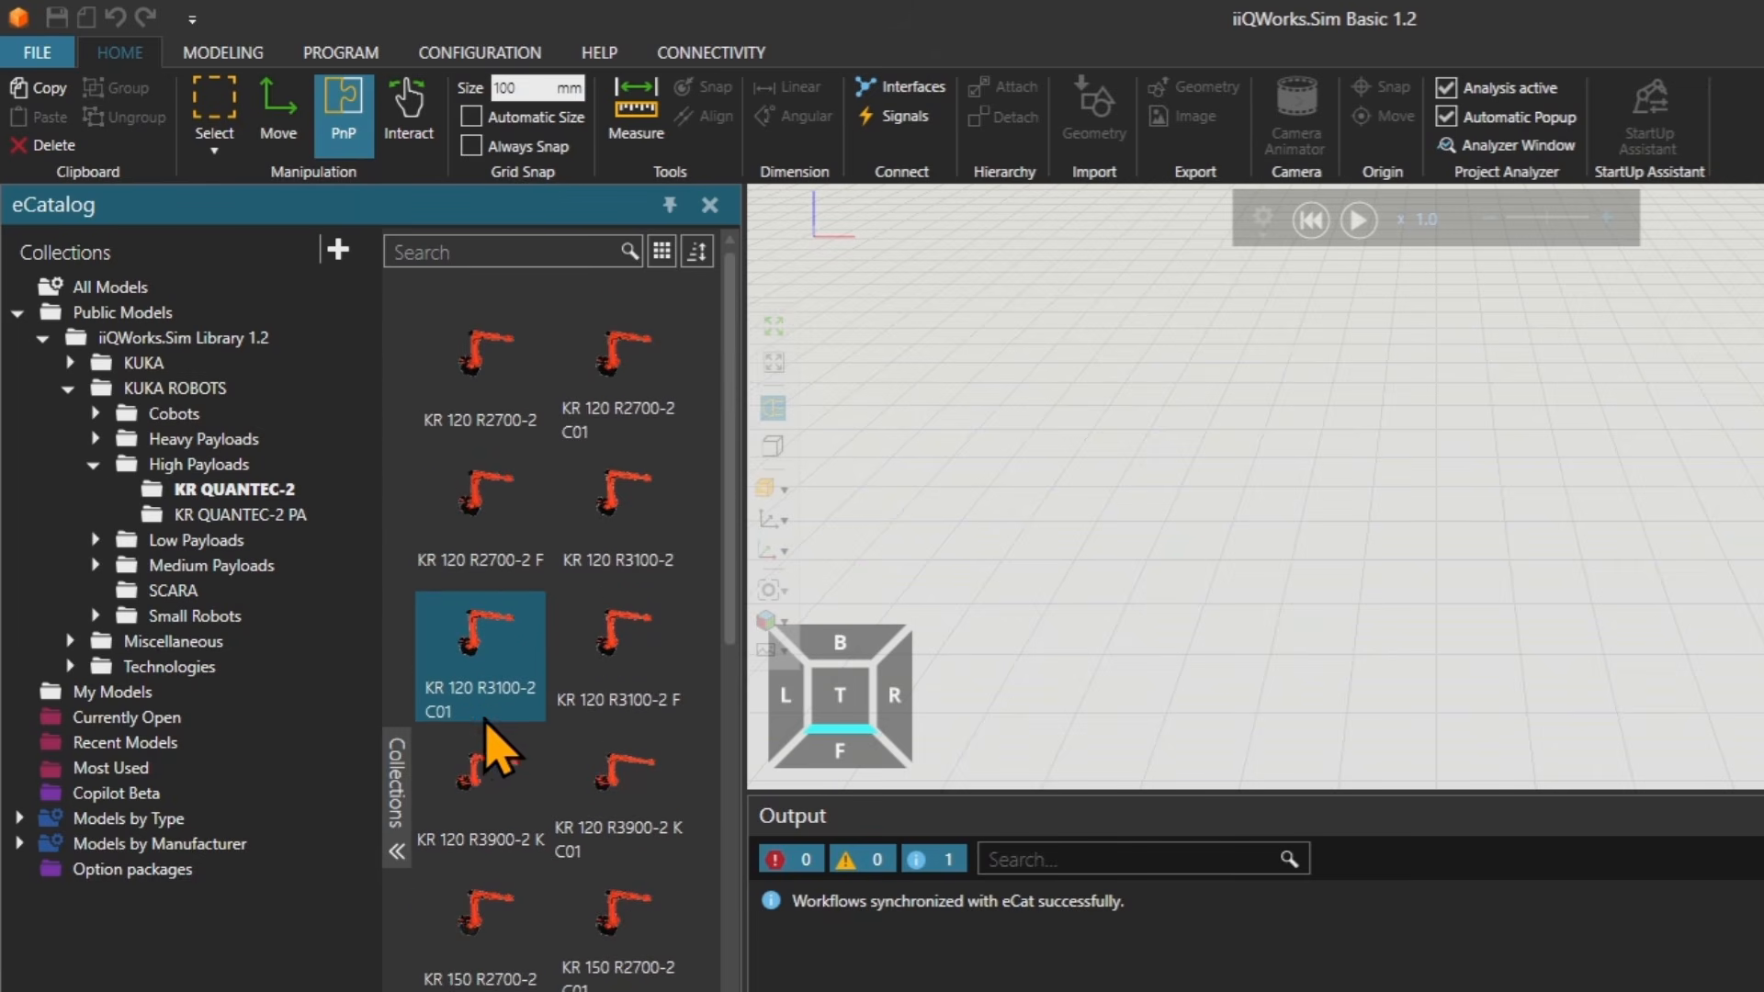
click(471, 253)
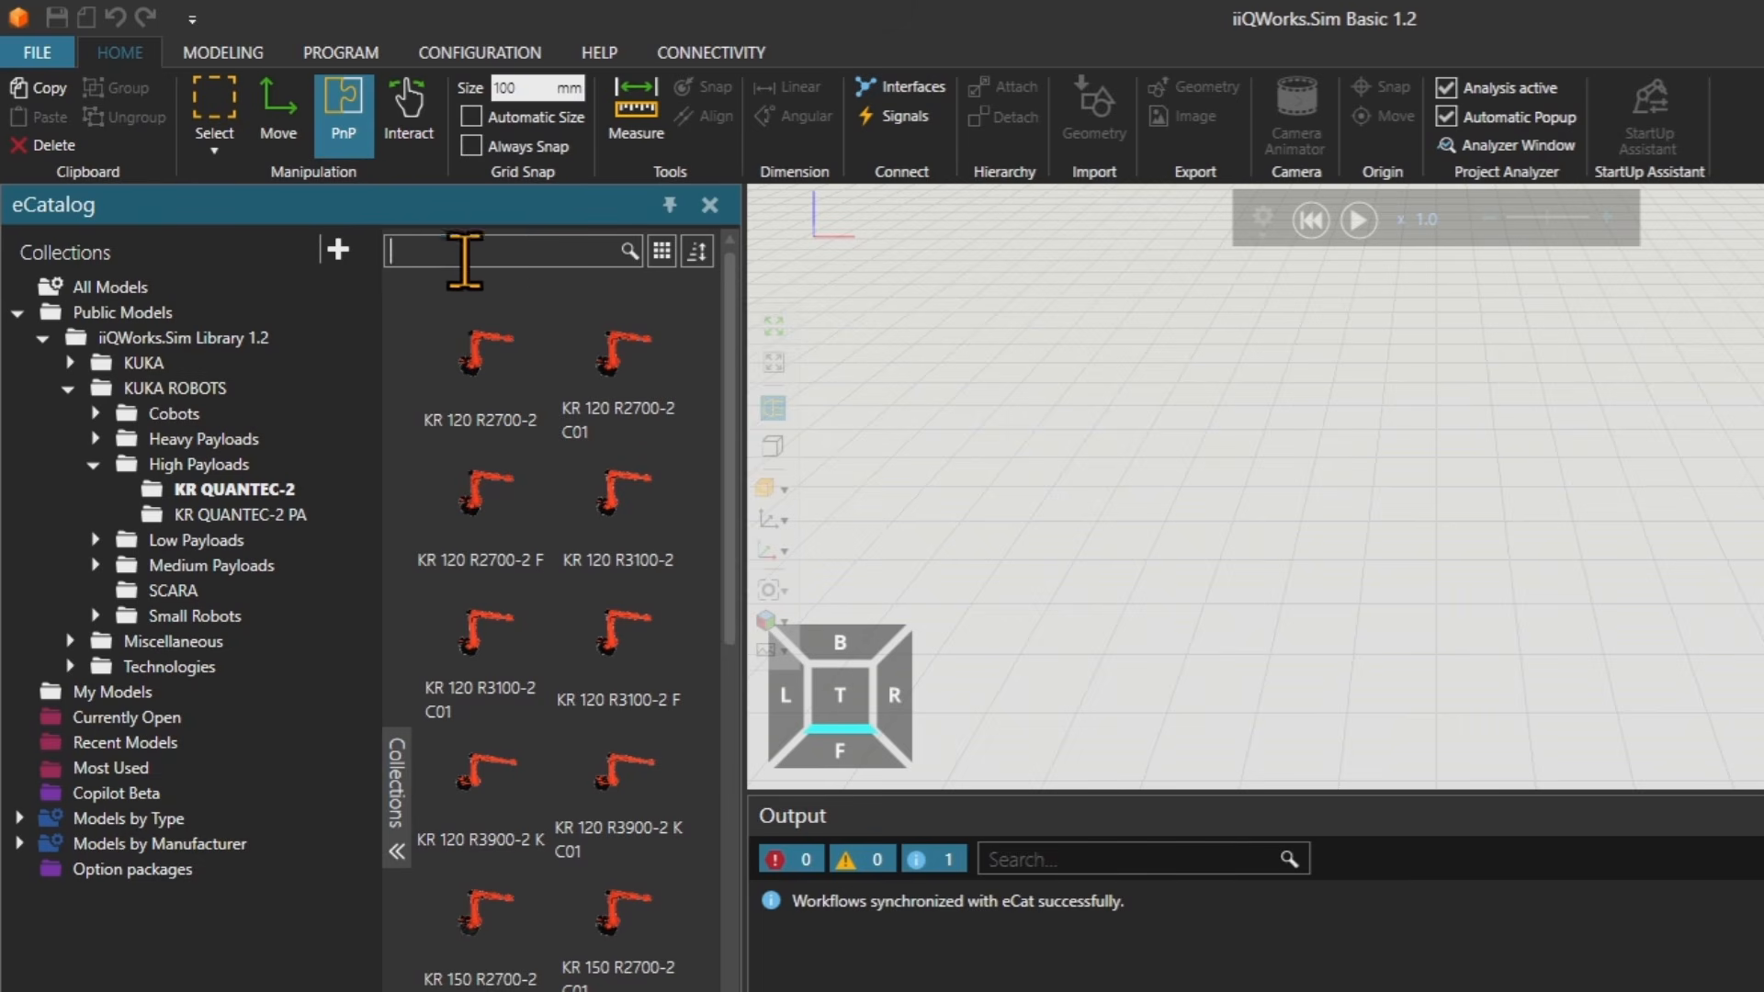
mouse_move(478, 362)
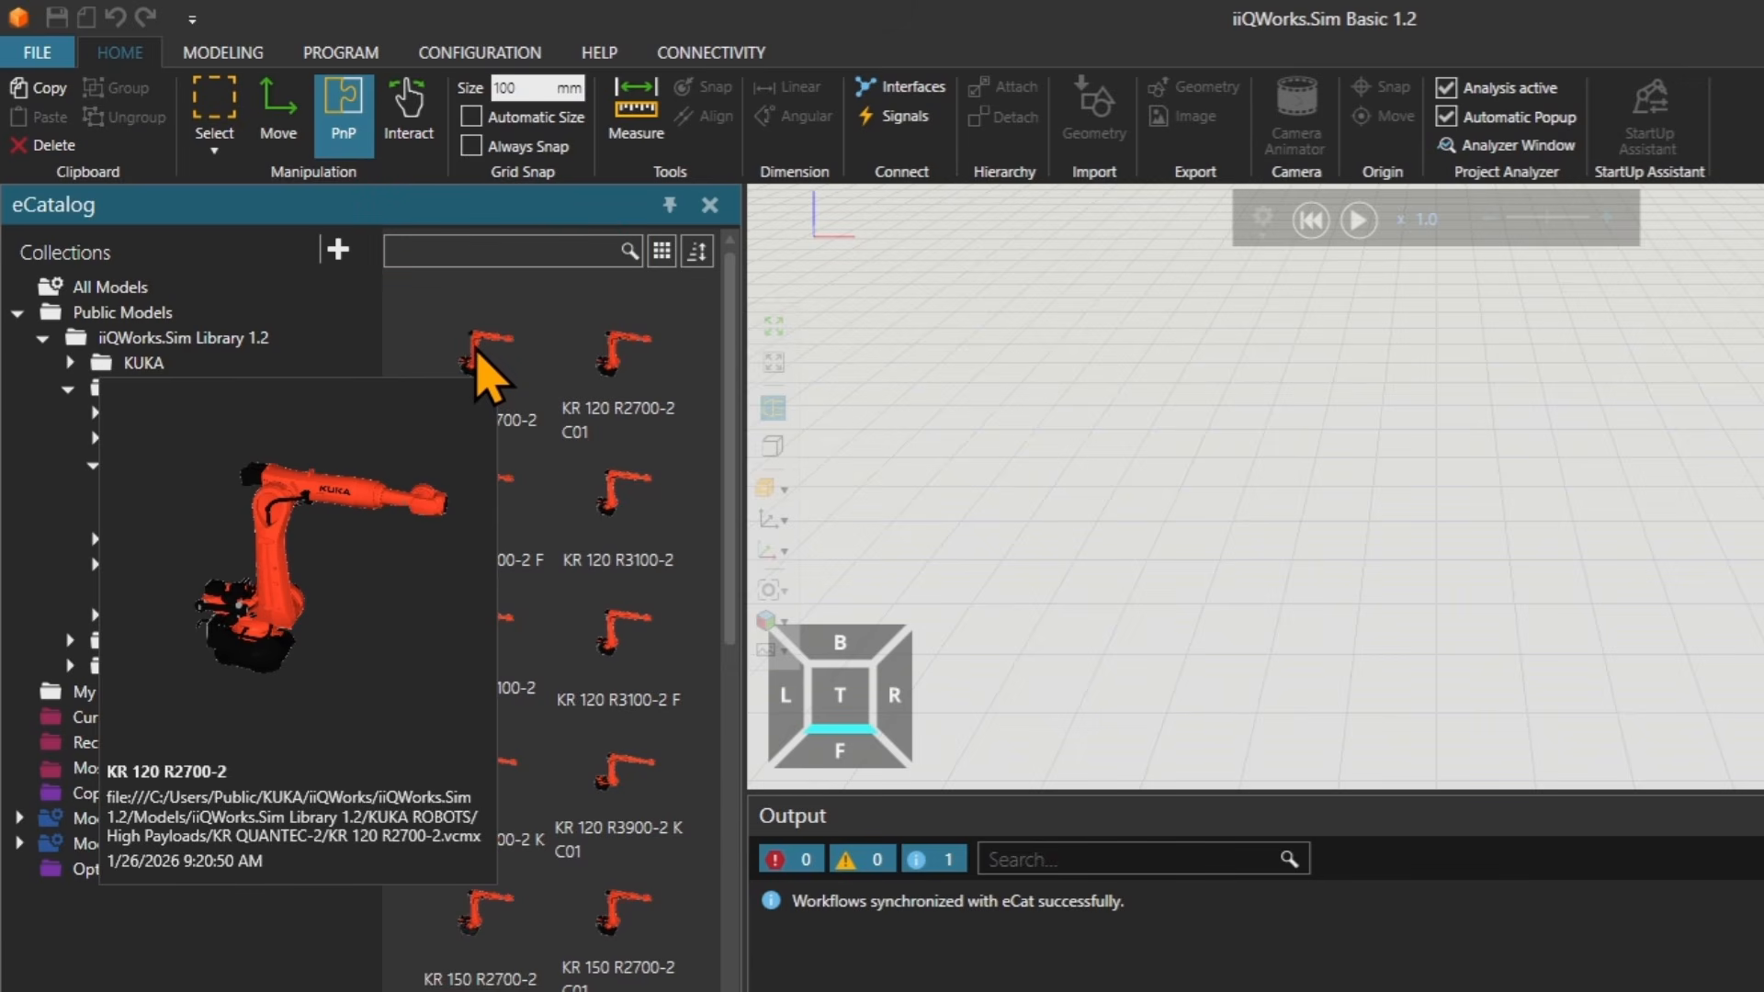
double_click(476, 352)
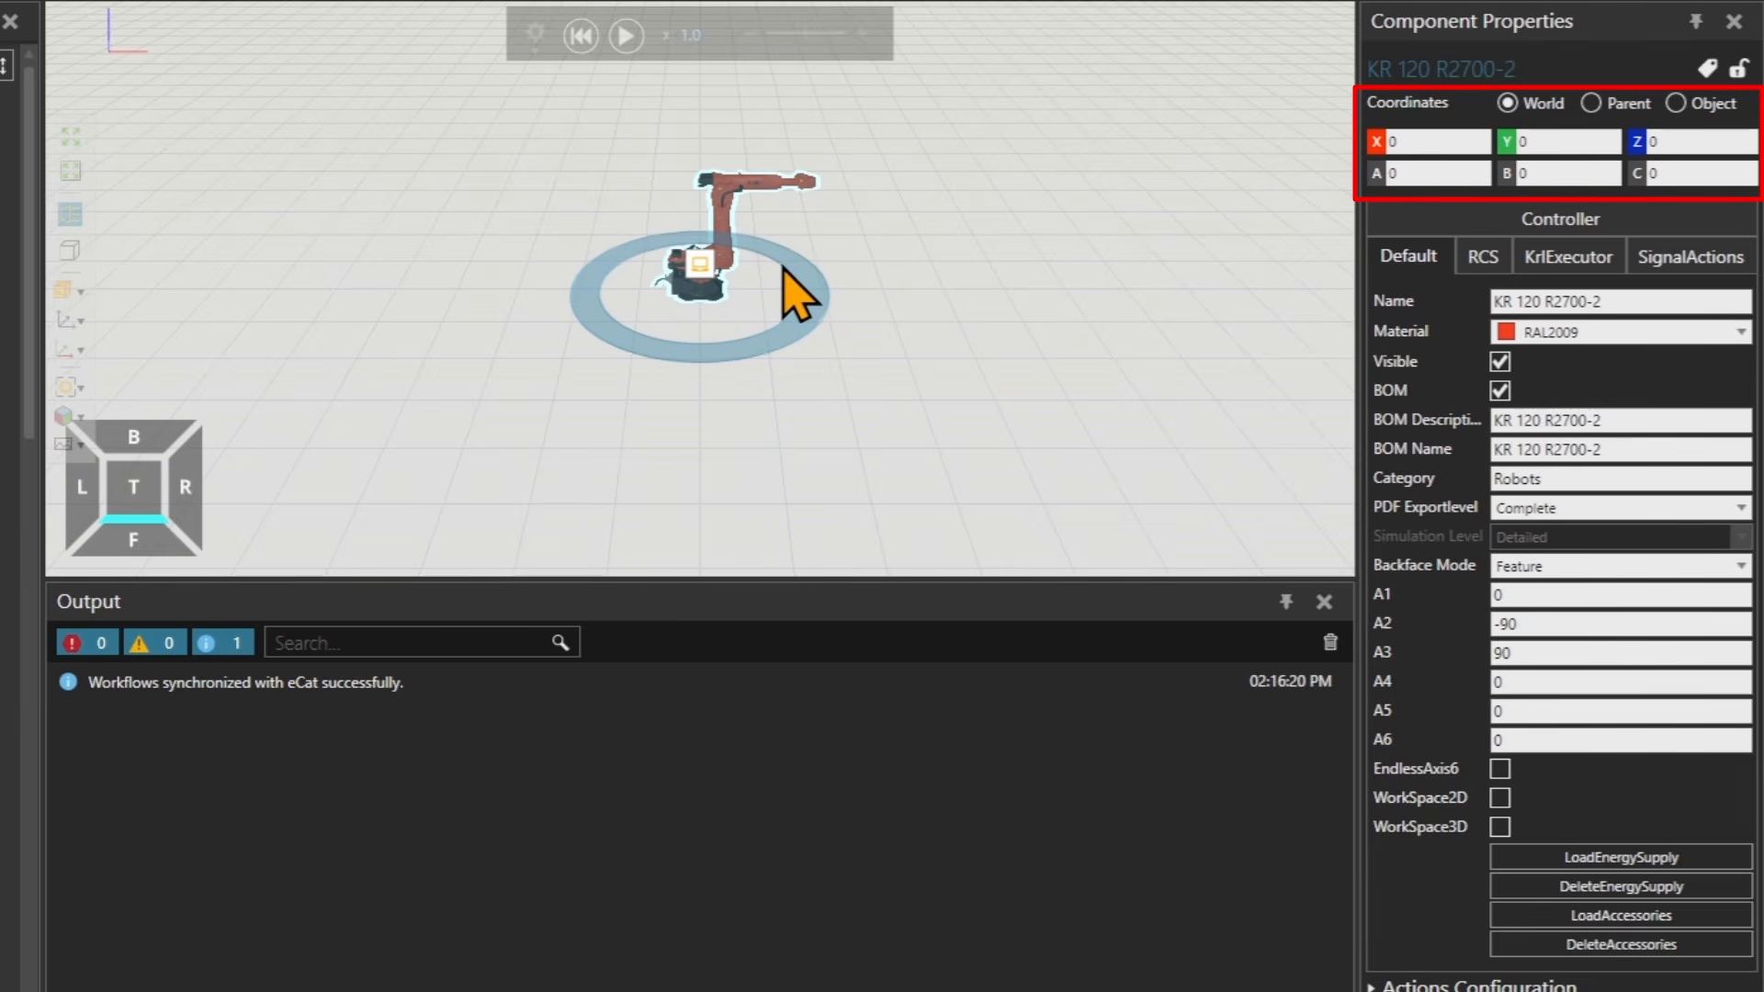
Inspect the robot's name, material list and visibility option in its component properties.
scroll(763, 271, up, 6)
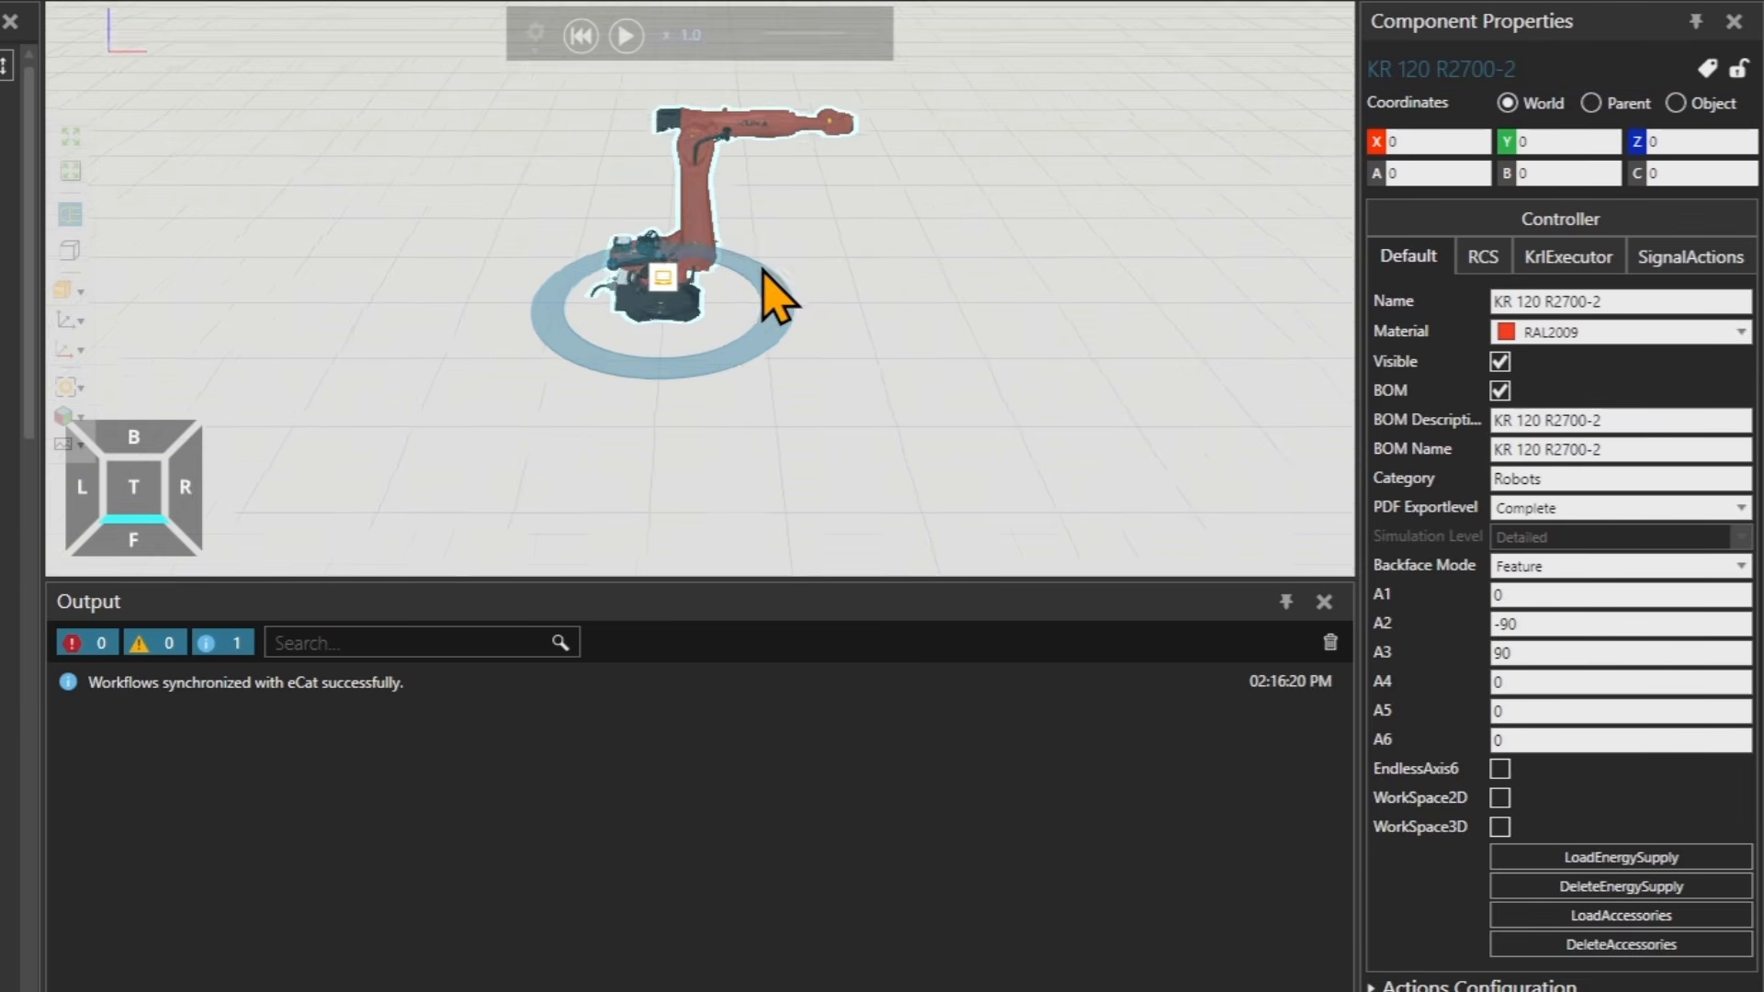
scroll(730, 346, up, 3)
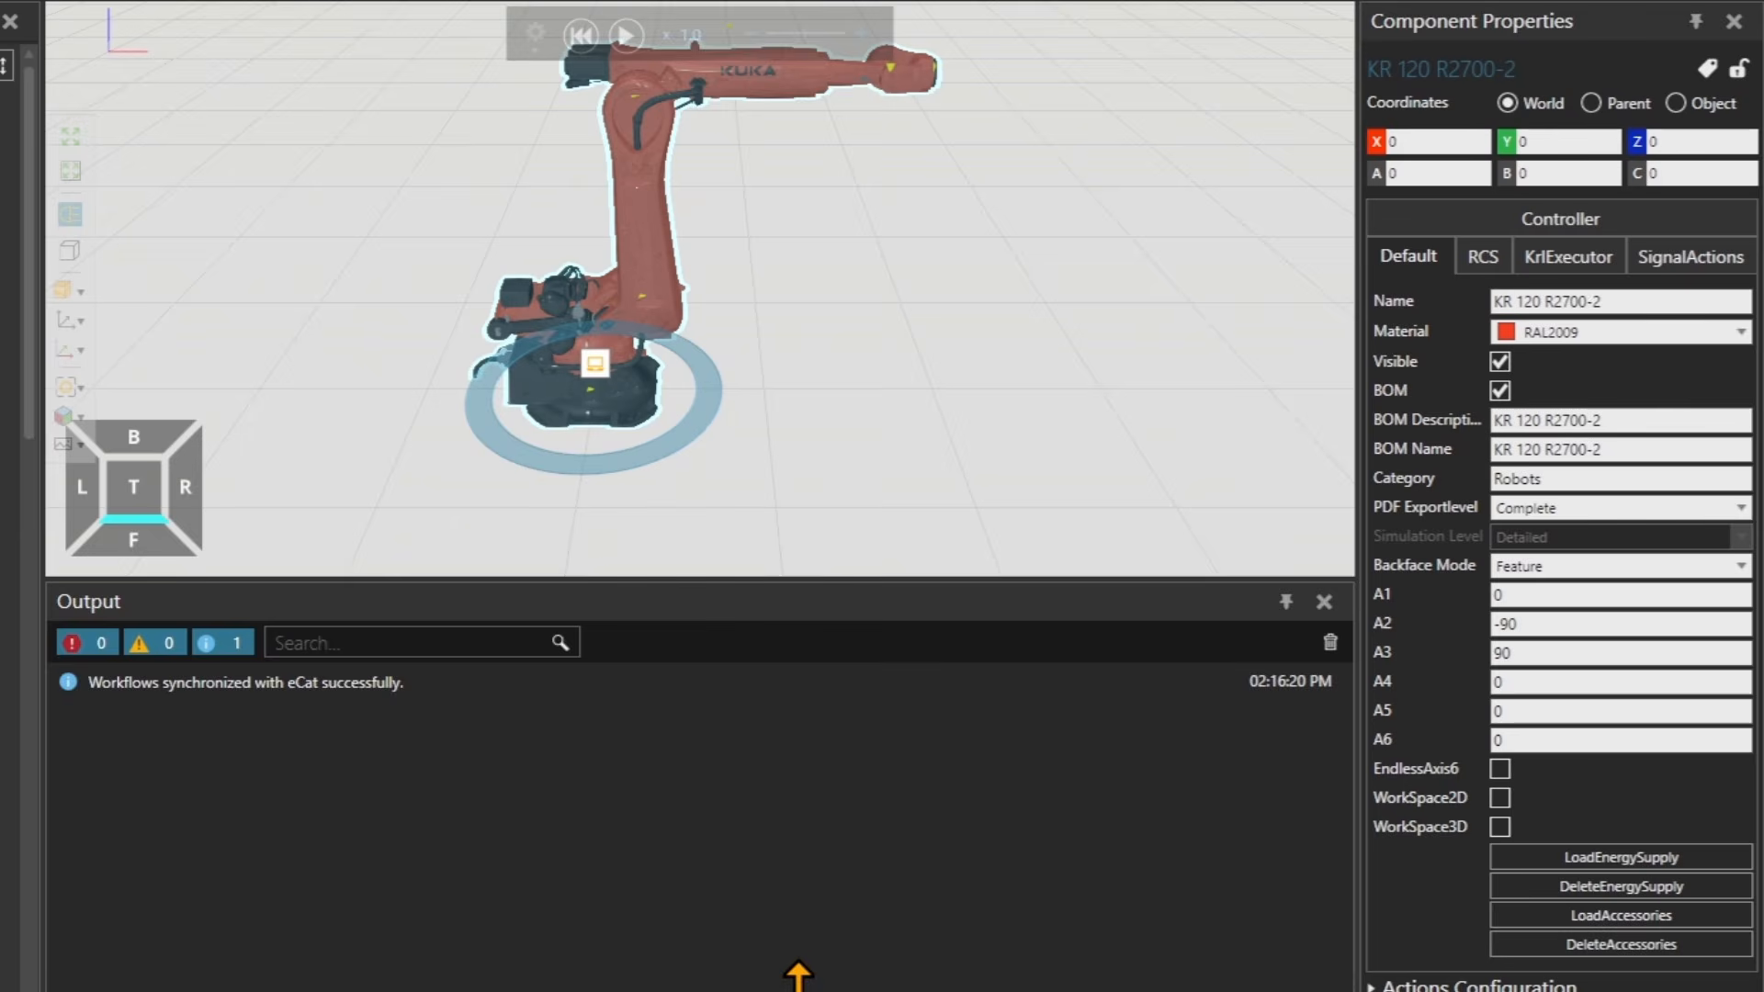
drag(797, 963, 799, 974)
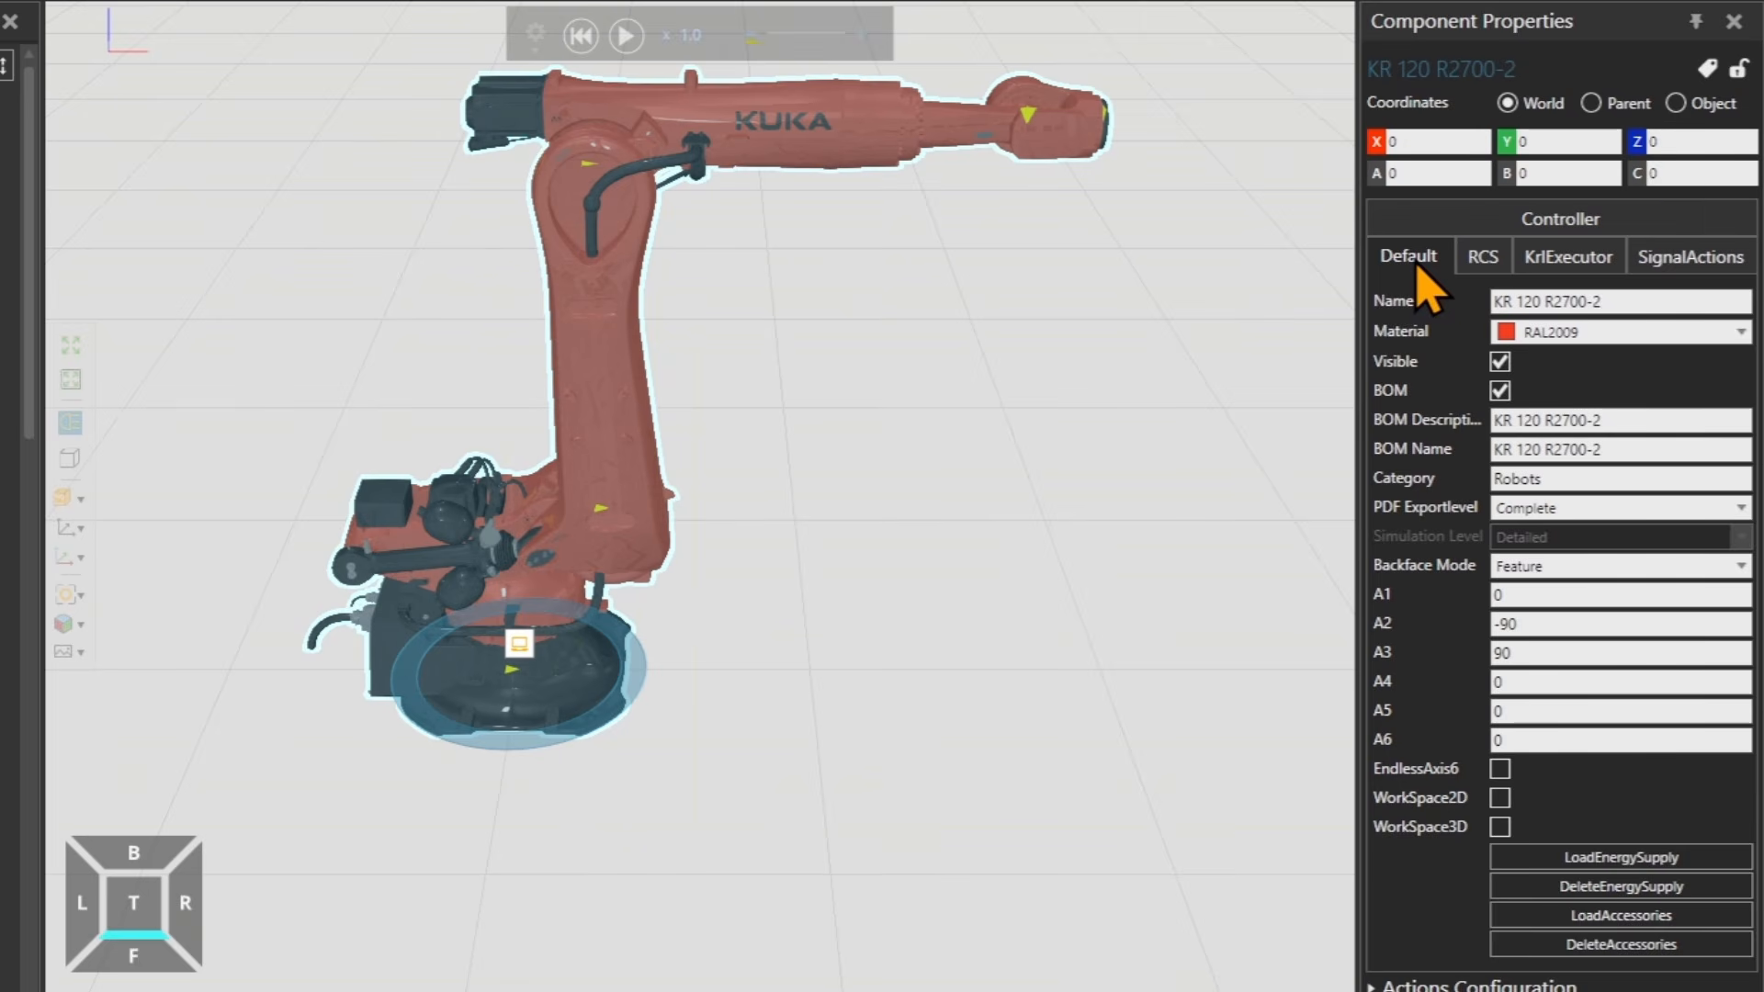
click(1590, 301)
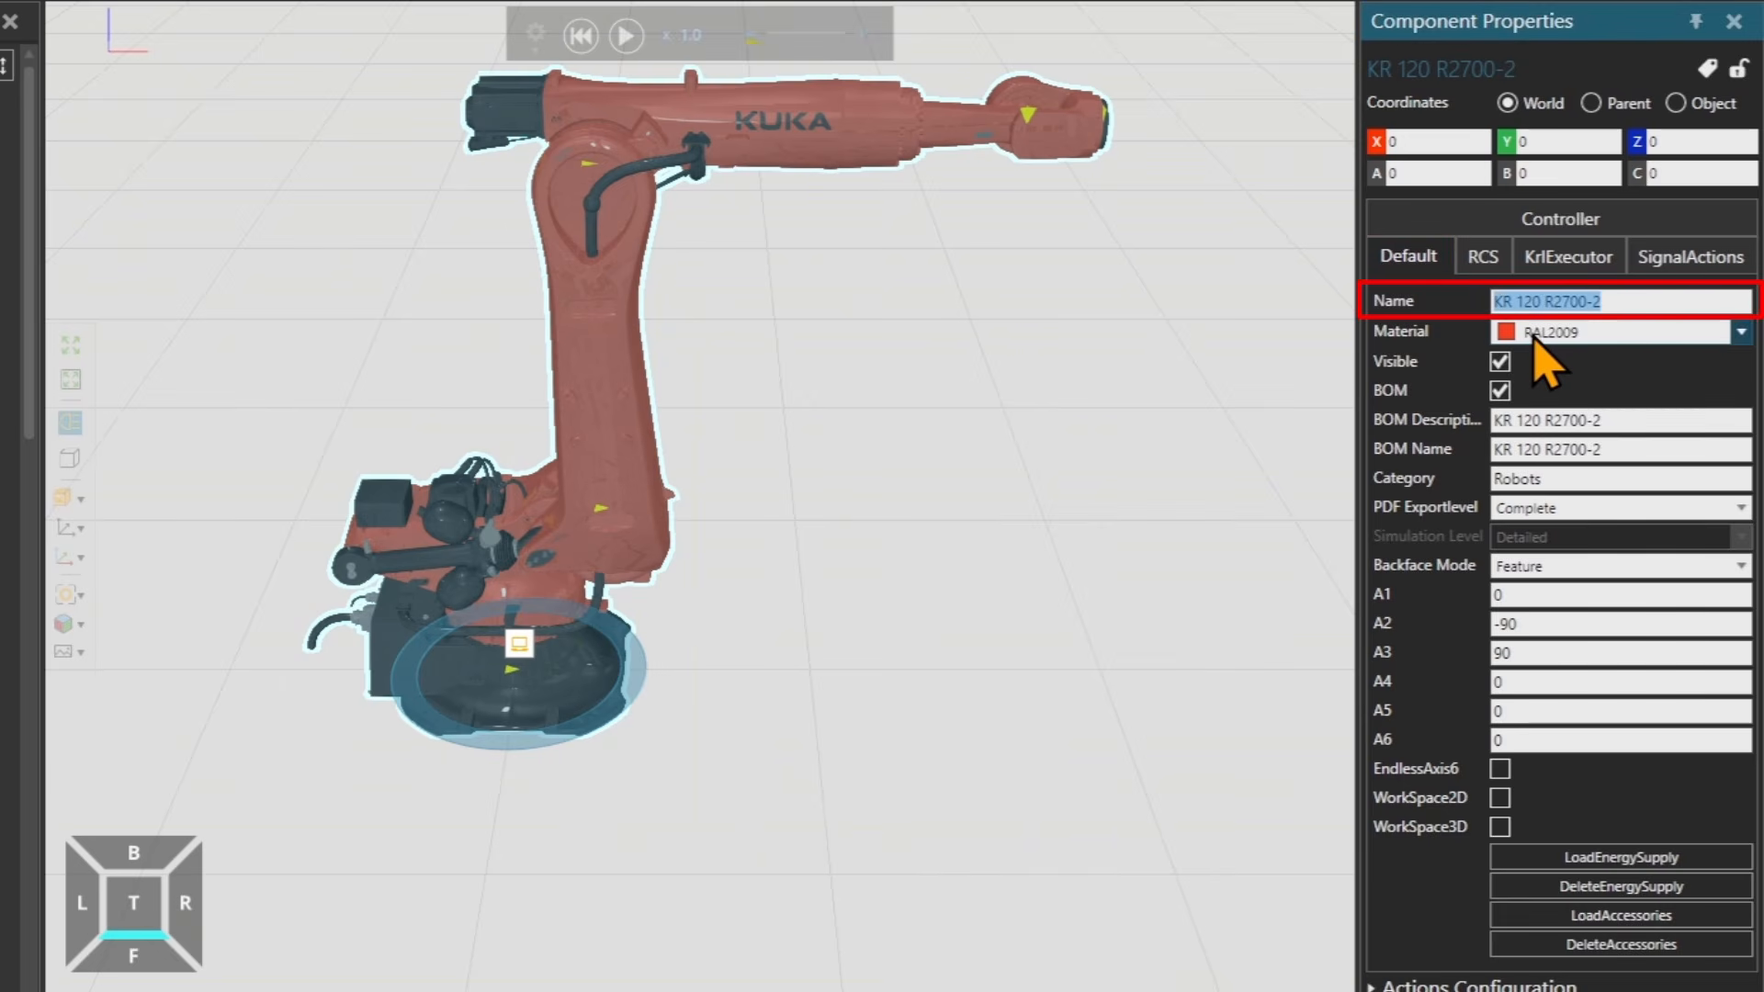
click(1534, 336)
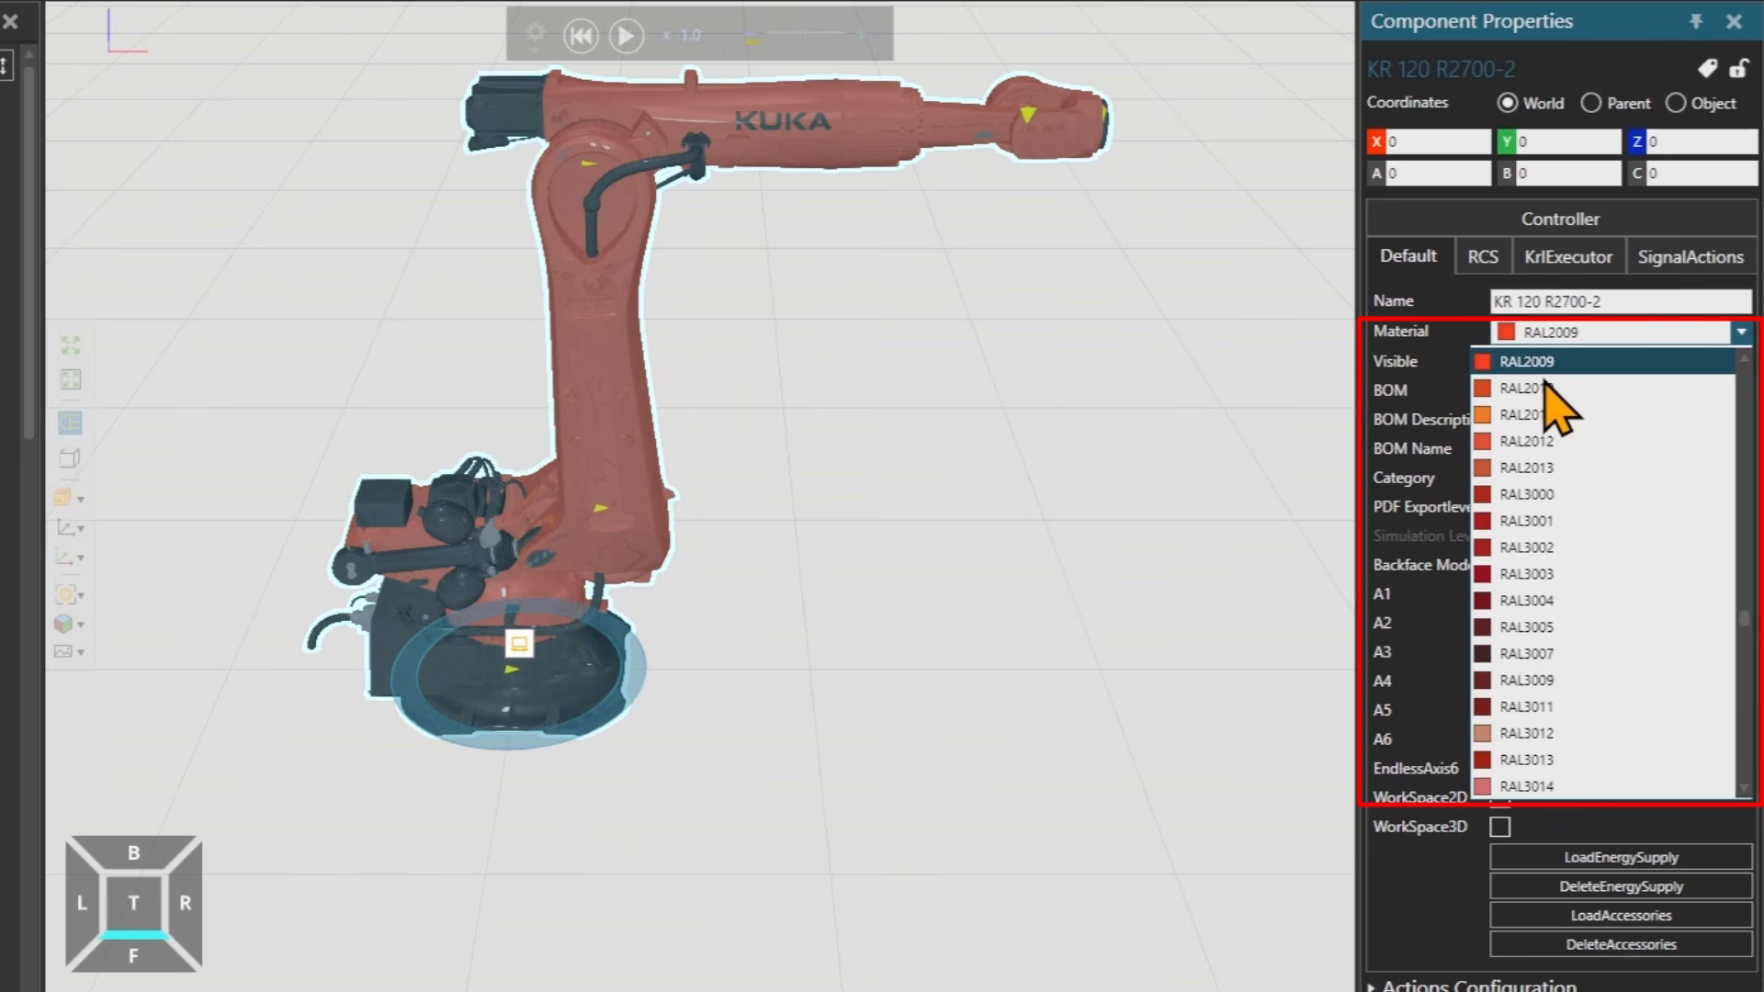
click(1388, 386)
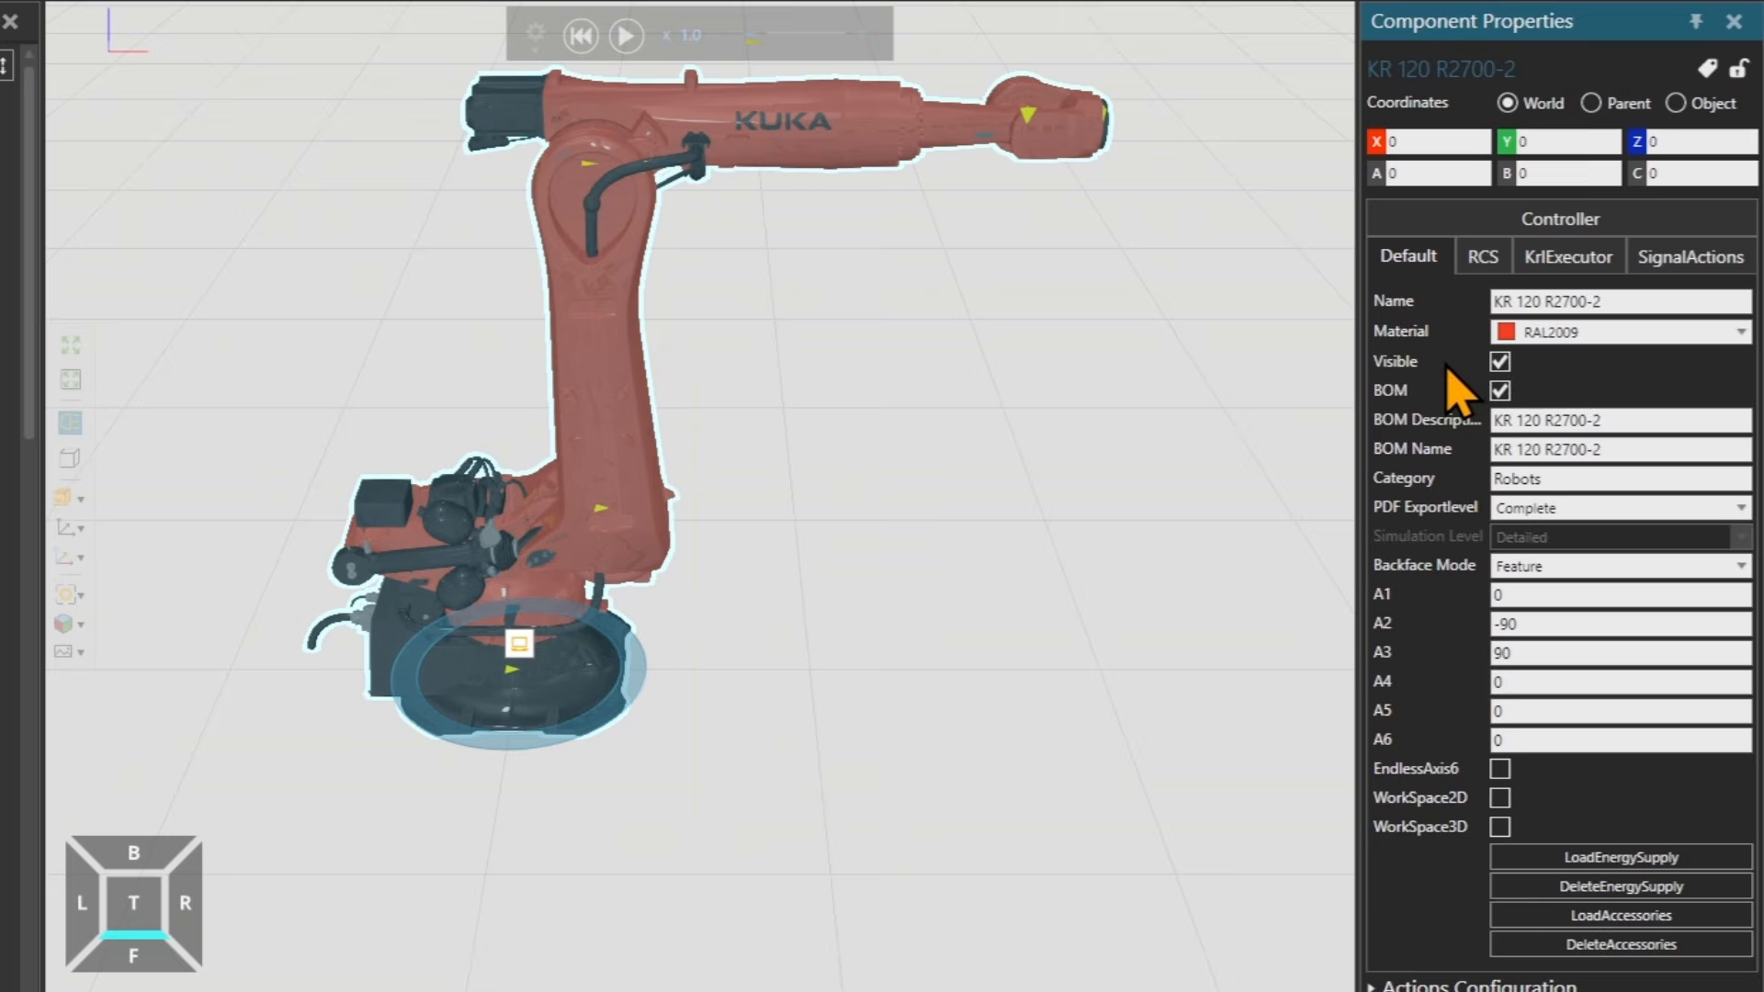
click(1501, 362)
click(1500, 362)
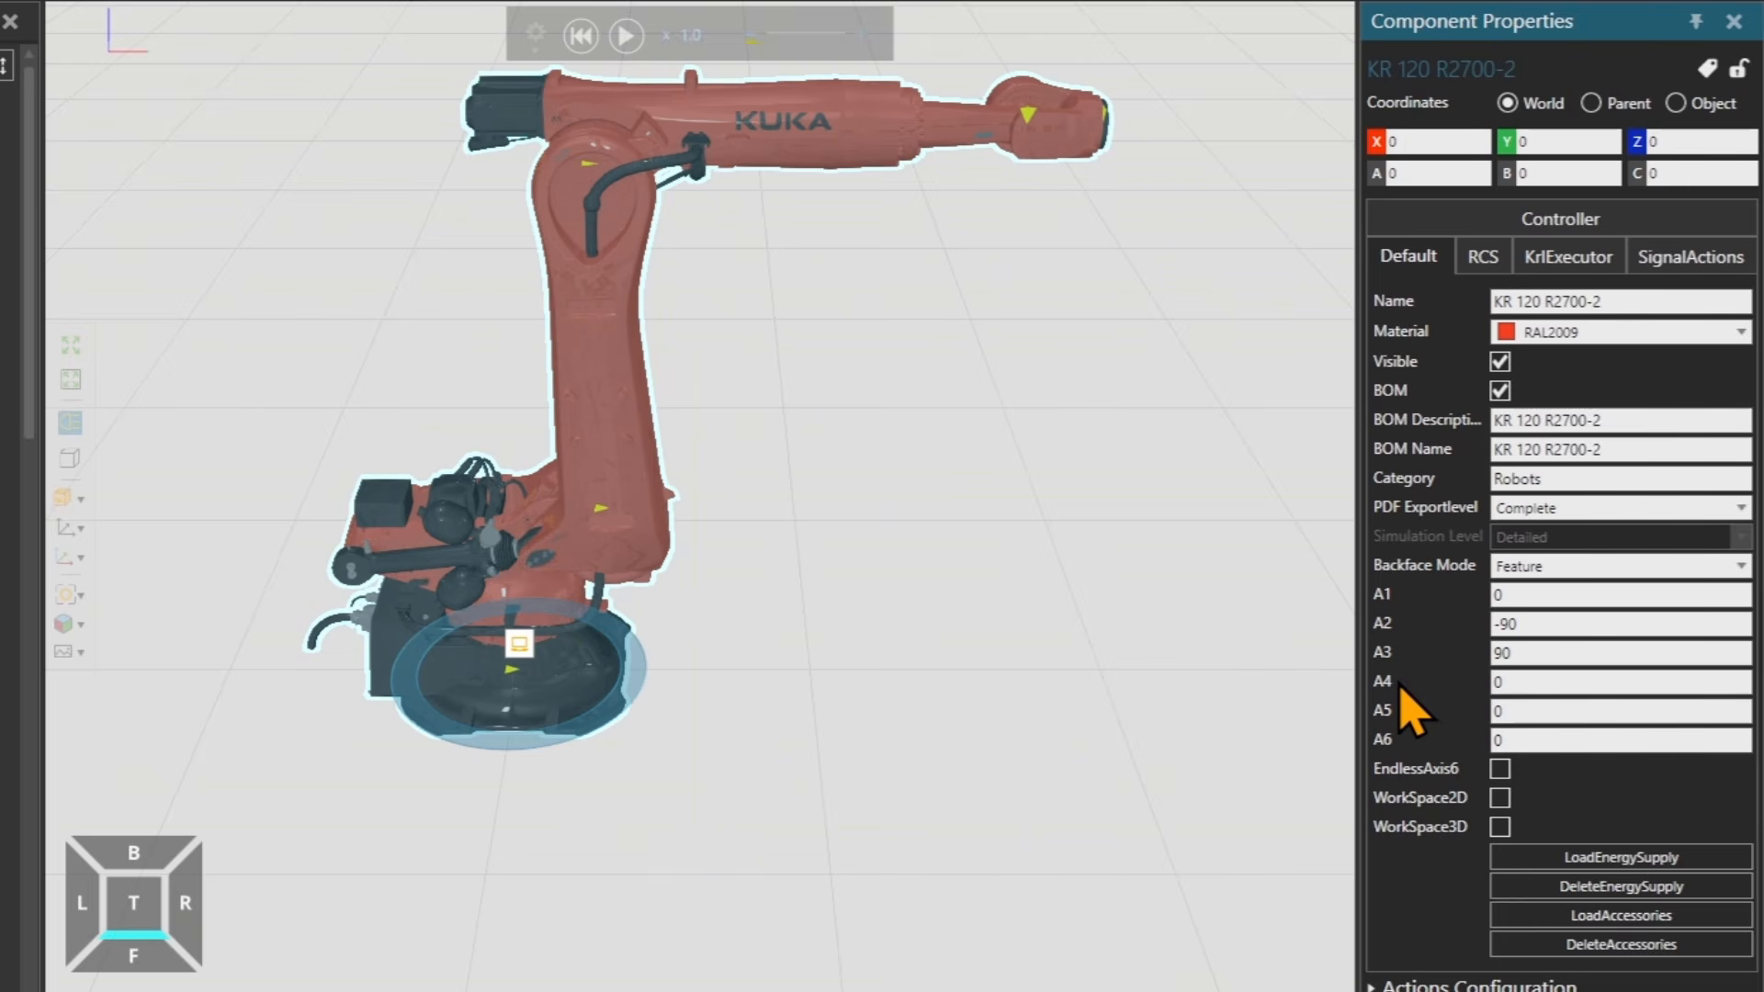
Show the robot's 2D workspace and briefly toggle its 3D workspace on and off.
click(1500, 798)
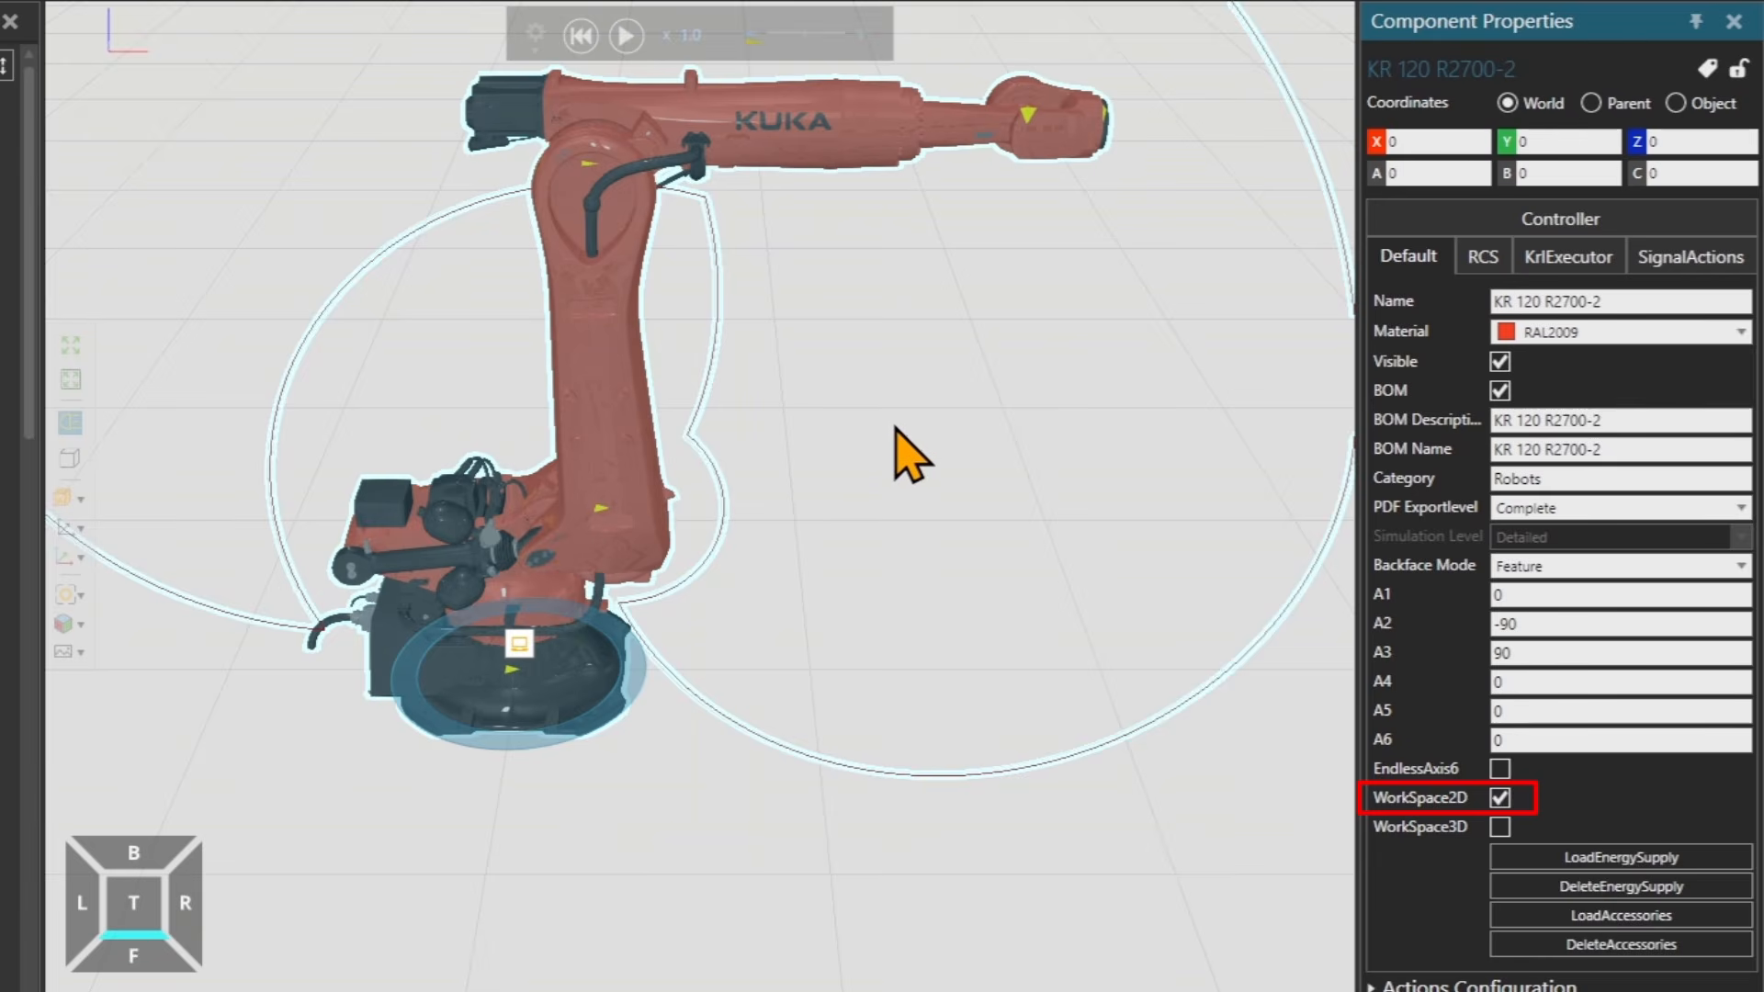
scroll(901, 415, down, 4)
middle_drag(901, 416, 886, 452)
scroll(889, 448, down, 1)
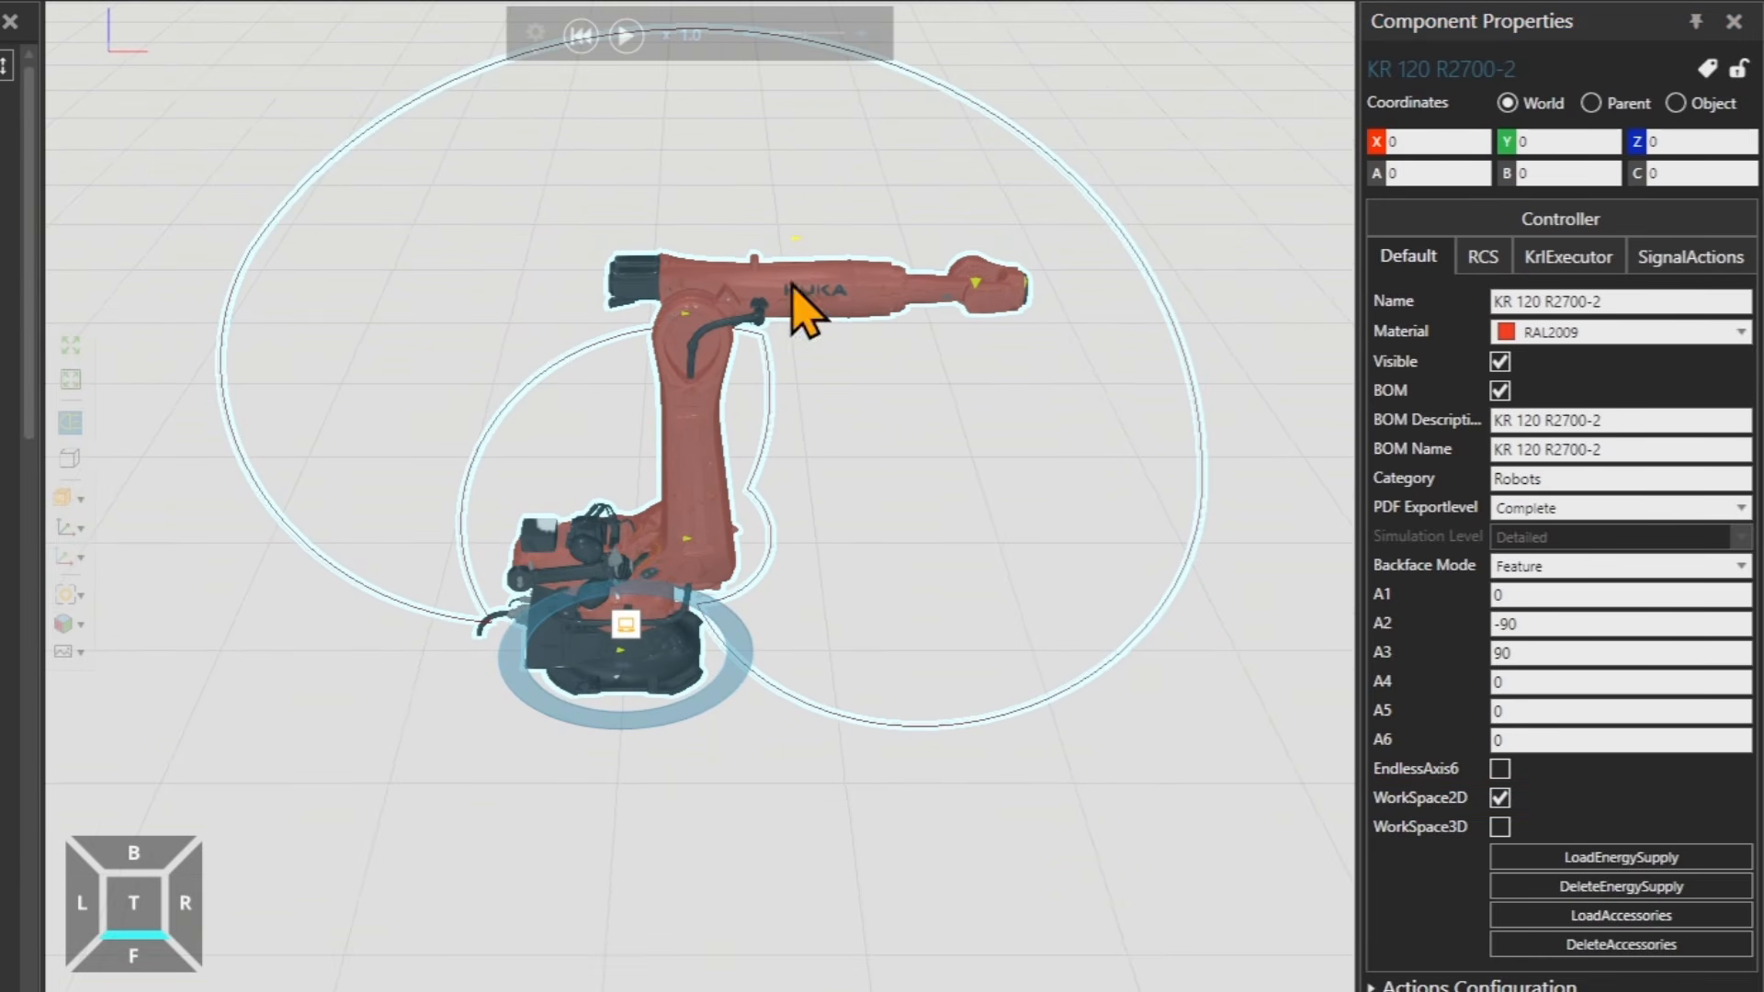
click(1502, 827)
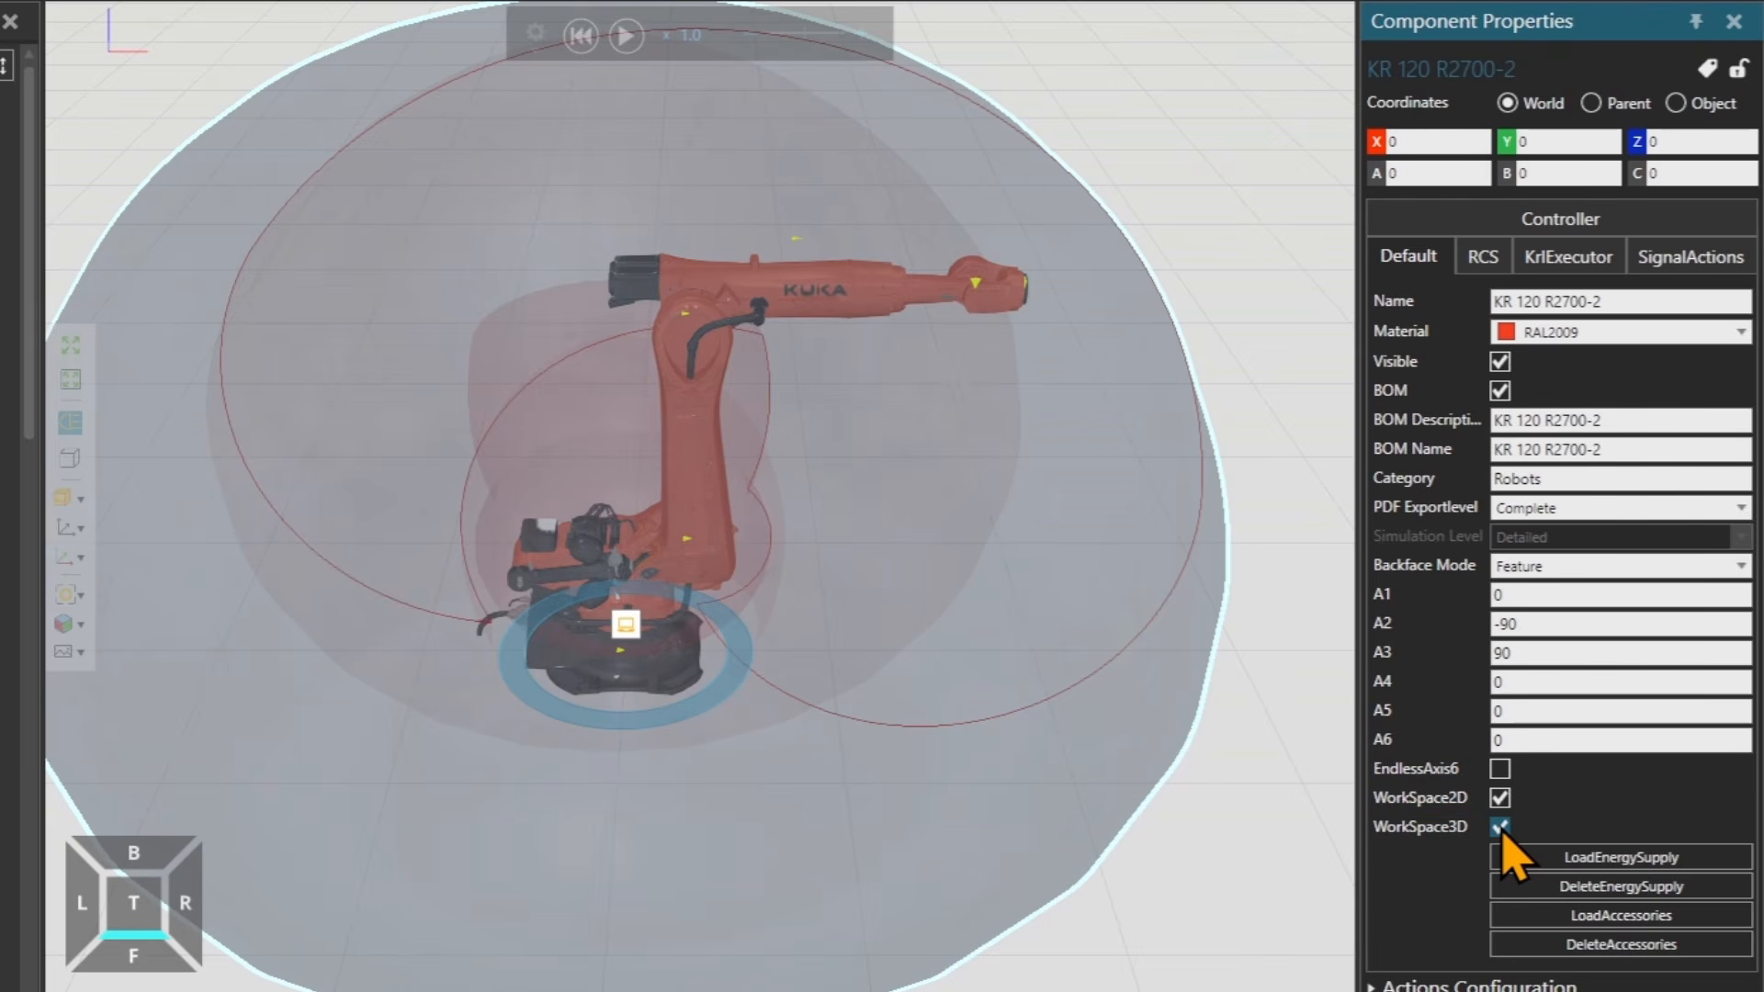
click(1501, 827)
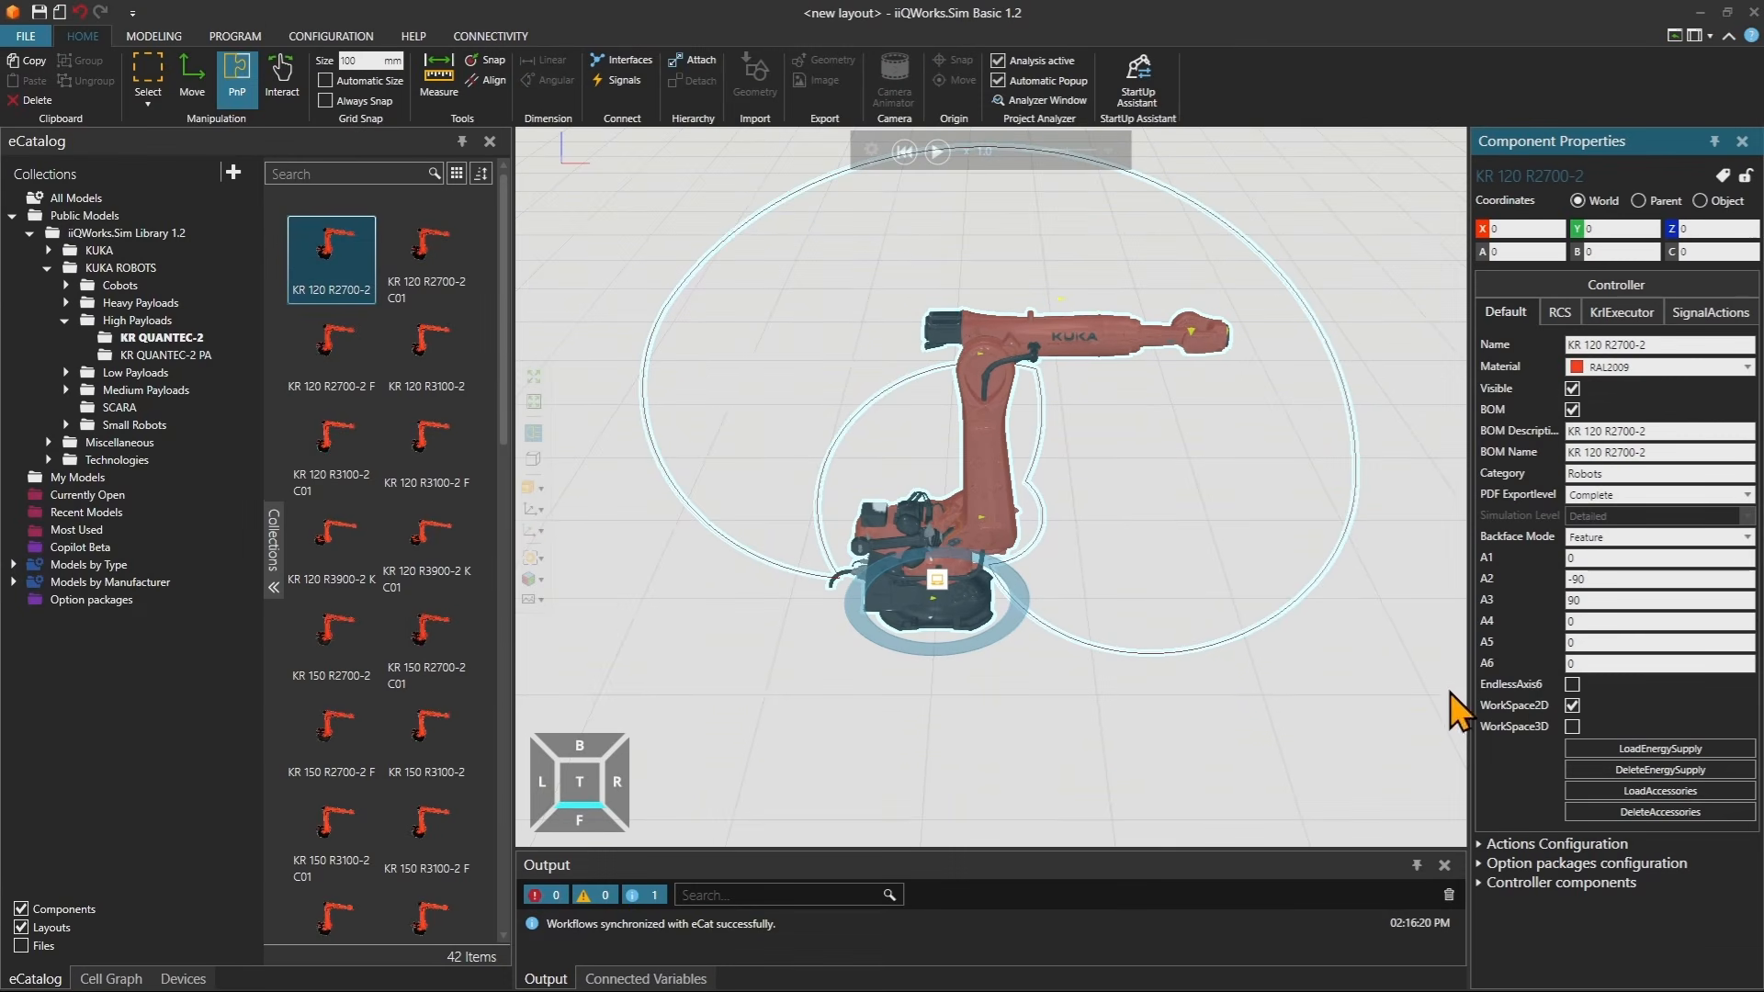
Switch to Interact mode and drag the robot's arm joints into new poses.
click(285, 84)
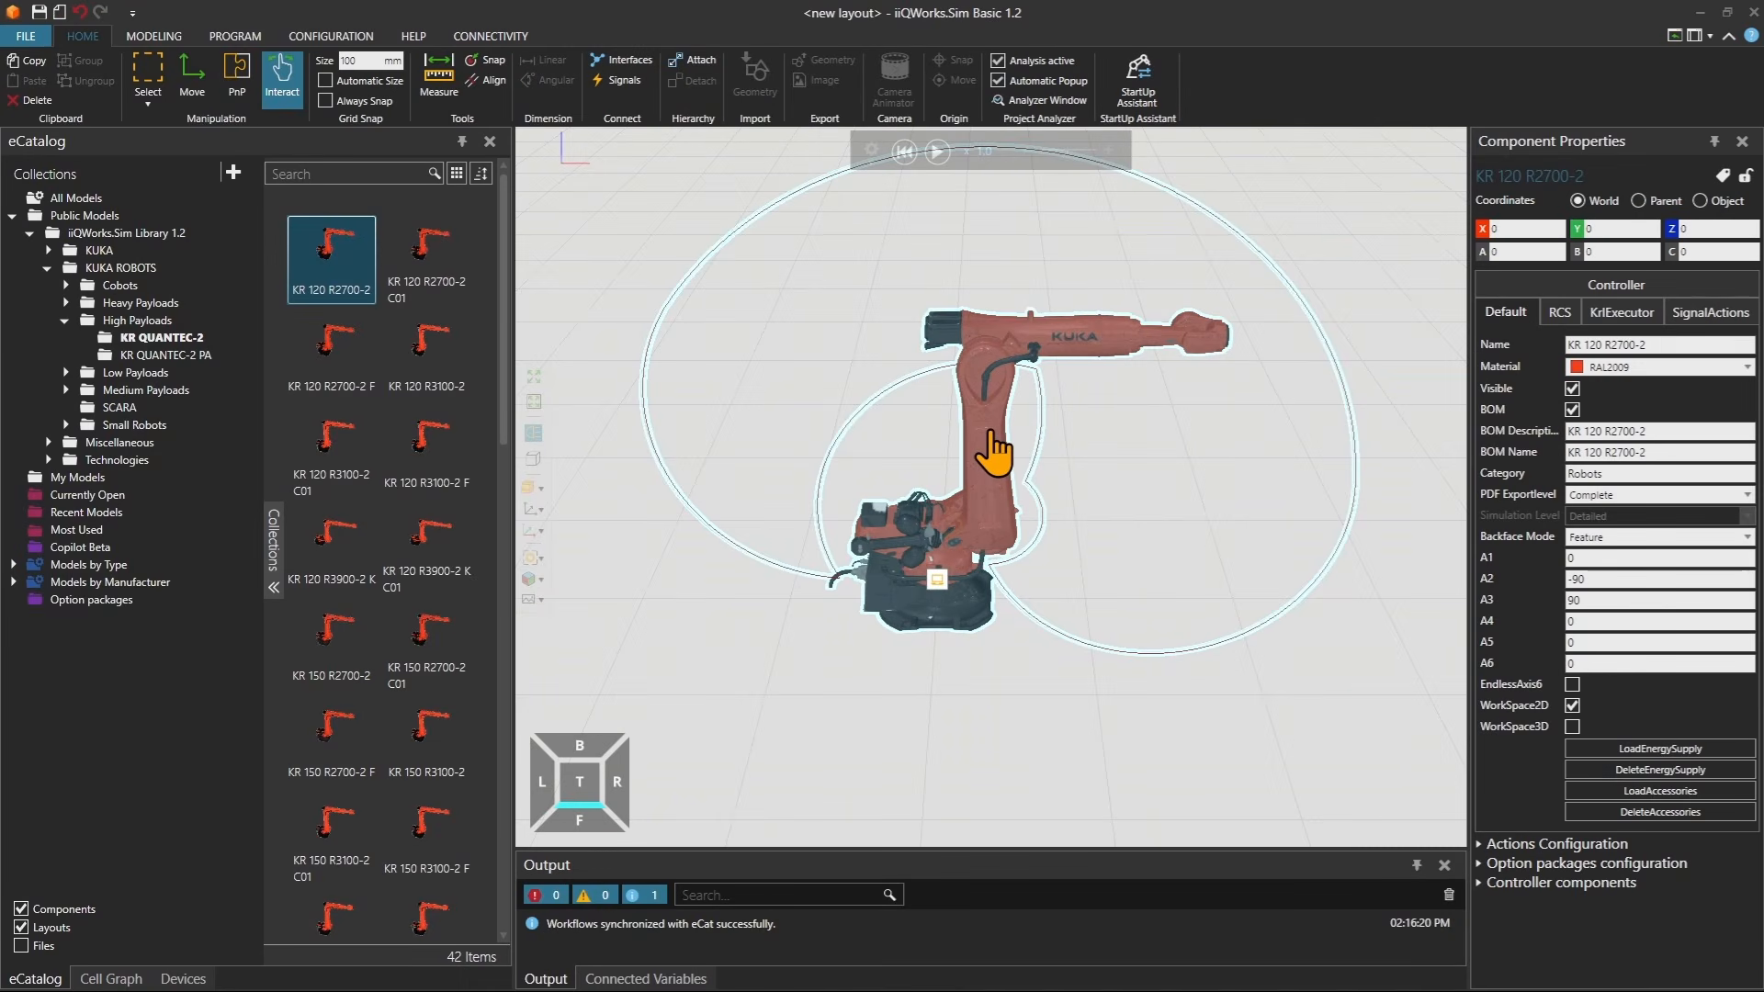
drag(994, 450, 1073, 572)
drag(1177, 588, 887, 296)
drag(946, 455, 804, 459)
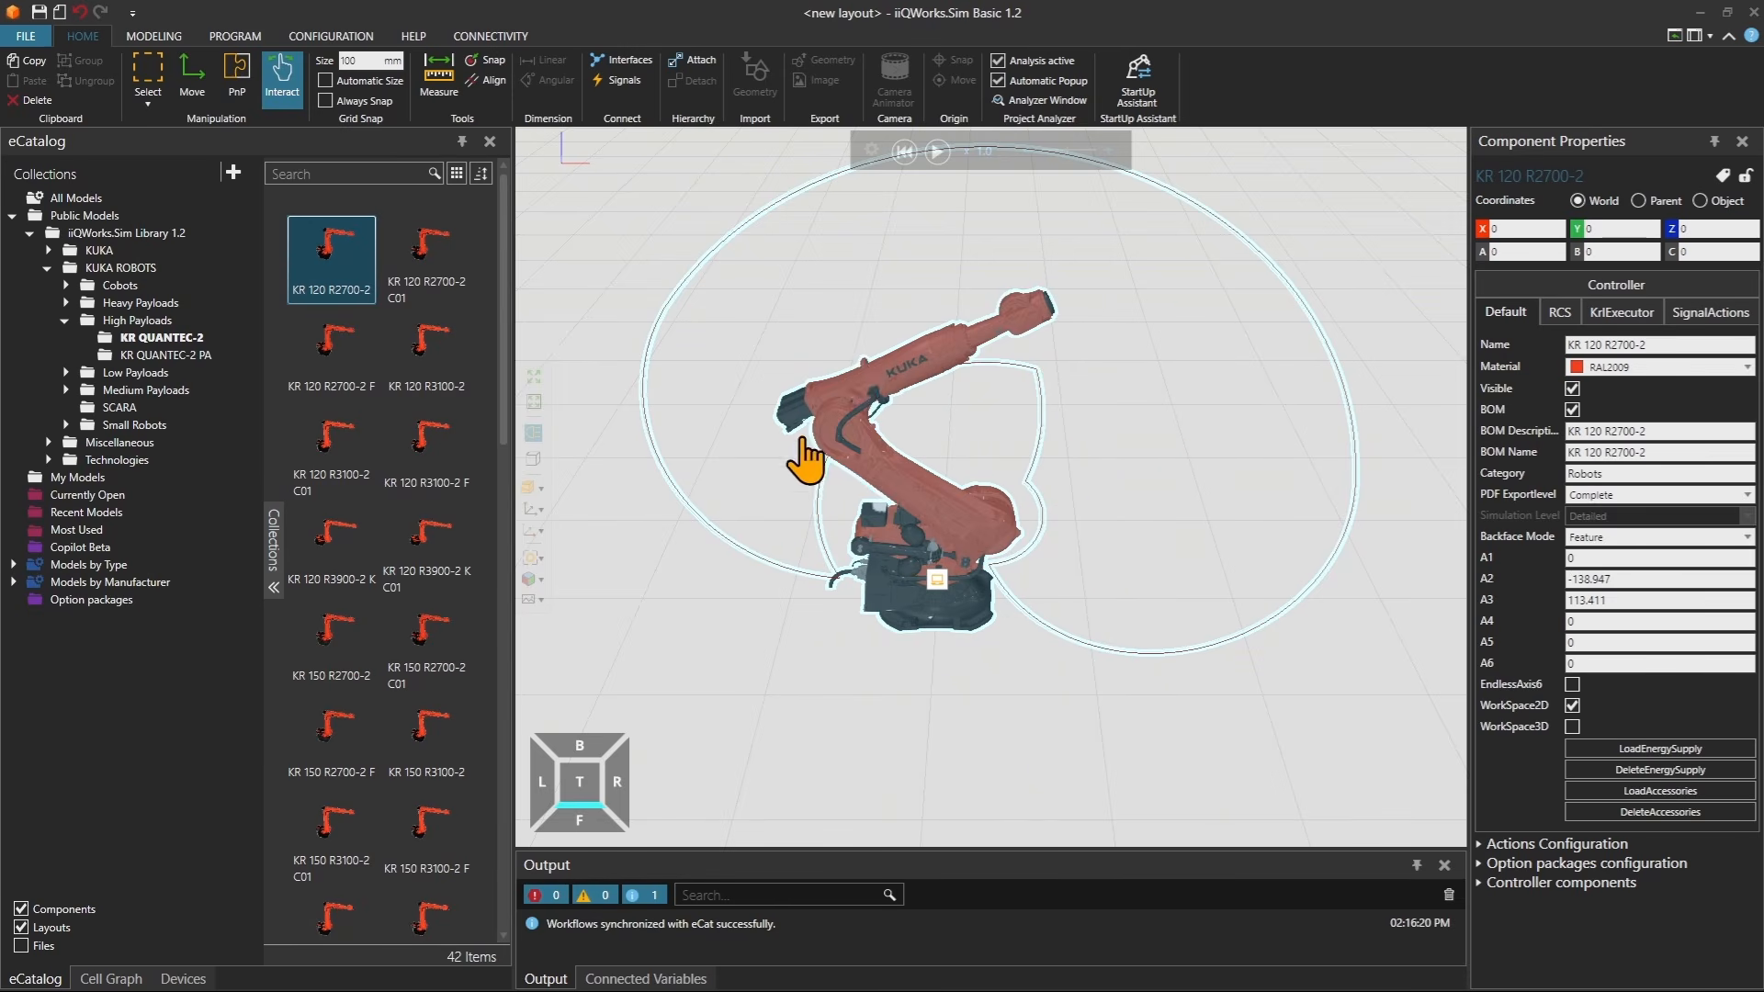
drag(912, 386, 1135, 584)
mouse_move(956, 592)
mouse_down()
mouse_move(928, 598)
mouse_move(960, 577)
mouse_up()
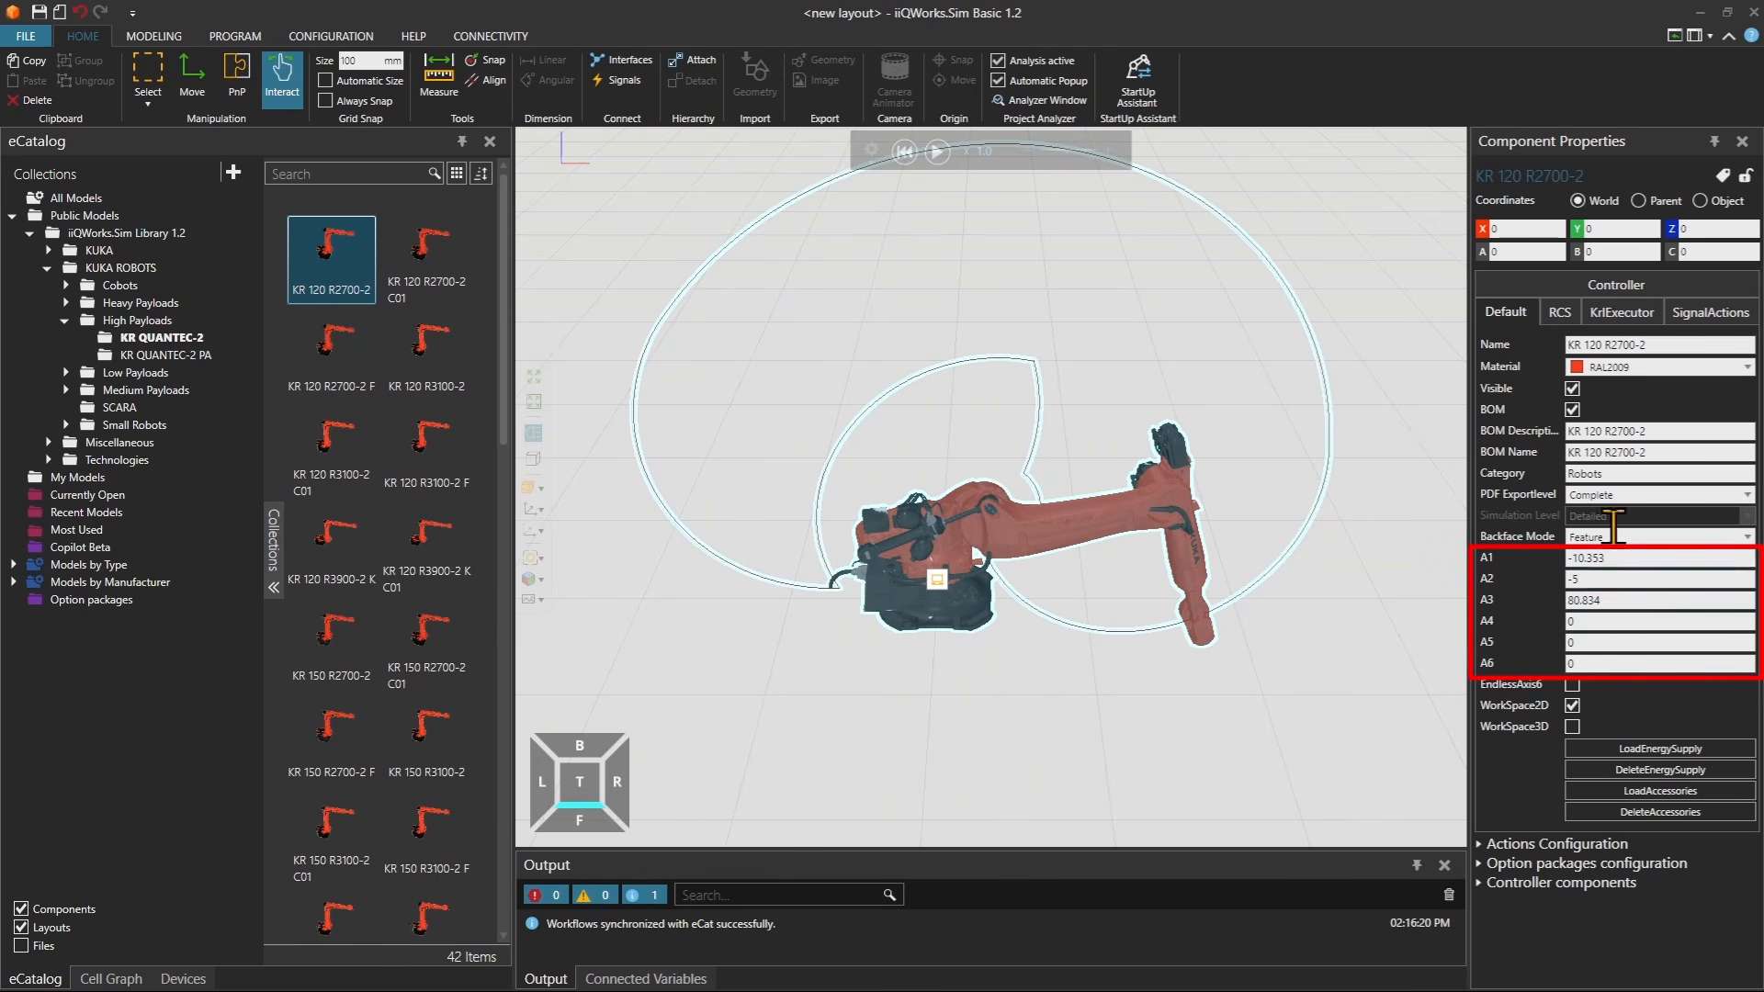
Set the robot's joint A1 to -90.
click(1585, 559)
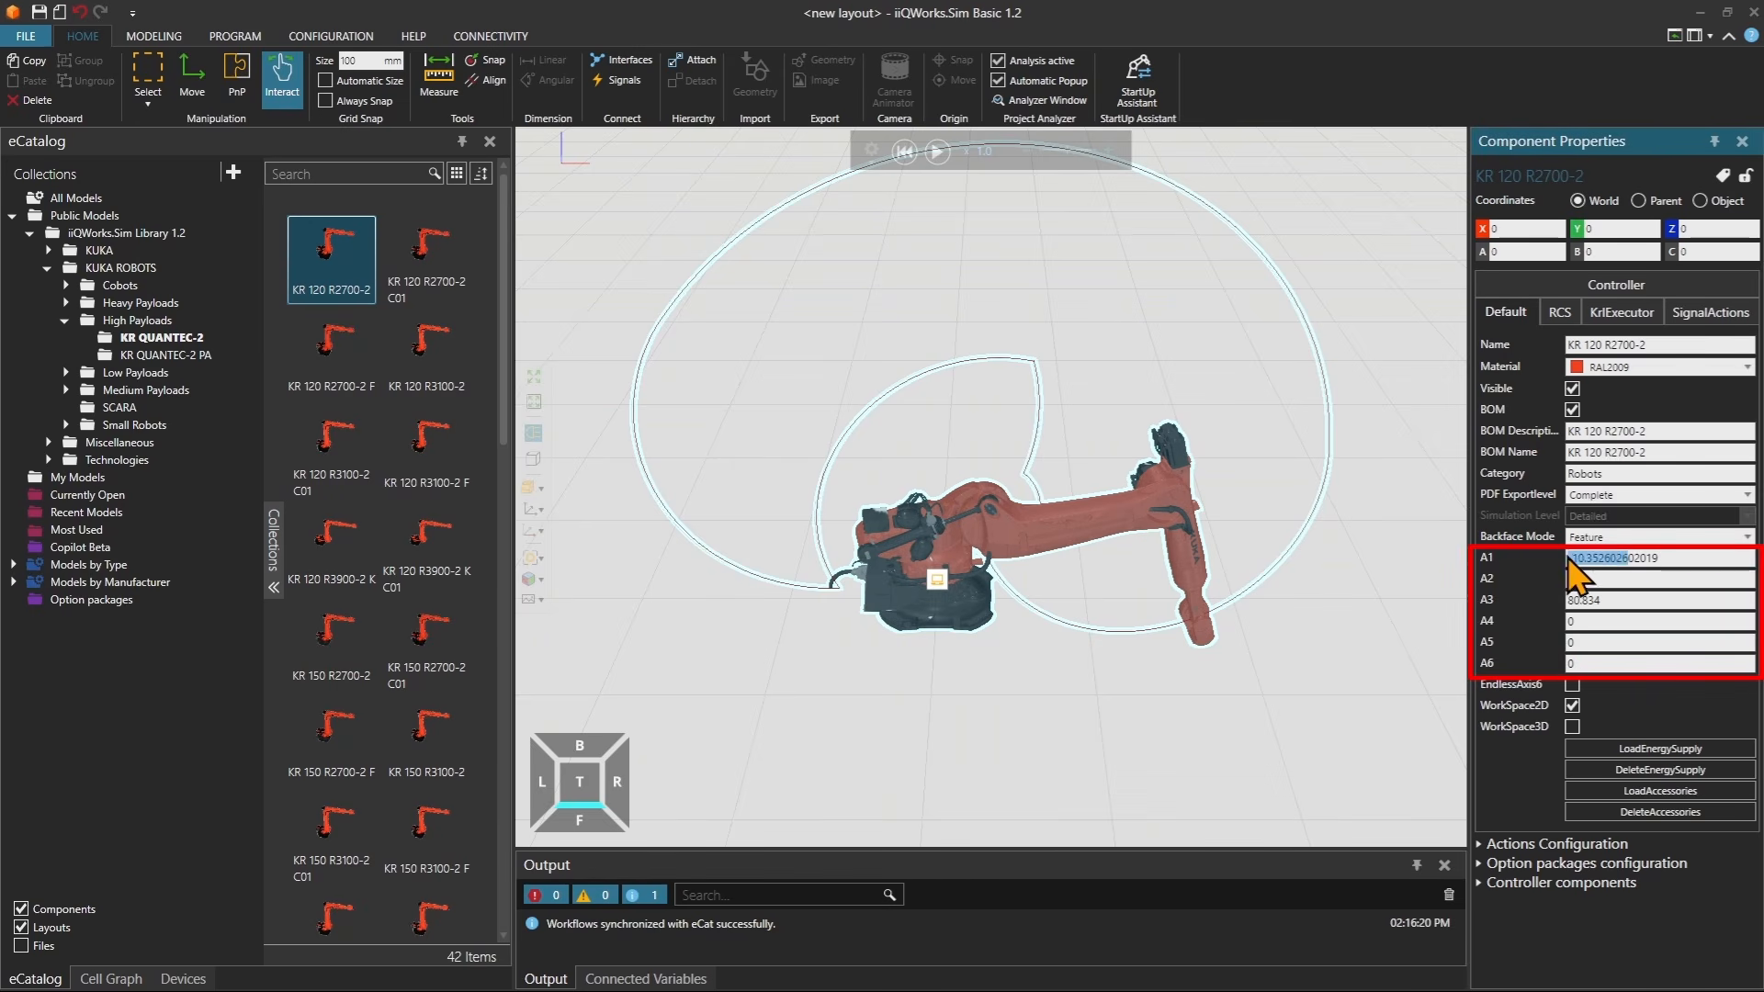
drag(1681, 558, 1560, 559)
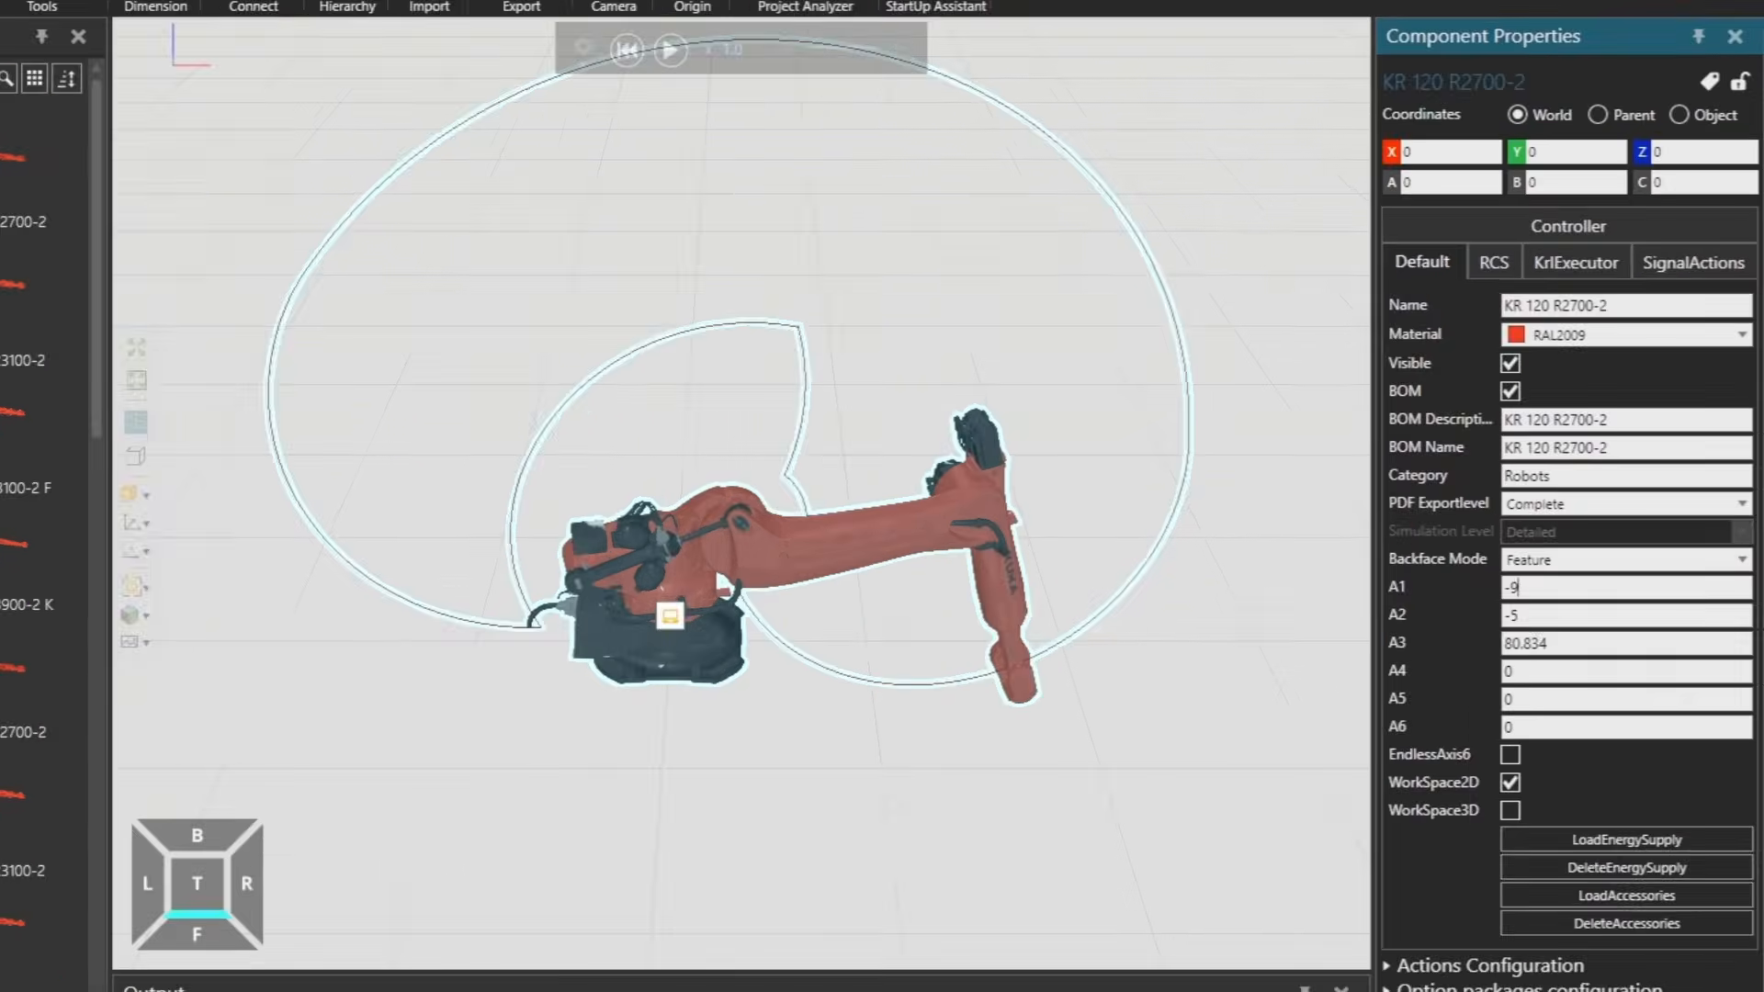
text(-90)
key(Return)
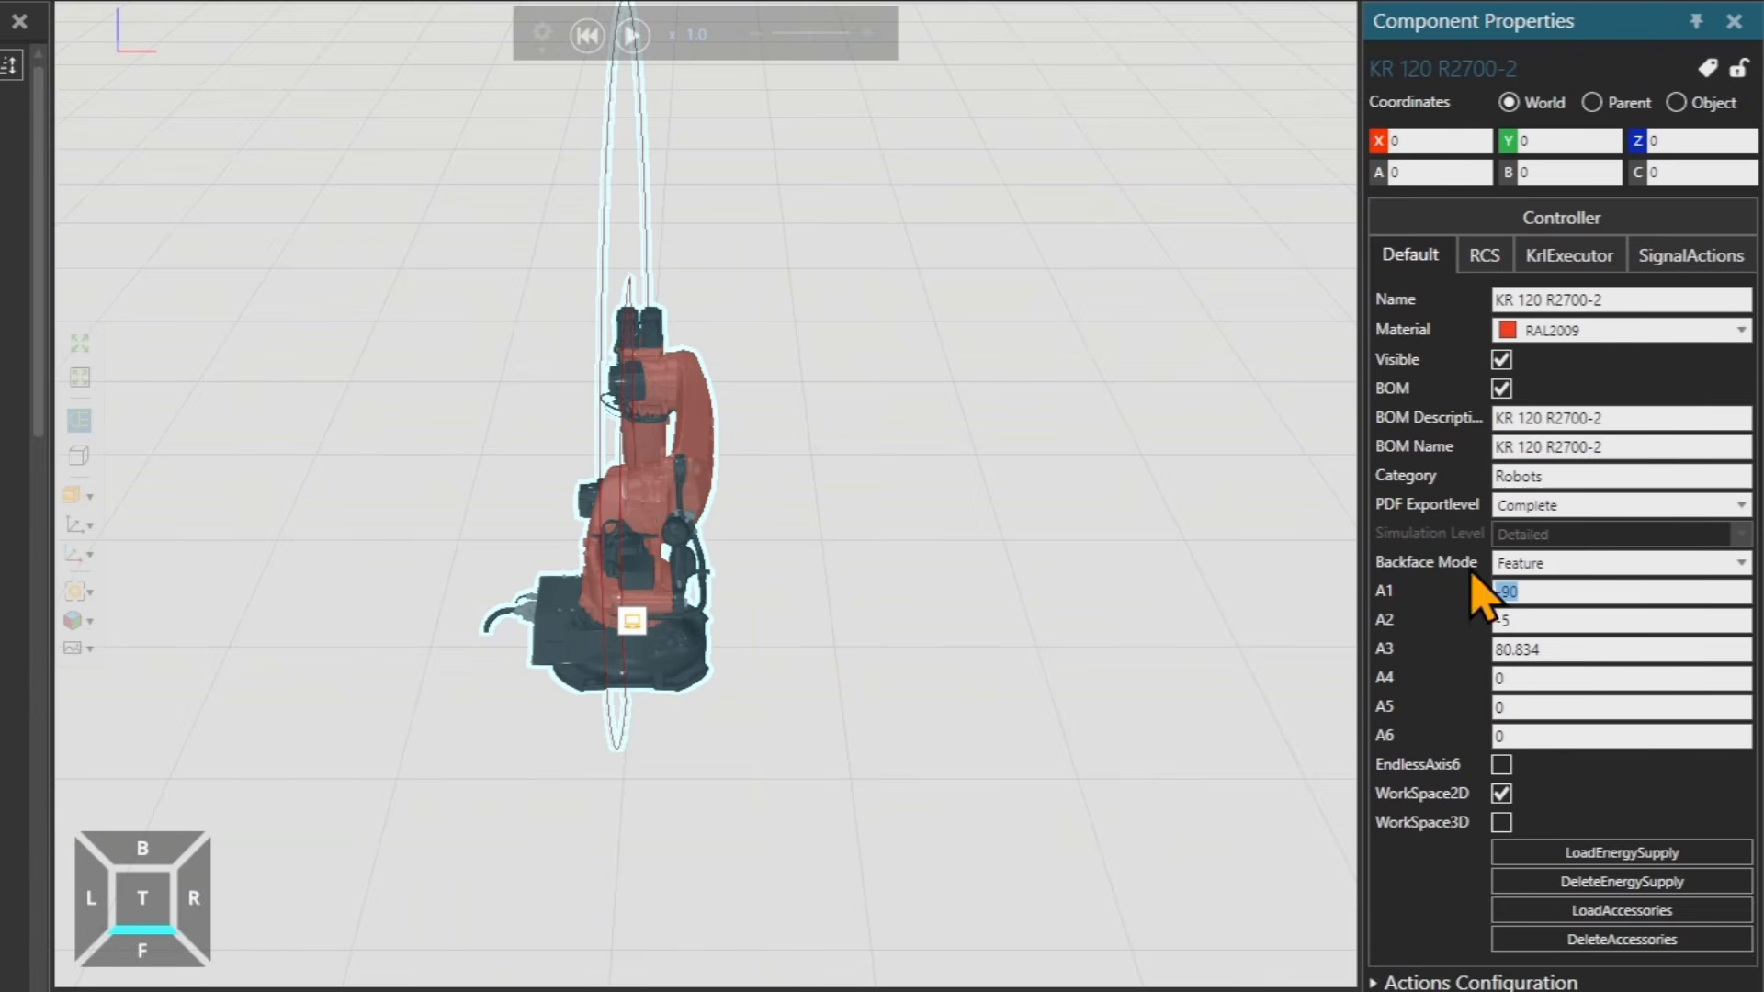
click(1527, 620)
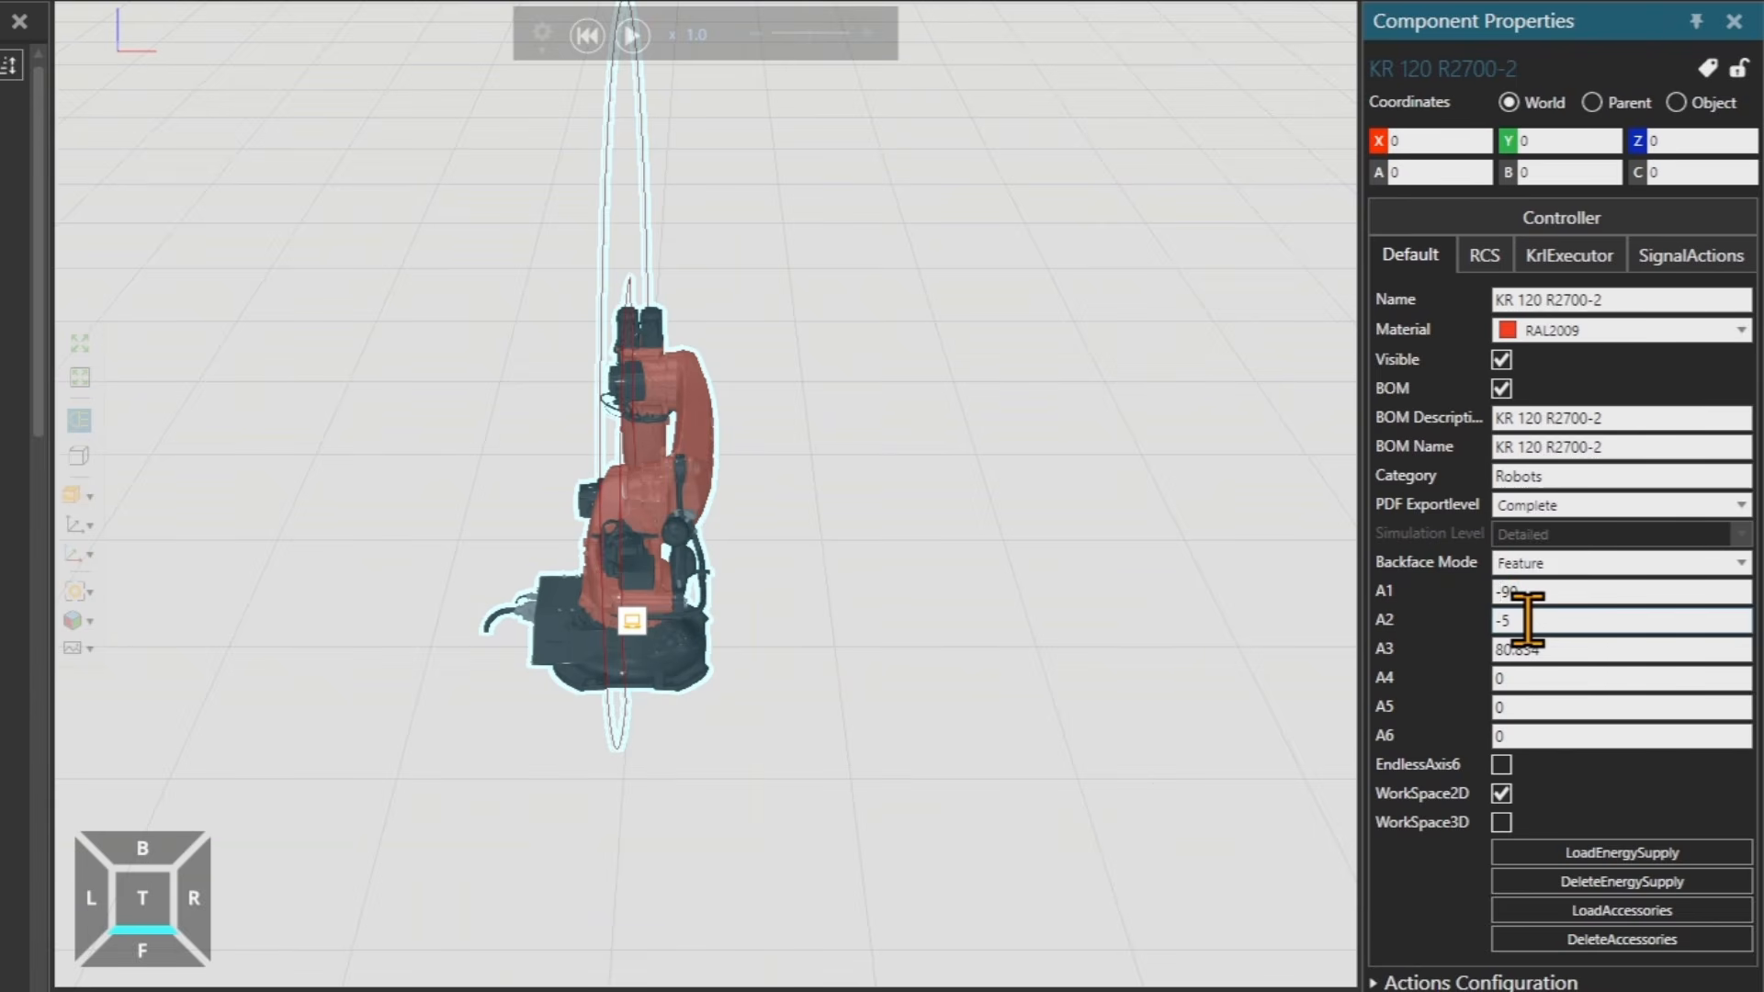
key(Return)
right_drag(805, 650, 843, 639)
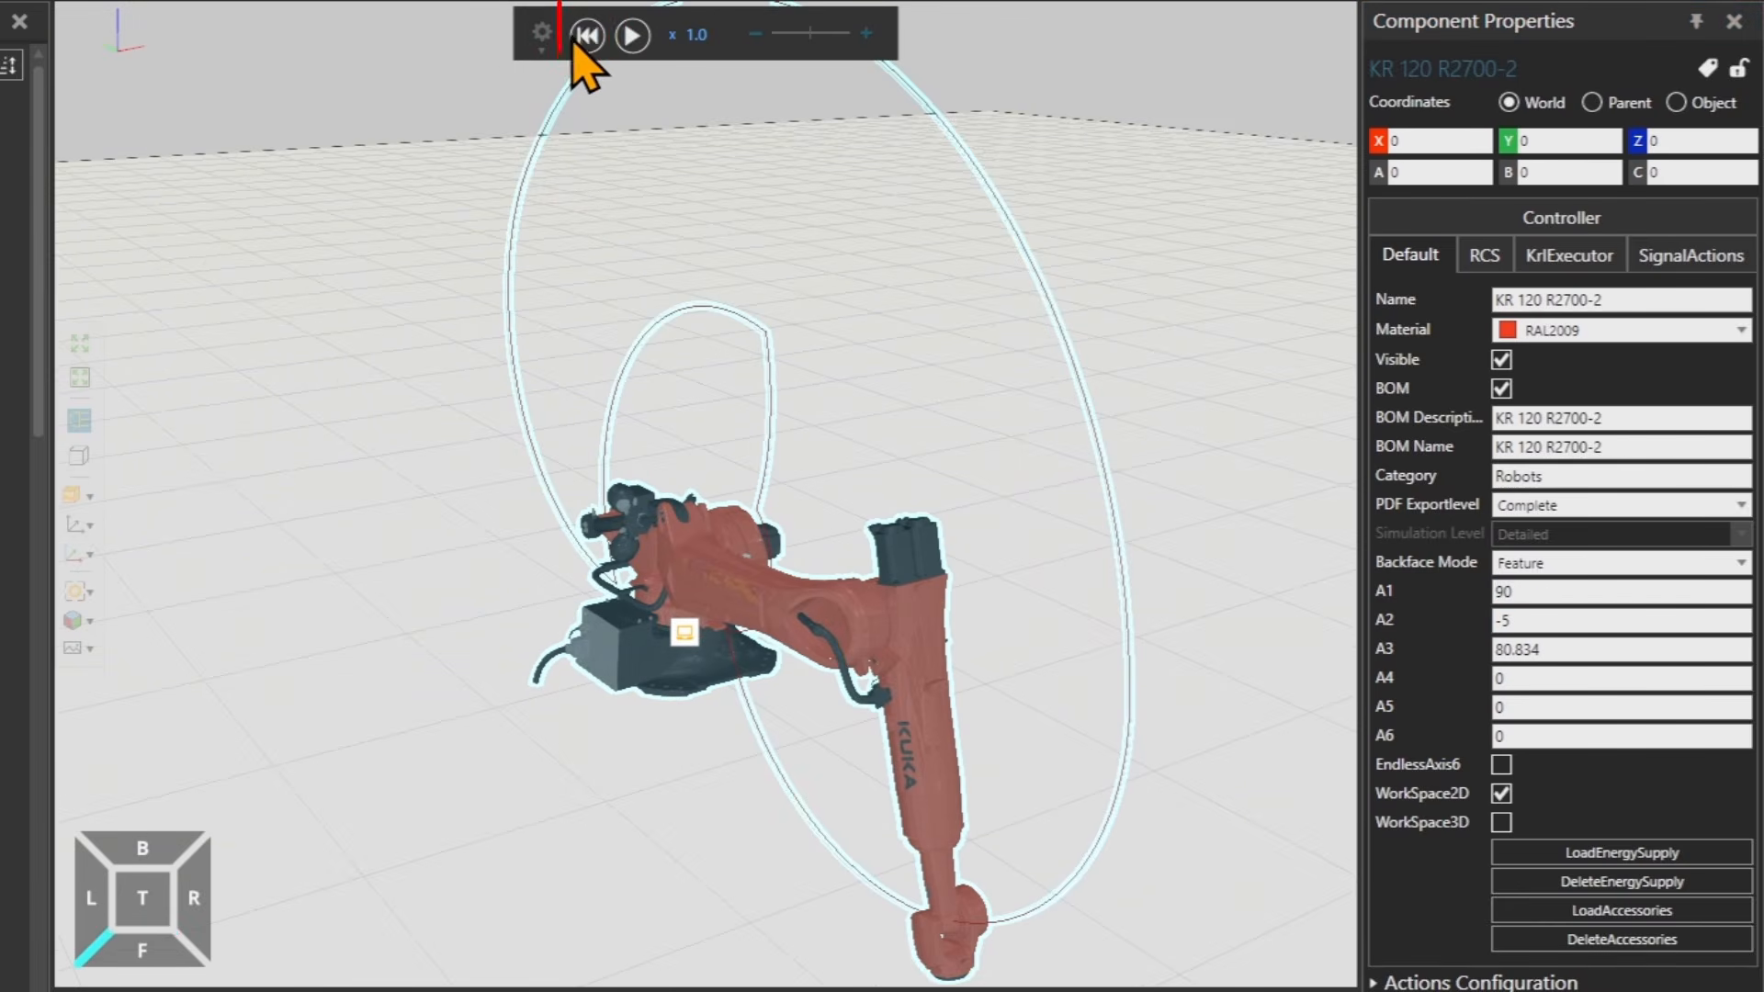
Reset the simulation to its initial state, restoring the robot's starting joint pose.
click(588, 37)
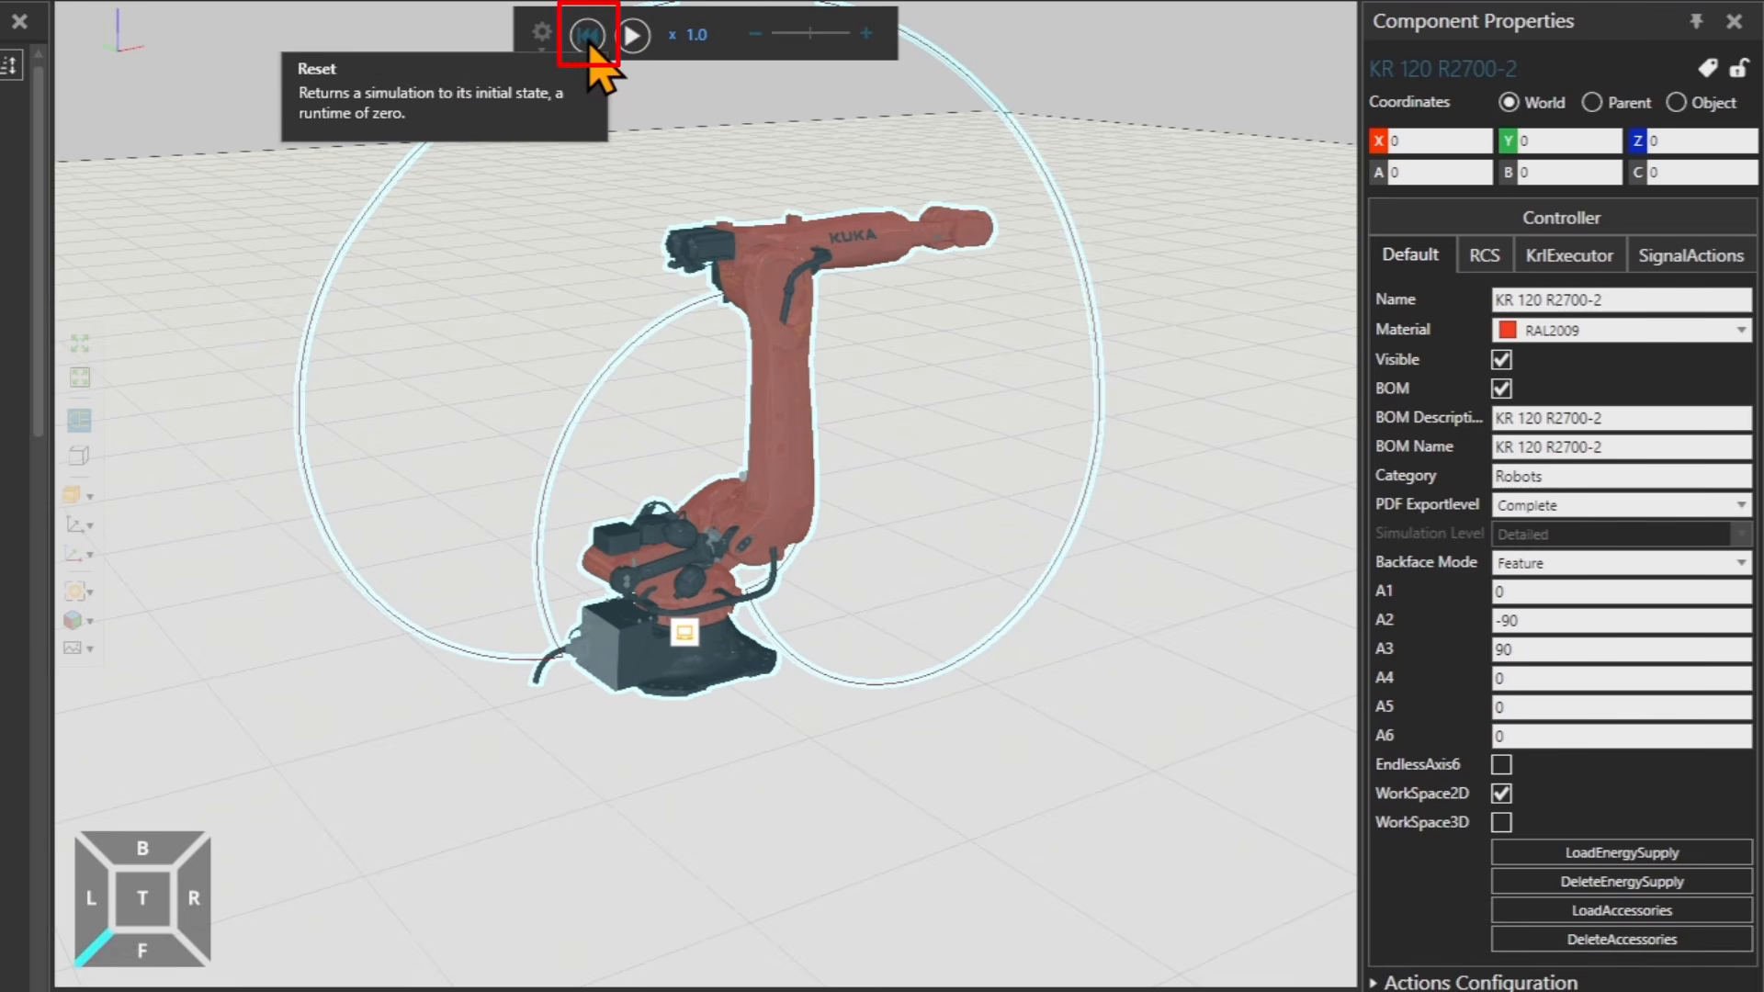
right_drag(987, 425, 860, 465)
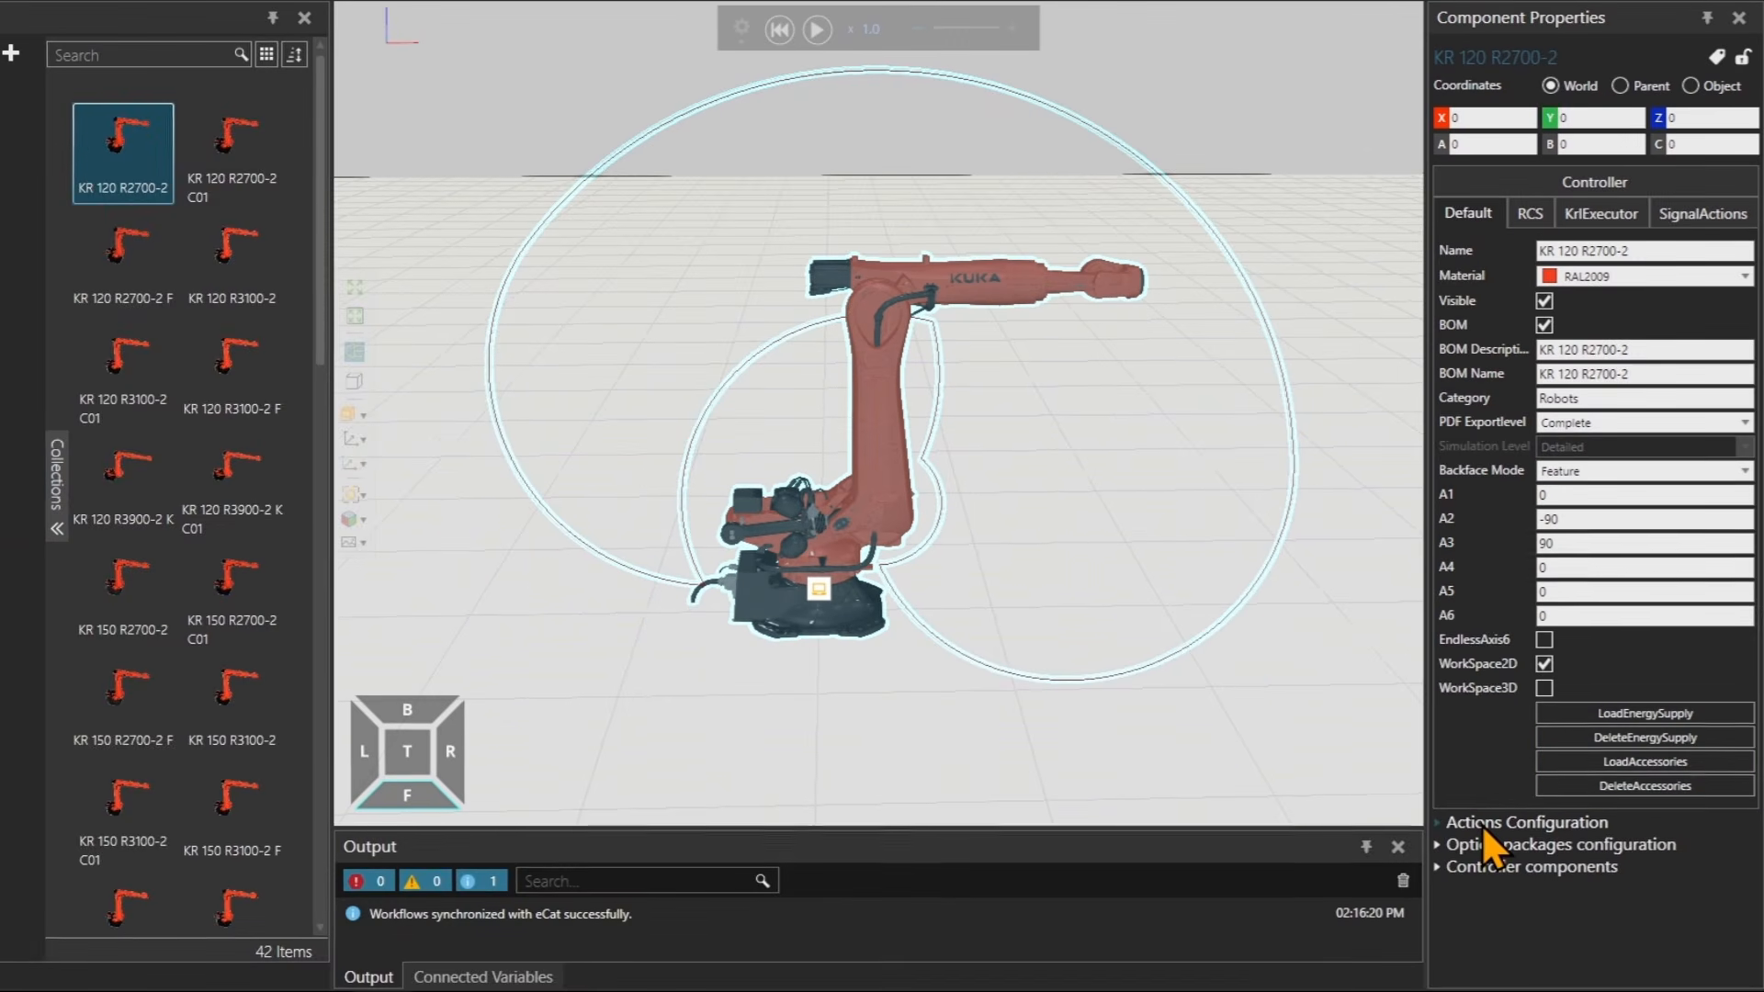
Expand and collapse the Actions Configuration section to inspect its signal action settings.
click(1481, 824)
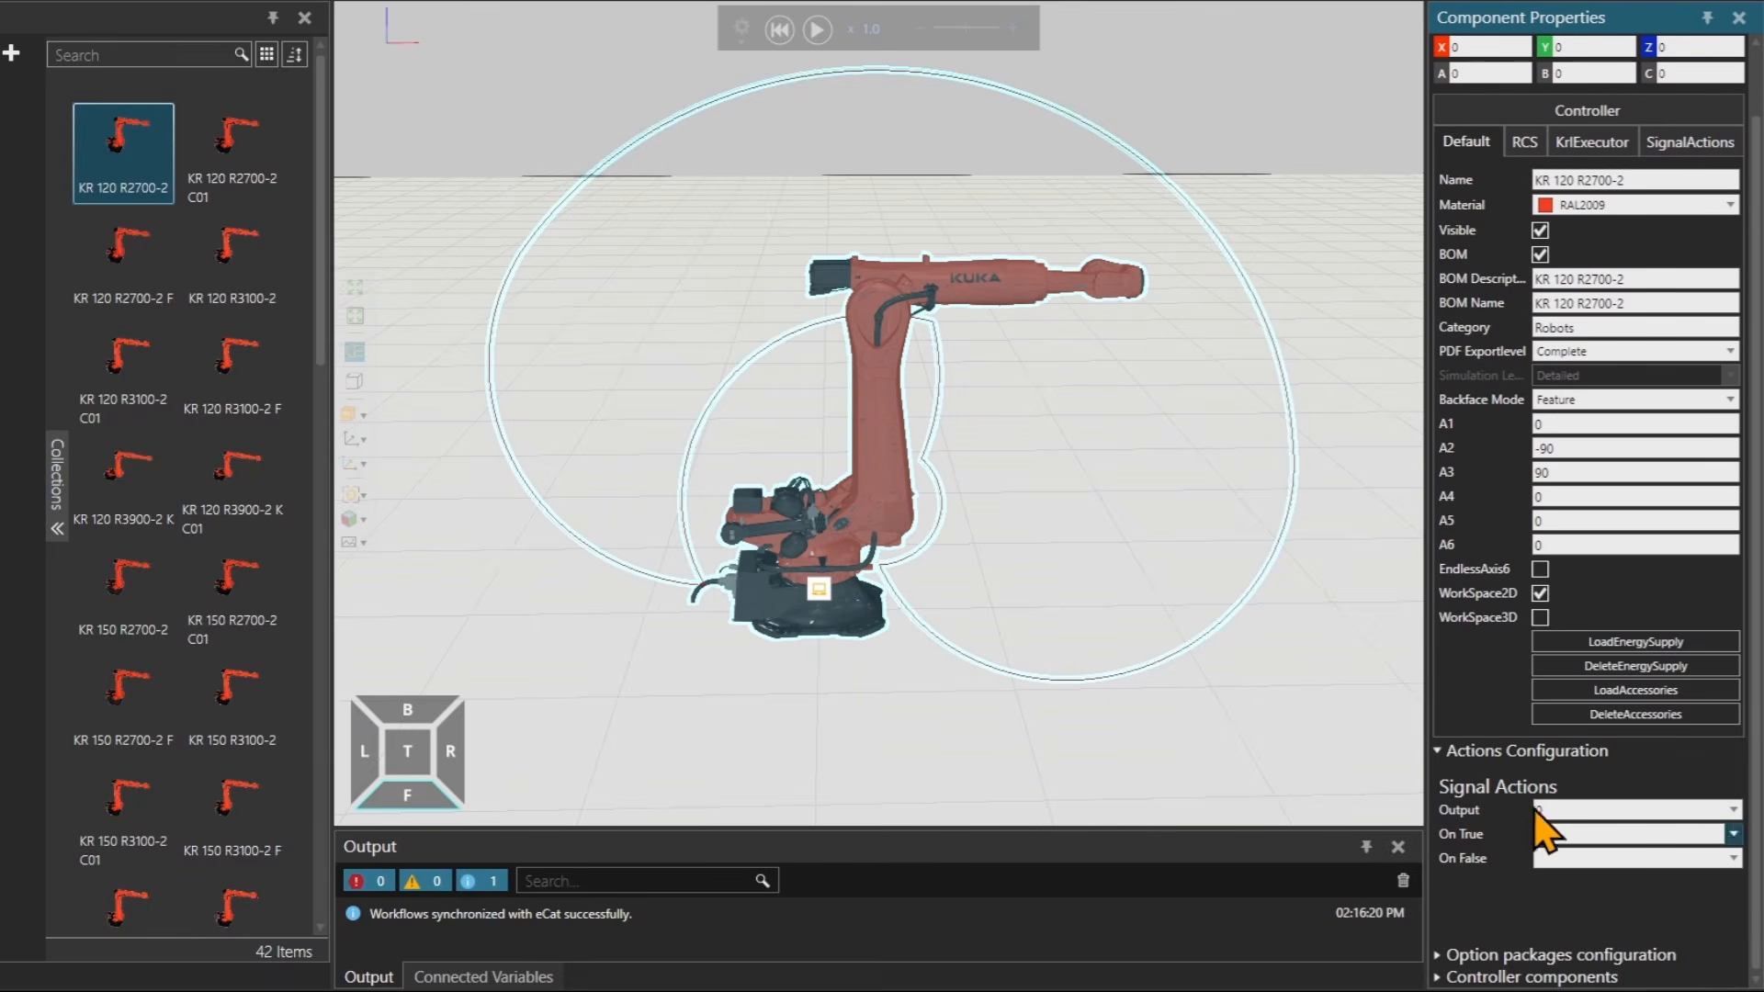
click(1468, 751)
Add the iiQKA.UI V3.0.1.1094 option package from the available options to the robot's controller.
click(1491, 846)
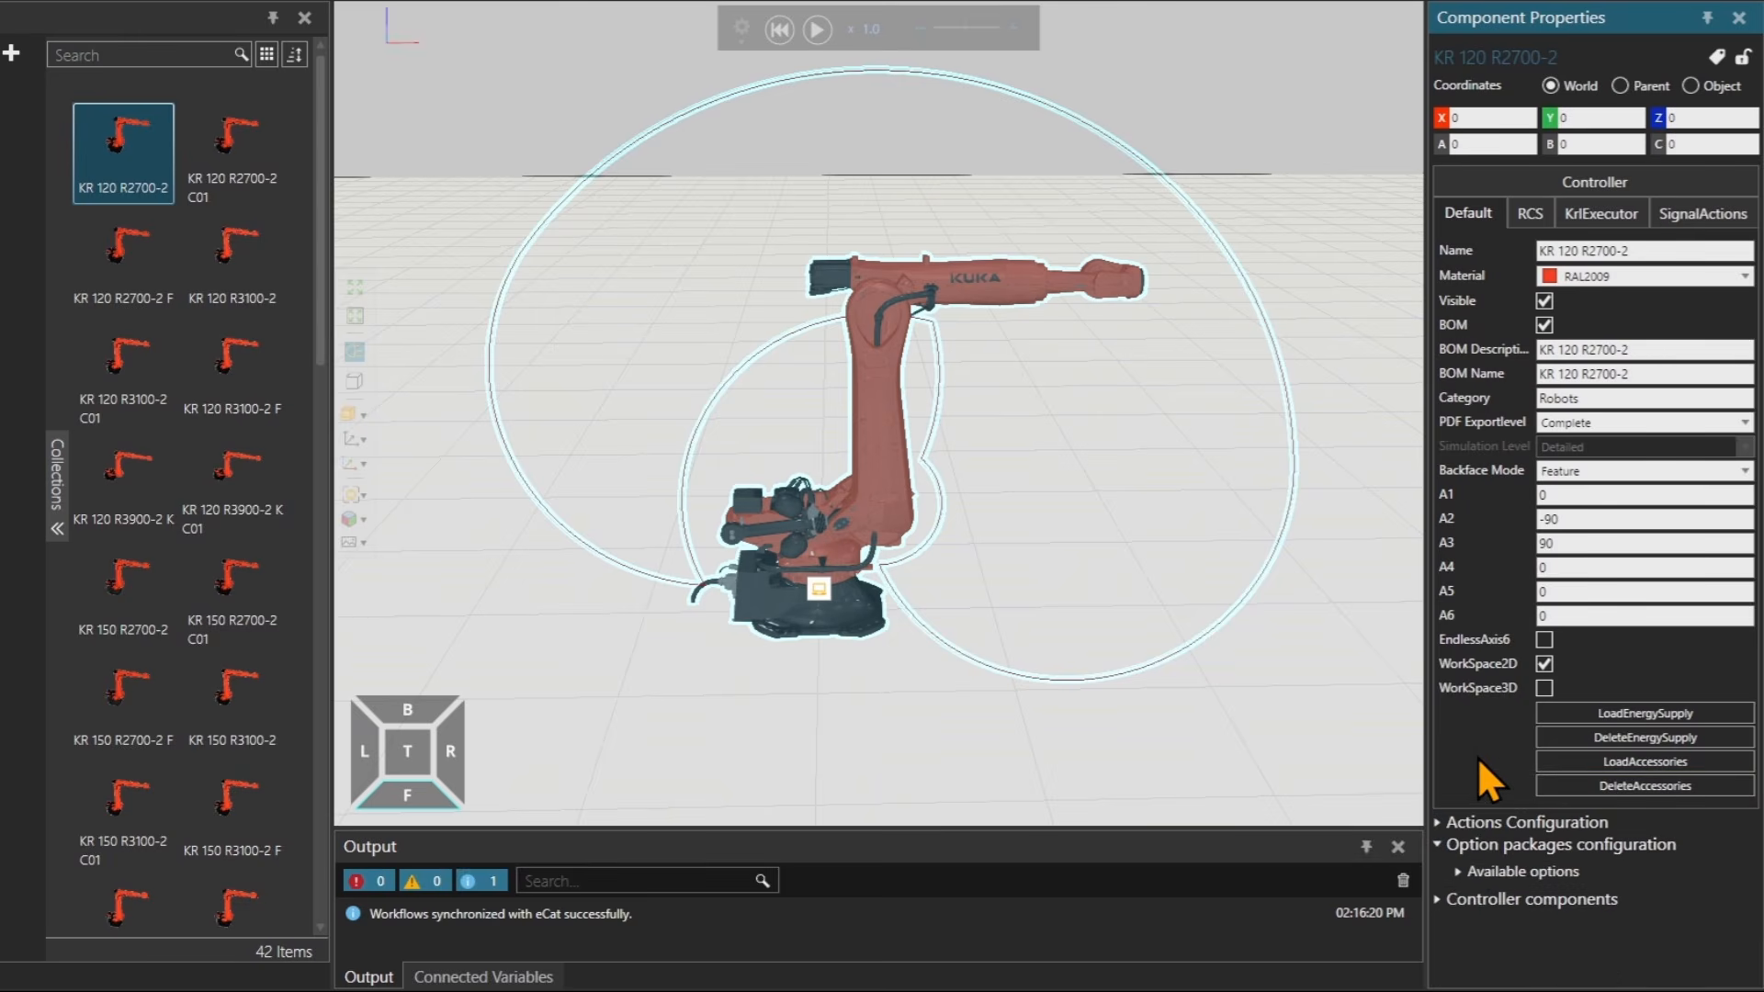
click(1510, 869)
scroll(1470, 726, down, 3)
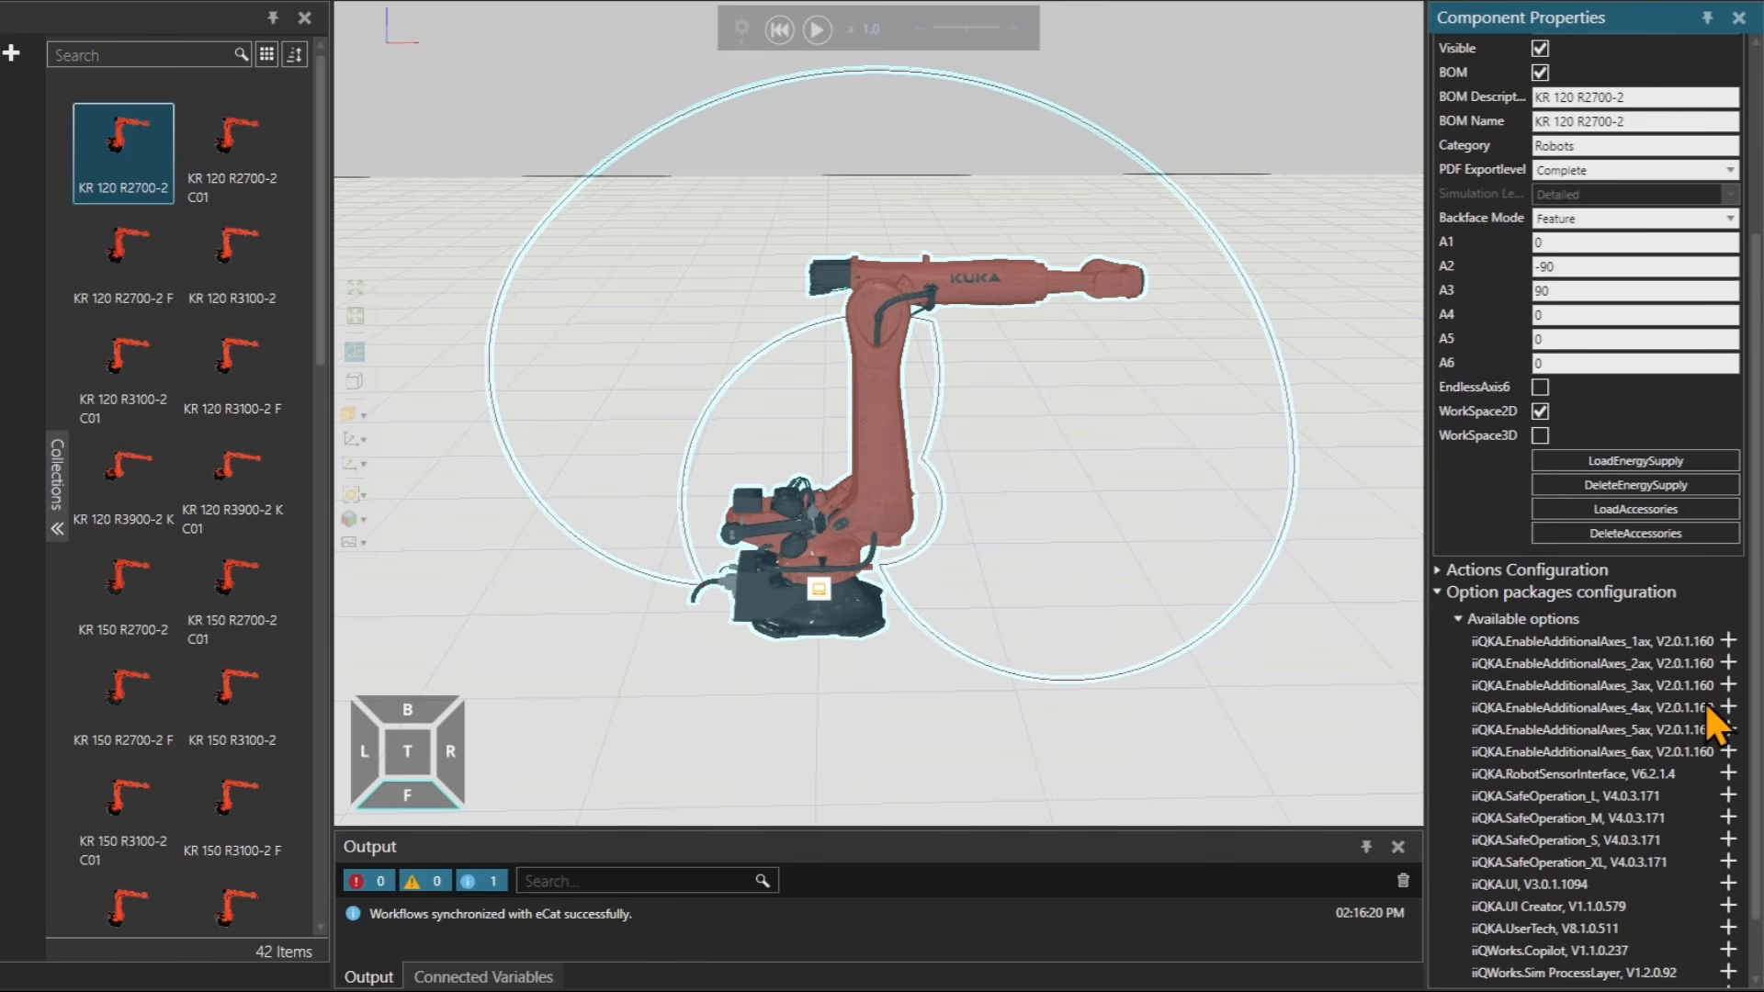
scroll(1506, 658, down, 1)
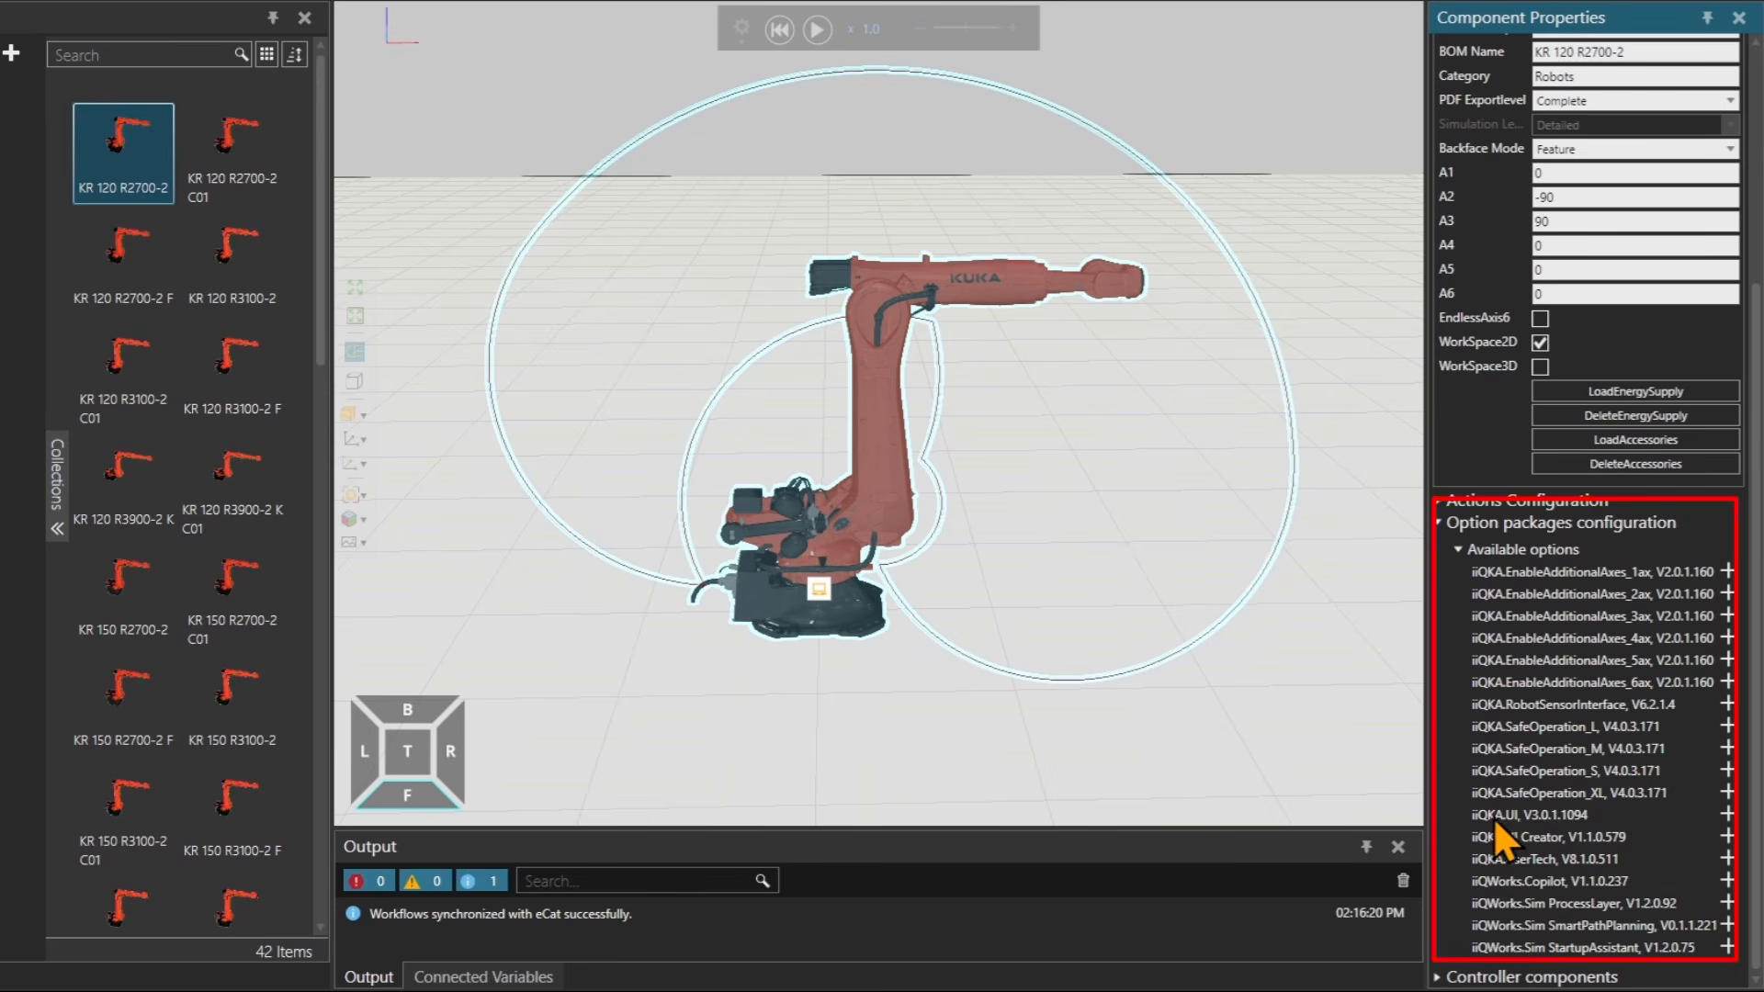
click(1727, 815)
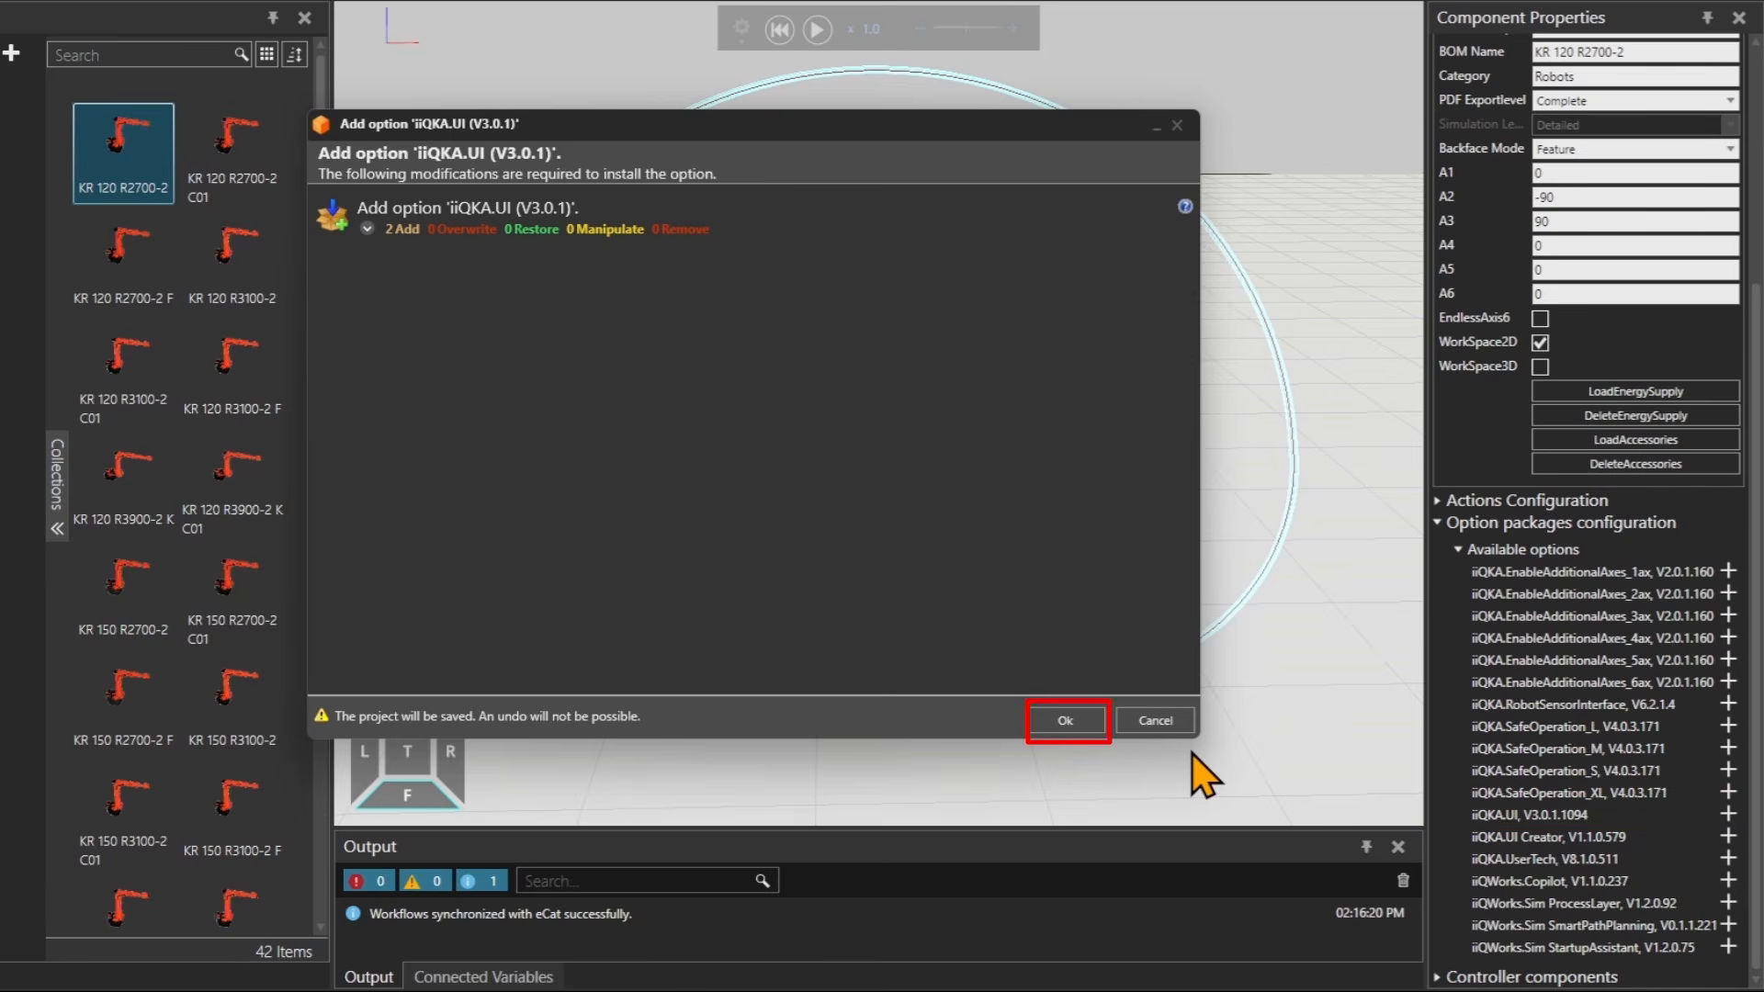
click(1077, 722)
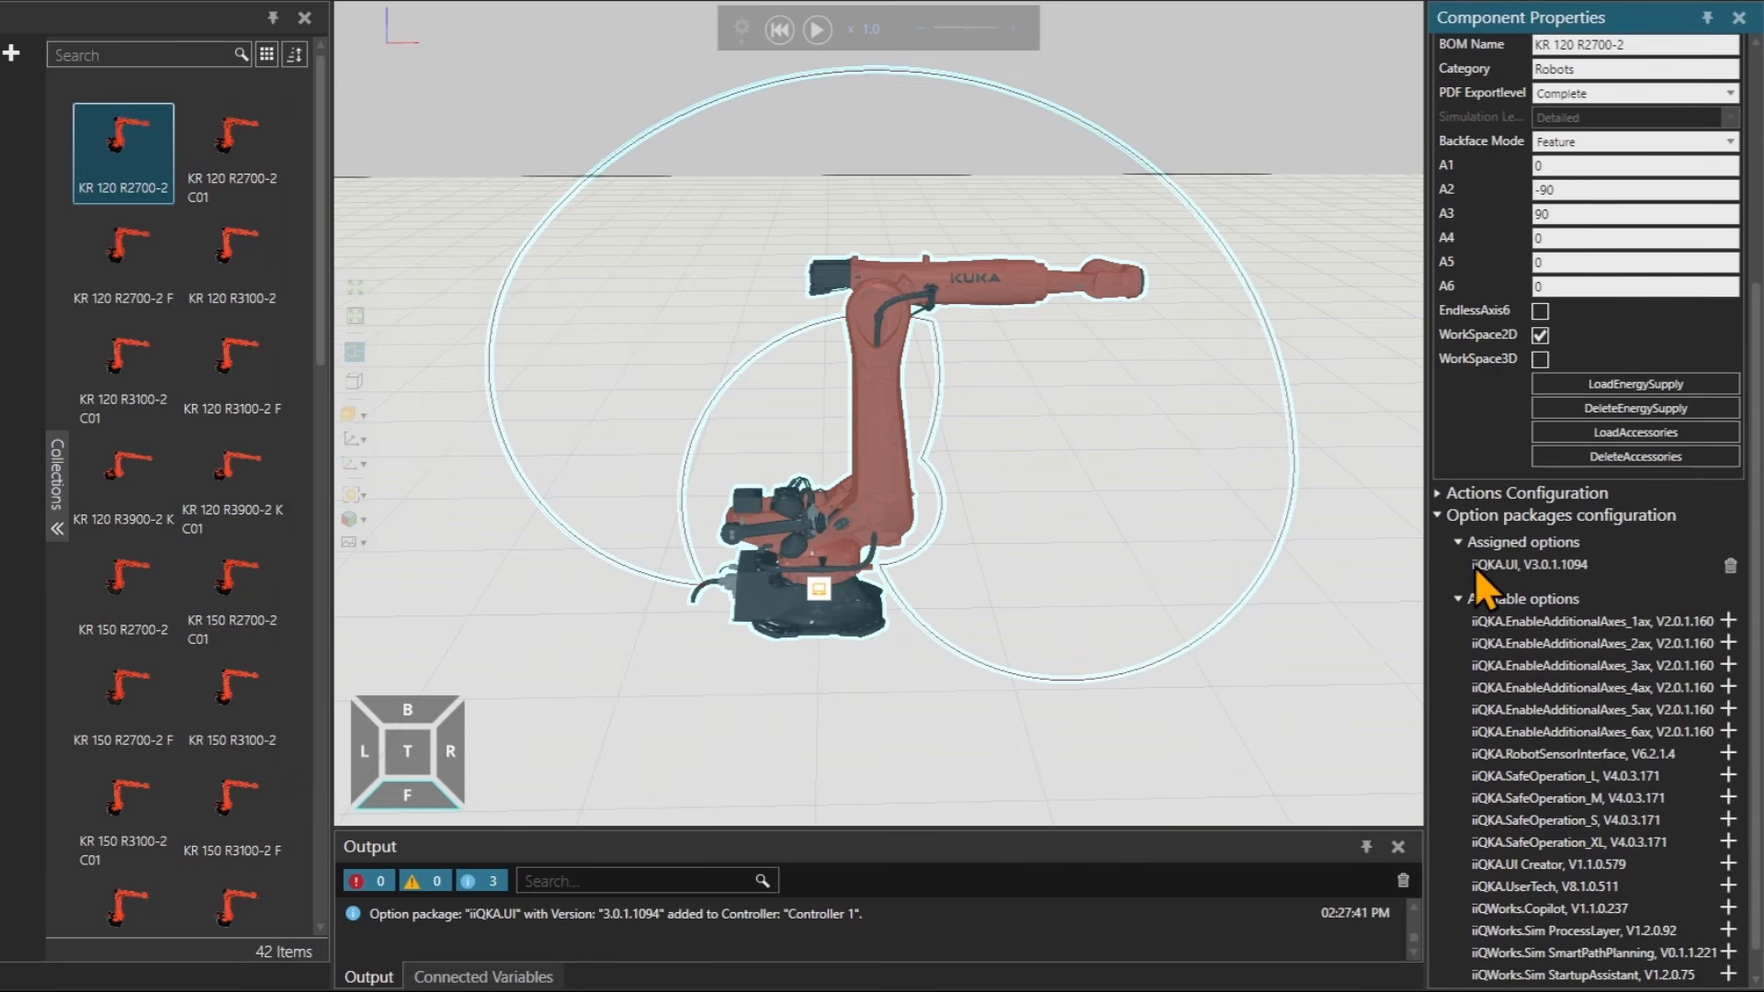
Expand the Controller components section and review its current and available components.
scroll(1487, 781, down, 1)
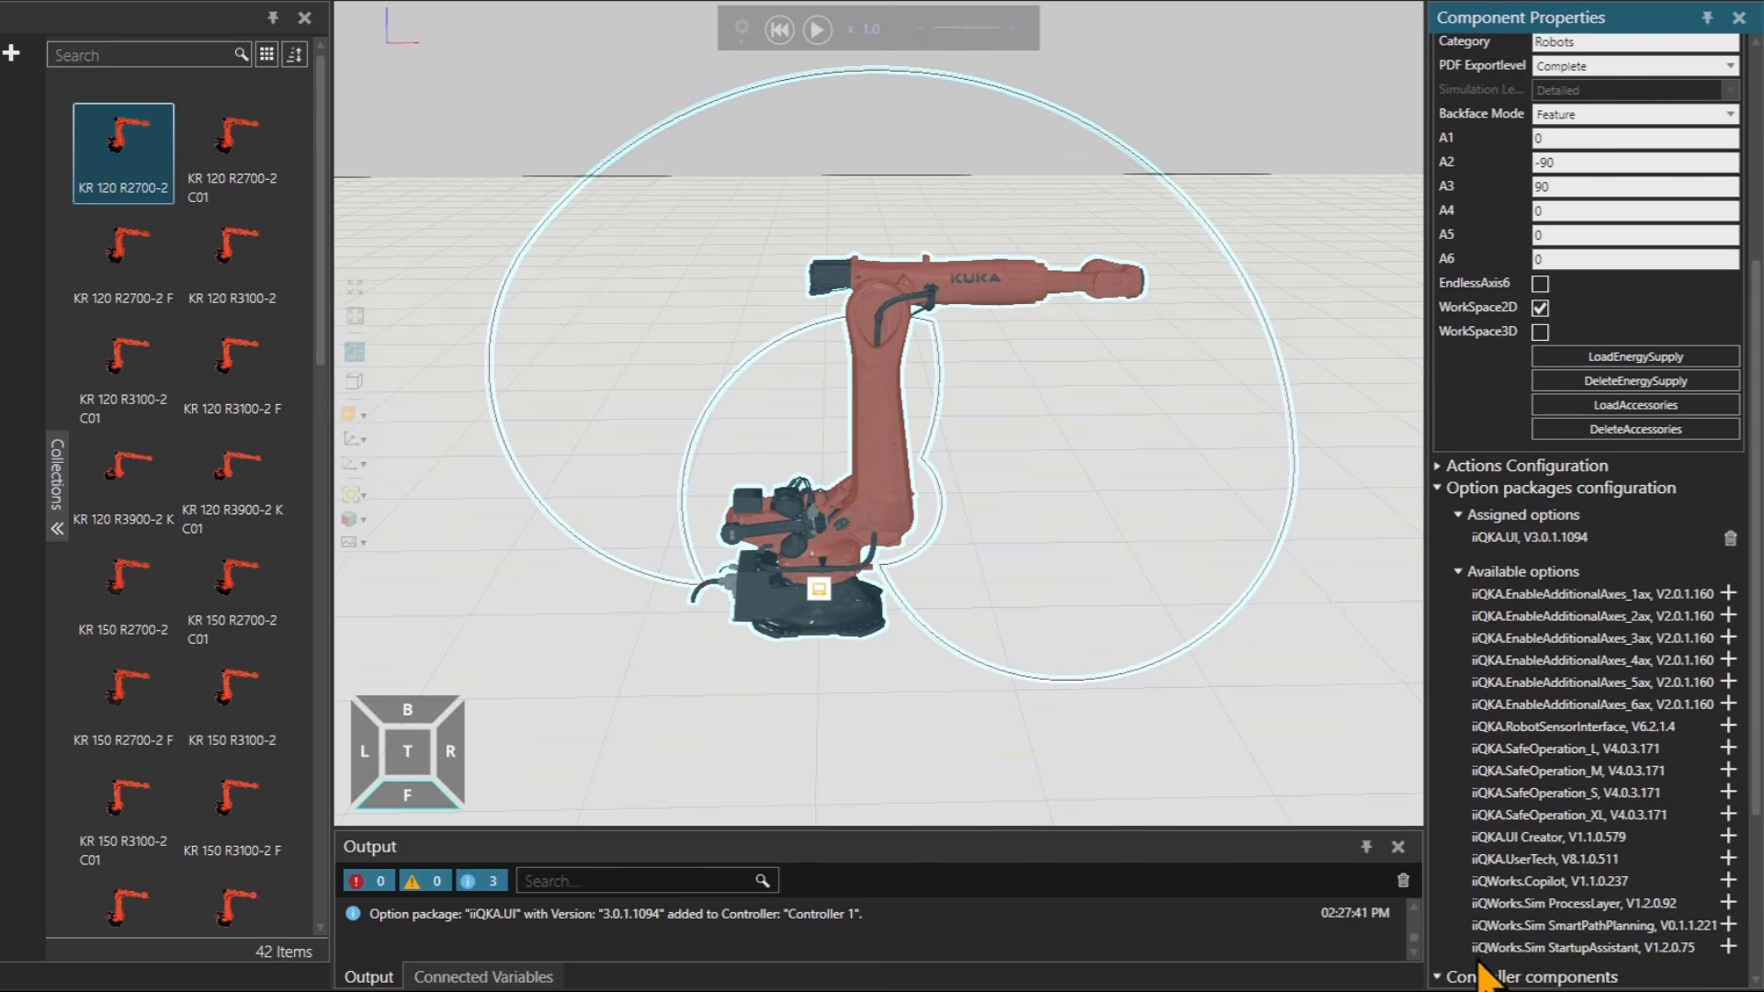
click(1479, 978)
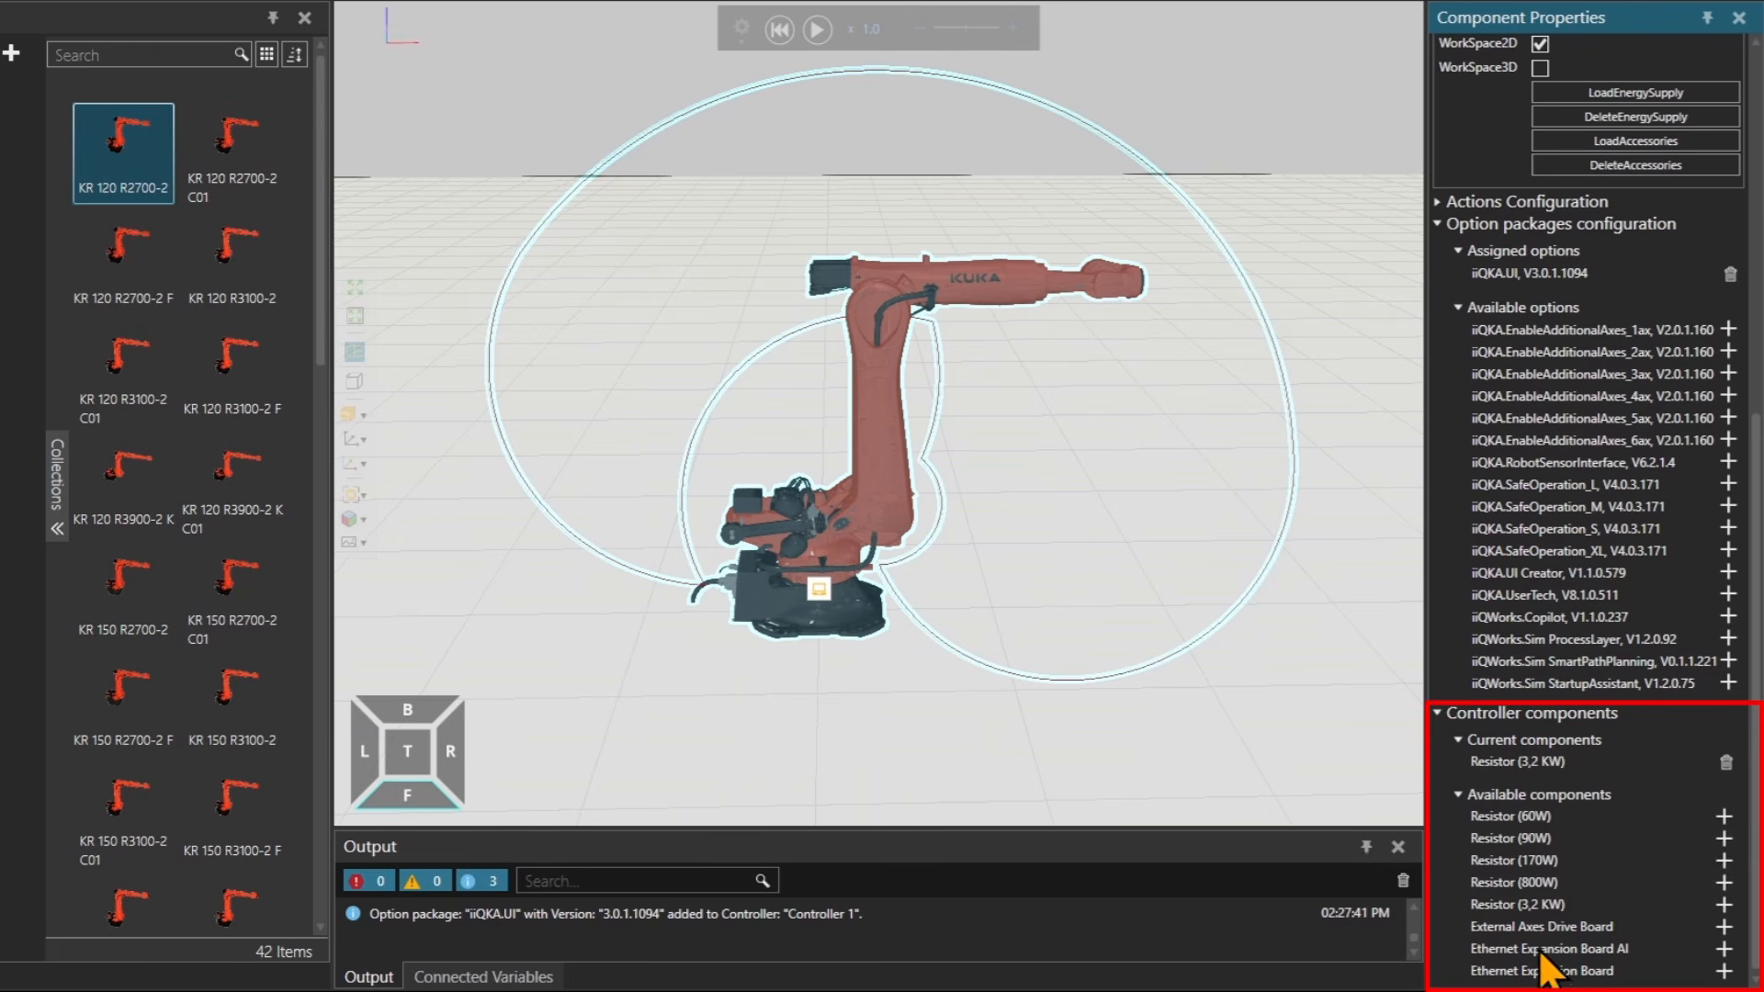
scroll(1529, 419, up, 2)
scroll(1529, 422, down, 2)
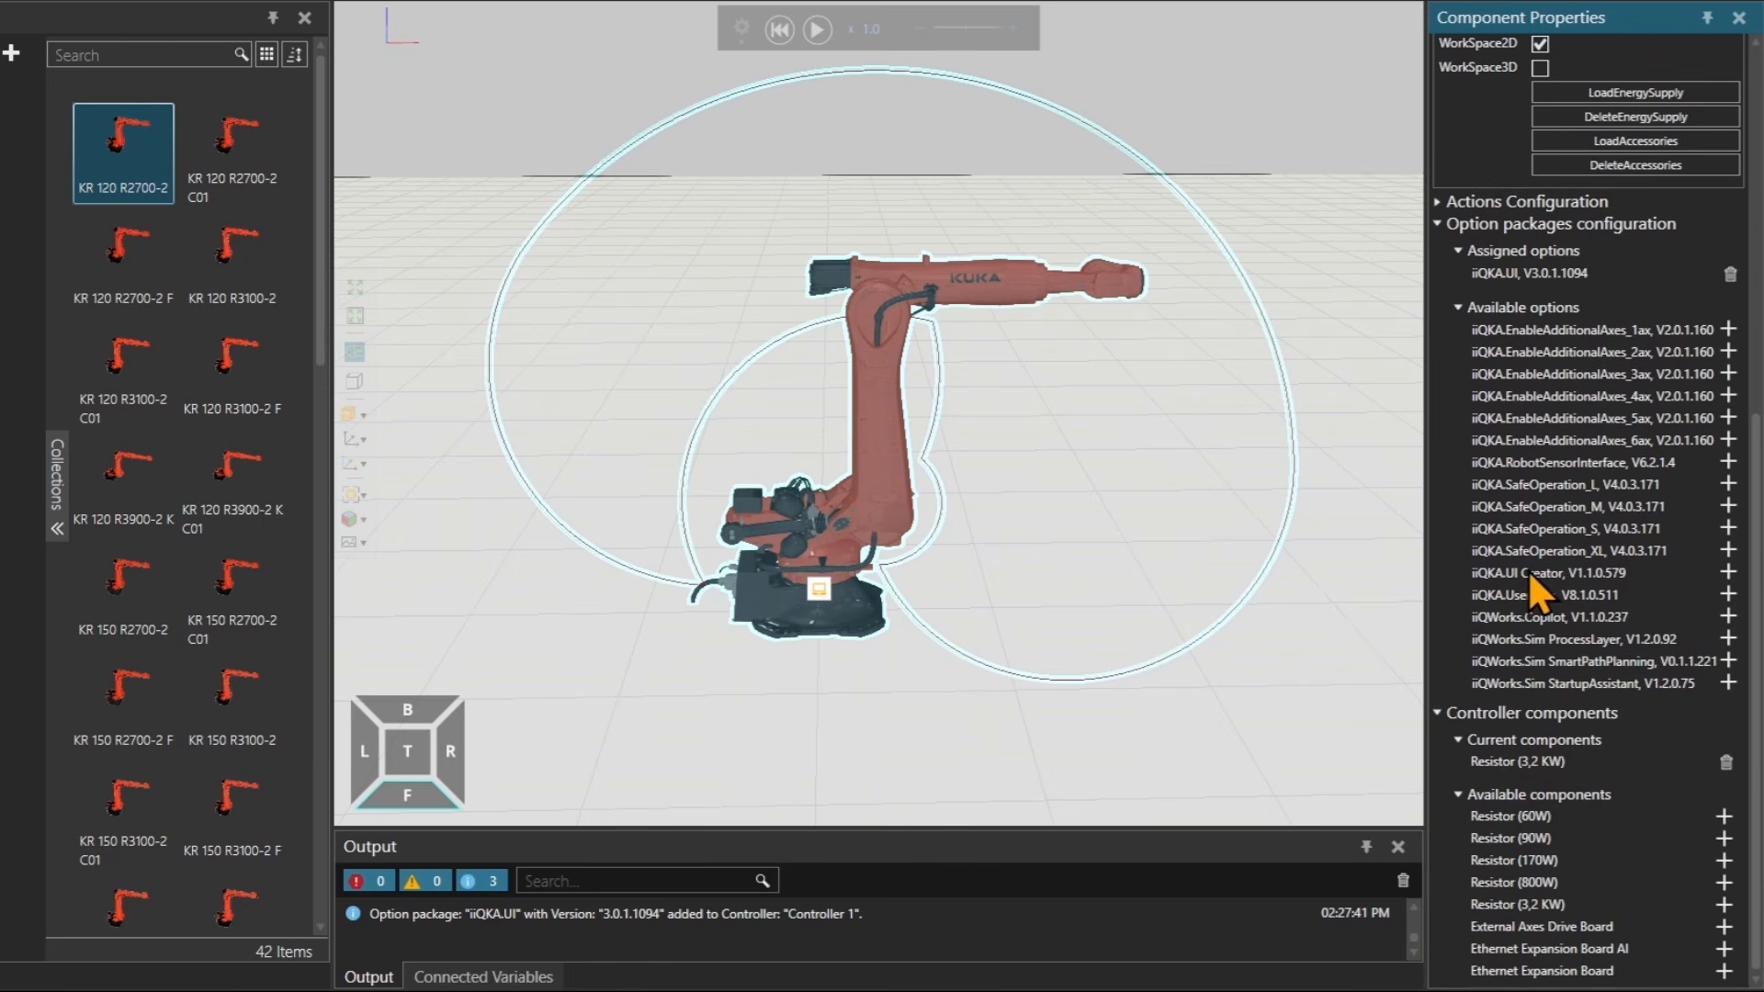
scroll(1529, 570, up, 12)
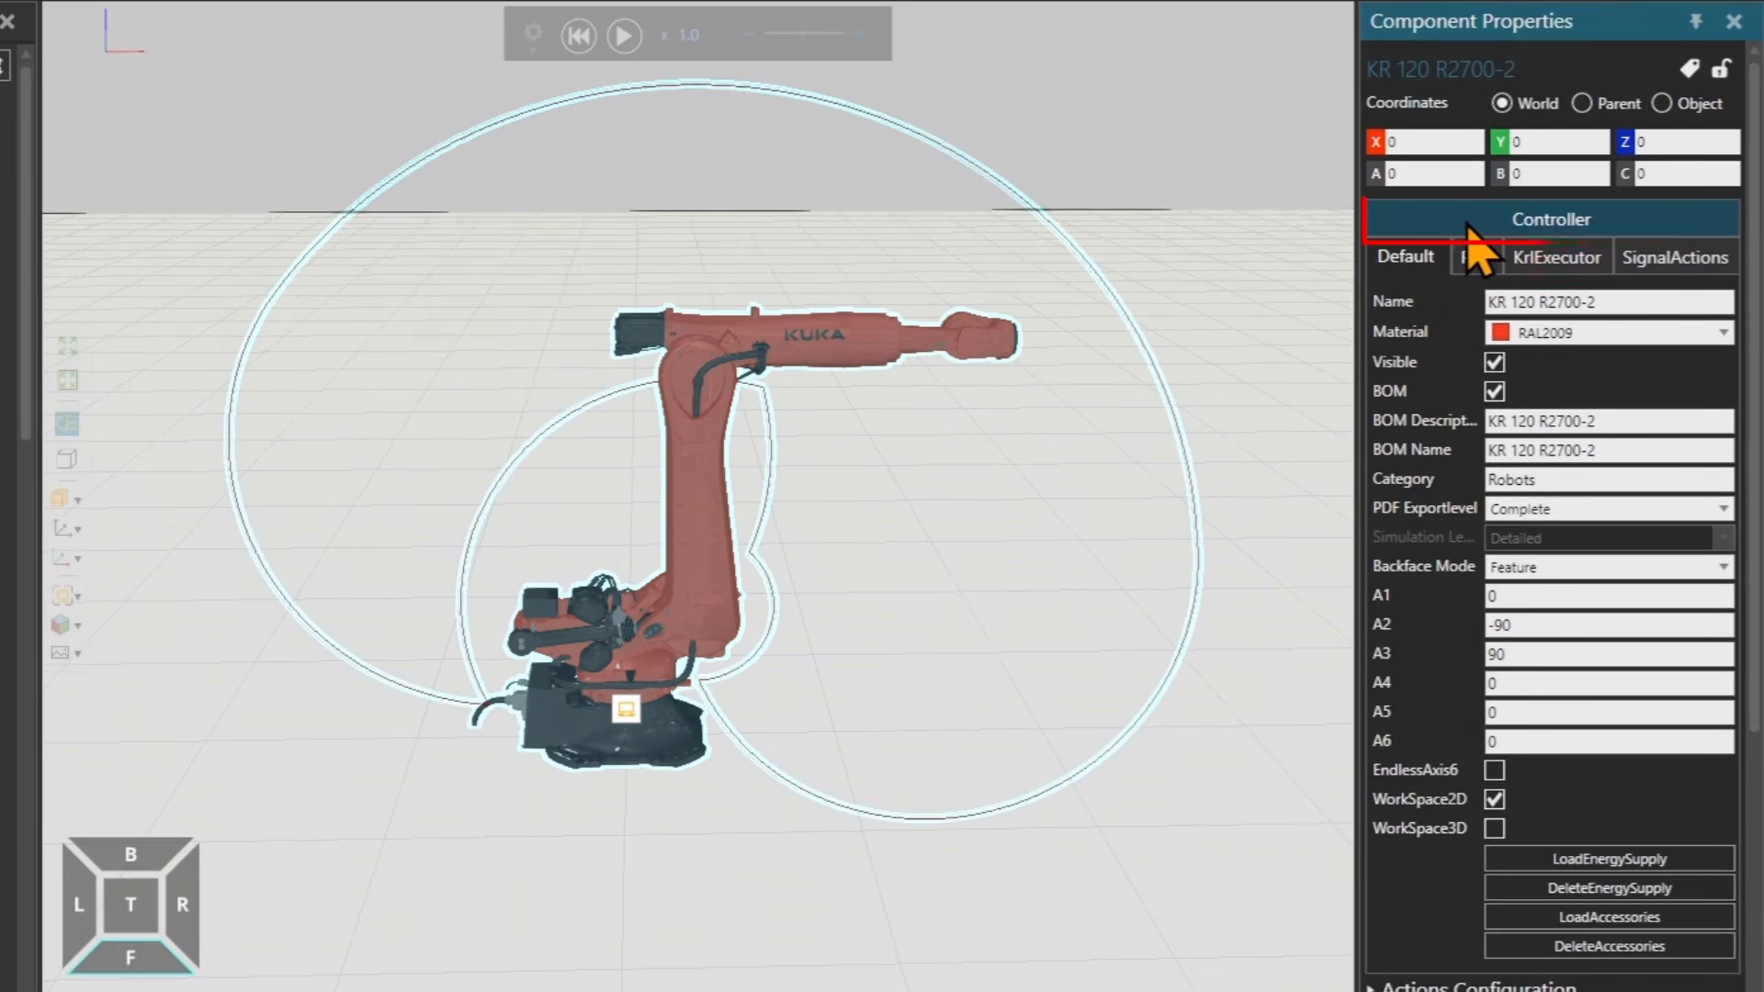
Open the robot's controller settings and look through the firmware version choices.
click(1475, 226)
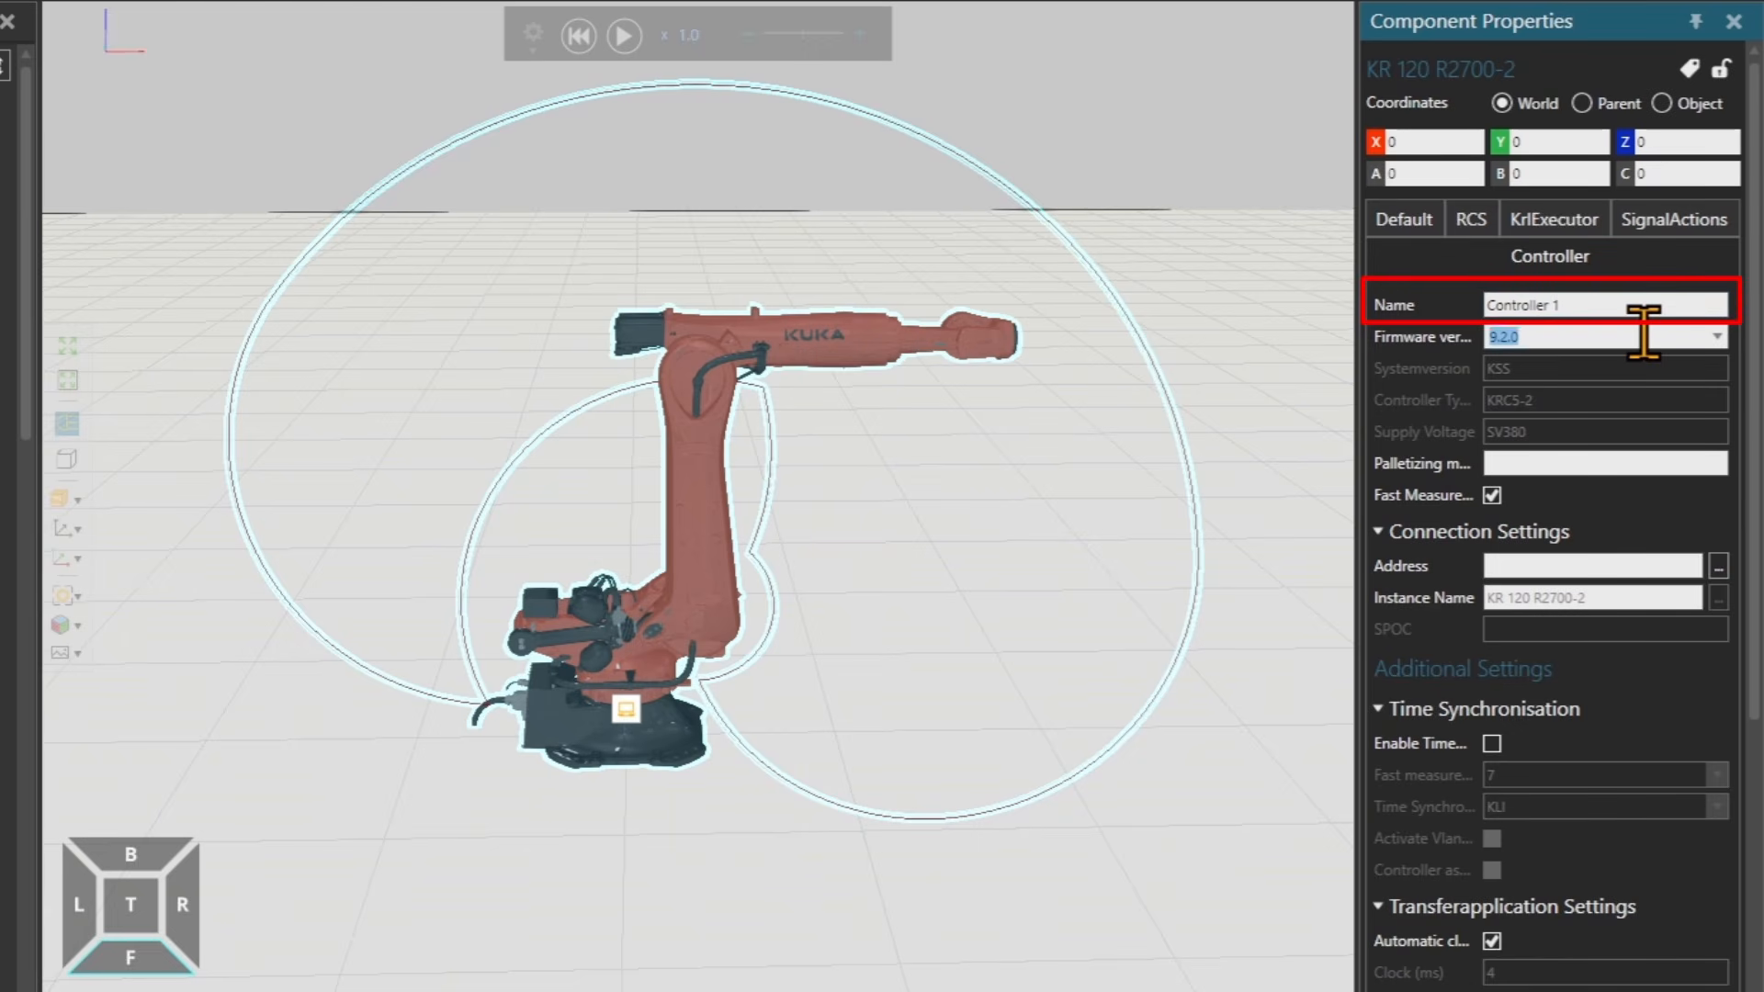
click(1717, 338)
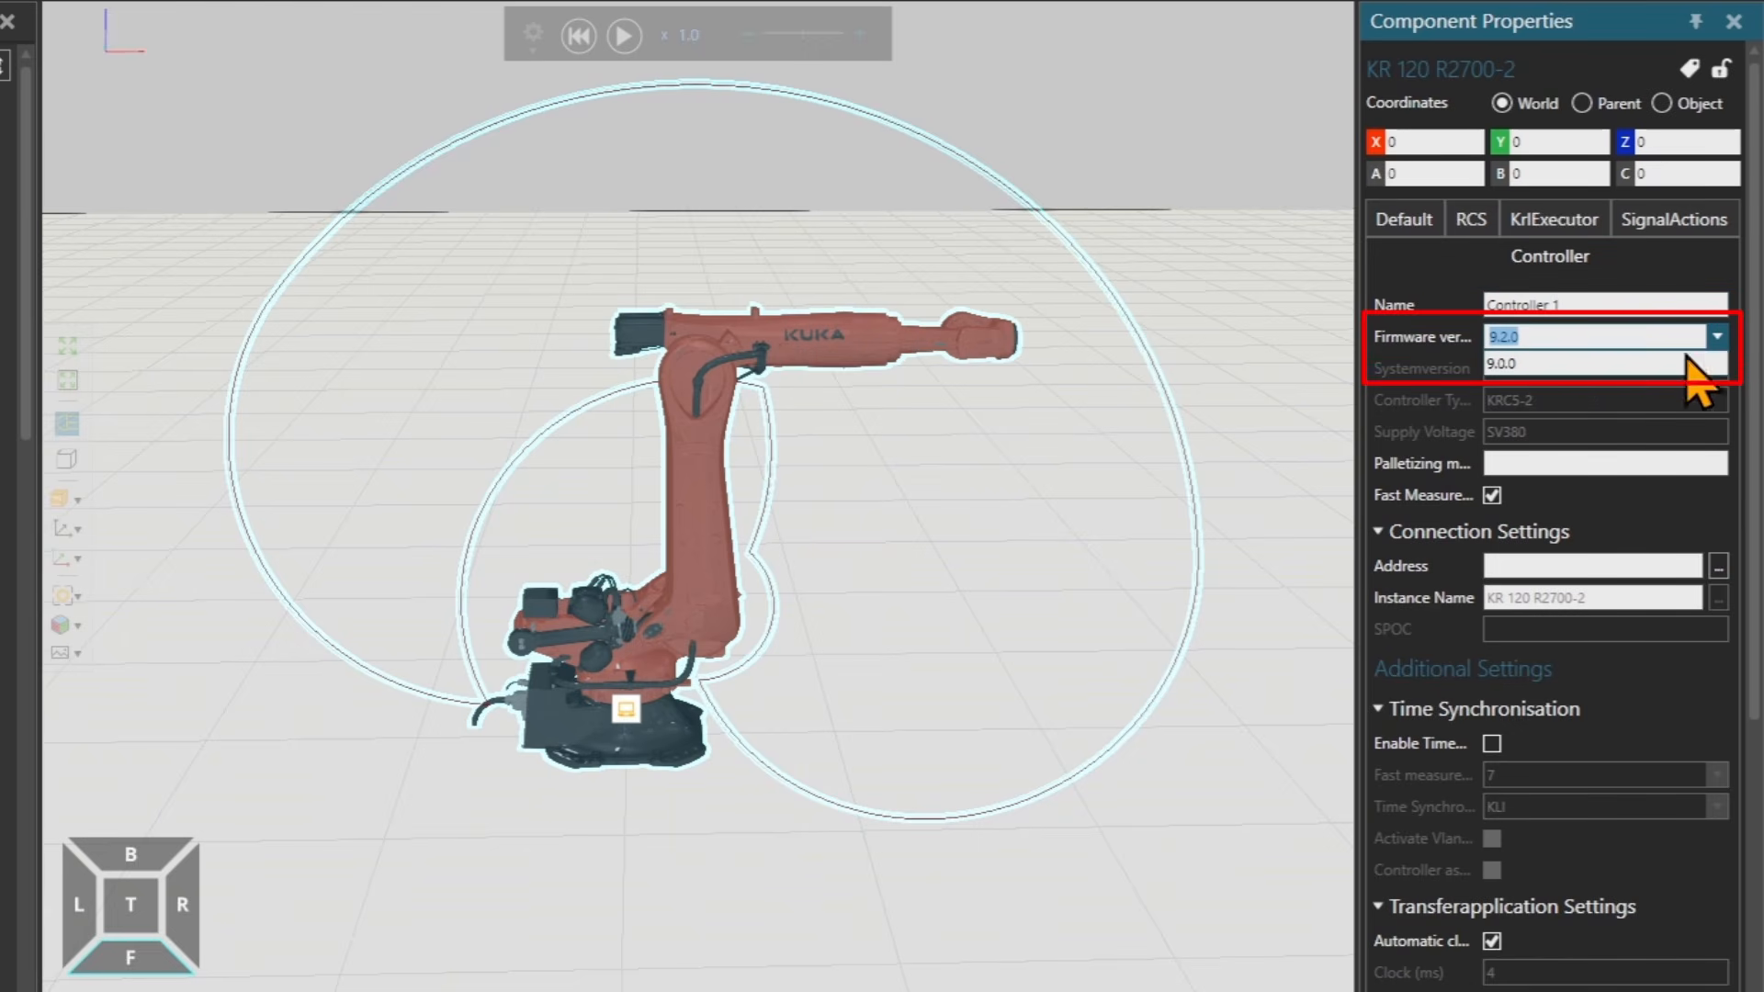
click(1422, 362)
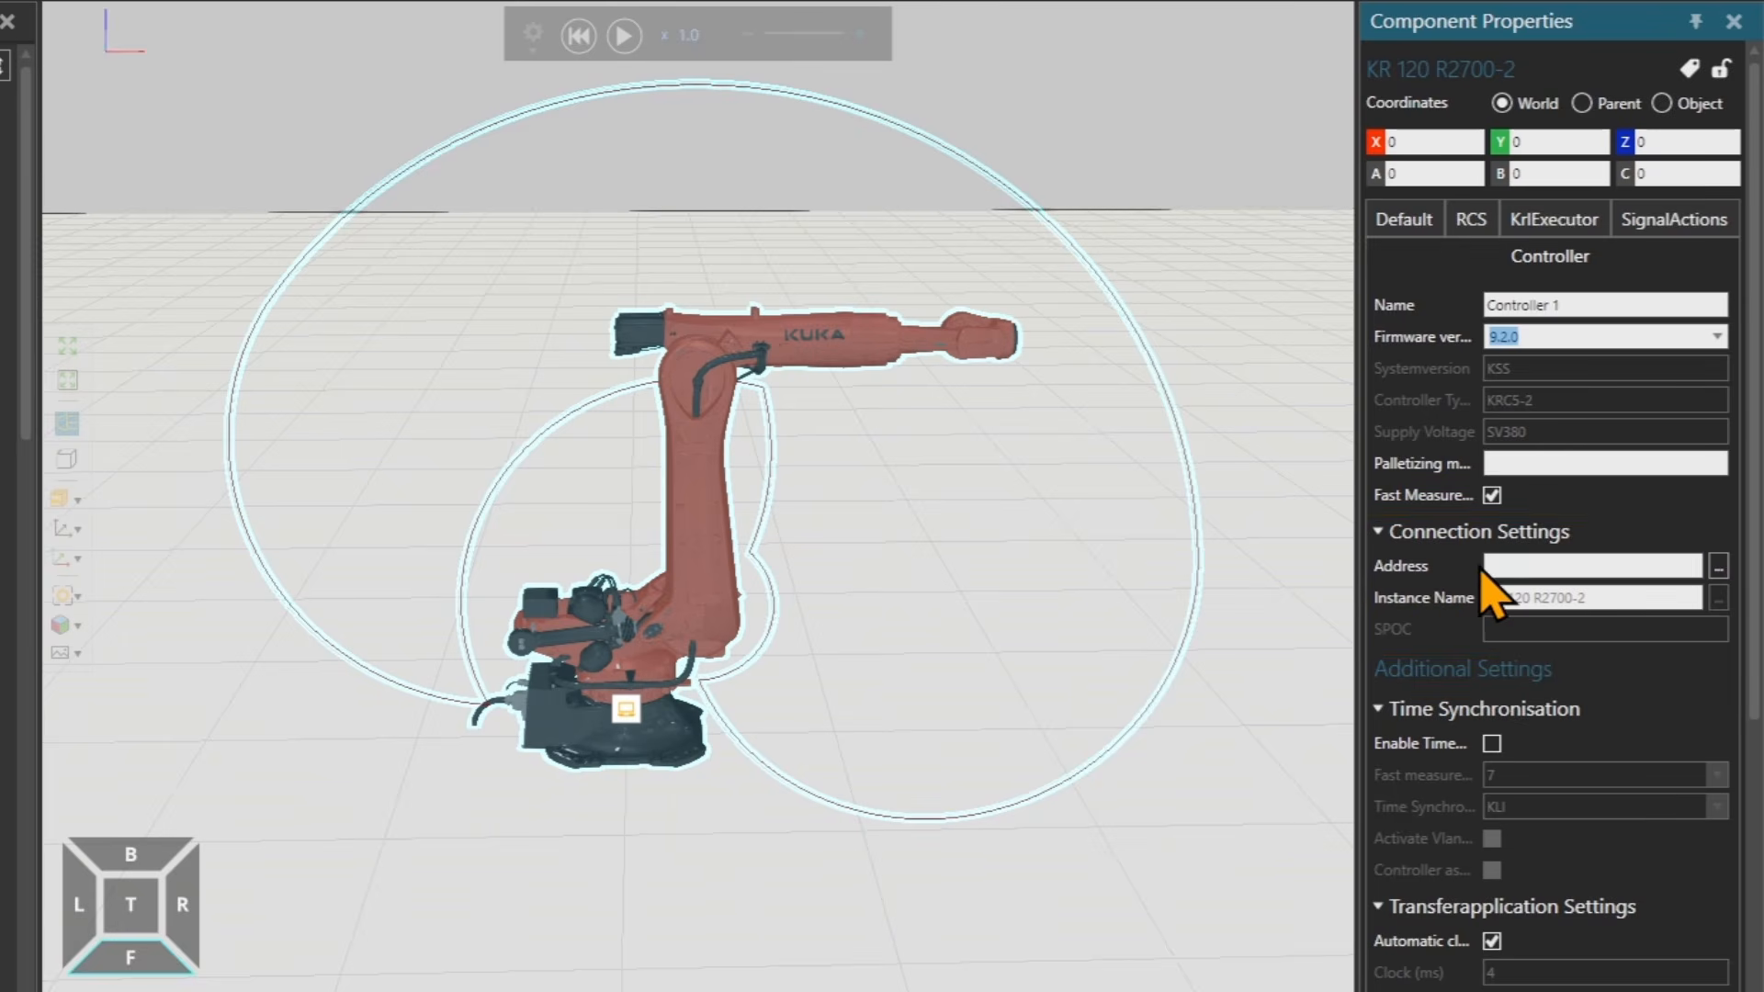
Set the controller's connection address to the localhost device.
click(1720, 568)
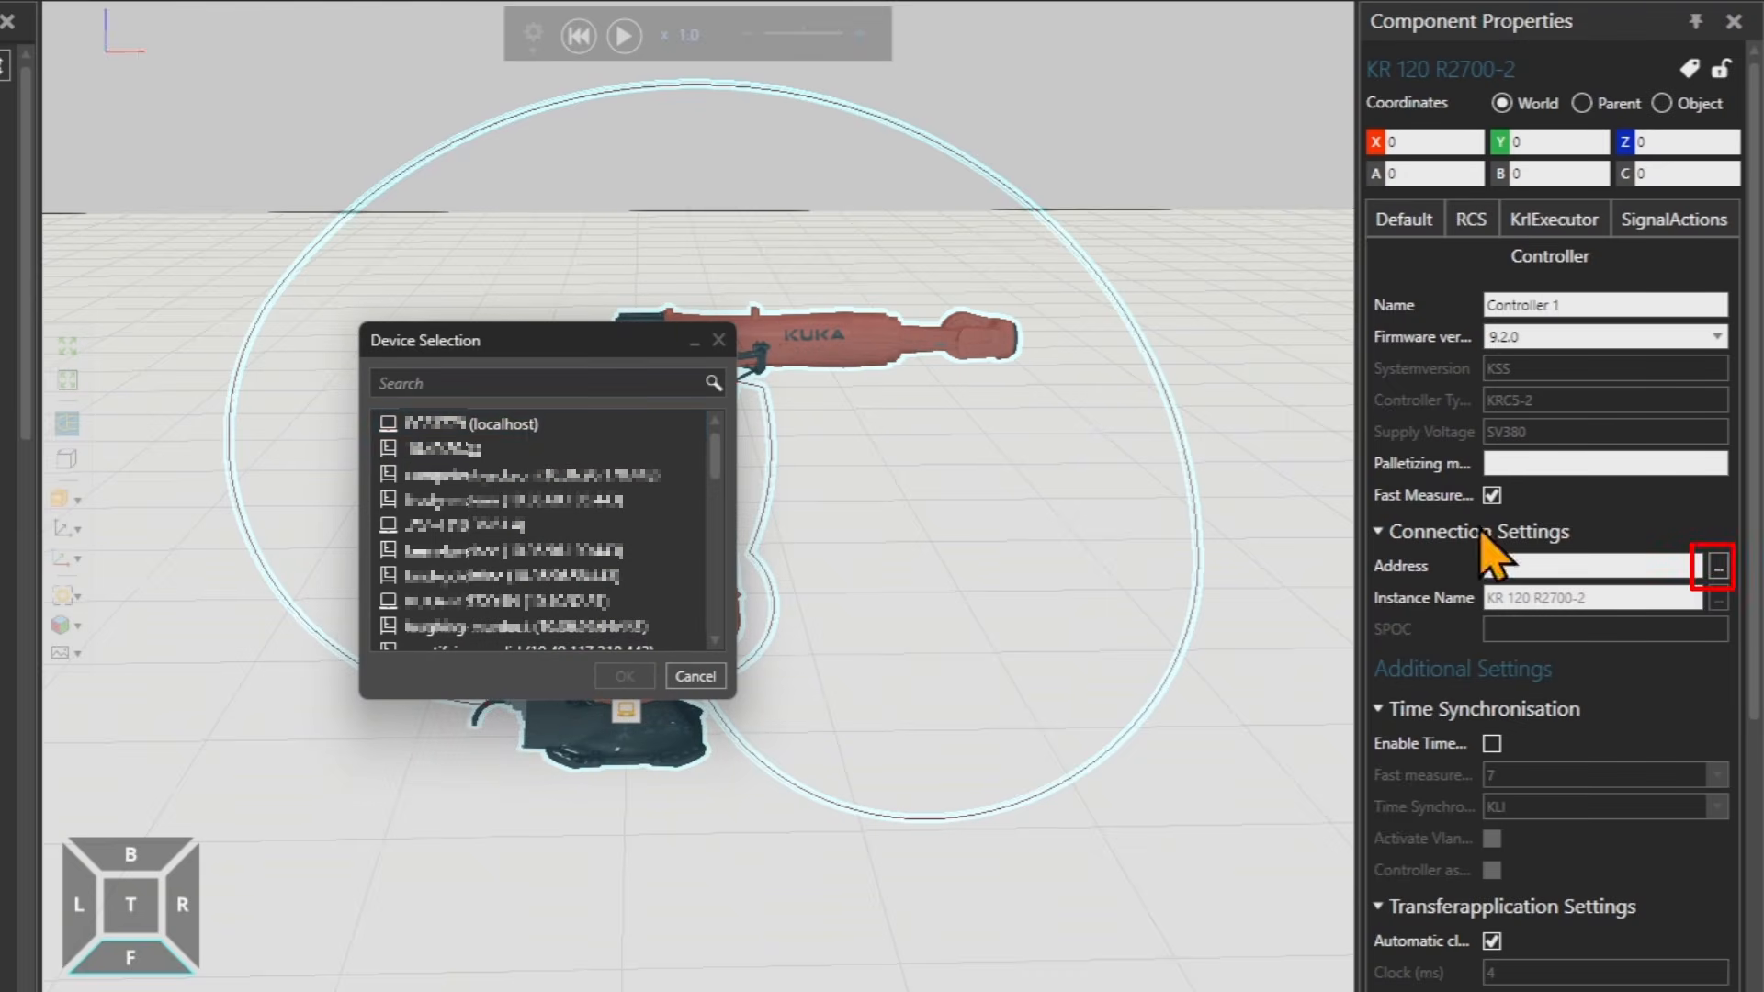
click(532, 427)
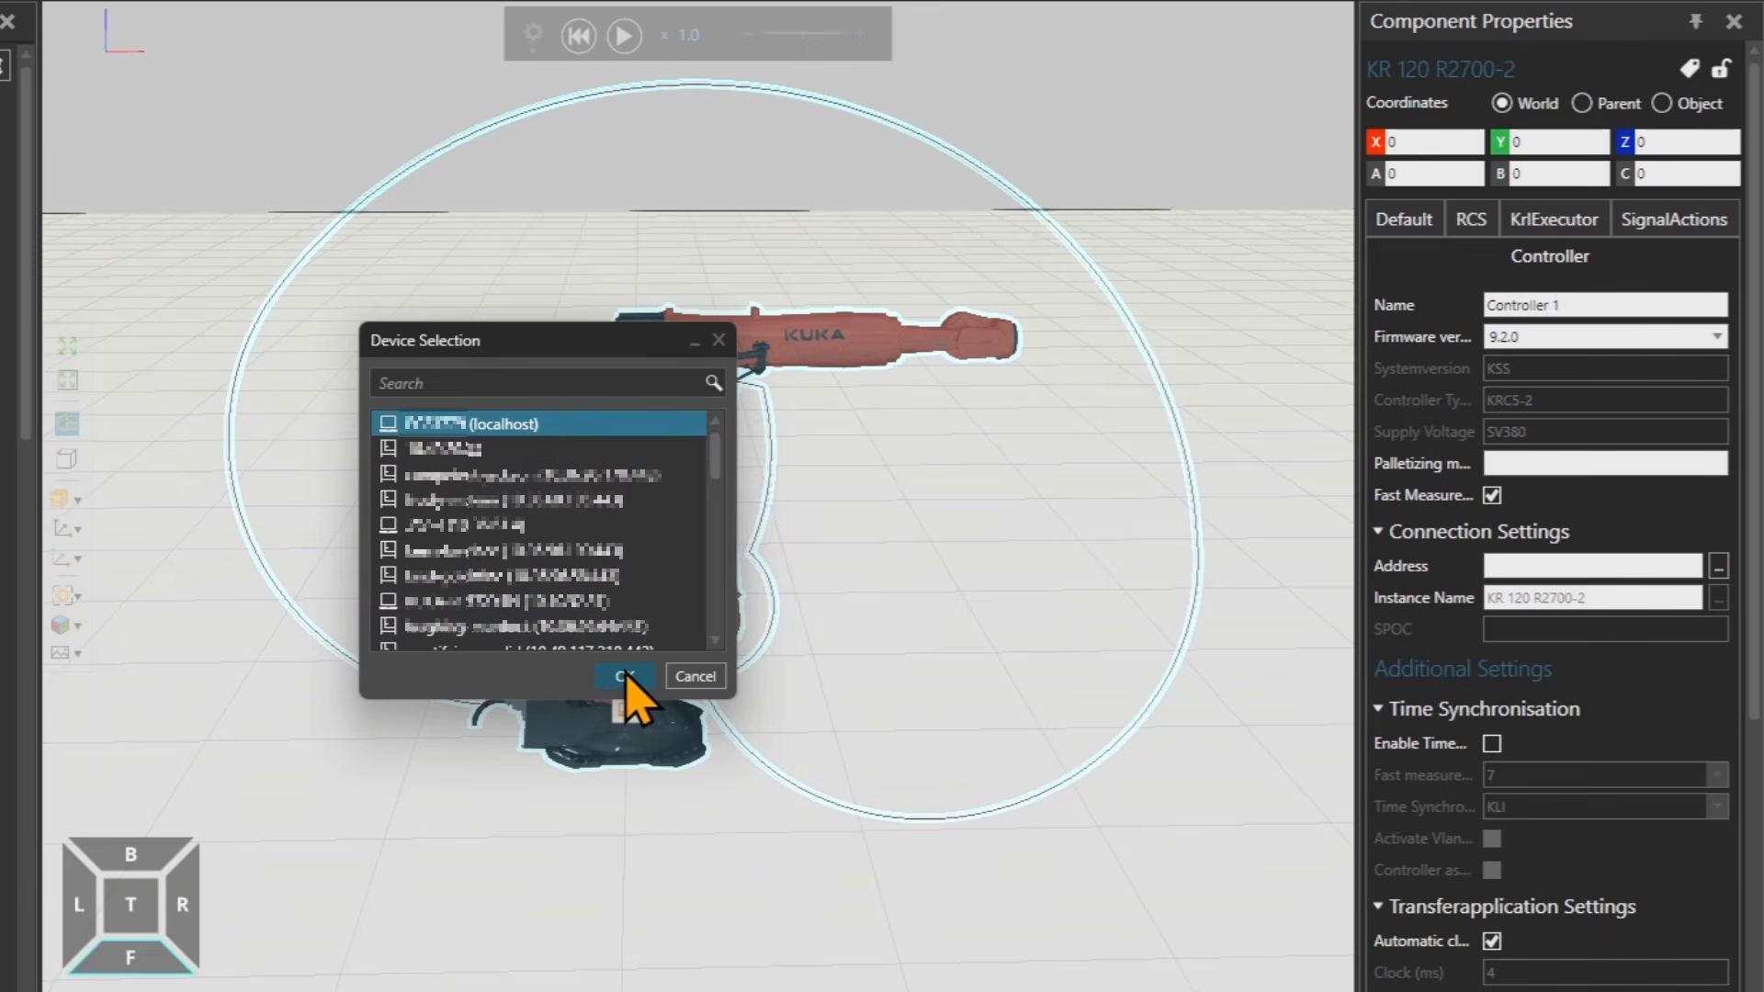
click(625, 676)
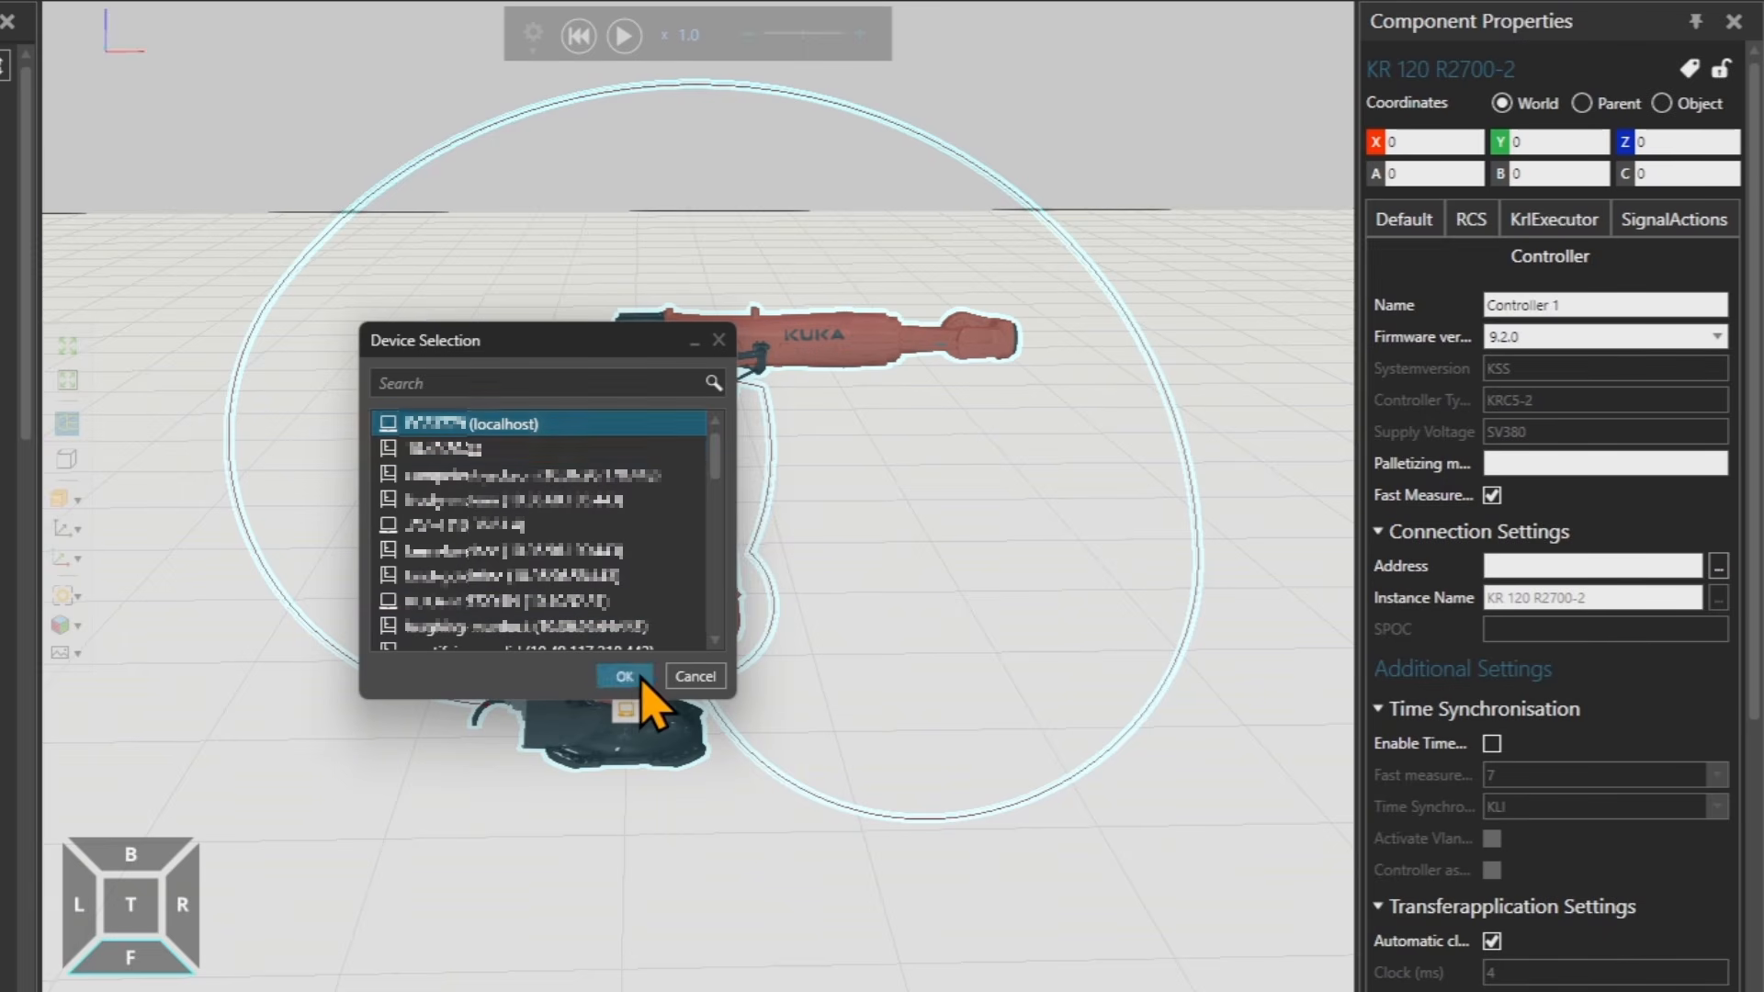
Set the controller's instance name to Quantec2KR210R2700_VRC-KR 120 R2700.
click(1719, 604)
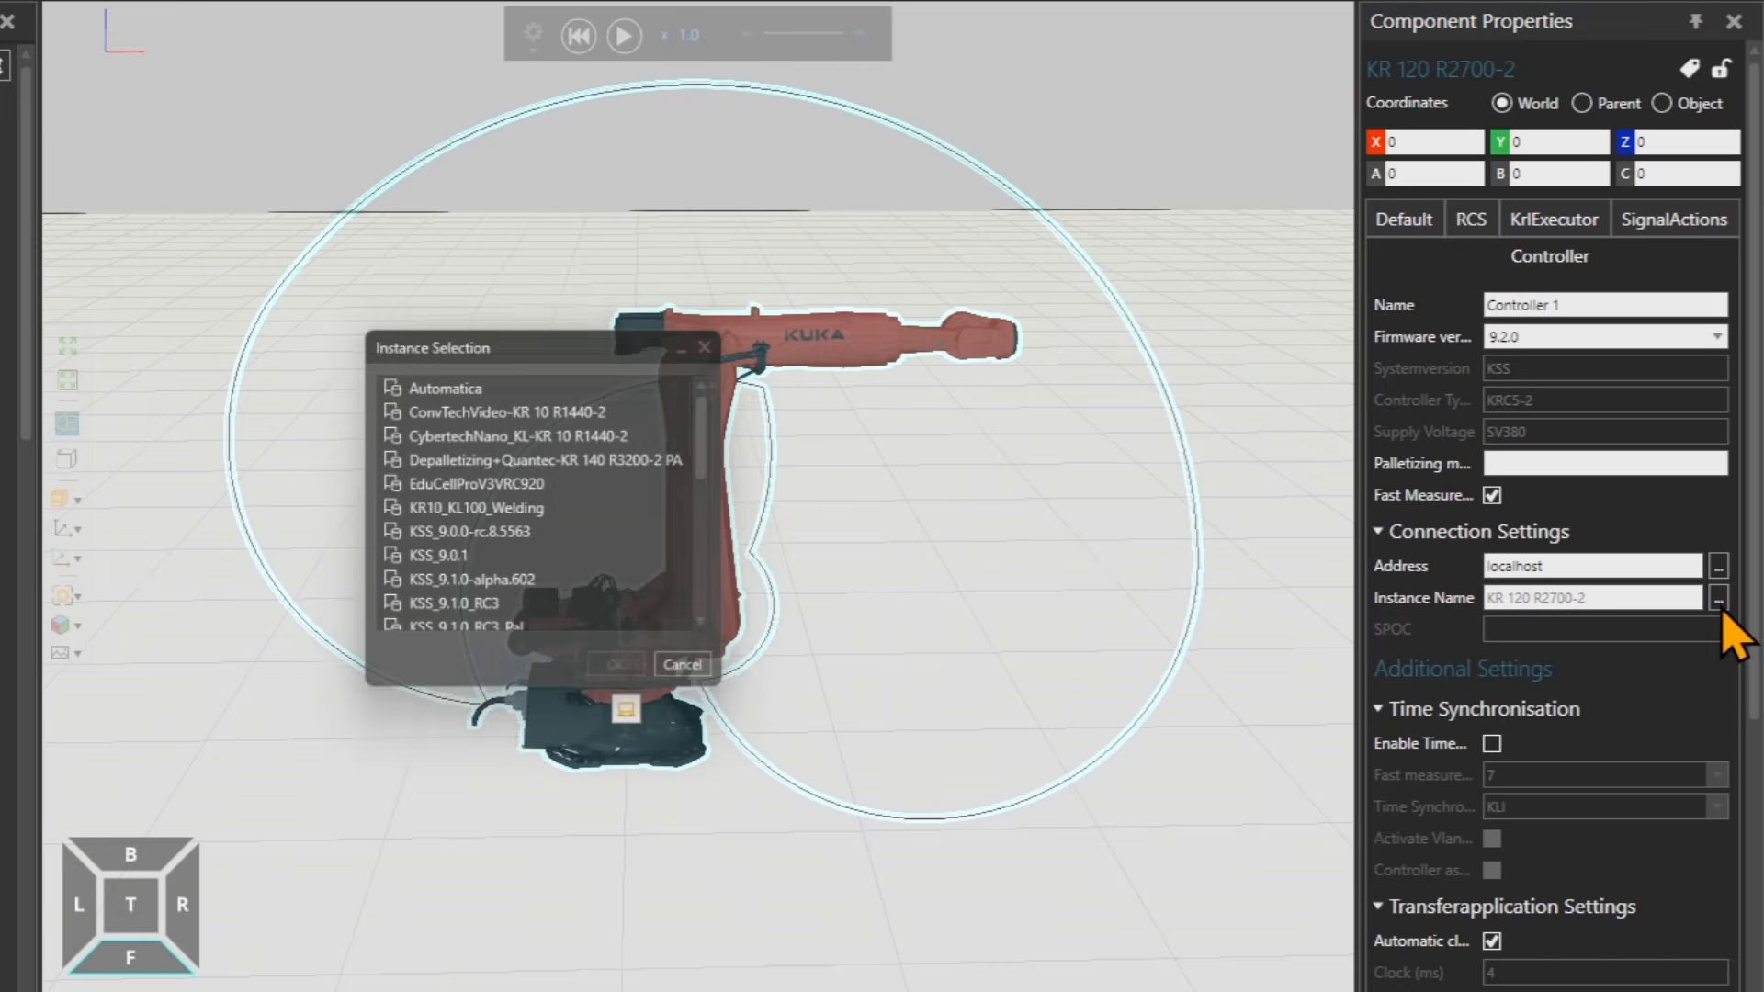
scroll(565, 533, down, 5)
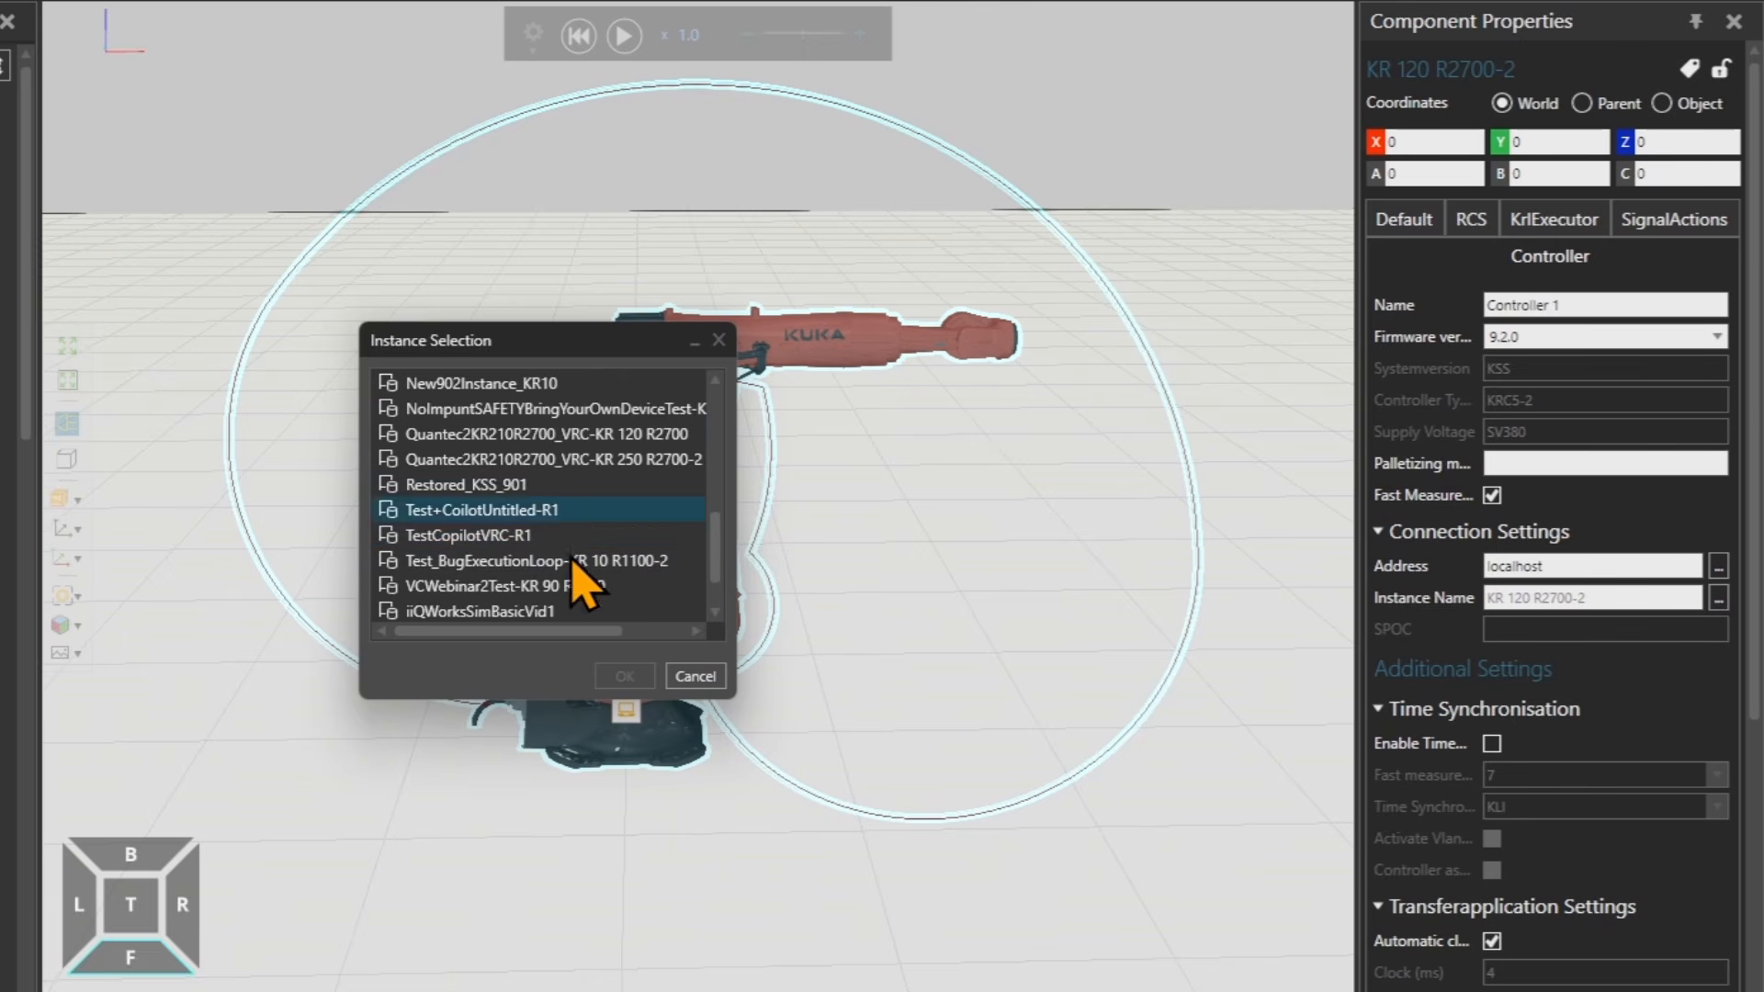
click(430, 437)
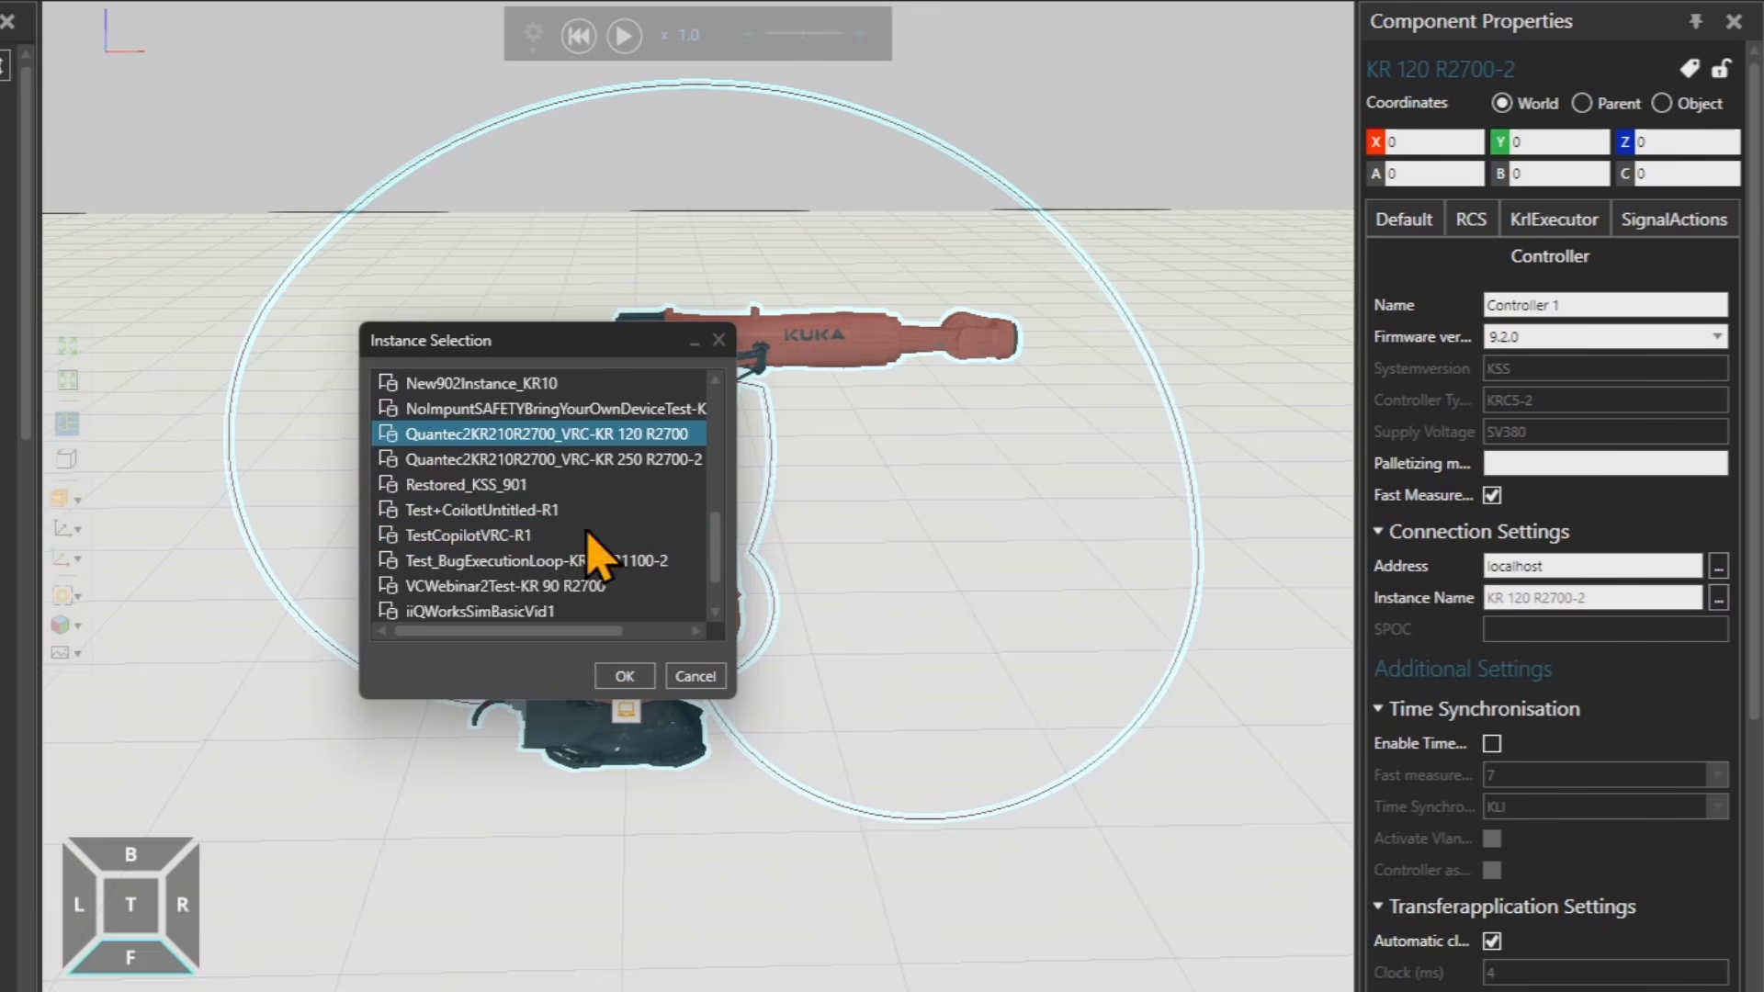
click(625, 677)
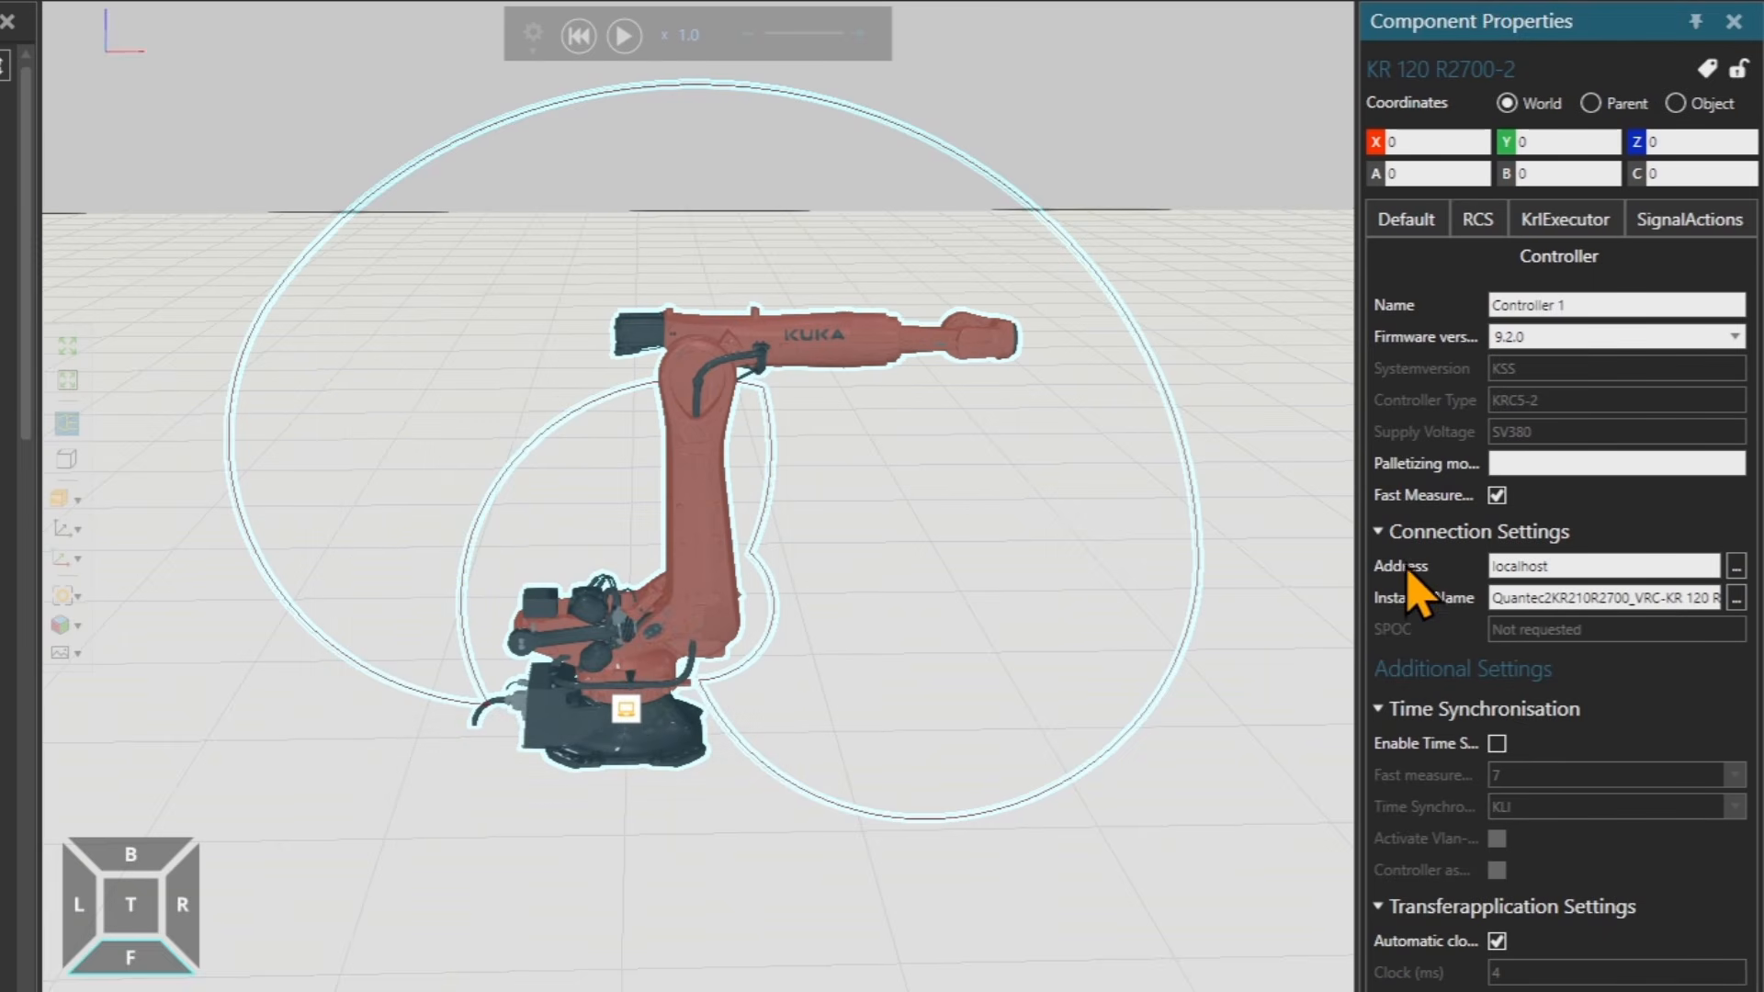
Try enabling time synchronisation and review its synchronisation source options before switching it off.
click(1497, 744)
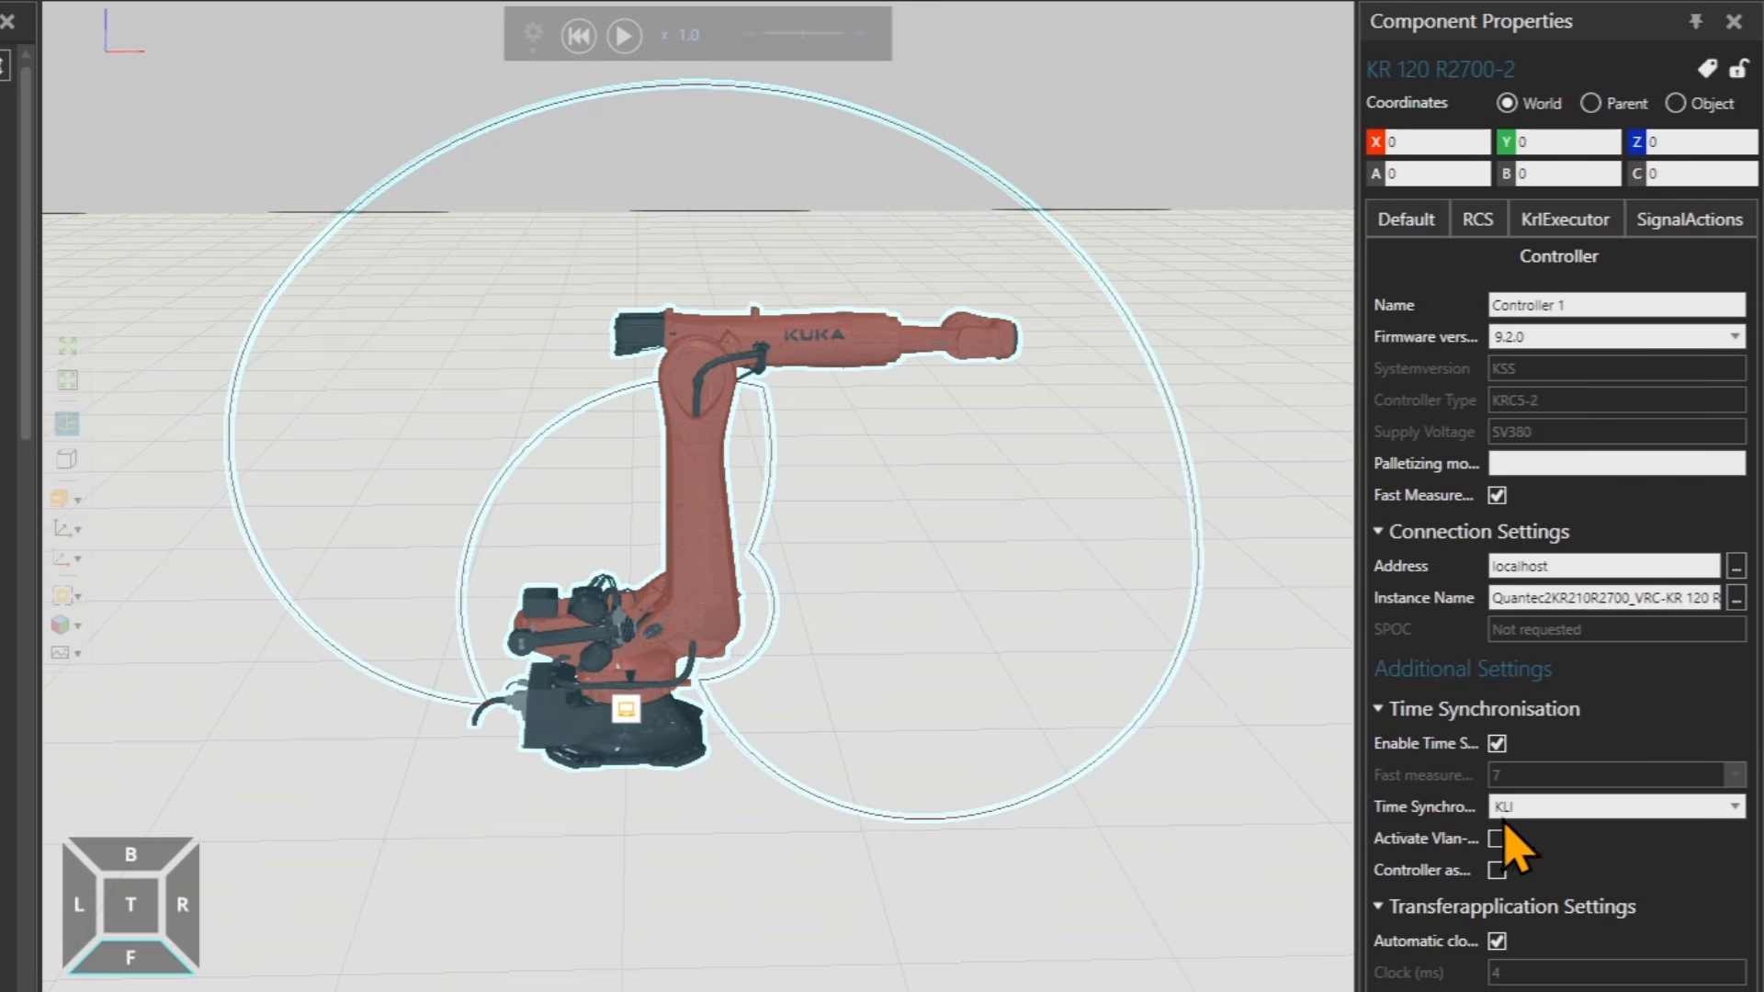
click(1578, 807)
click(1736, 808)
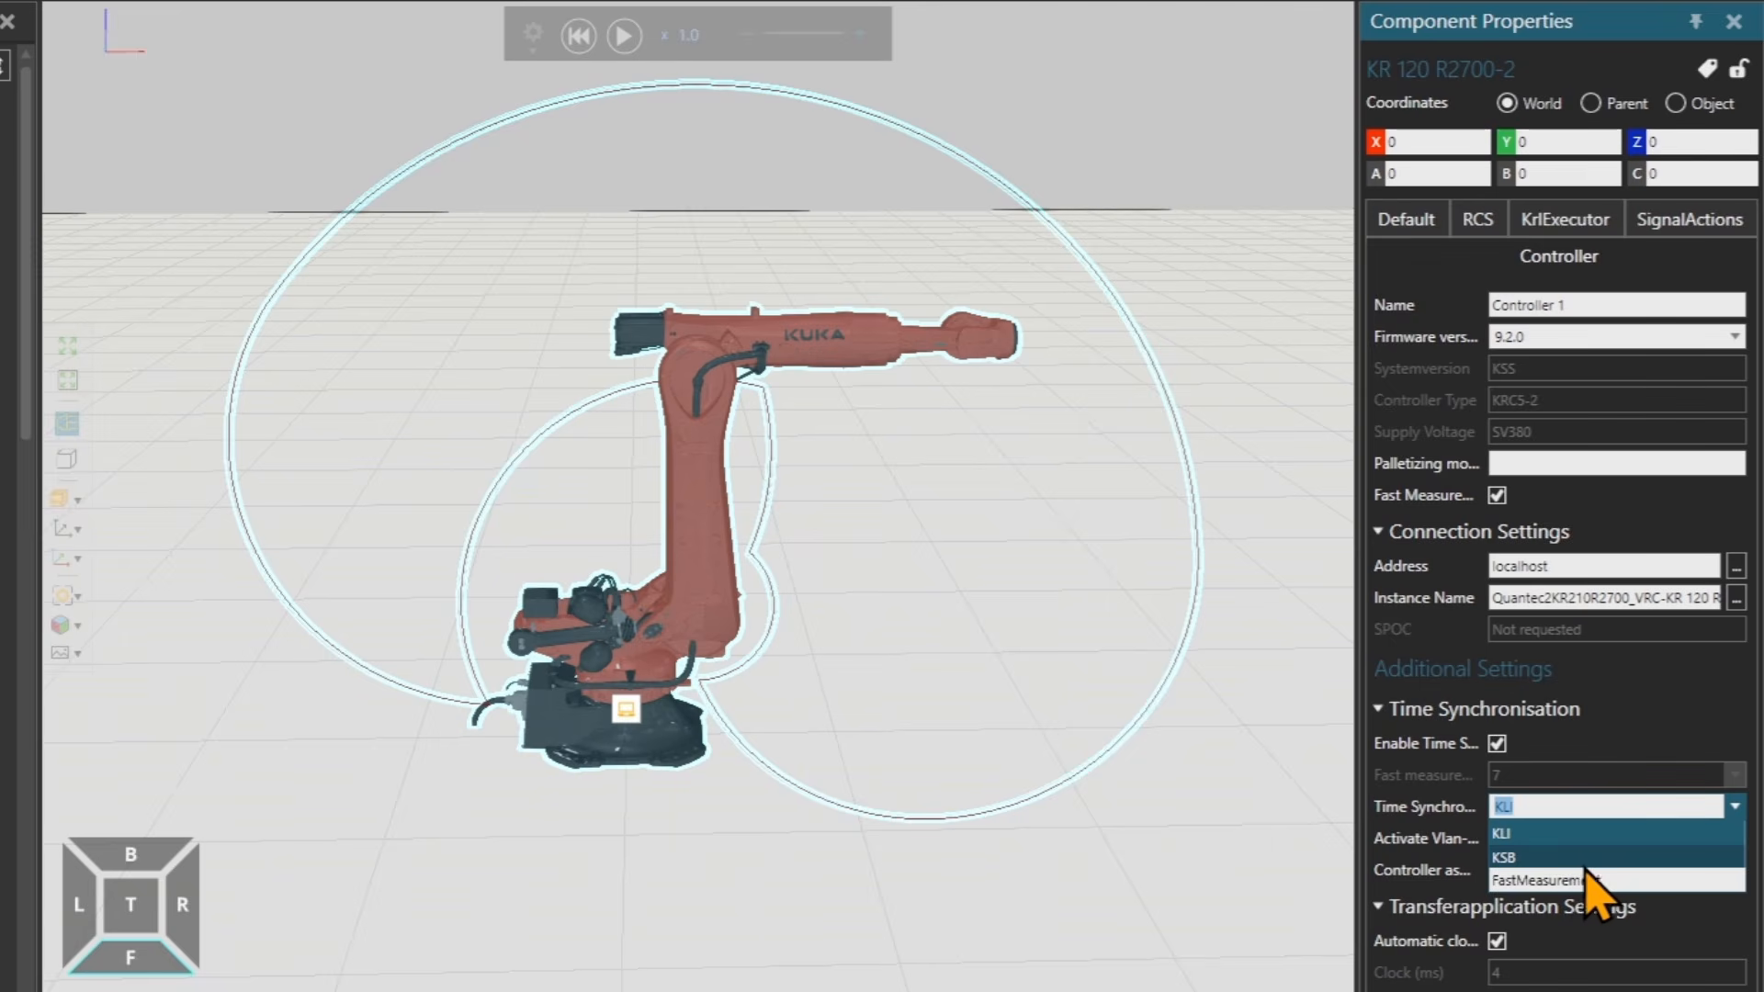
click(1497, 744)
click(1498, 744)
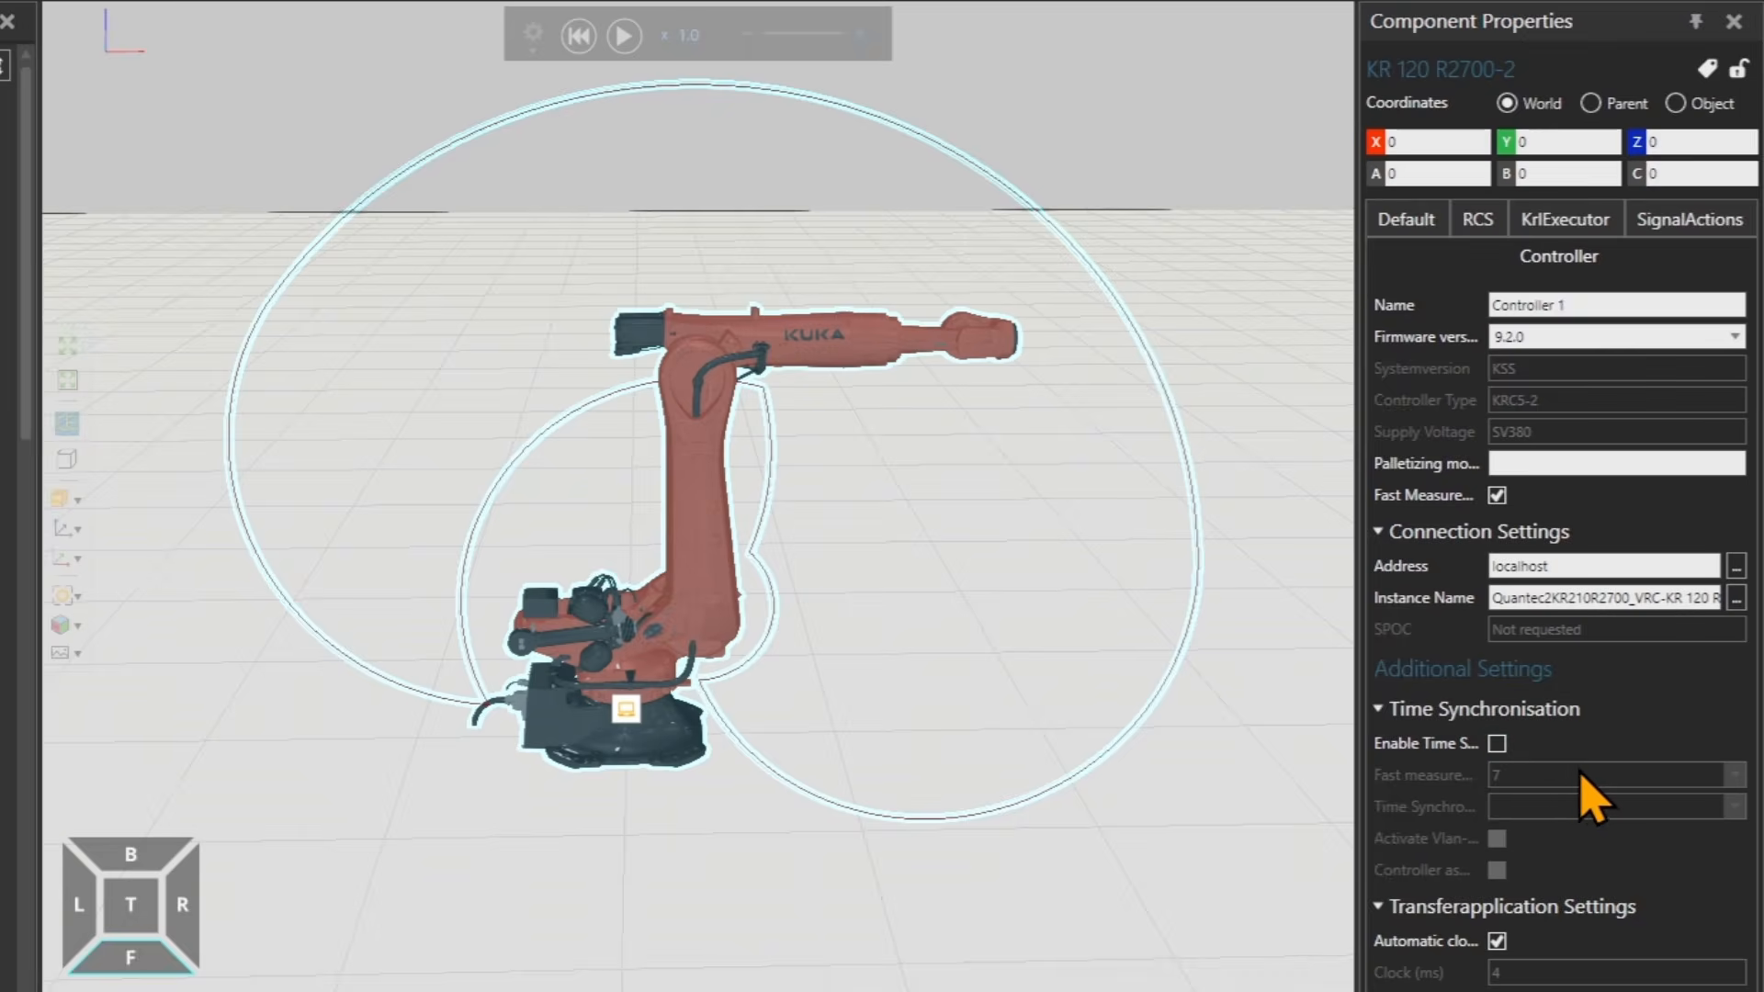
Open the RCS settings and inspect the RobotDataGeneration and RobotDataFolder options.
click(1482, 226)
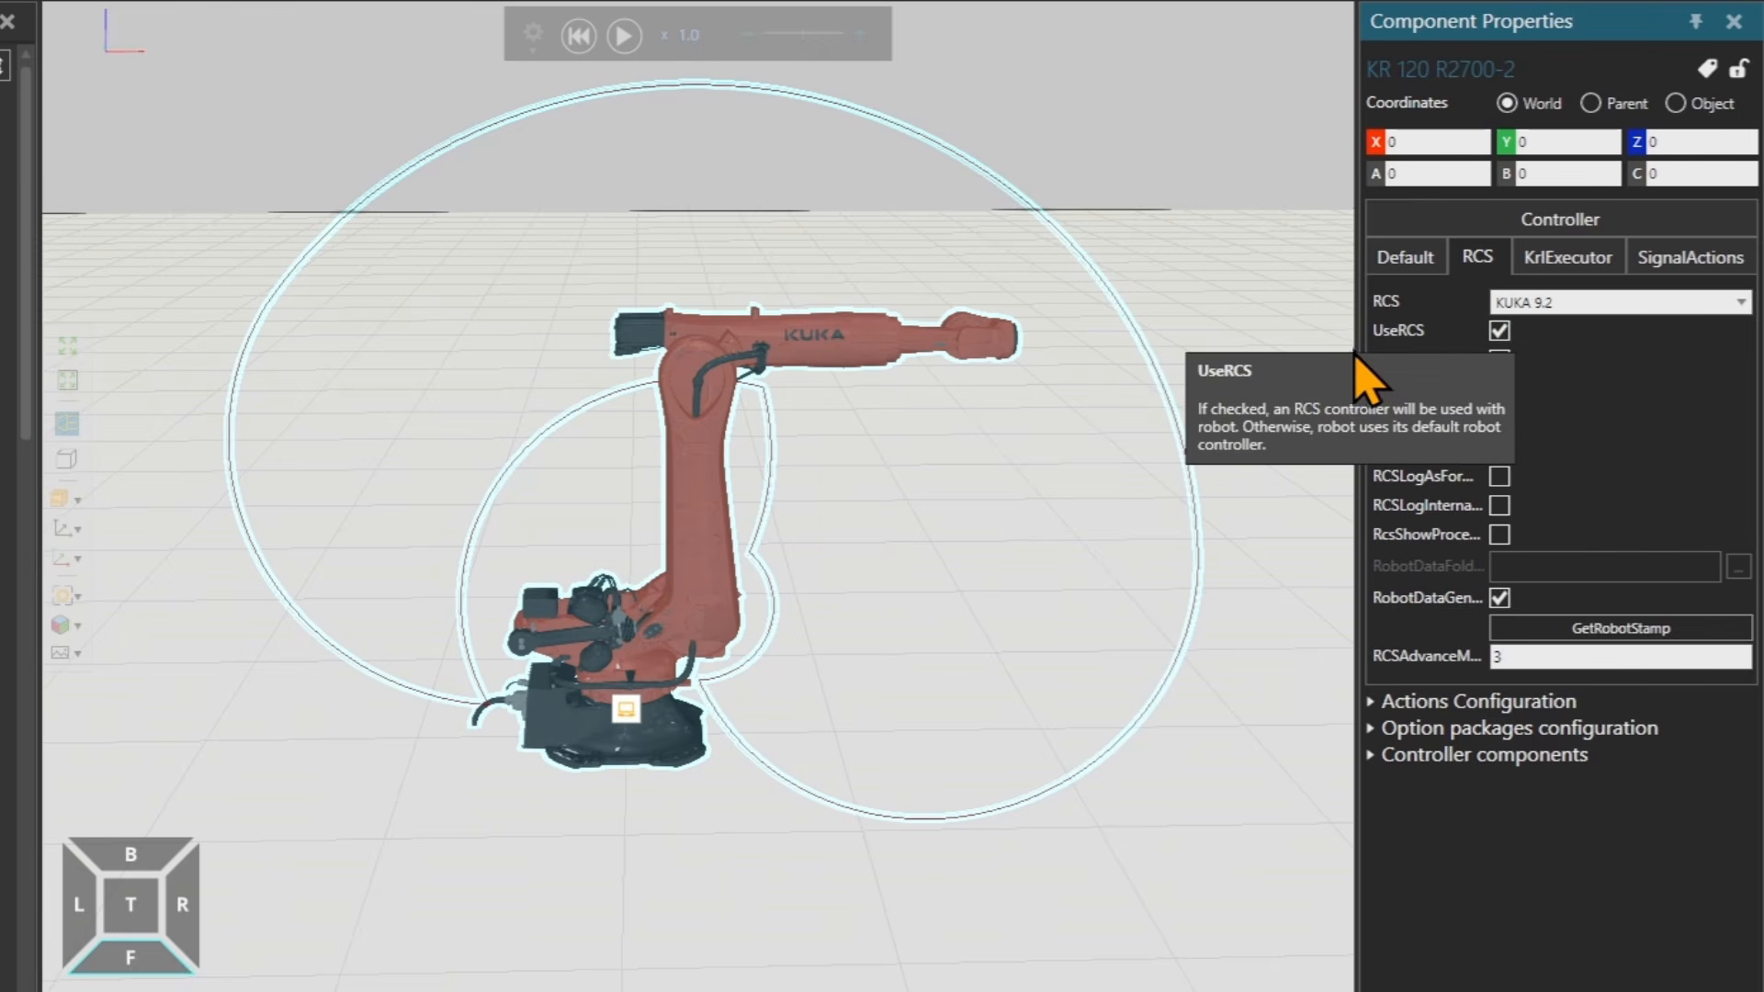
drag(1358, 347, 1286, 361)
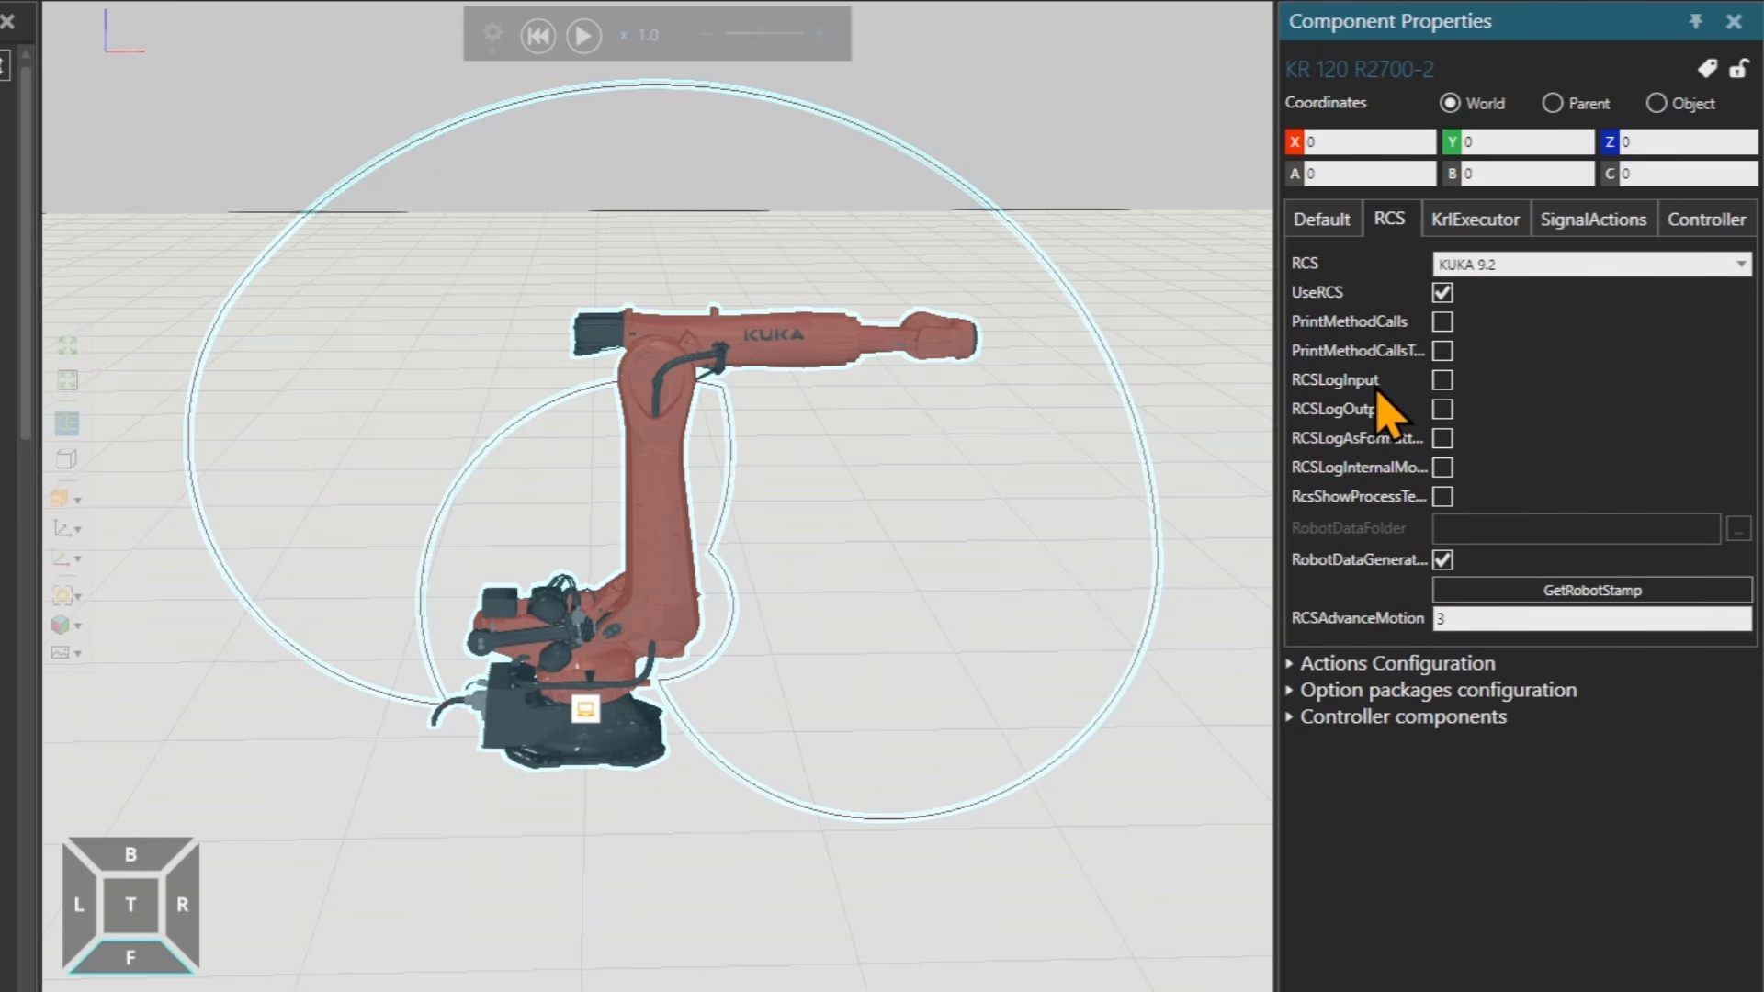
click(1442, 560)
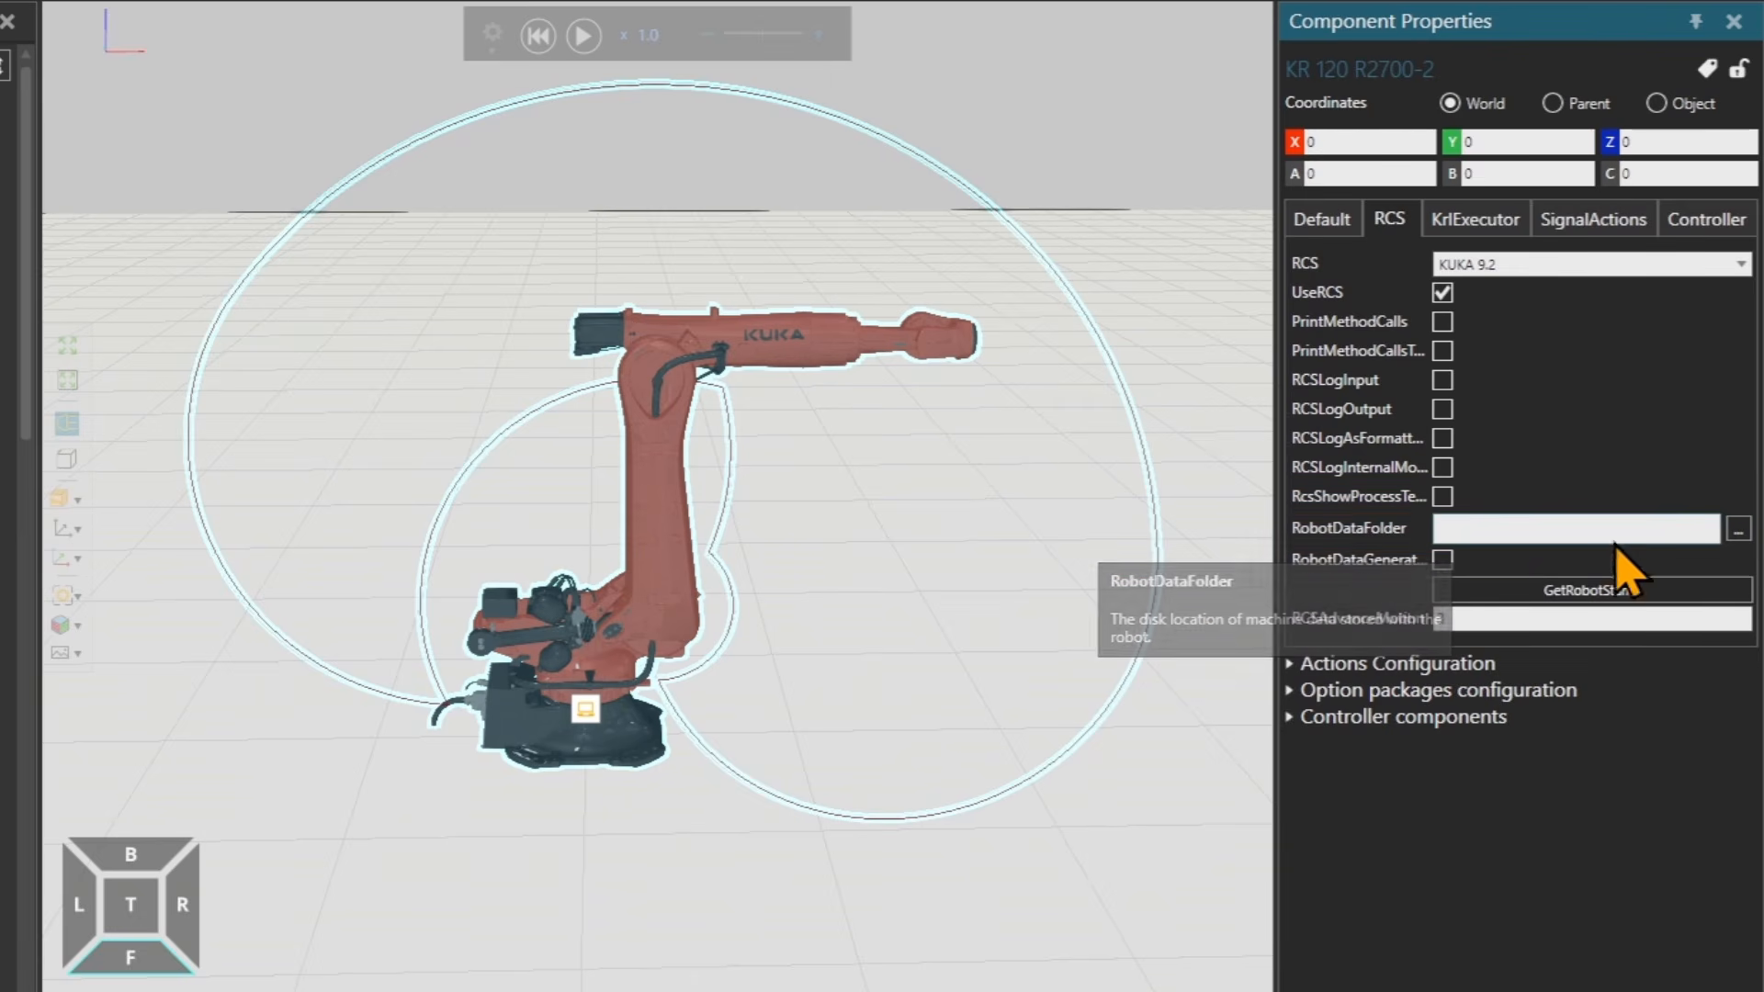
click(1688, 531)
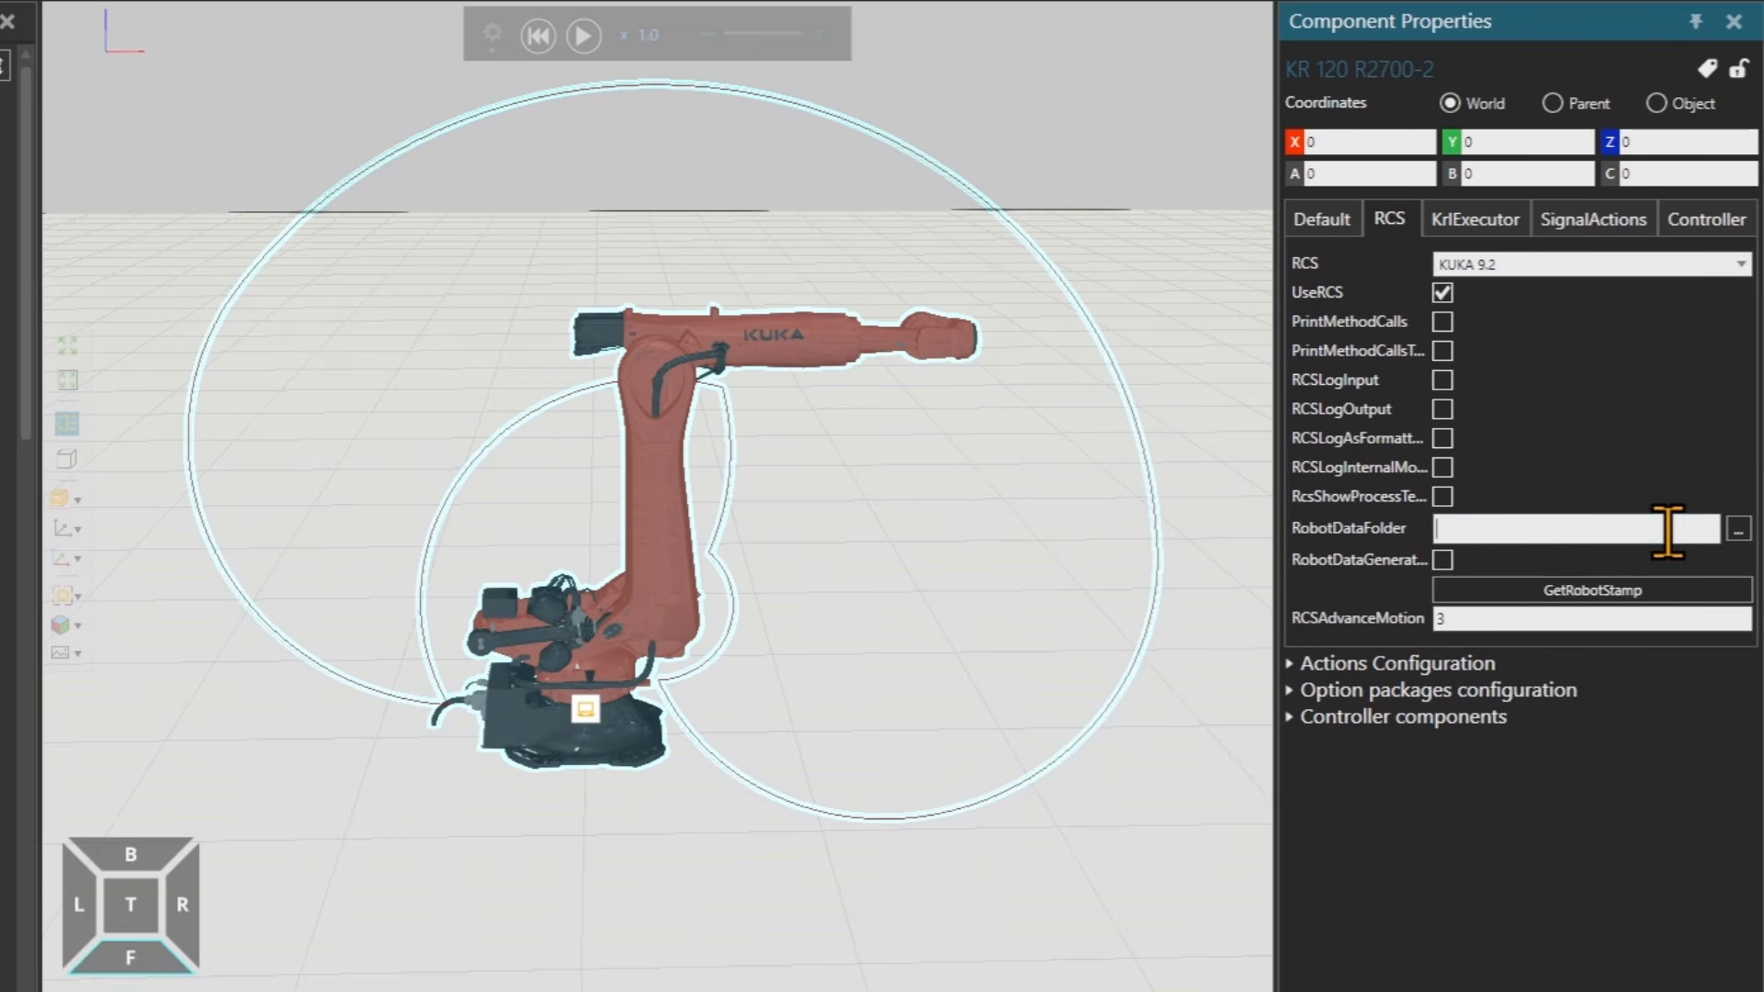
click(1442, 560)
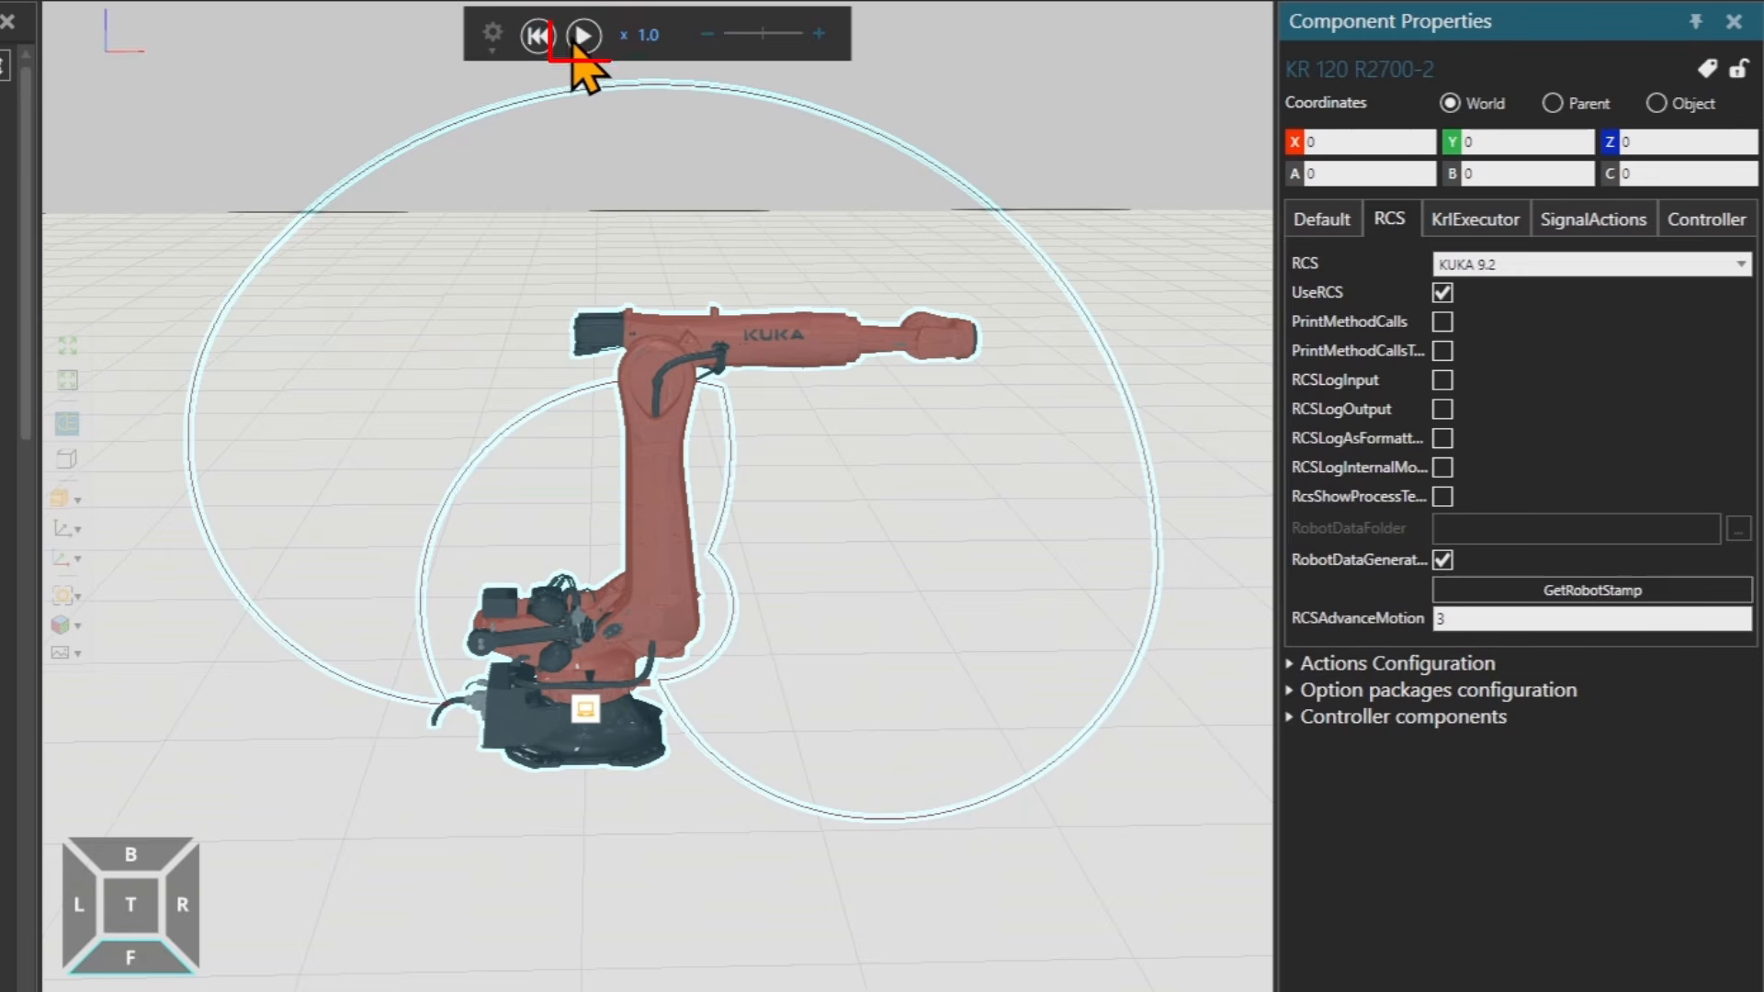
Start the simulation, pause it and reset it to its initial state.
click(584, 37)
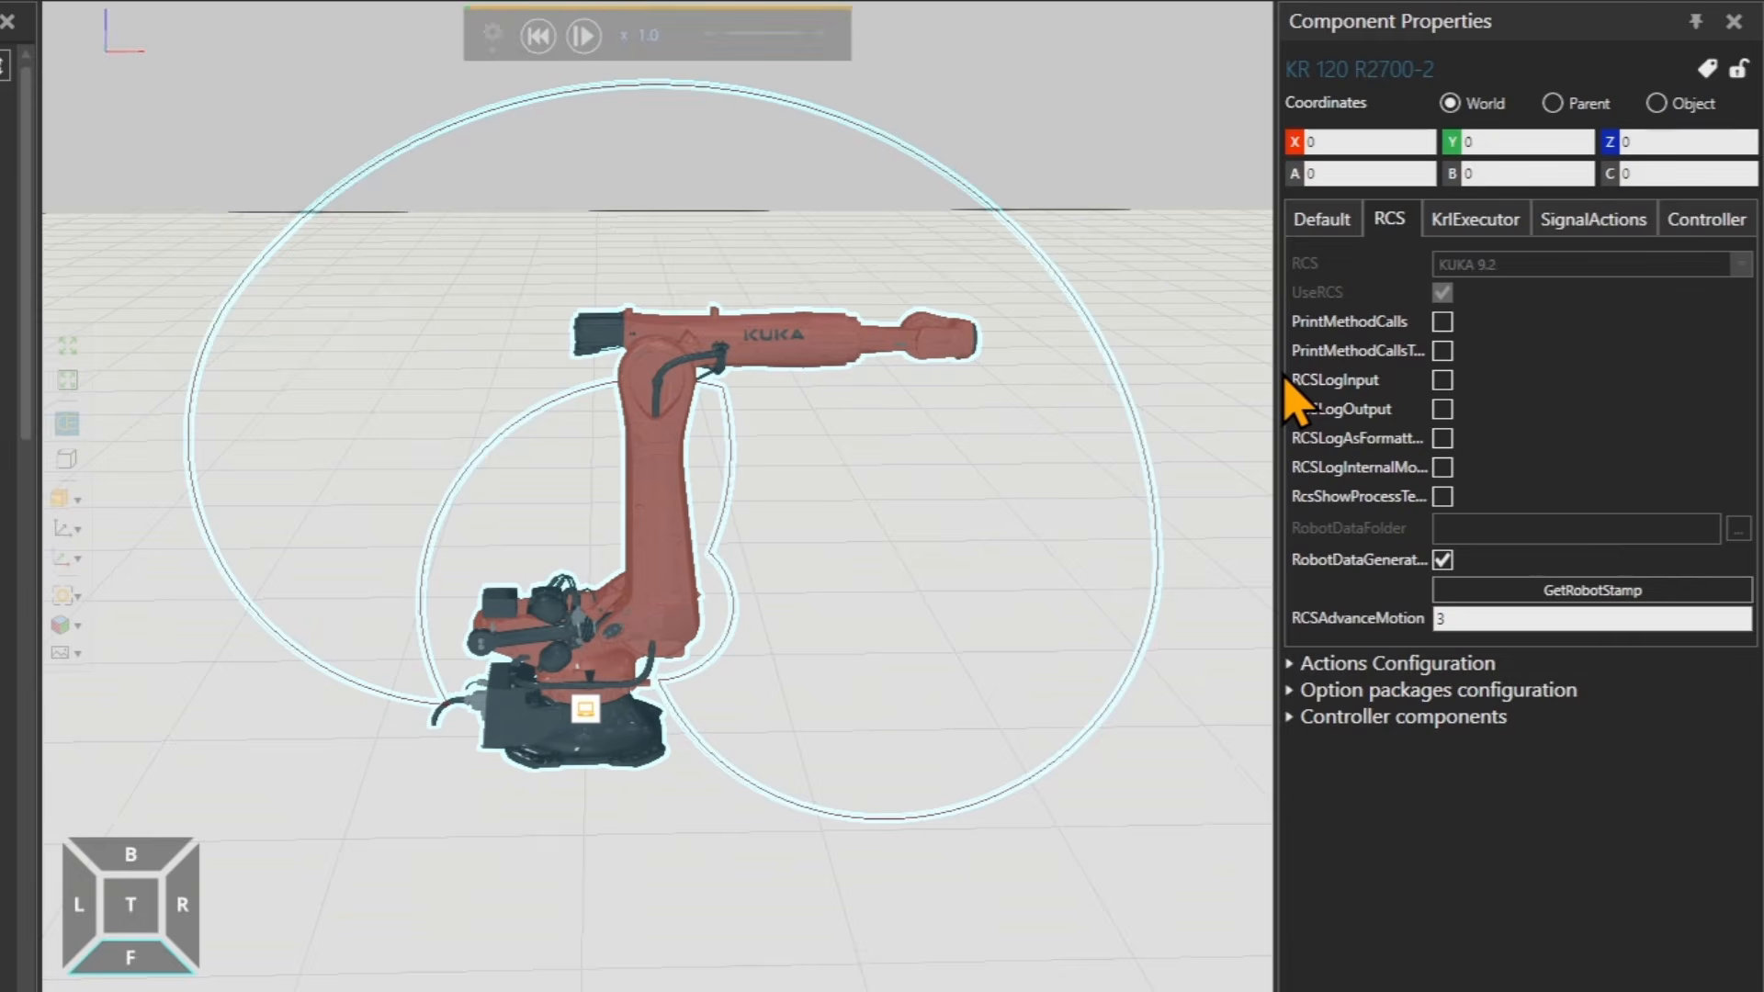
click(588, 37)
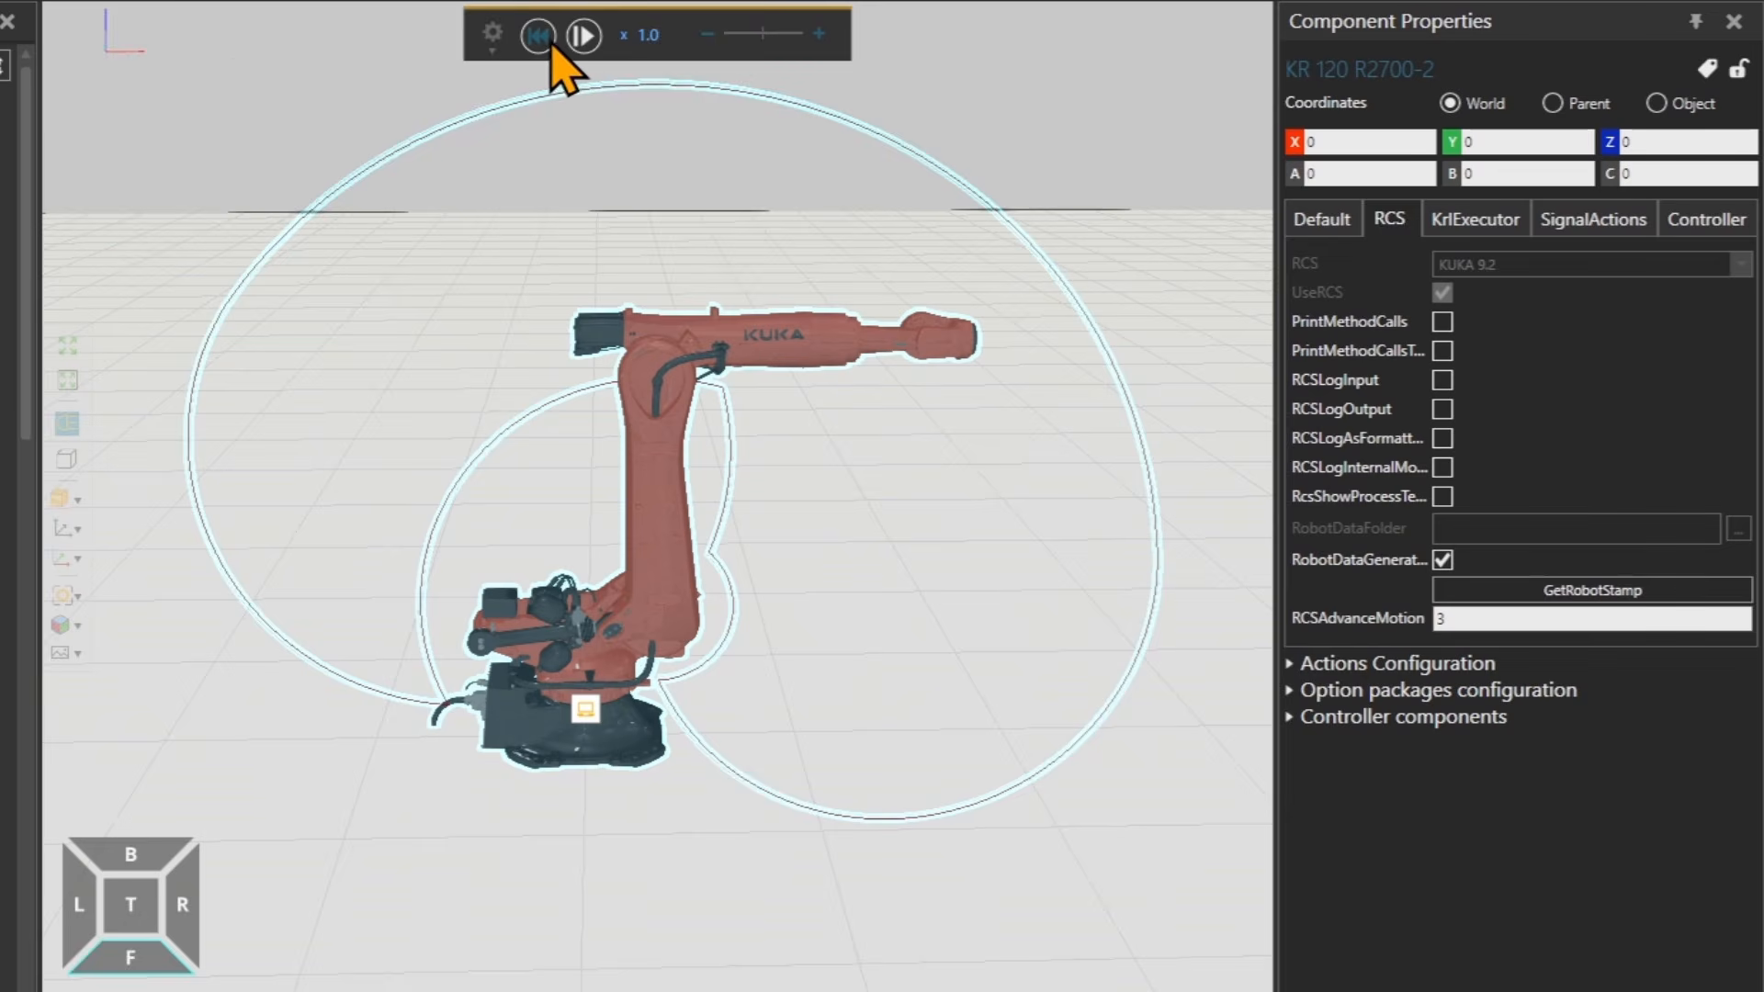
click(548, 40)
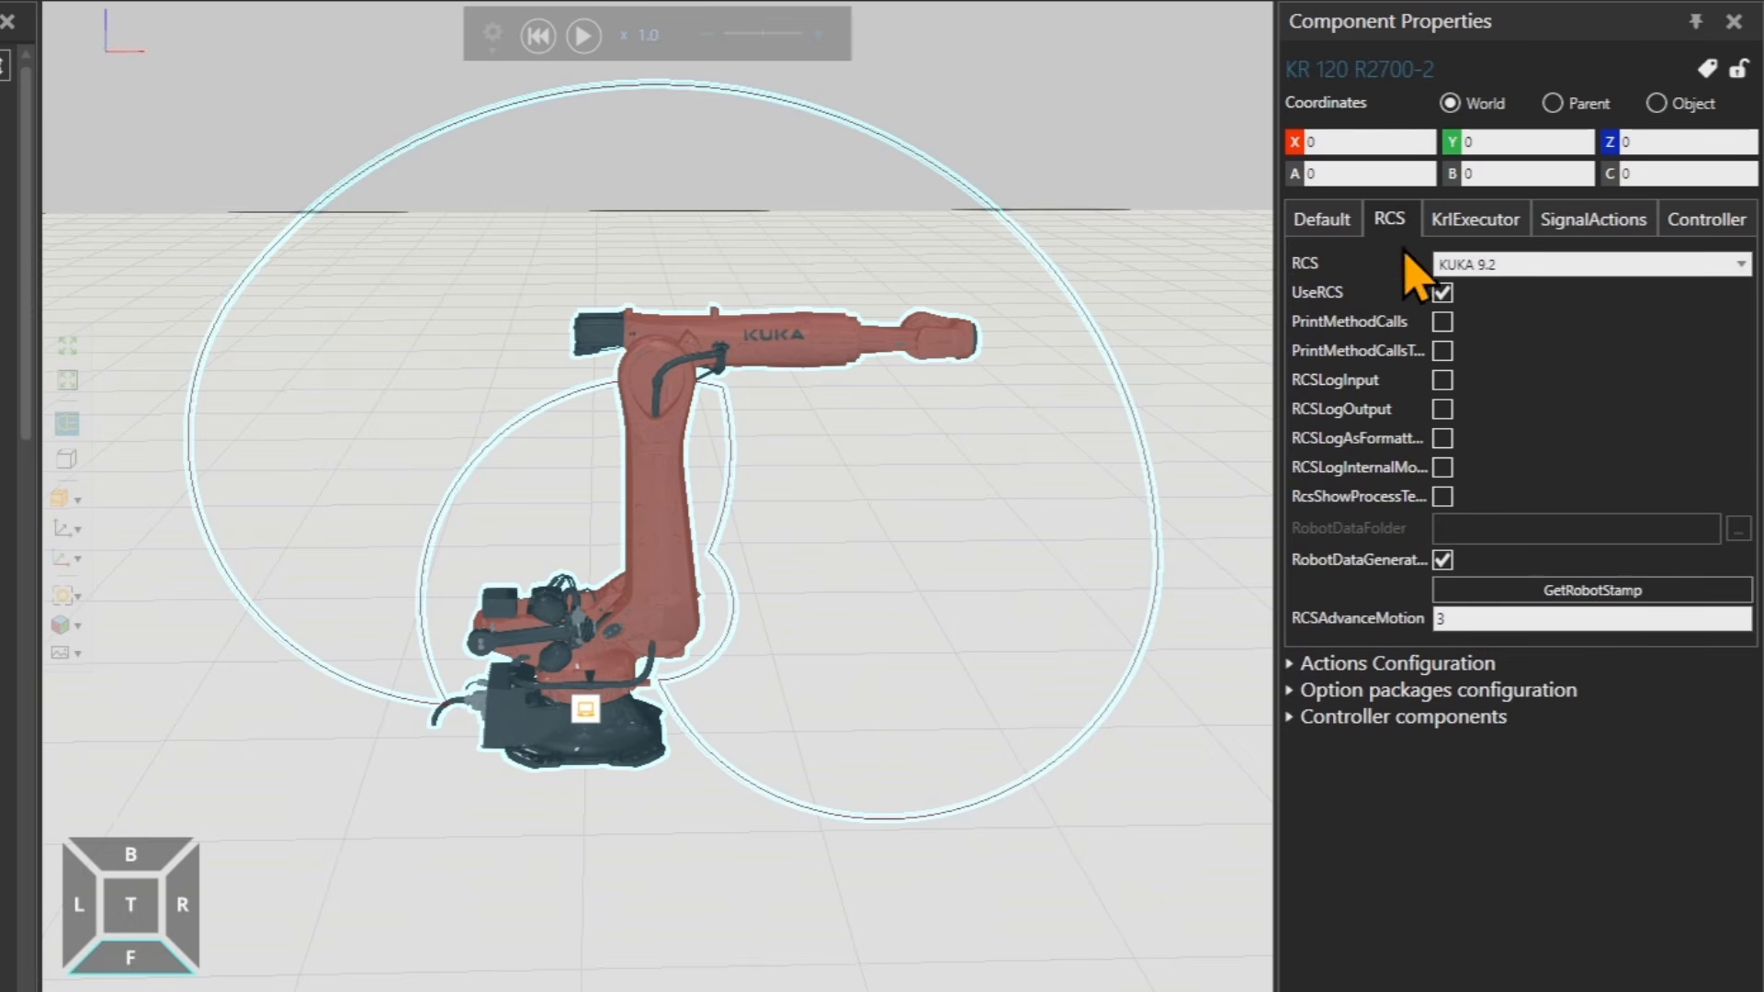
Open the KrlExecutor settings and review the execution mode options.
click(1474, 225)
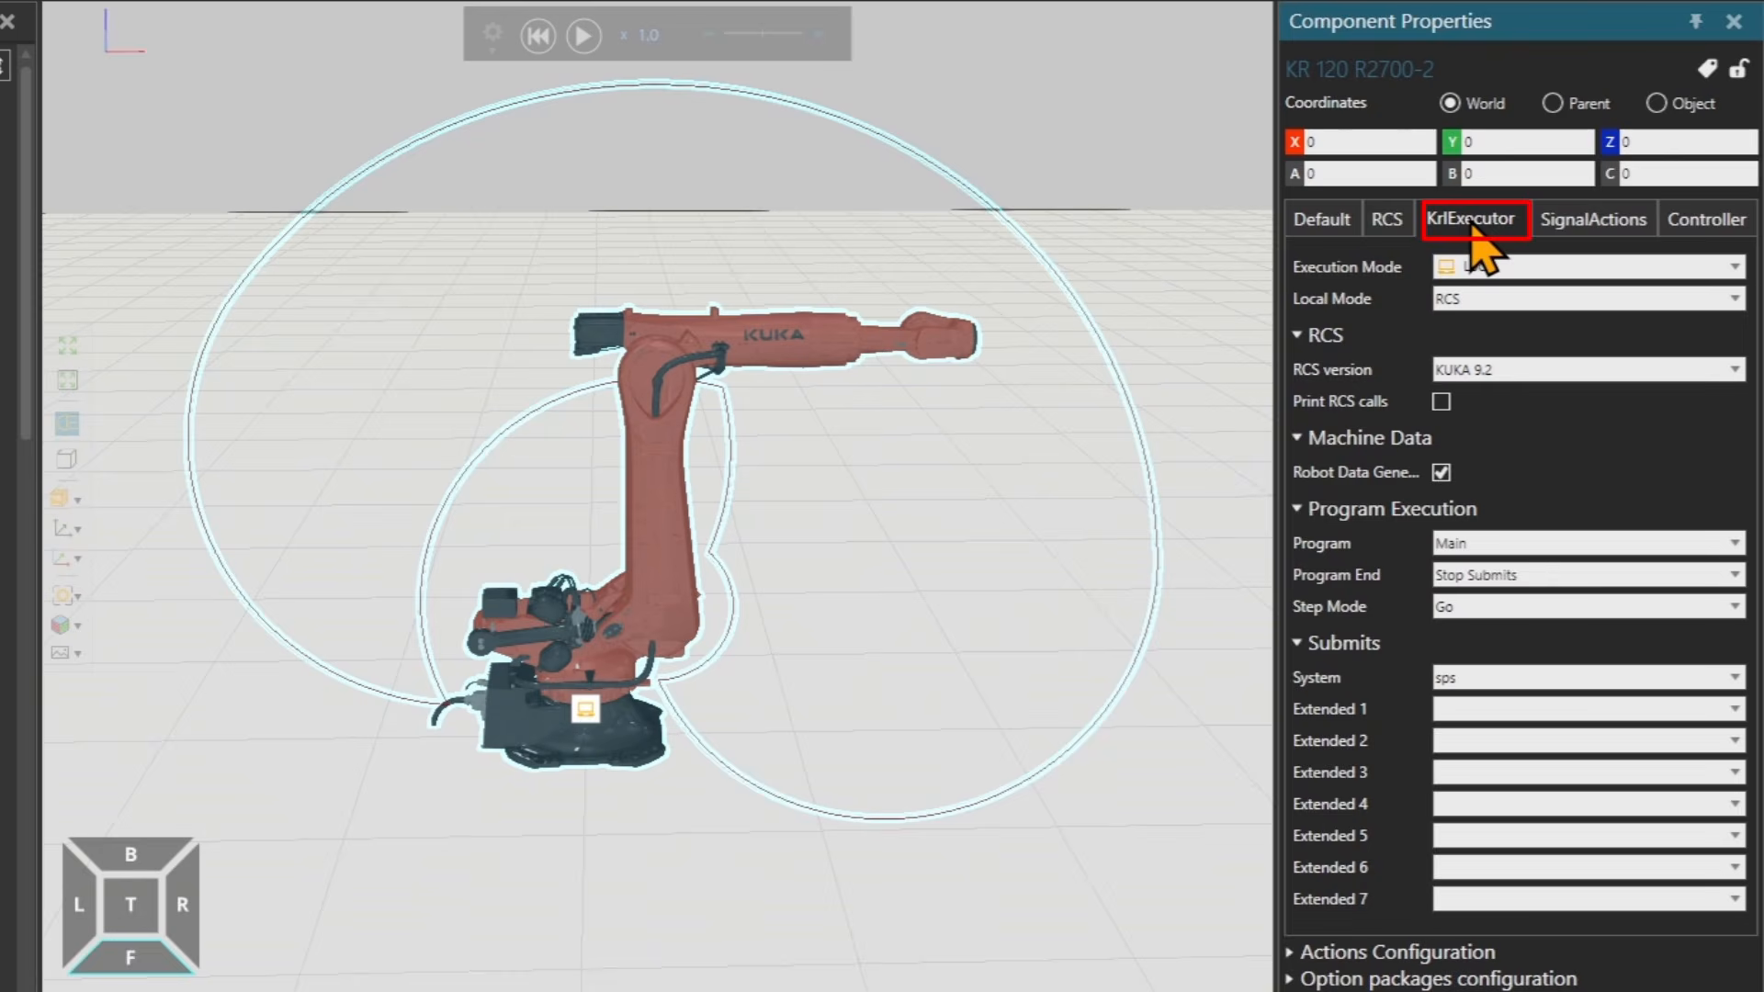
click(1542, 271)
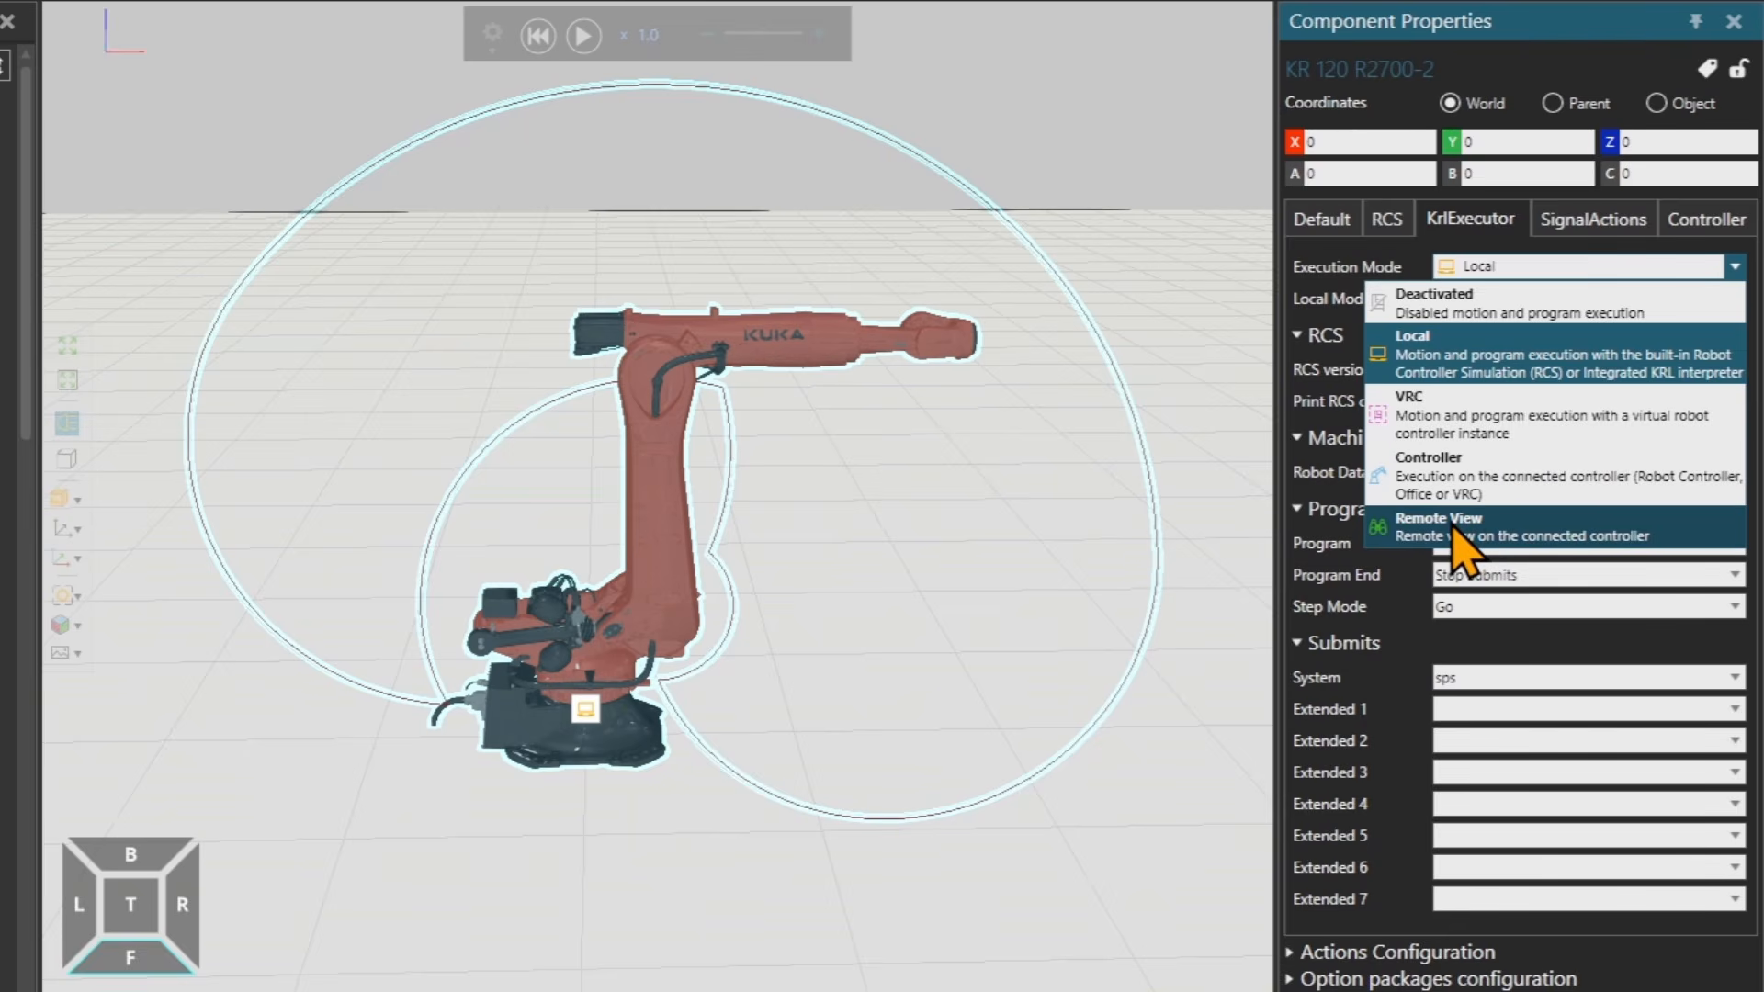
click(1324, 498)
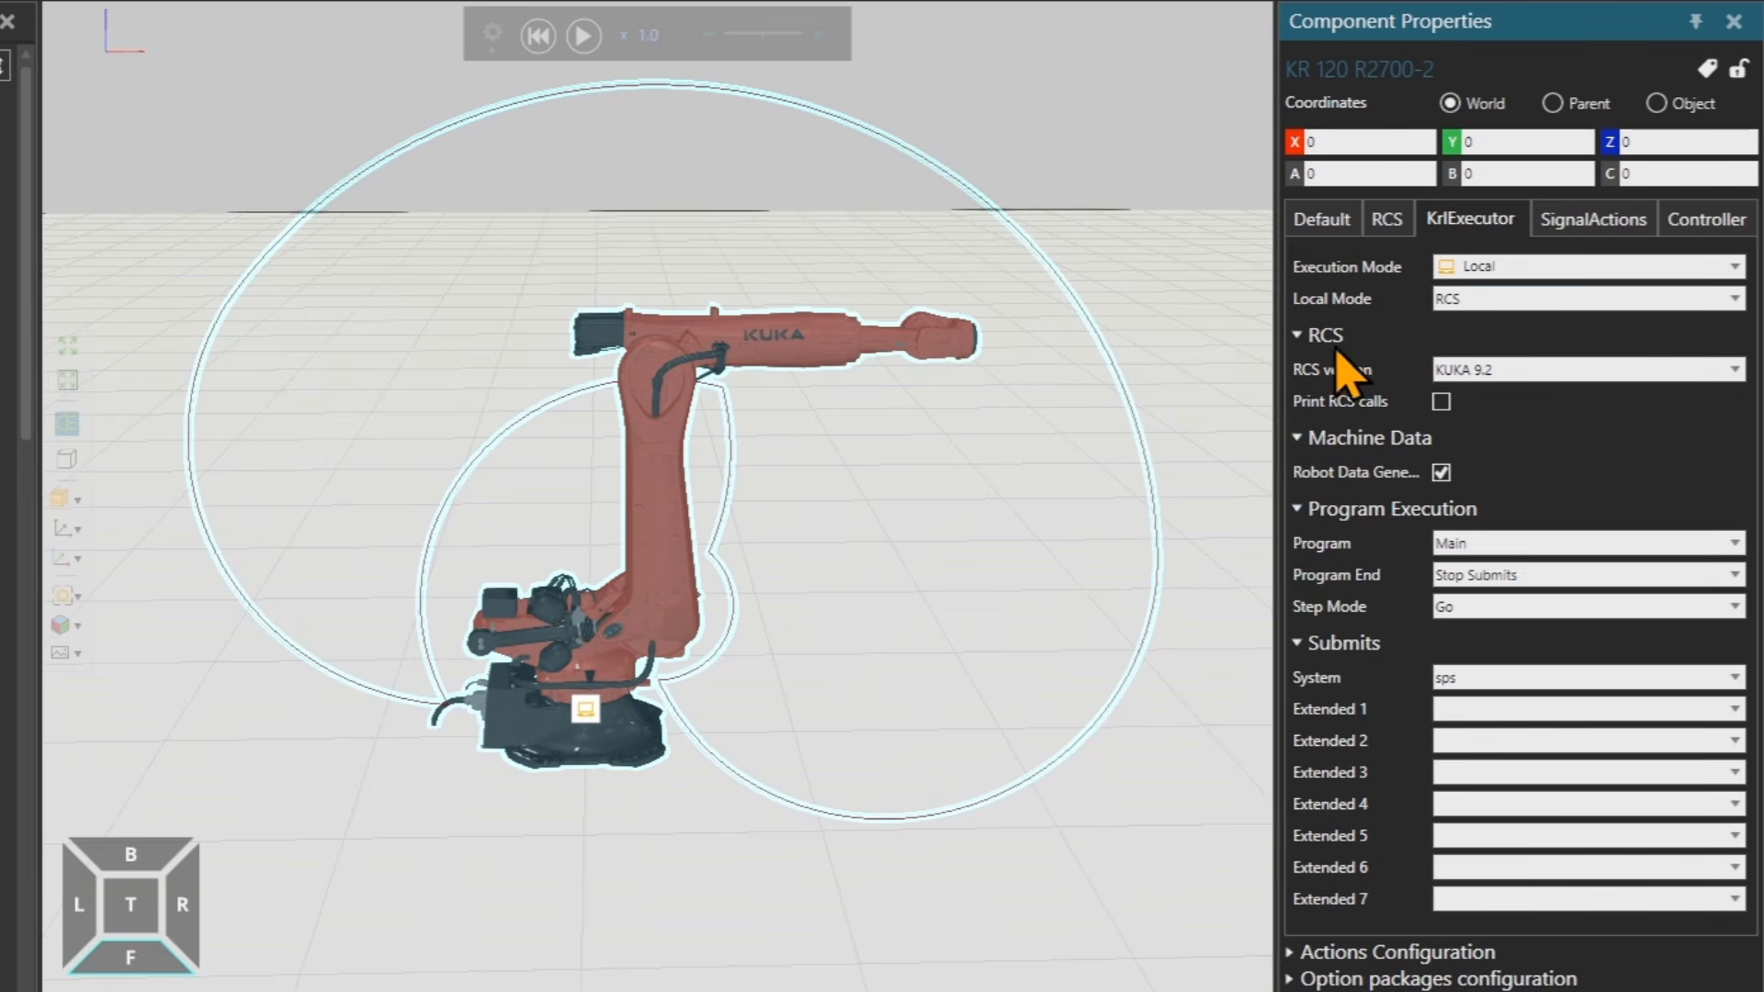
Switch the execution mode to Remote View and back to Local.
click(1495, 269)
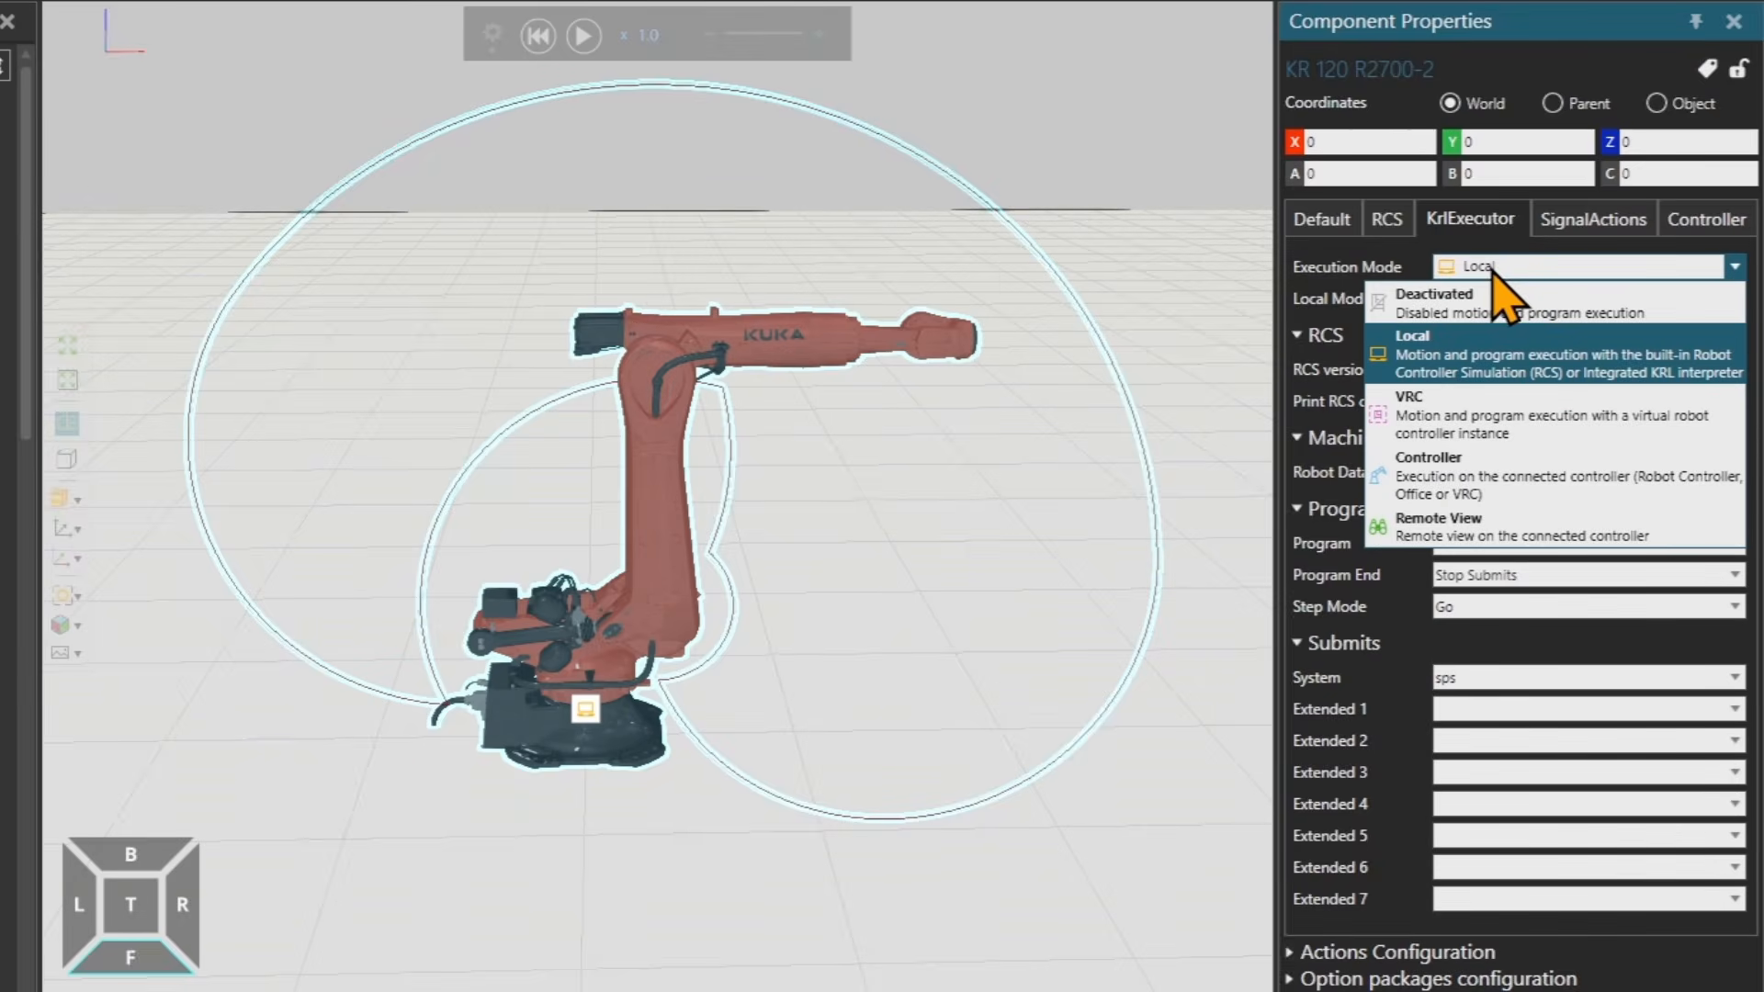
click(1496, 528)
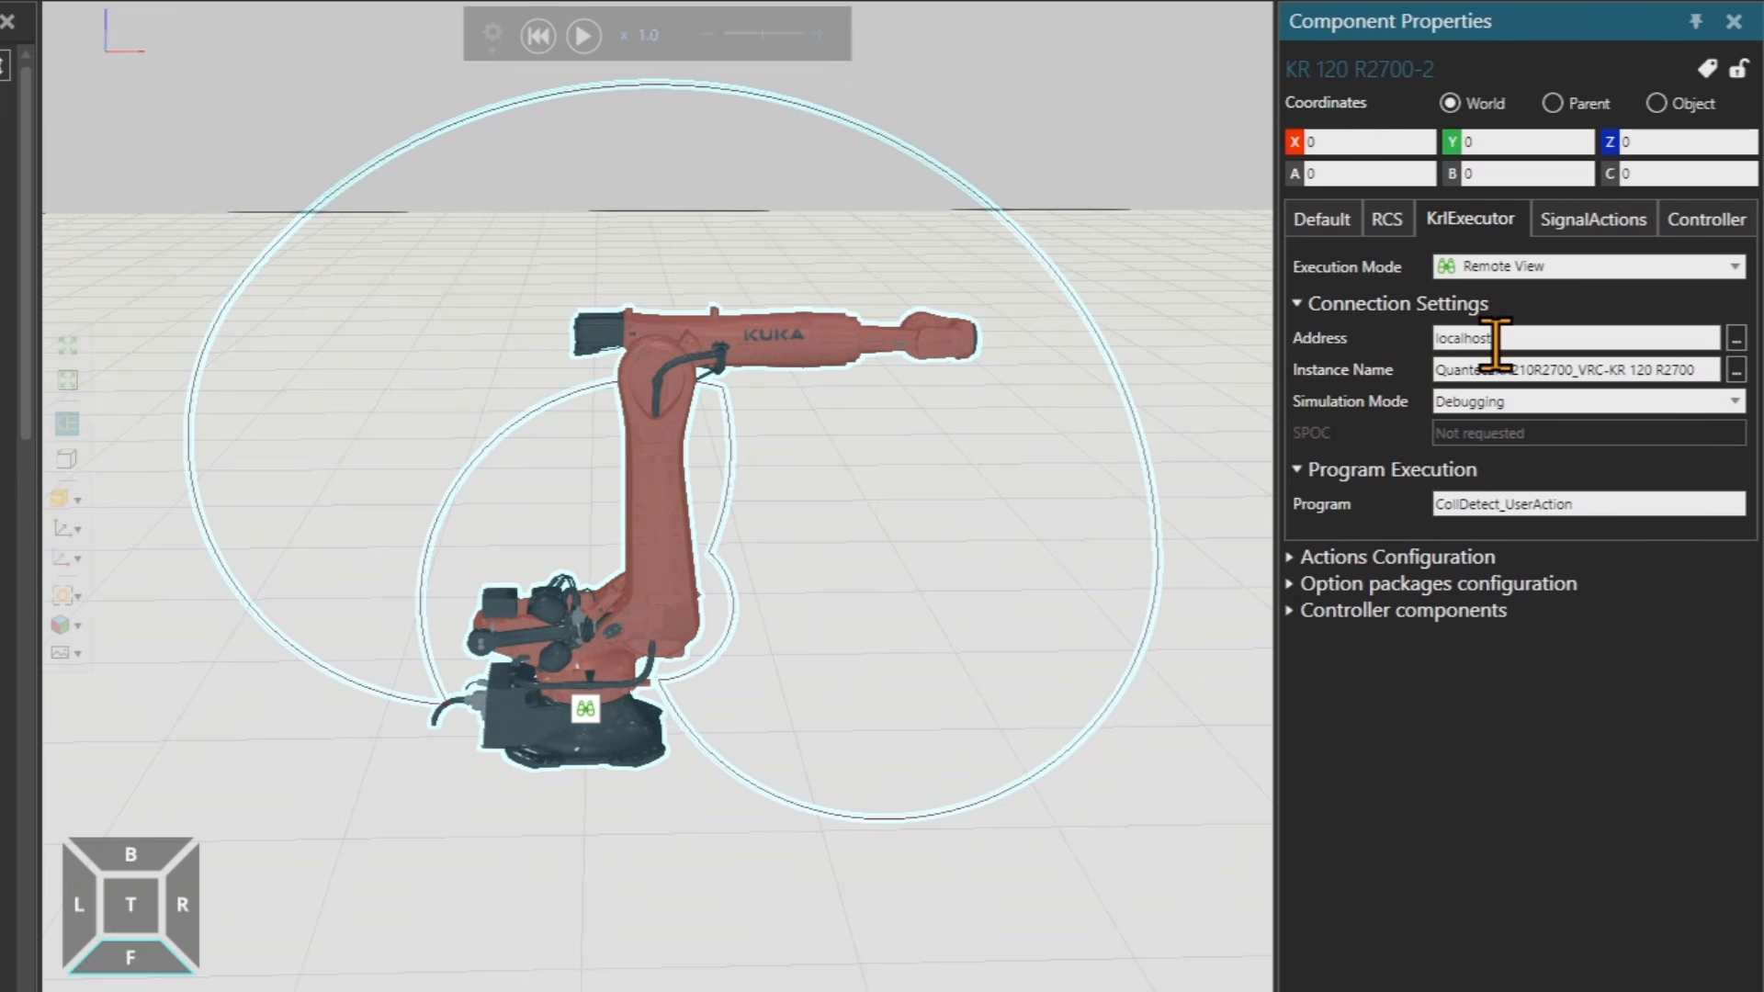
click(1575, 267)
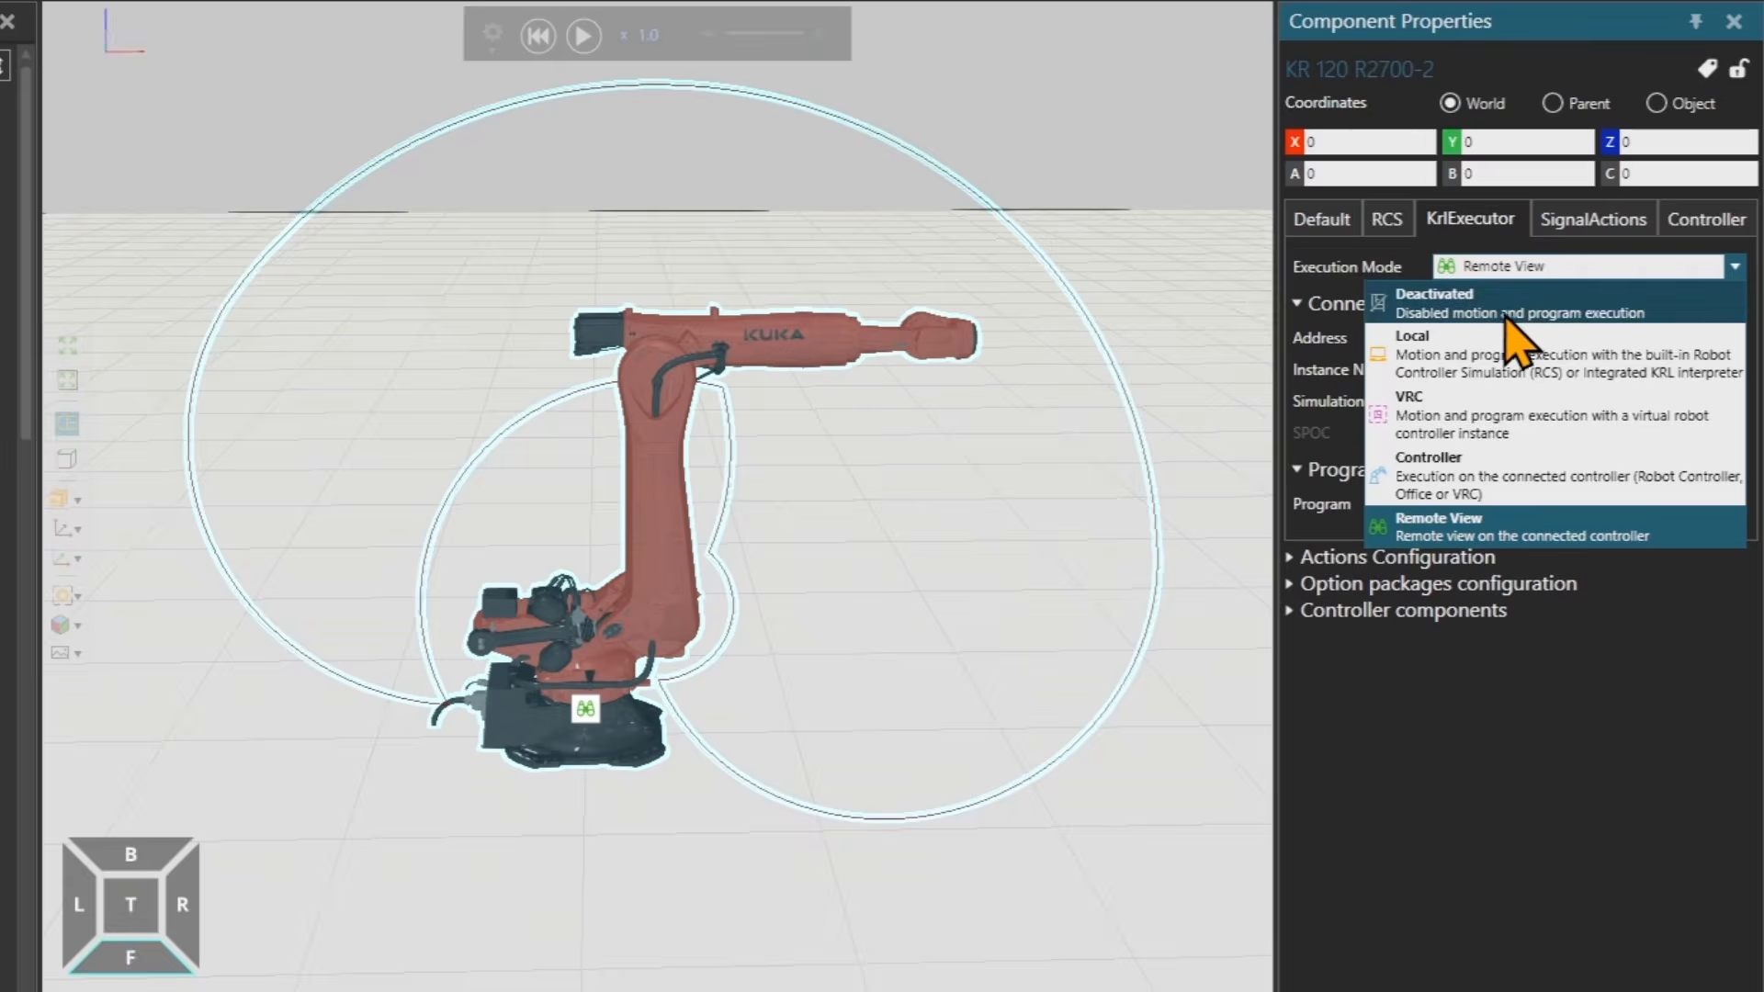
click(1497, 354)
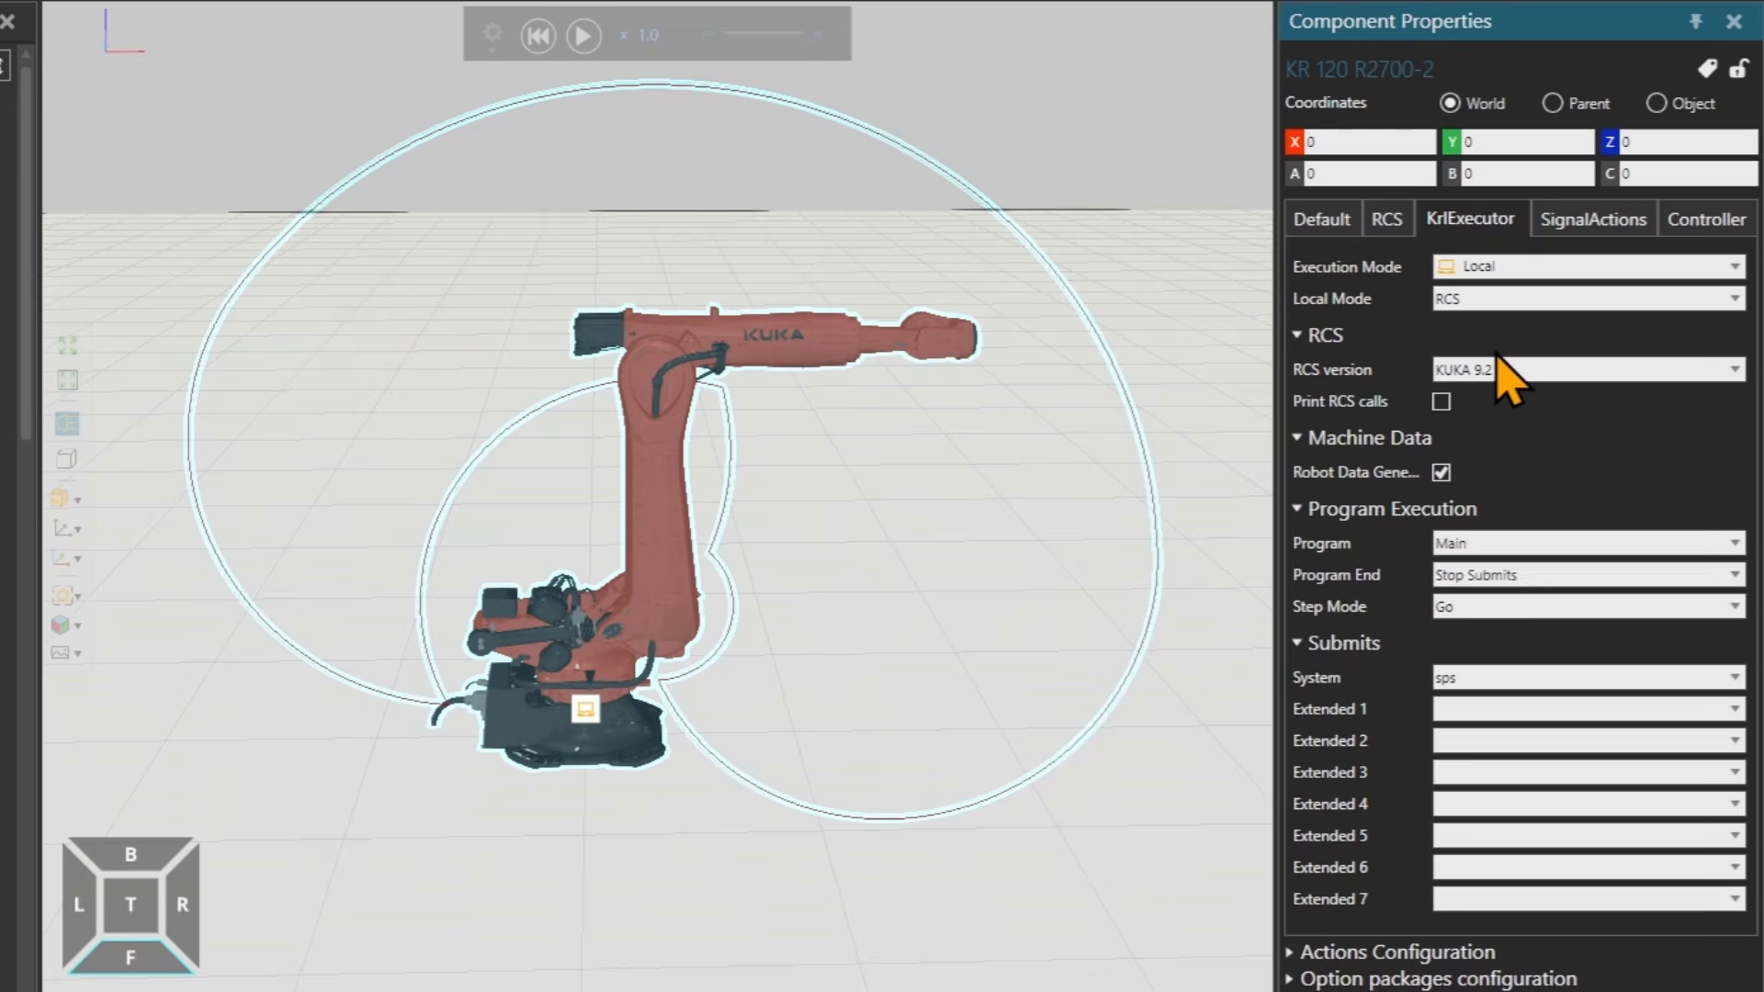
Inspect the SignalActions options, including ReleaseToPhysics, toggling ShowDetectionVolume on and off, then return to Default.
click(1584, 238)
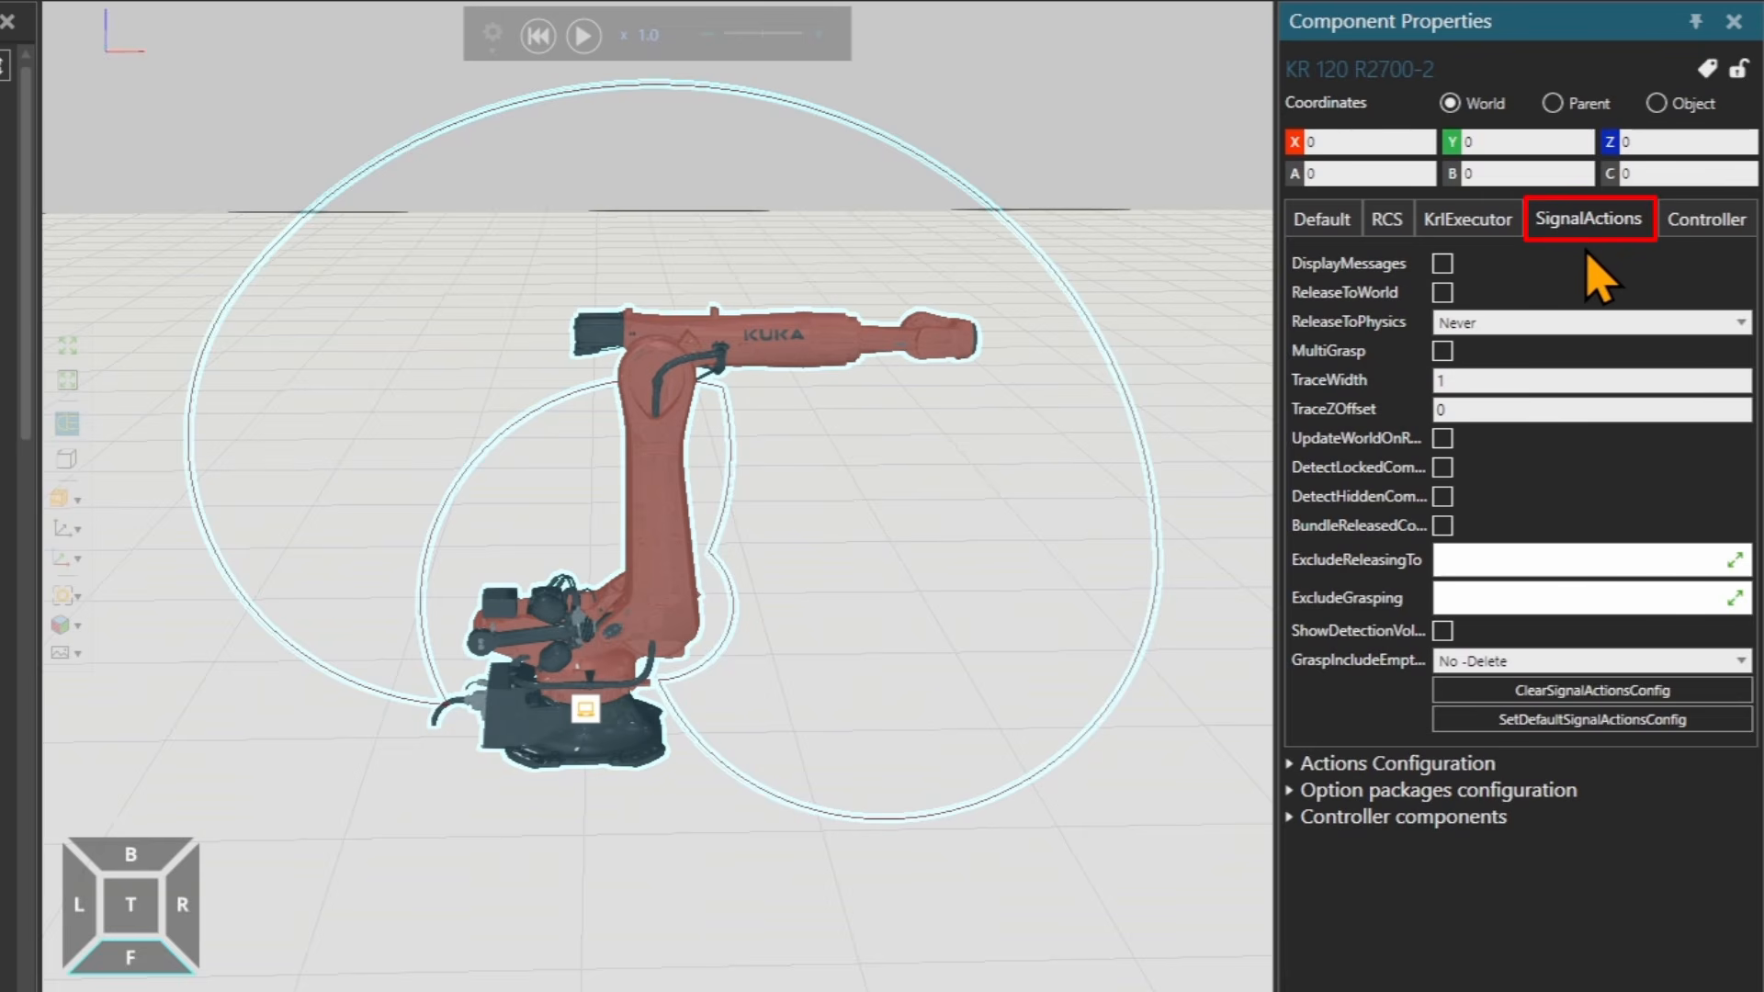
click(1467, 328)
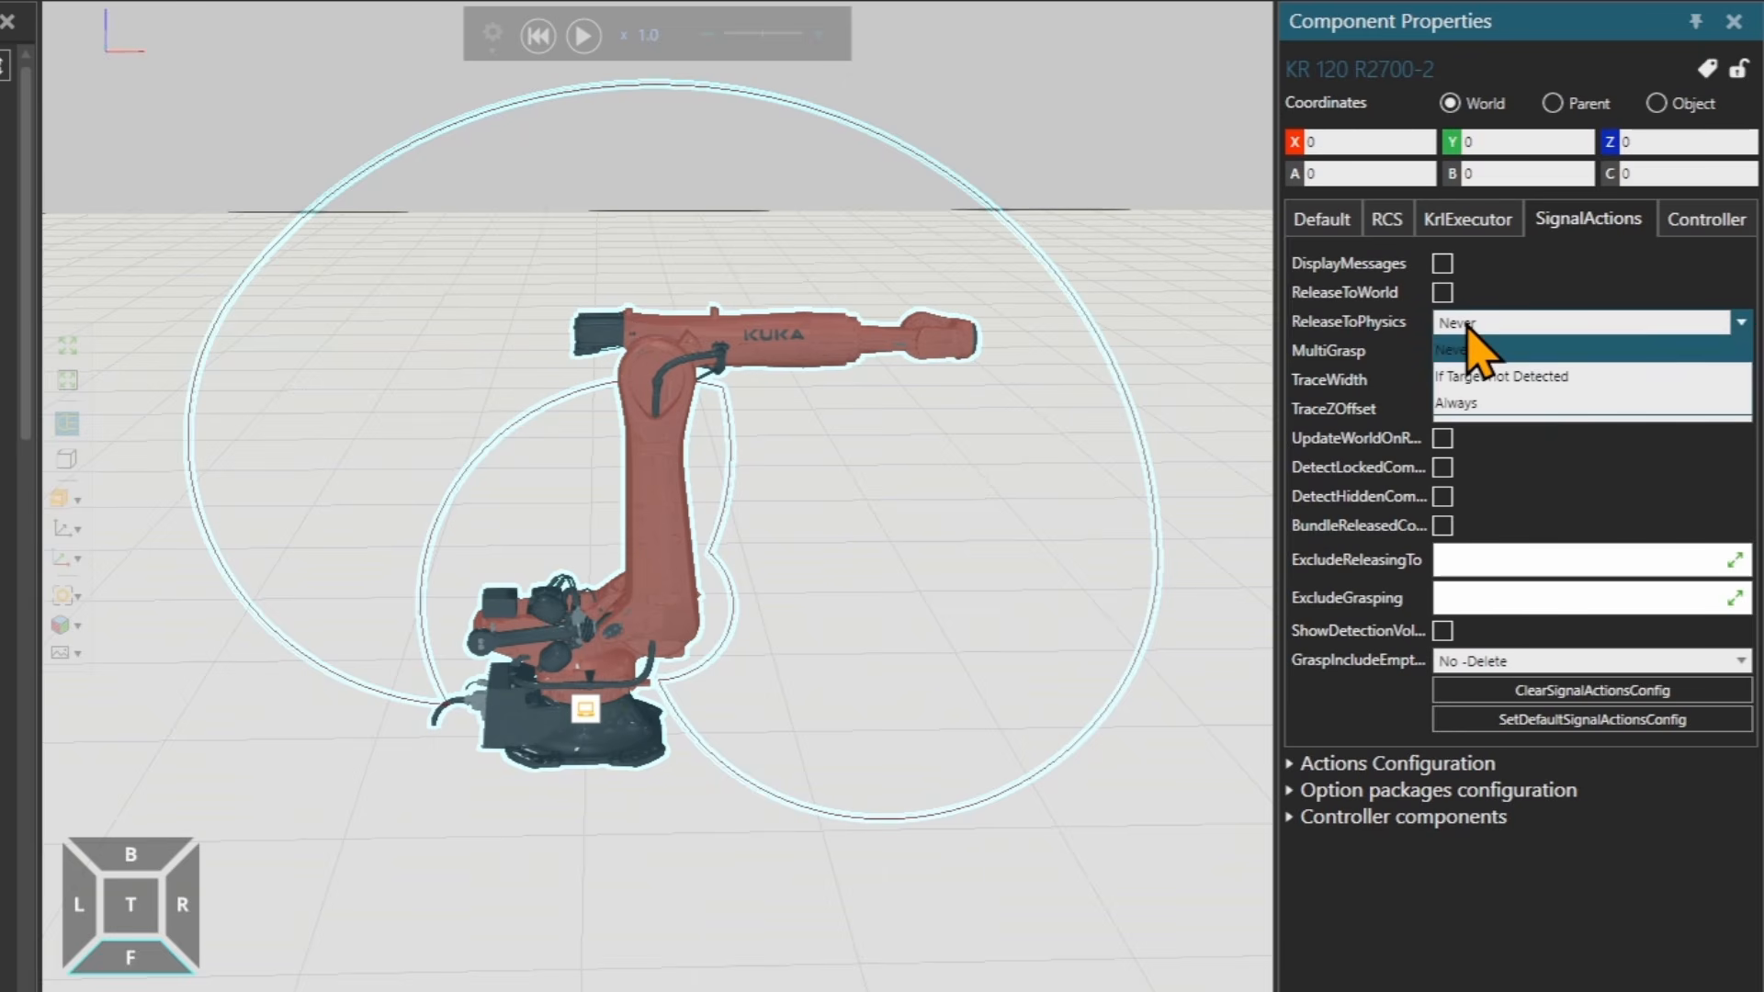
click(1496, 349)
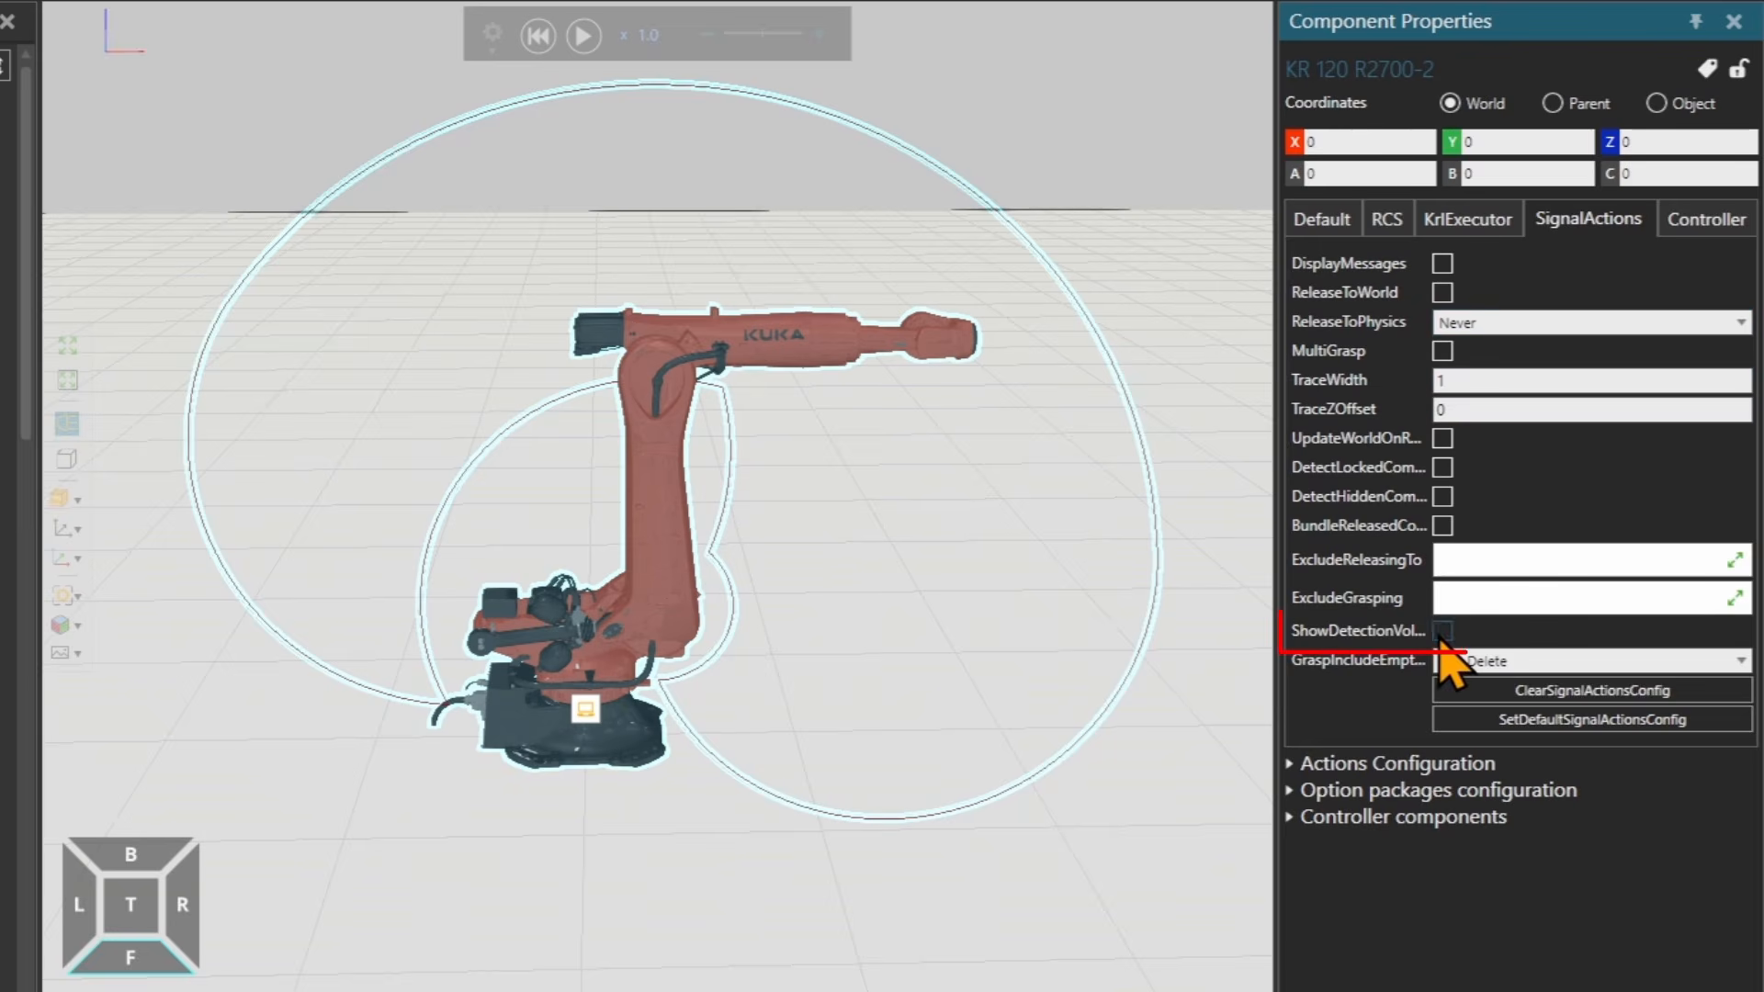
click(1442, 632)
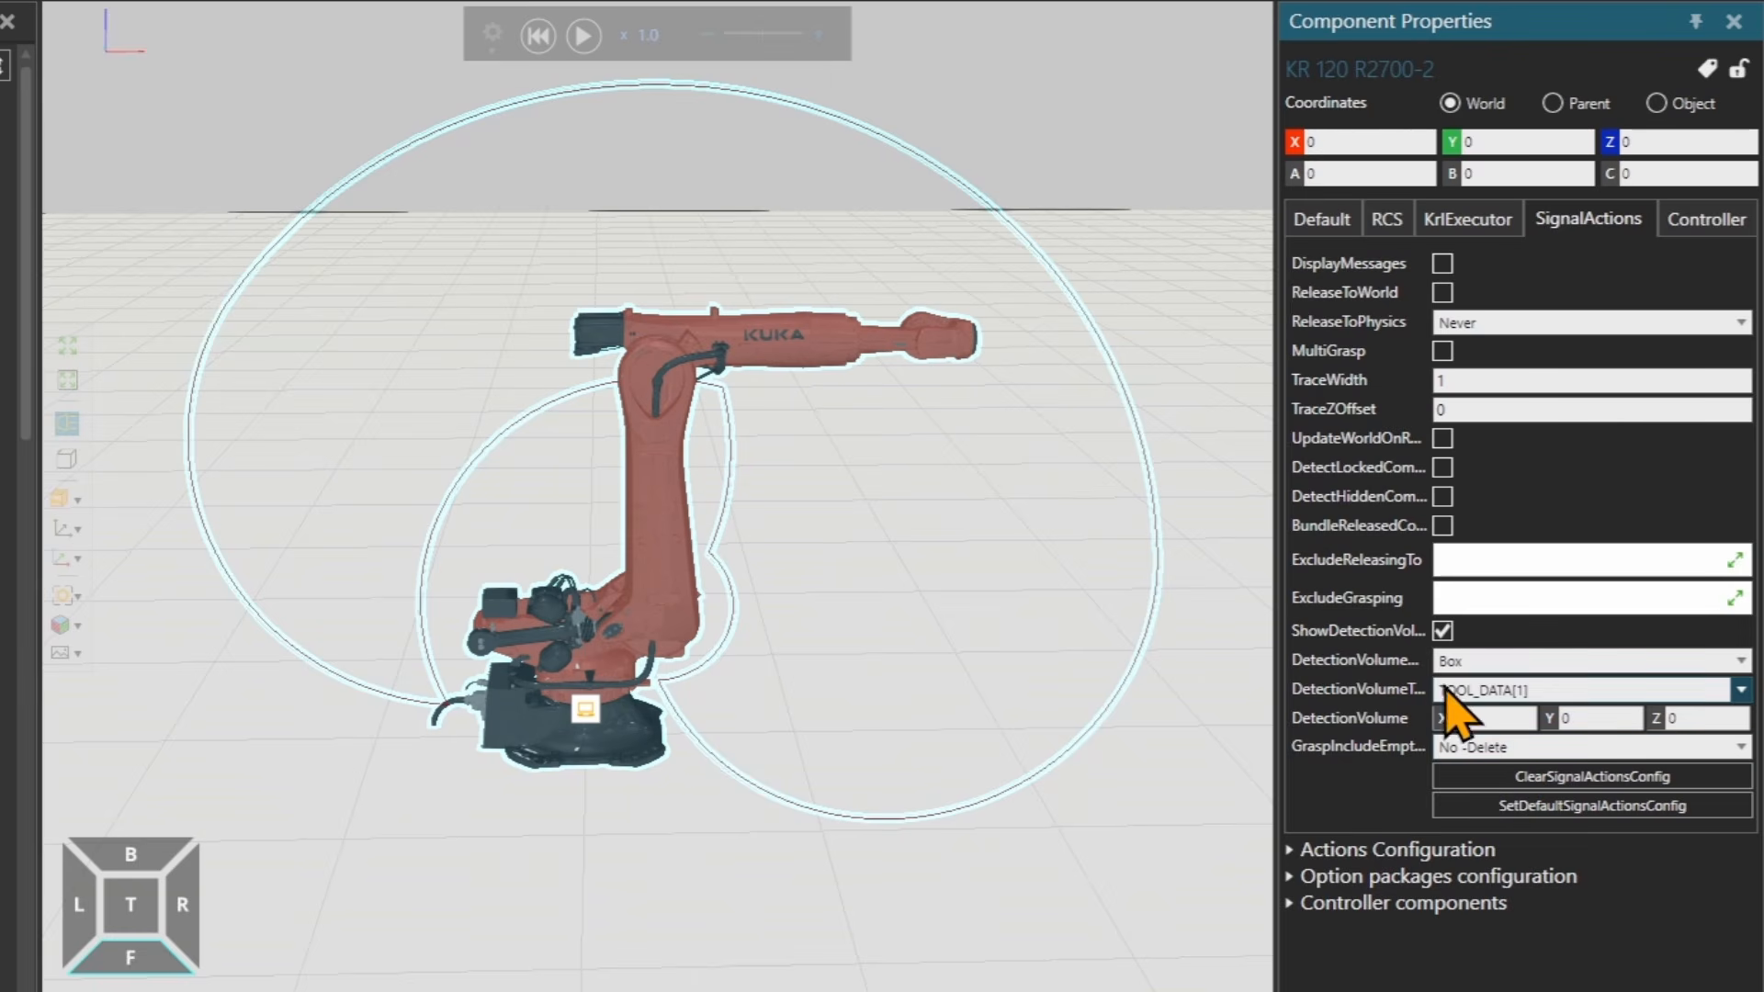
click(1443, 632)
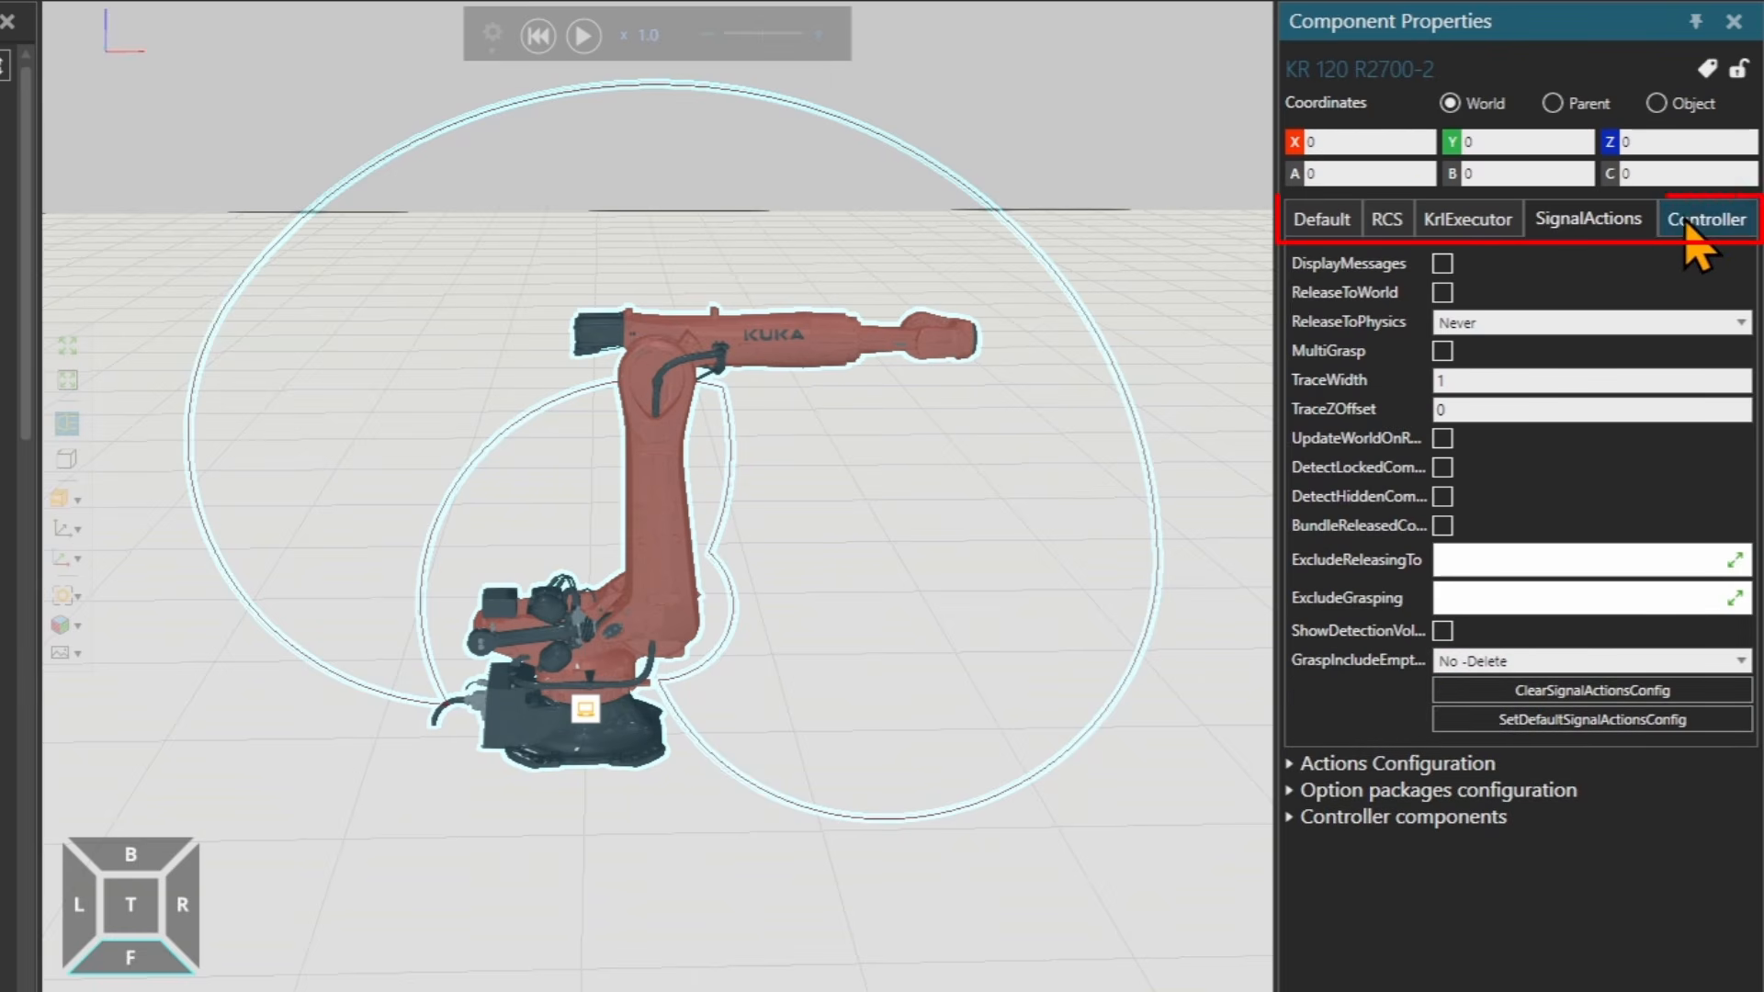
click(1347, 230)
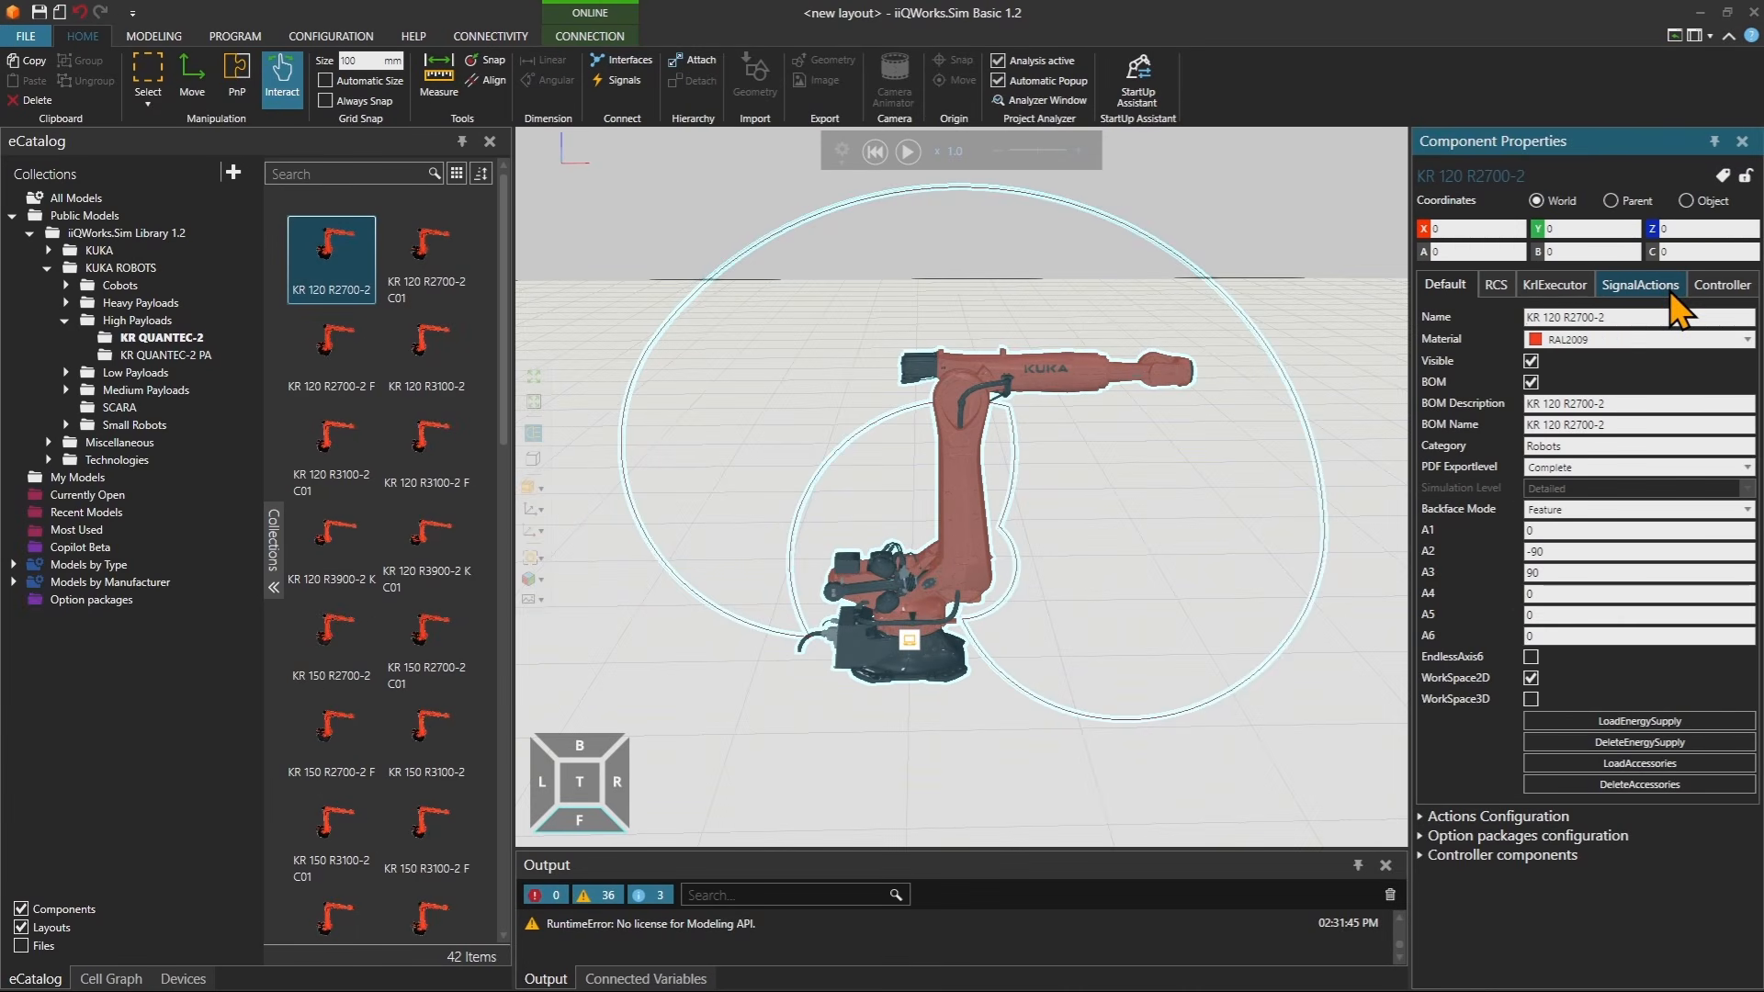
Browse to Small Robots > AGILUS-3 in the catalog and add a KR 16 R1100-3 to the layout.
double_click(136, 372)
double_click(83, 533)
click(129, 530)
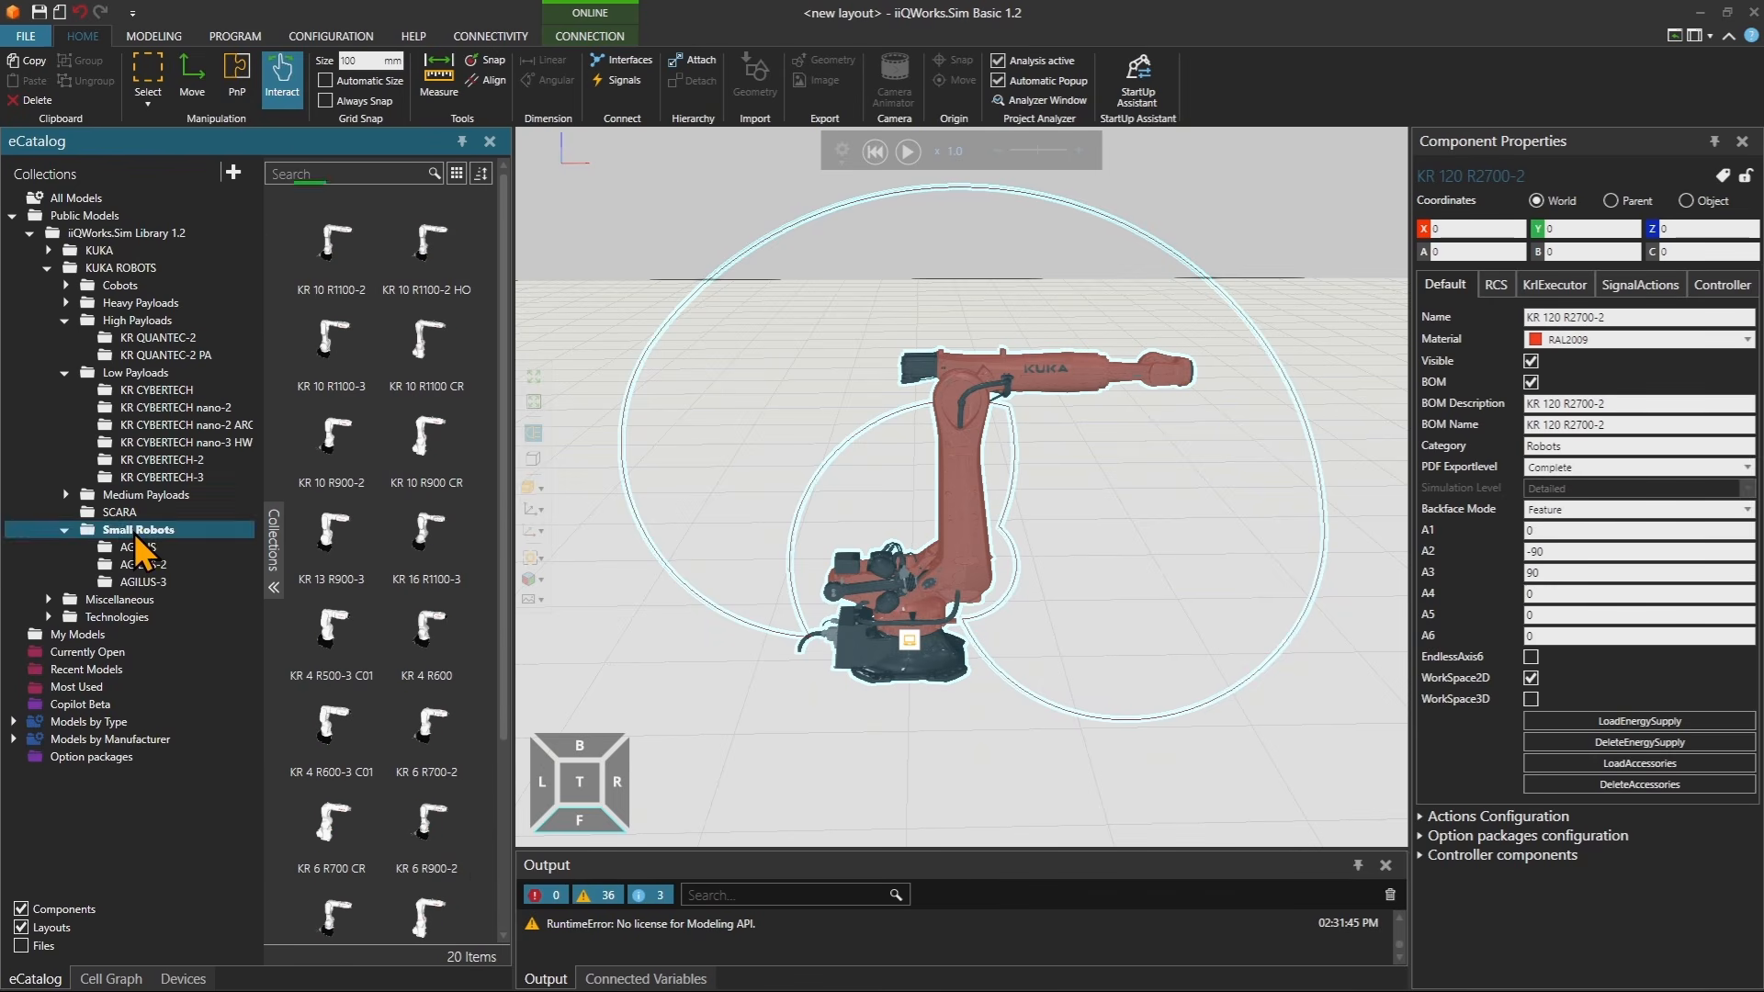
click(177, 582)
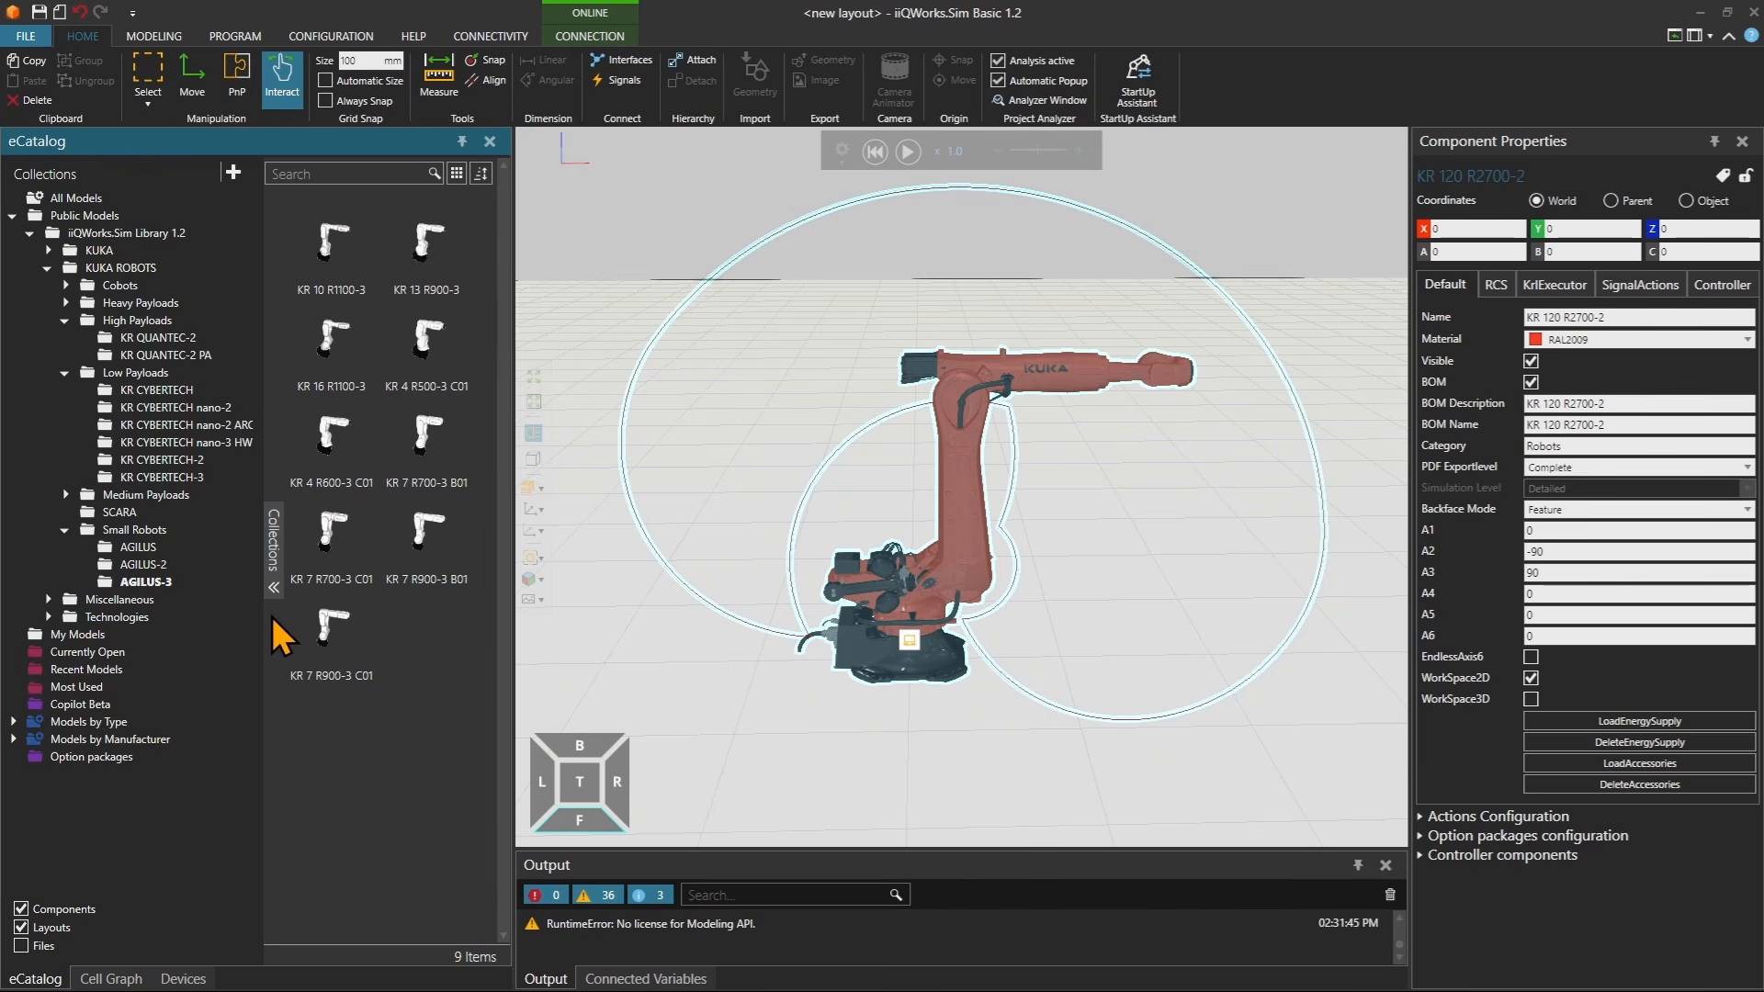
drag(340, 363, 1359, 654)
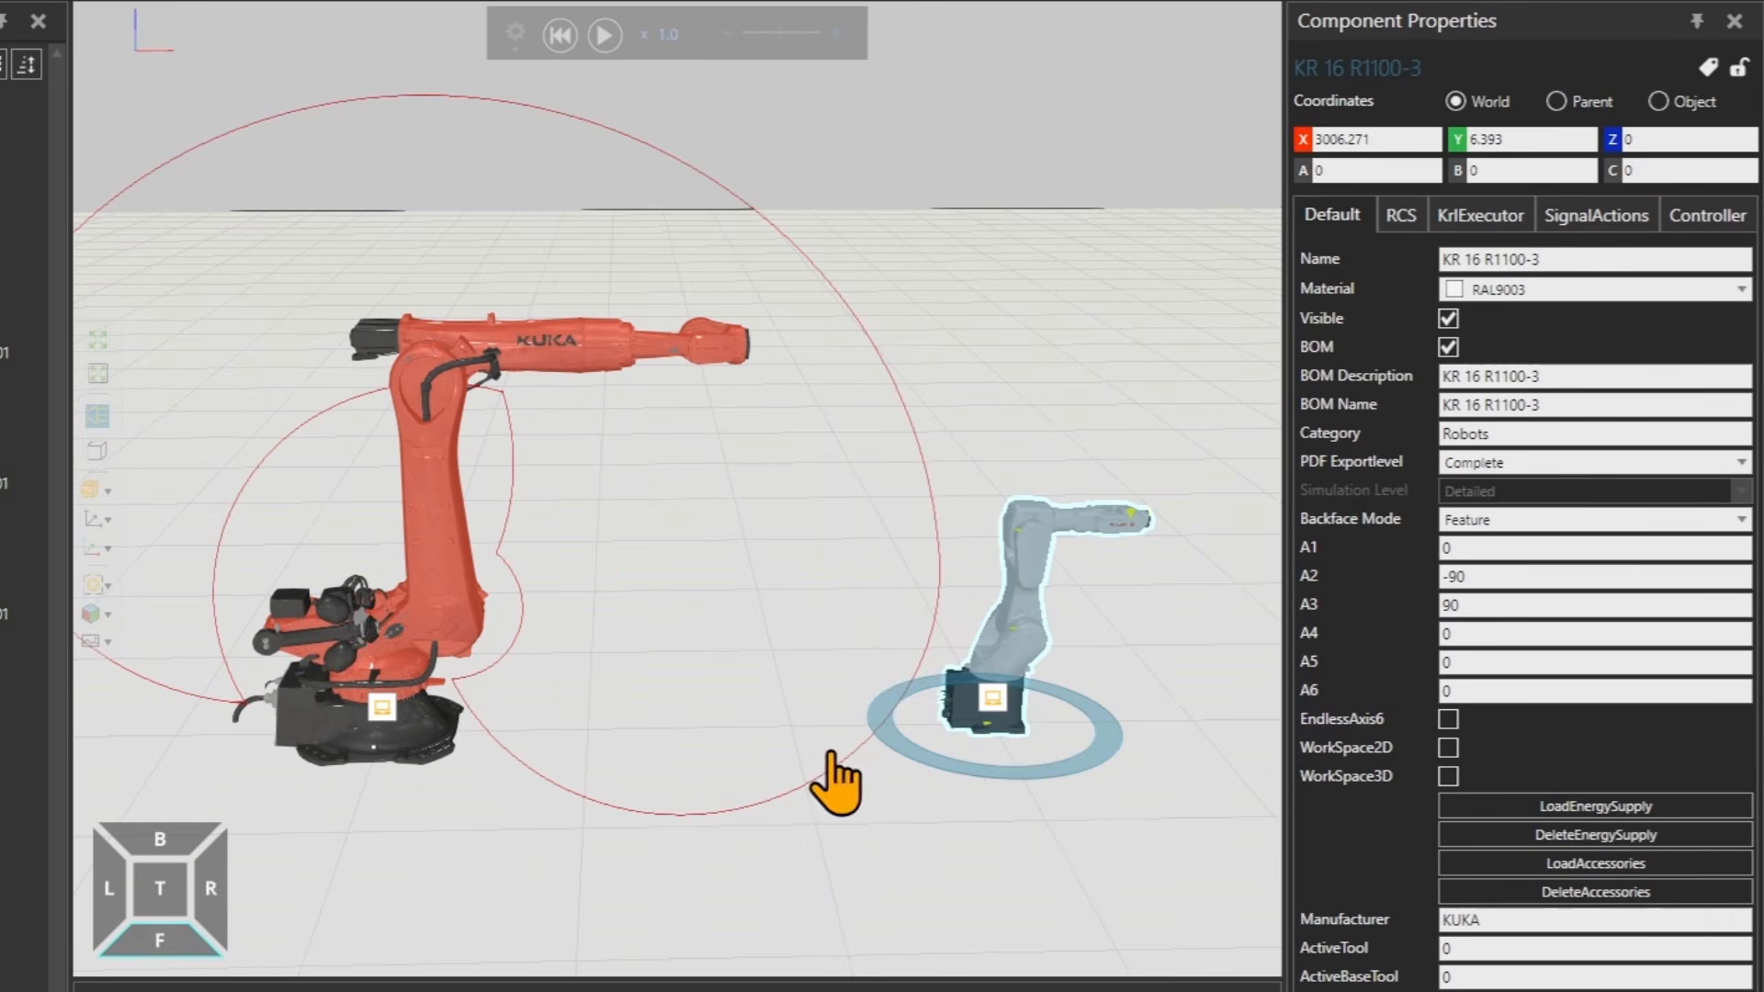
Position the KR 16 R1100-3 at X 3000 and Y 0.
double_click(1351, 139)
text(3000)
key(Return)
double_click(1475, 140)
text(0)
key(Return)
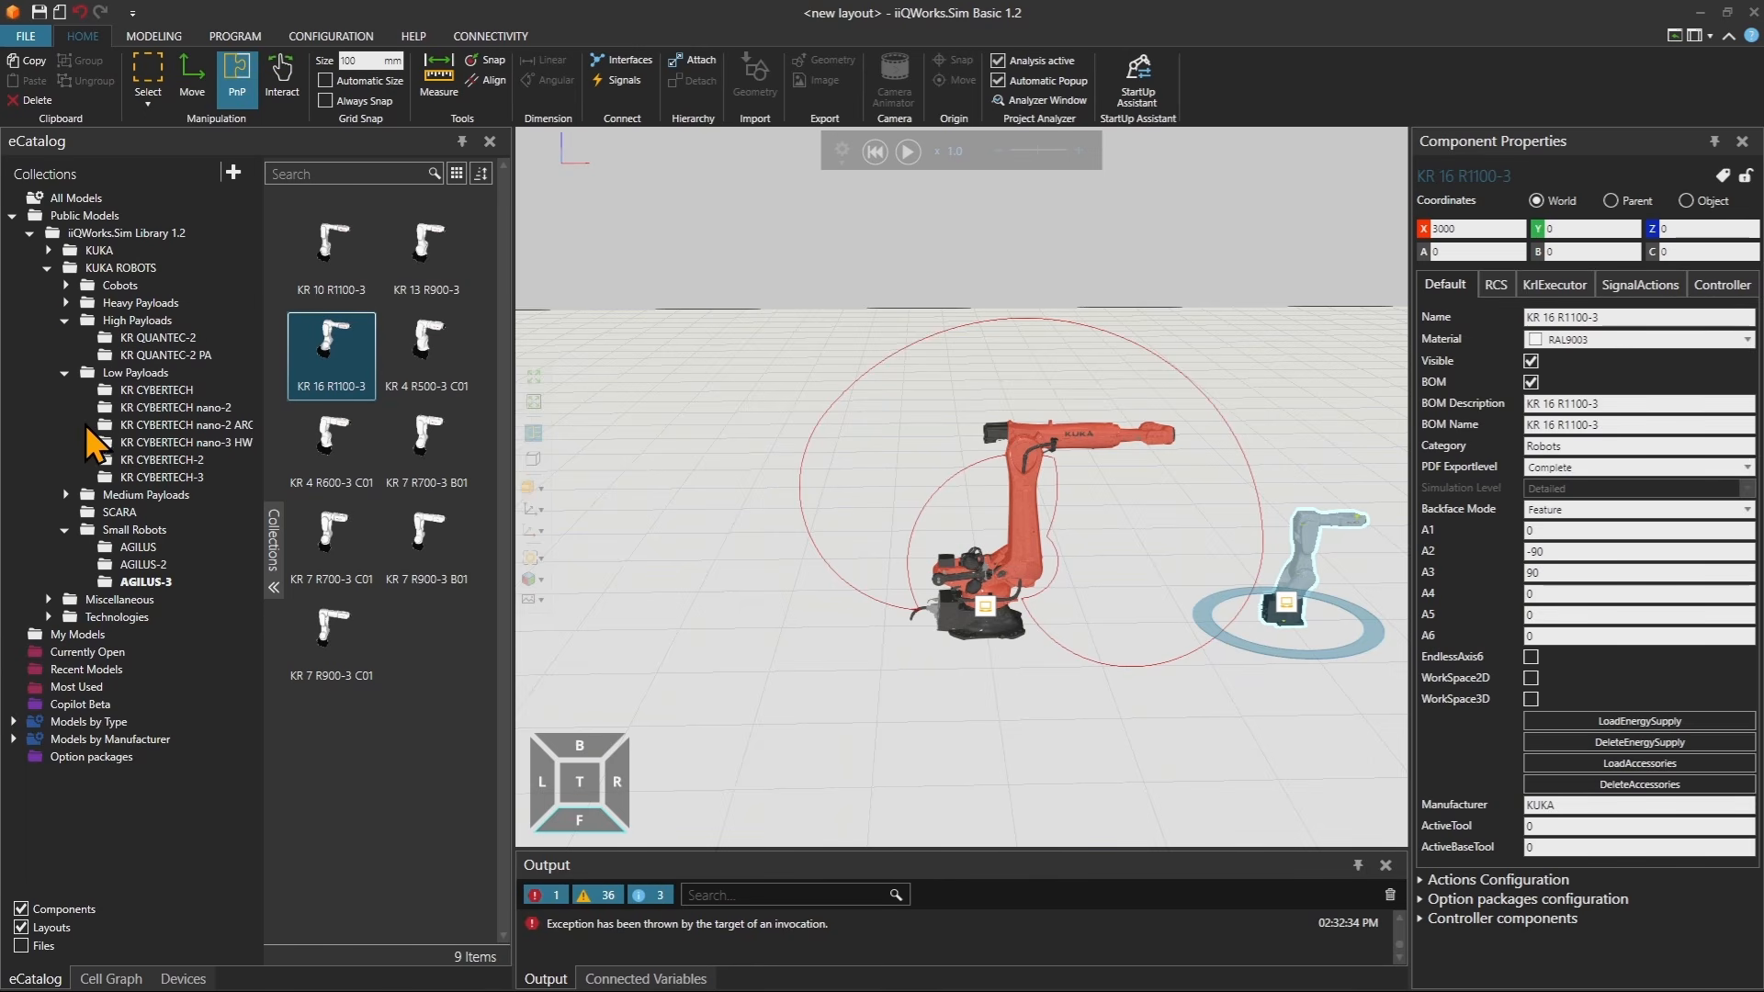
Open Heavy Payloads > KR FORTEC-2 ultra and add a KR 800 R2800-2 to the layout.
click(65, 302)
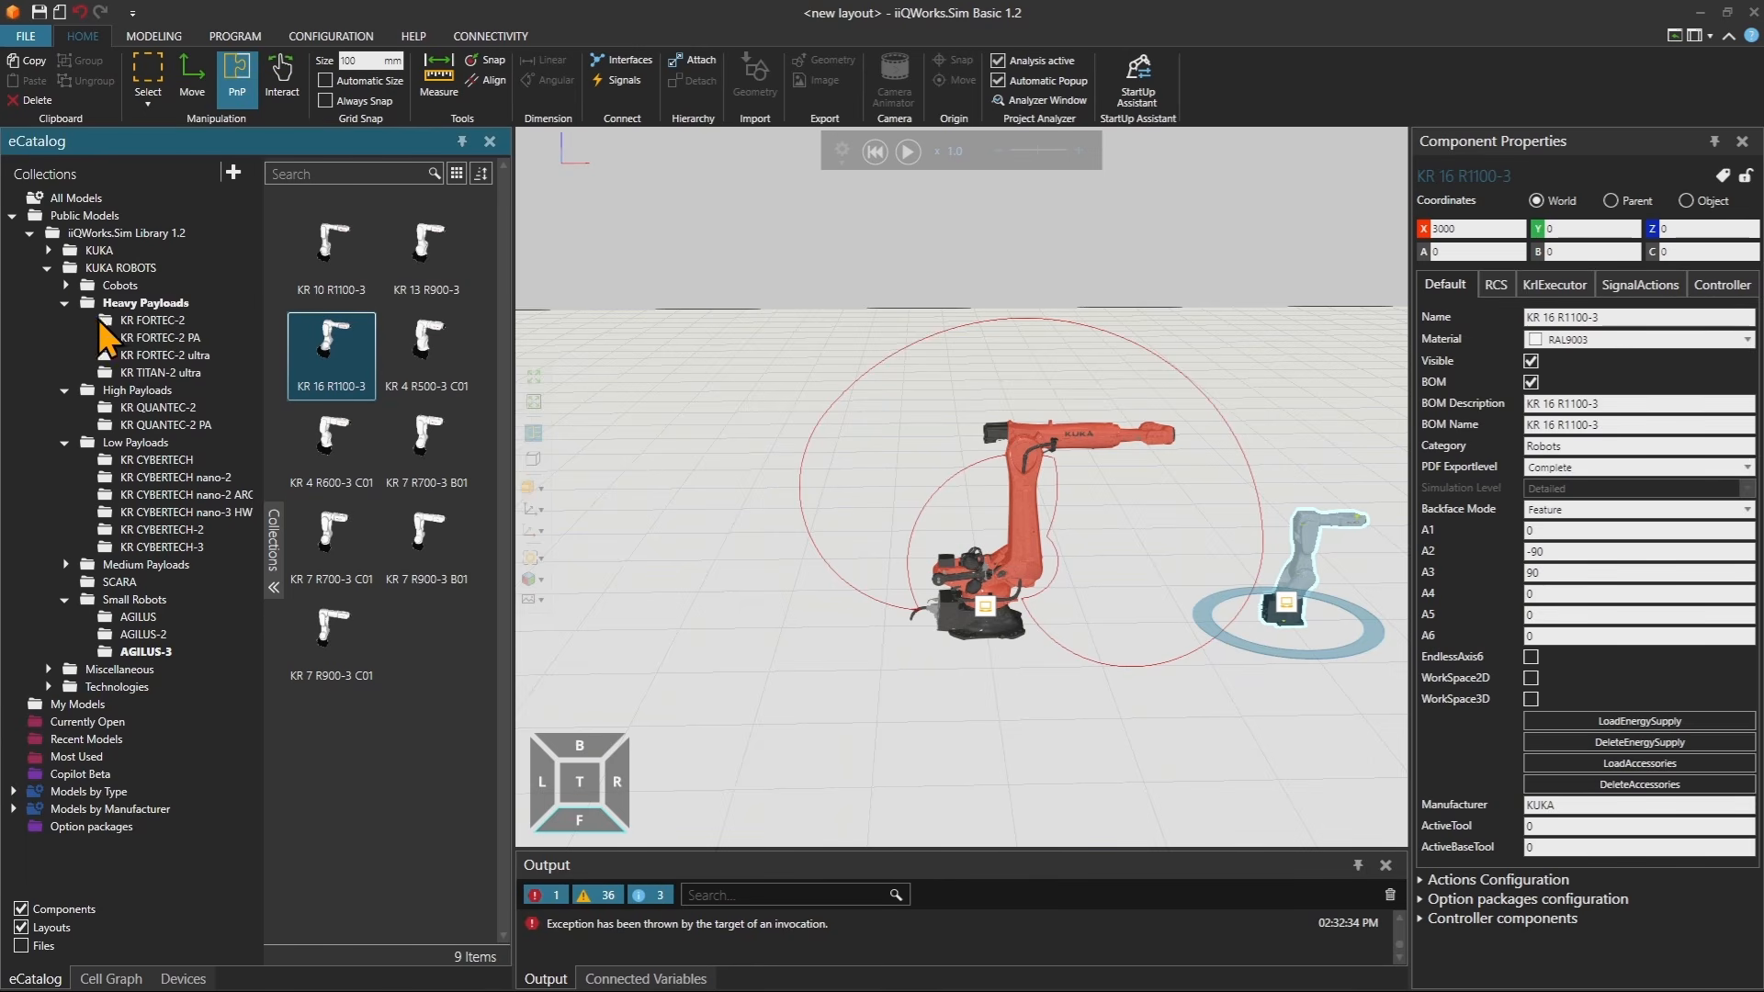
click(156, 355)
drag(331, 740, 678, 621)
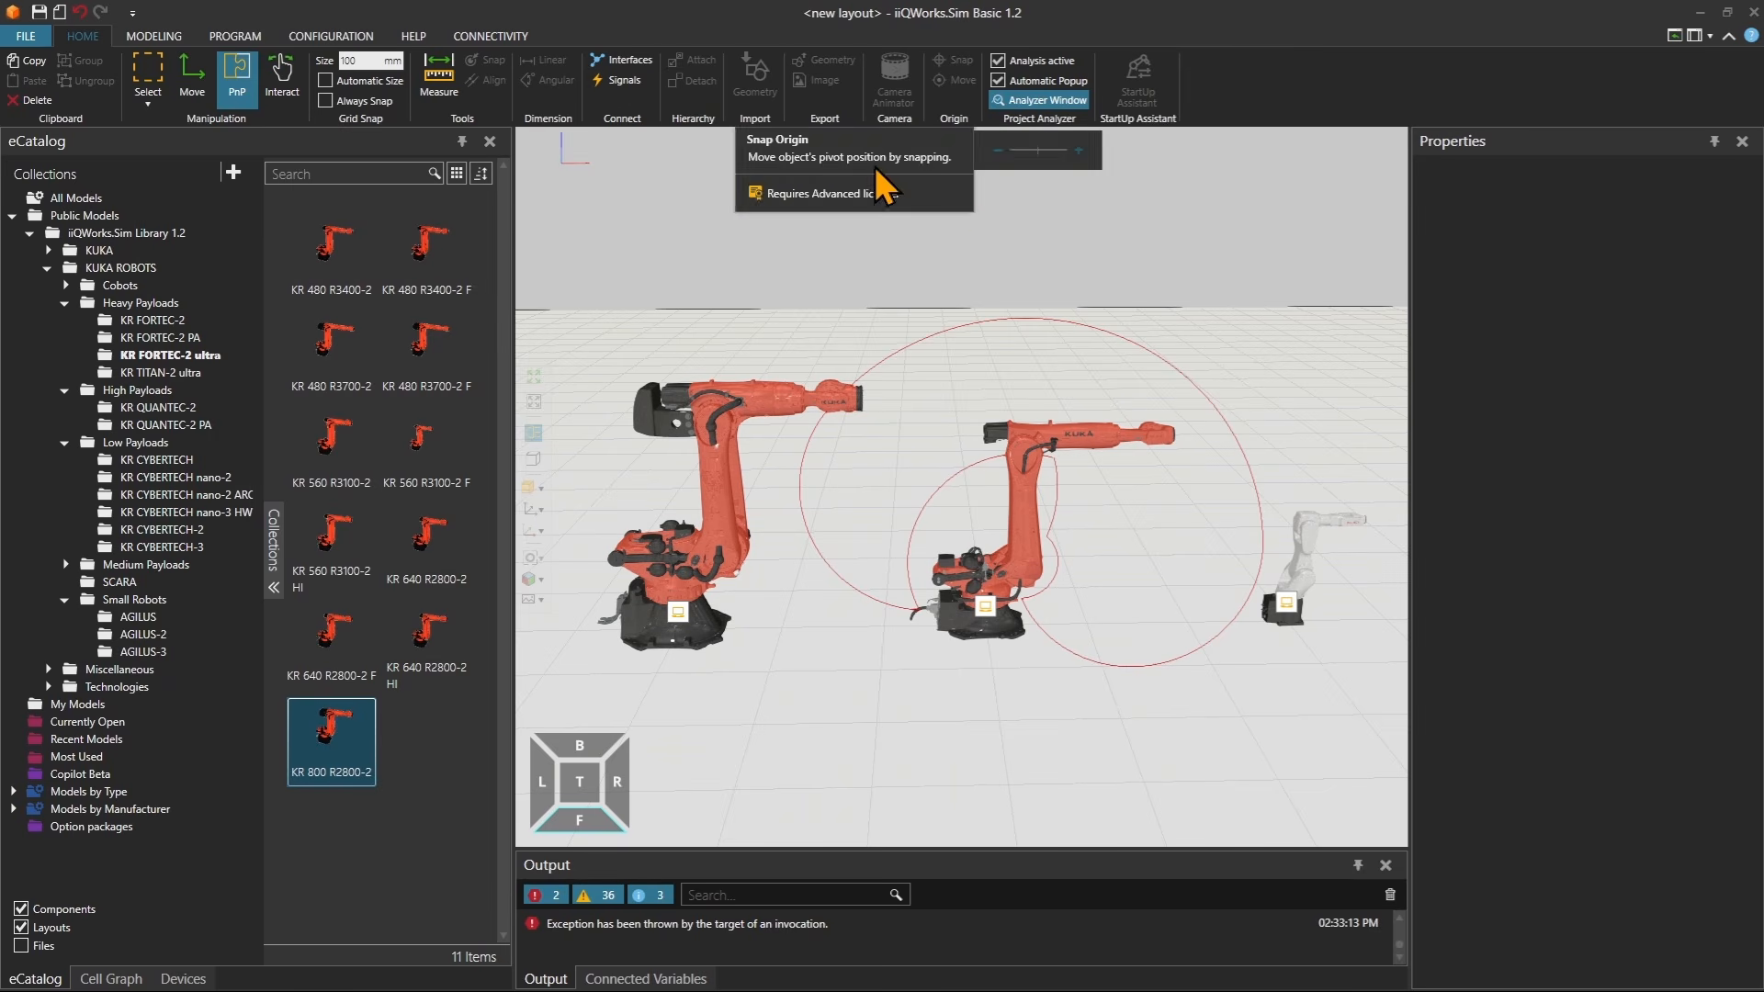
Try to start the simulation with the three robots and dismiss the message.
click(908, 152)
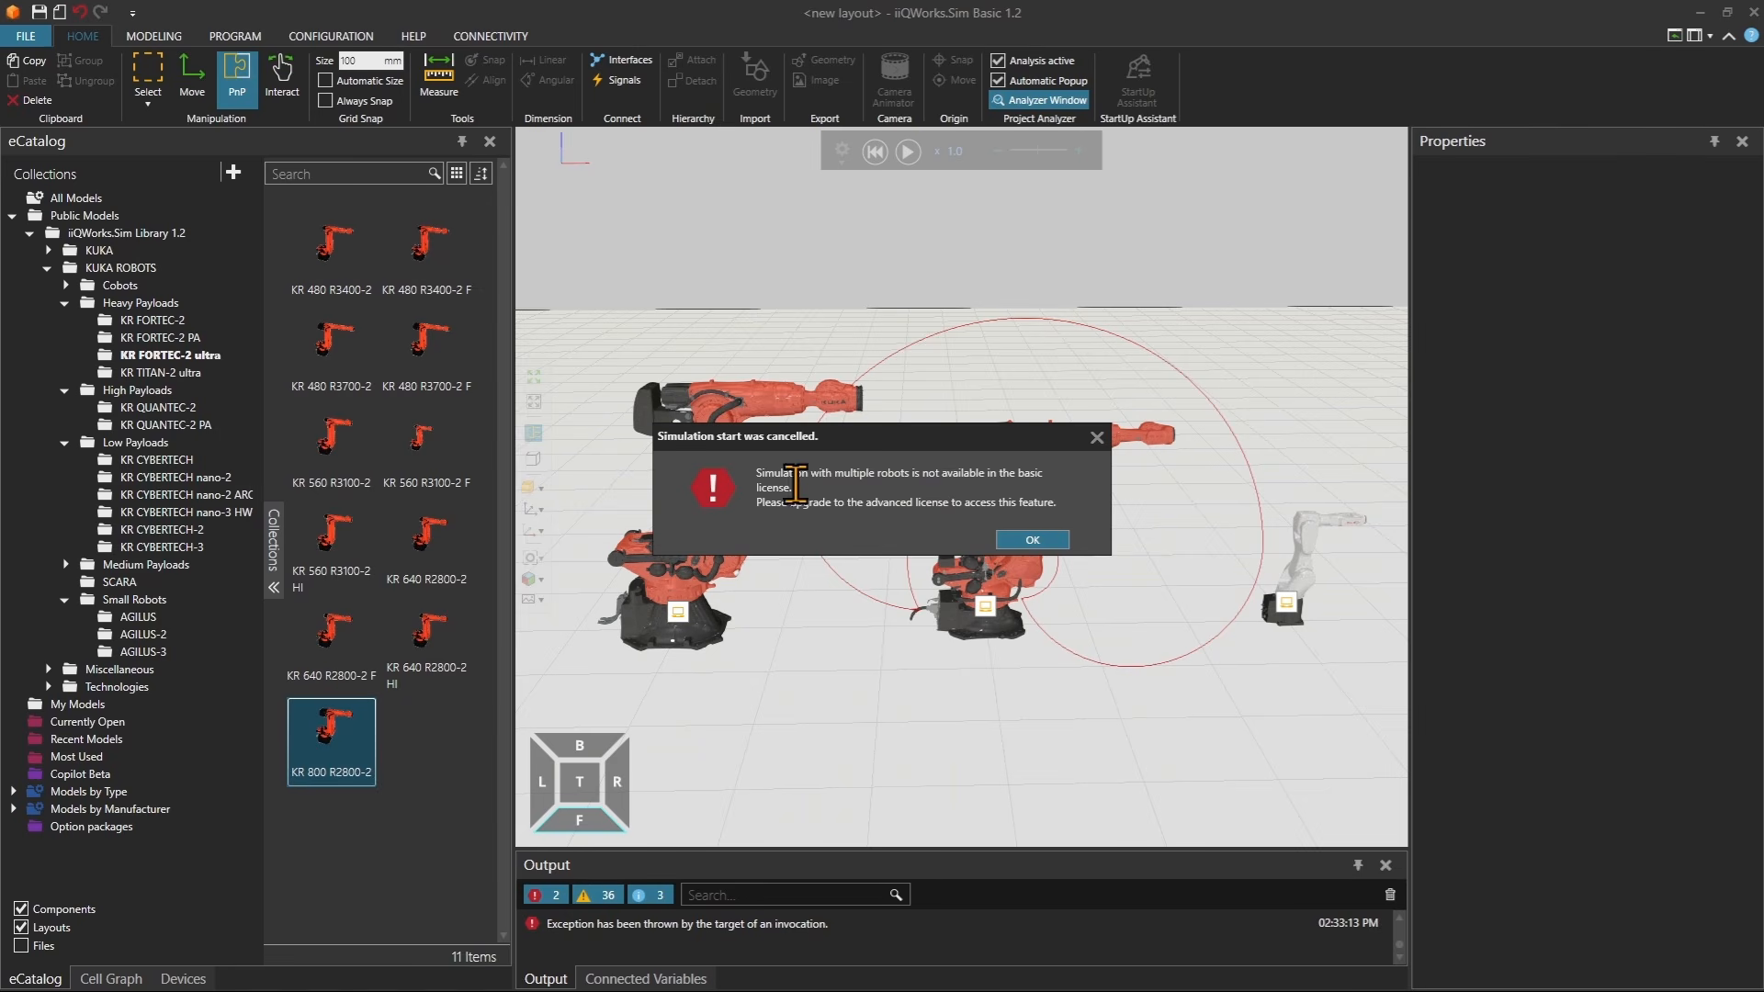
click(1032, 540)
Set the KR 800 R2800-2 execution mode to Deactivated.
click(770, 424)
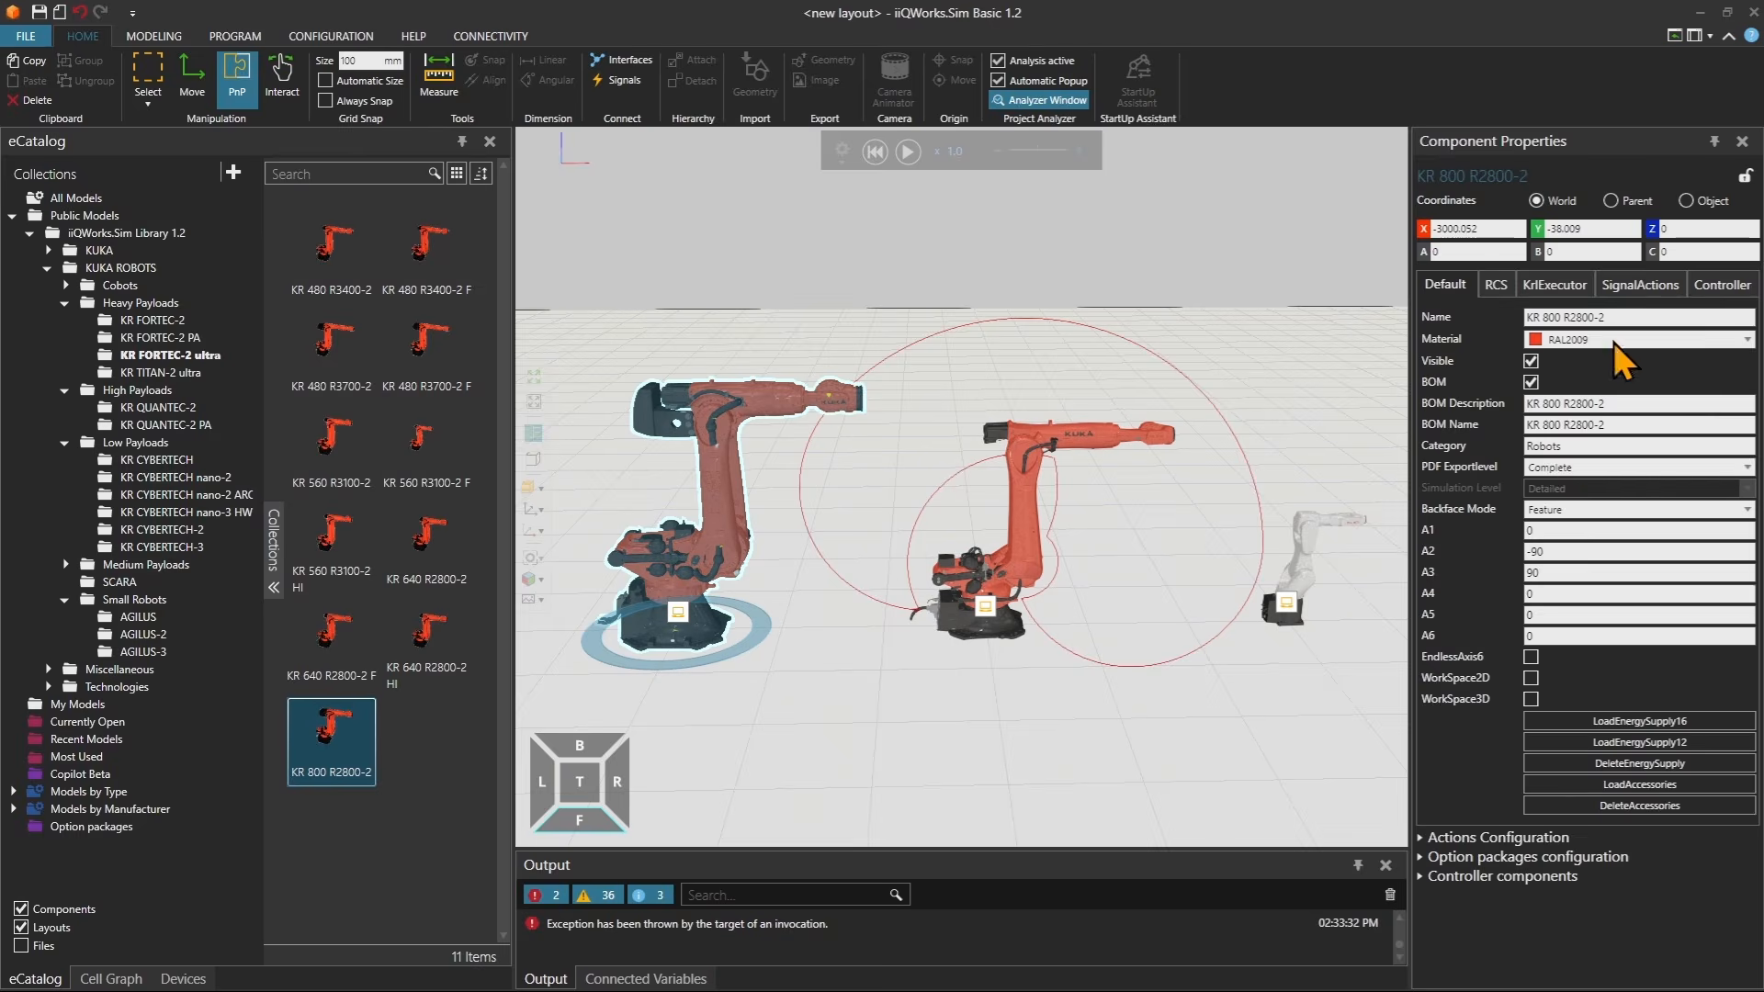
click(1566, 289)
click(1590, 319)
click(1582, 372)
Set the KR 16 R1100-3 execution mode to Deactivated.
click(1291, 597)
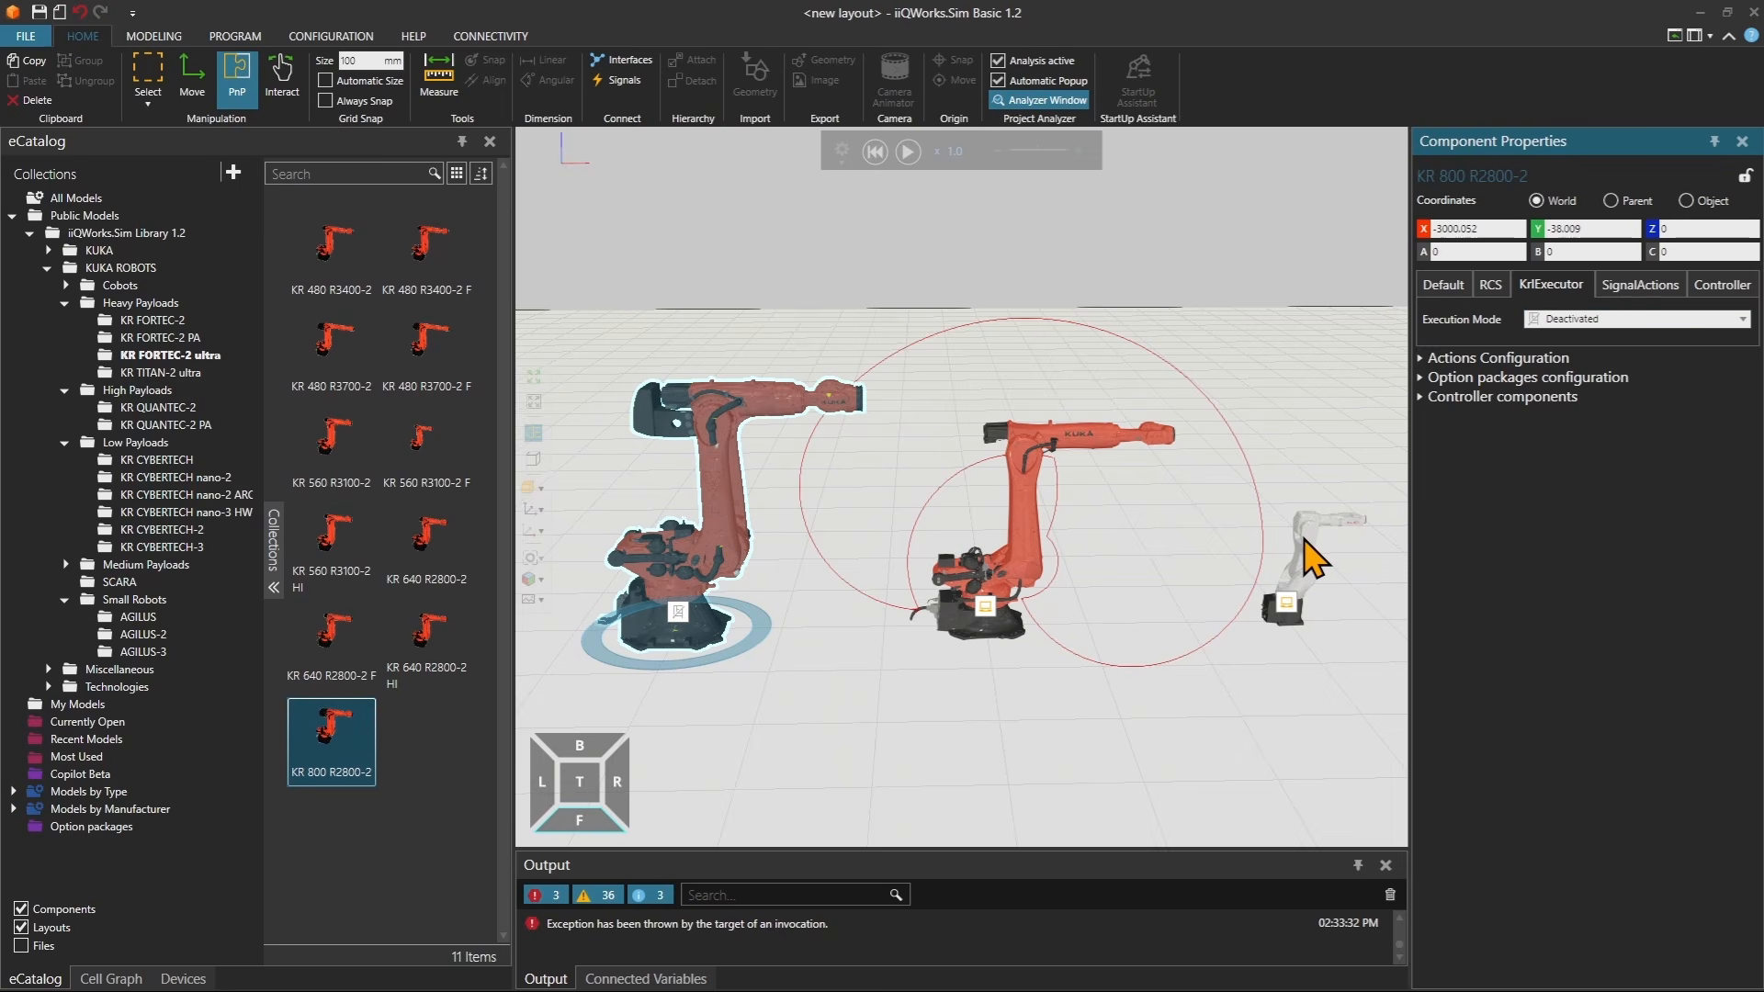
click(1562, 318)
click(1574, 384)
click(1573, 321)
click(1567, 347)
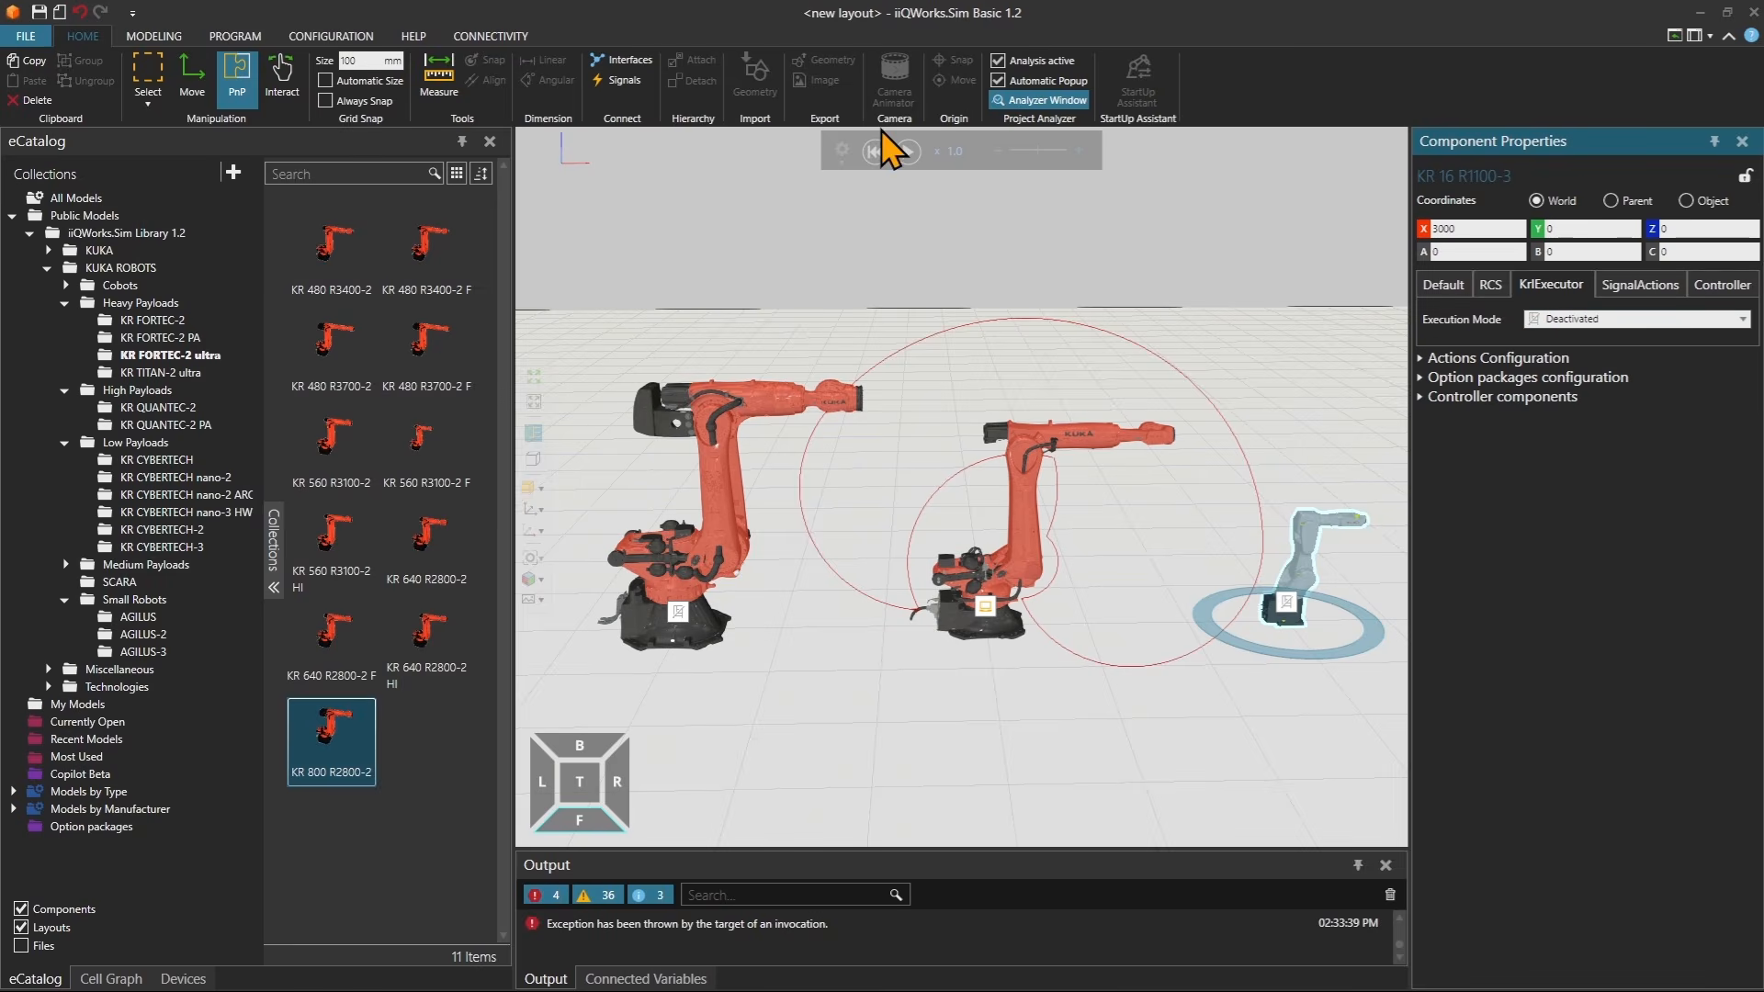
Start the simulation and reset it to its initial state.
click(907, 153)
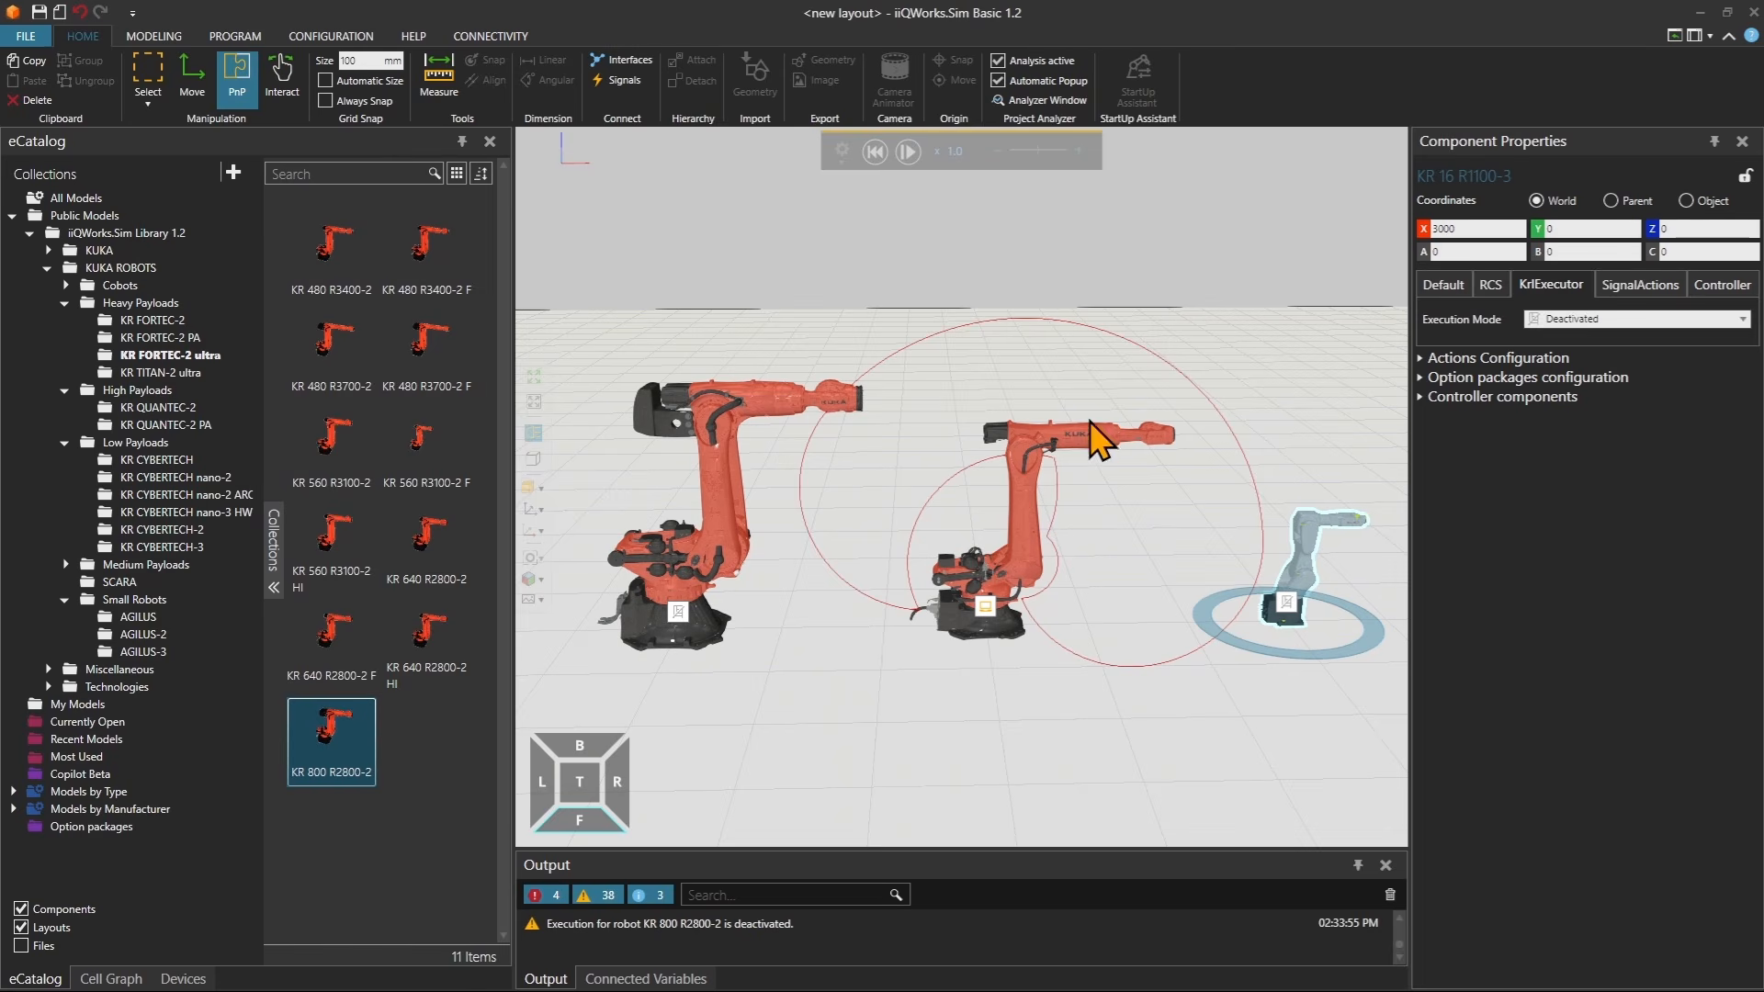
click(876, 158)
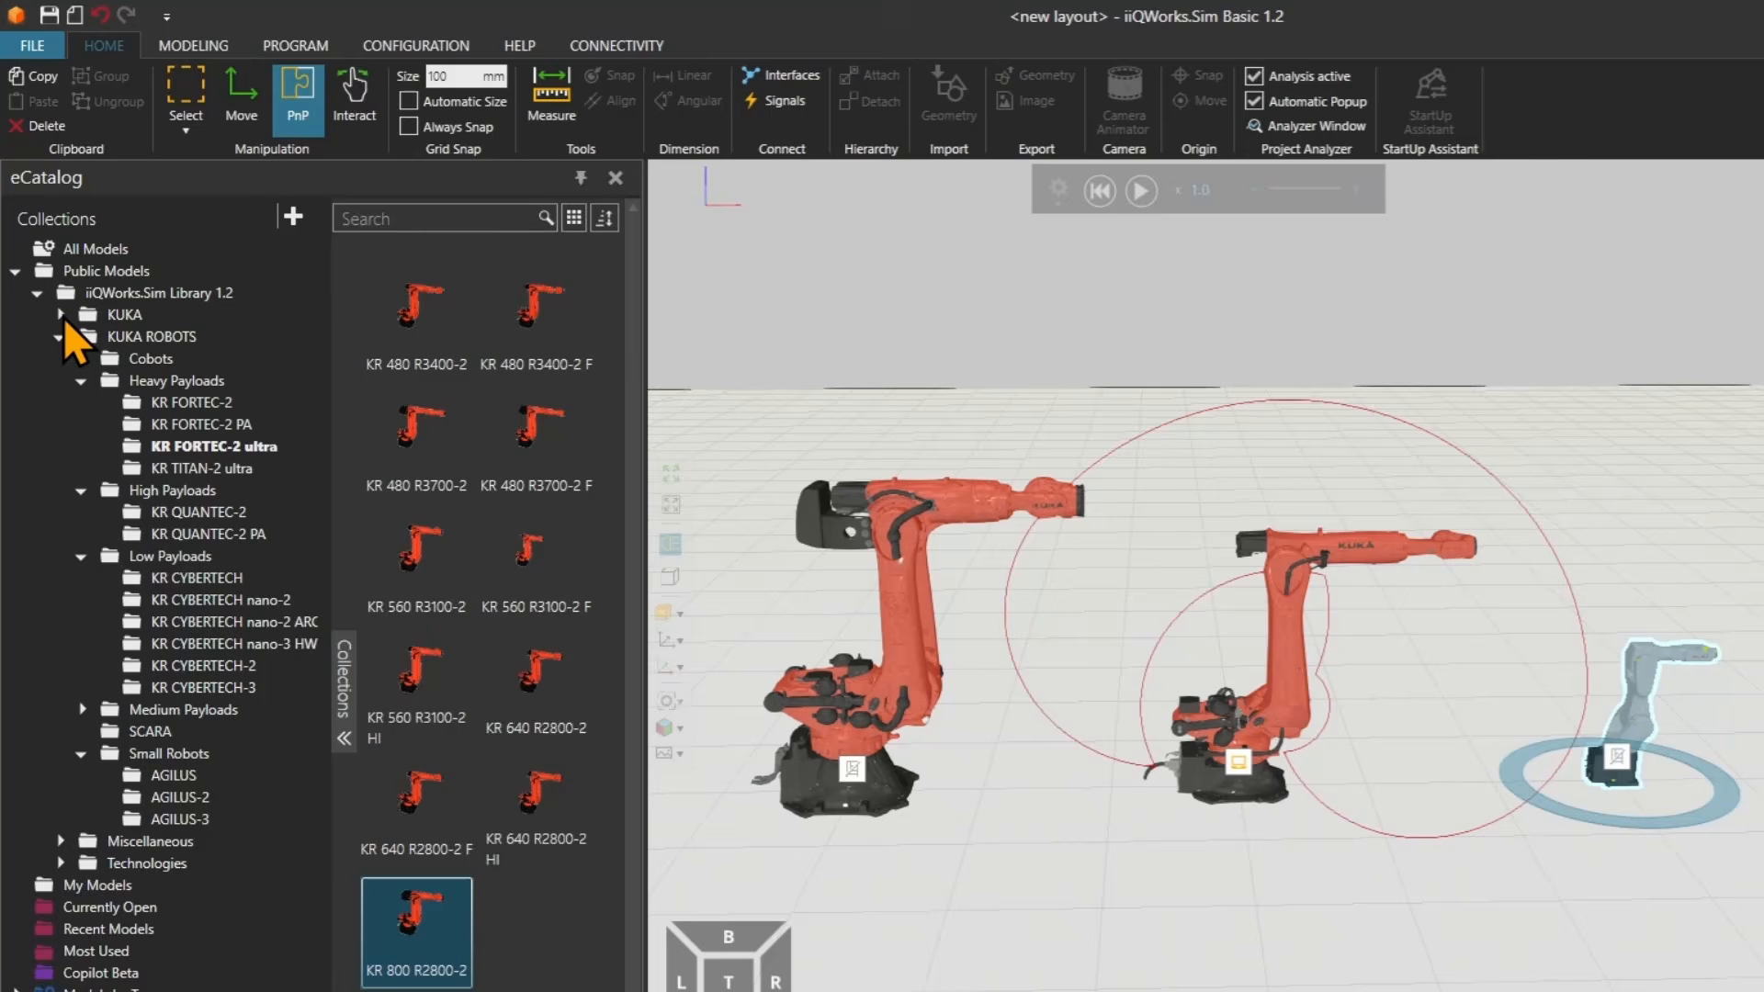
Open KUKA > Booster Frame in the catalog and place a Booster Frame KR Quantec-2 in the layout.
click(49, 251)
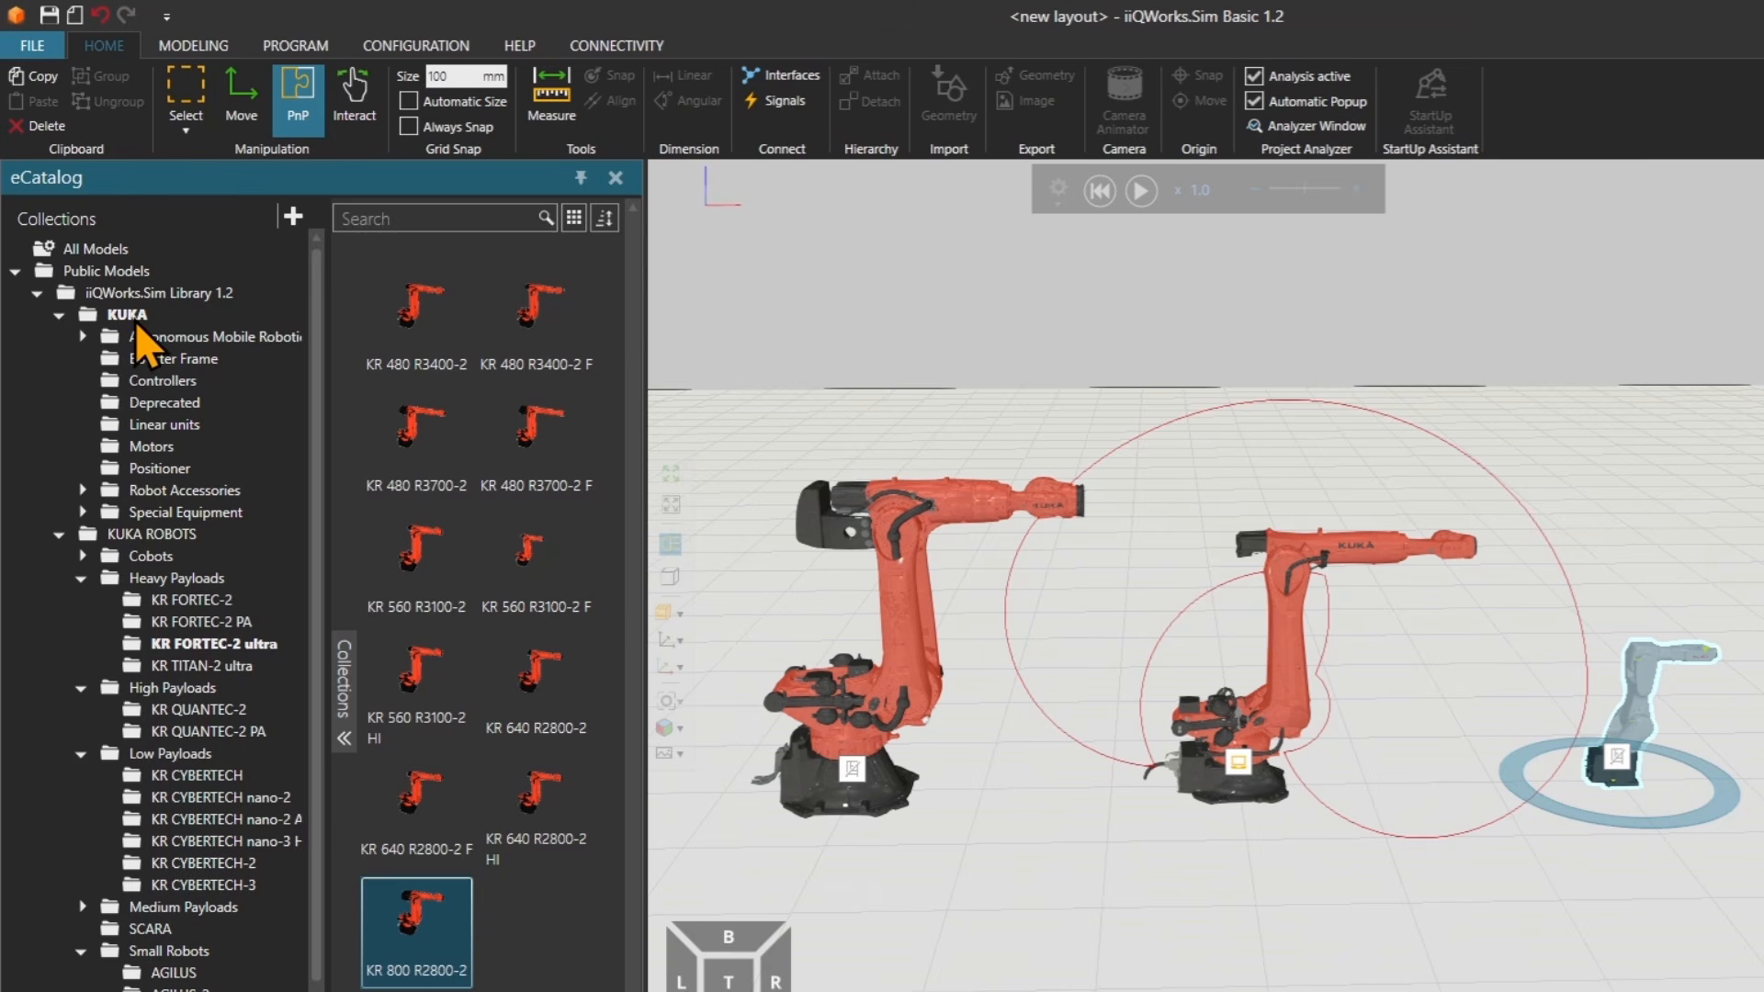
click(165, 358)
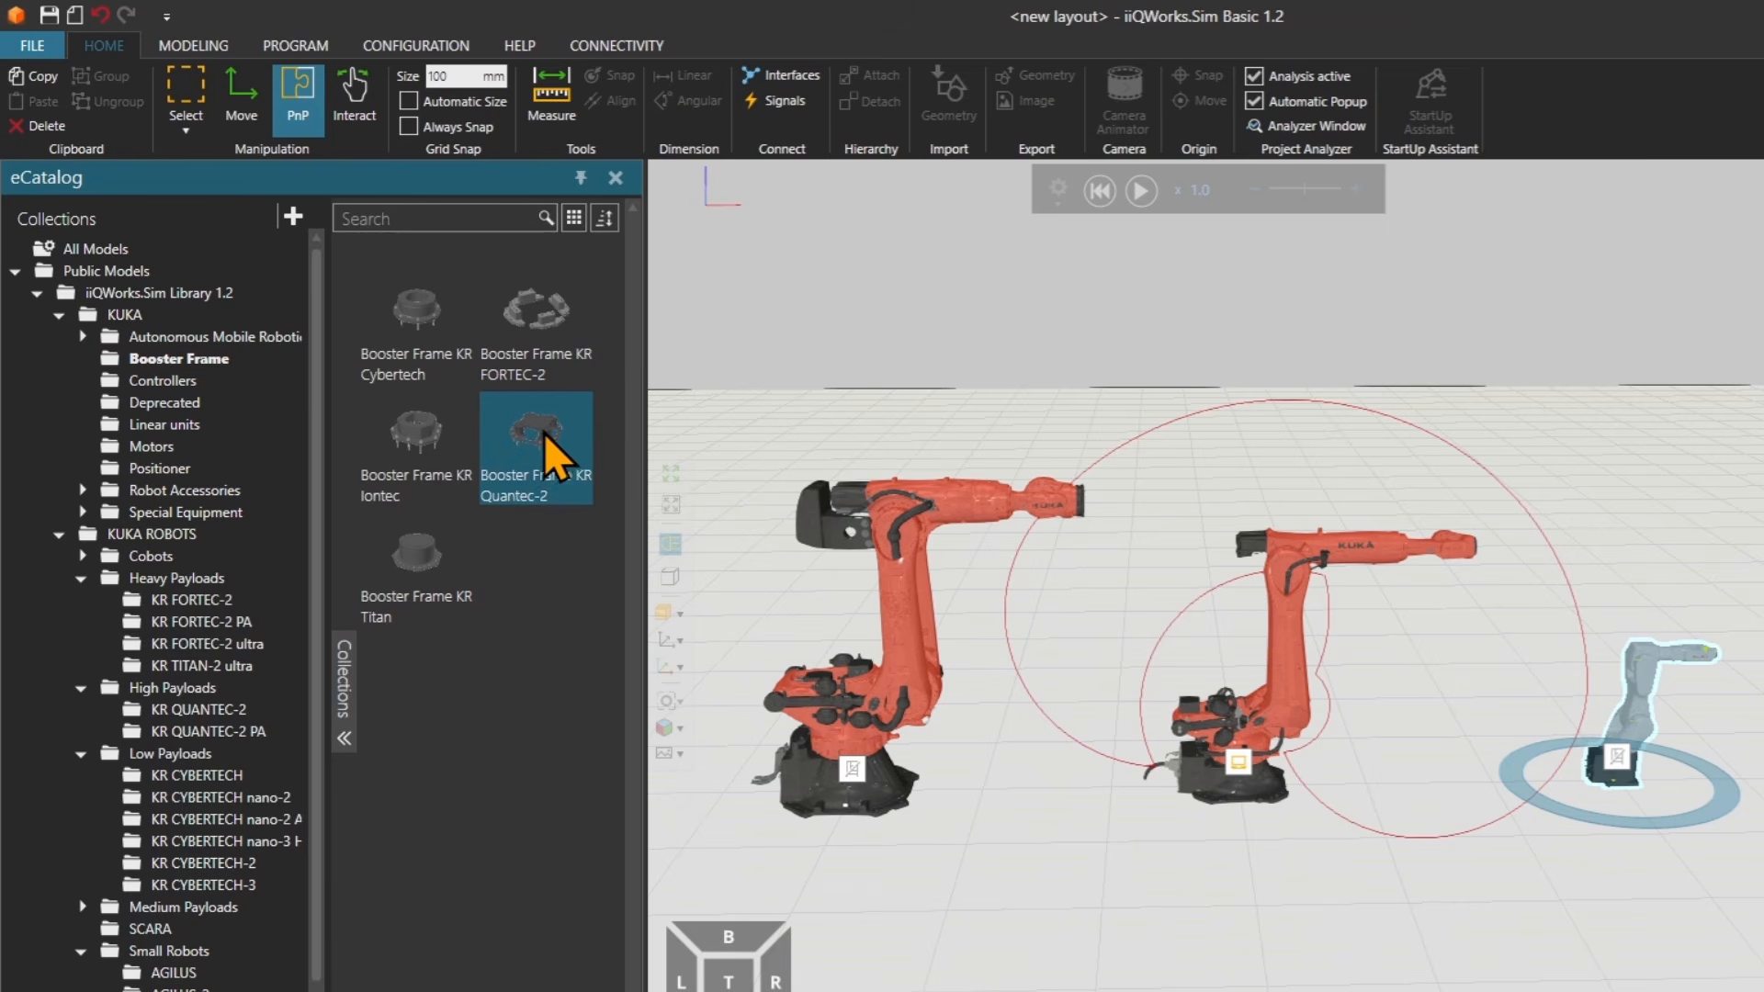
mouse_move(545, 436)
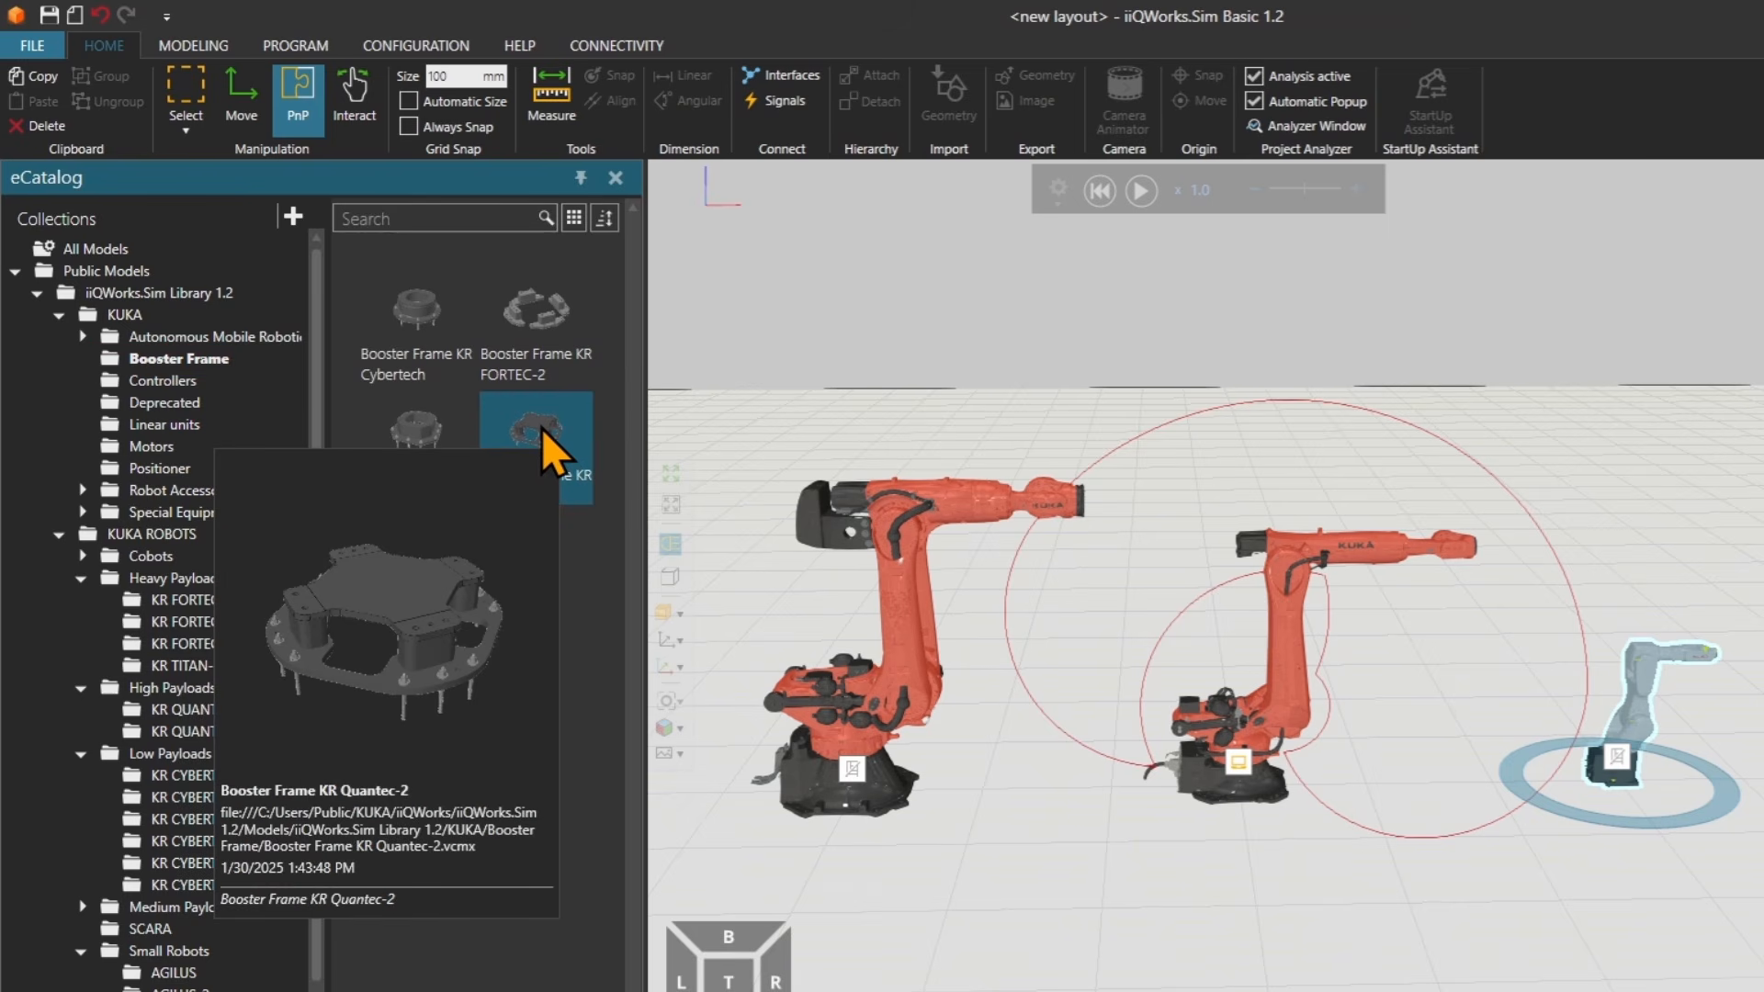
click(543, 434)
drag(543, 434, 1248, 859)
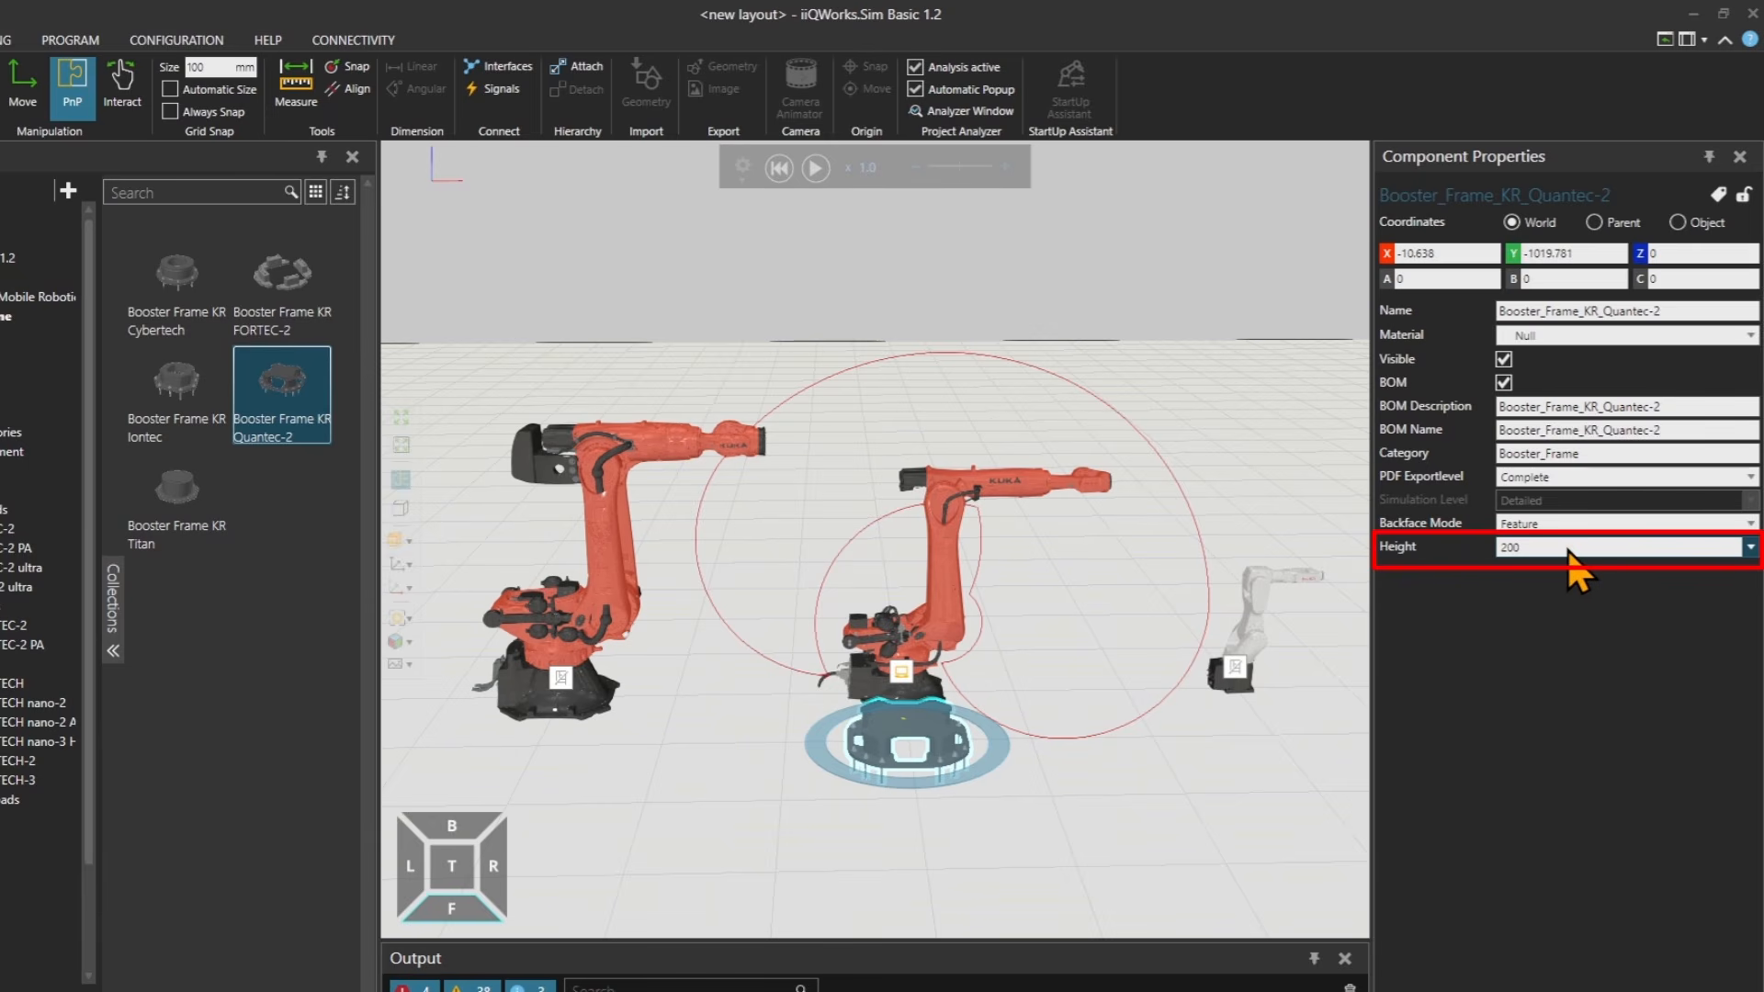
Set the booster frame's height to 400.
click(1654, 548)
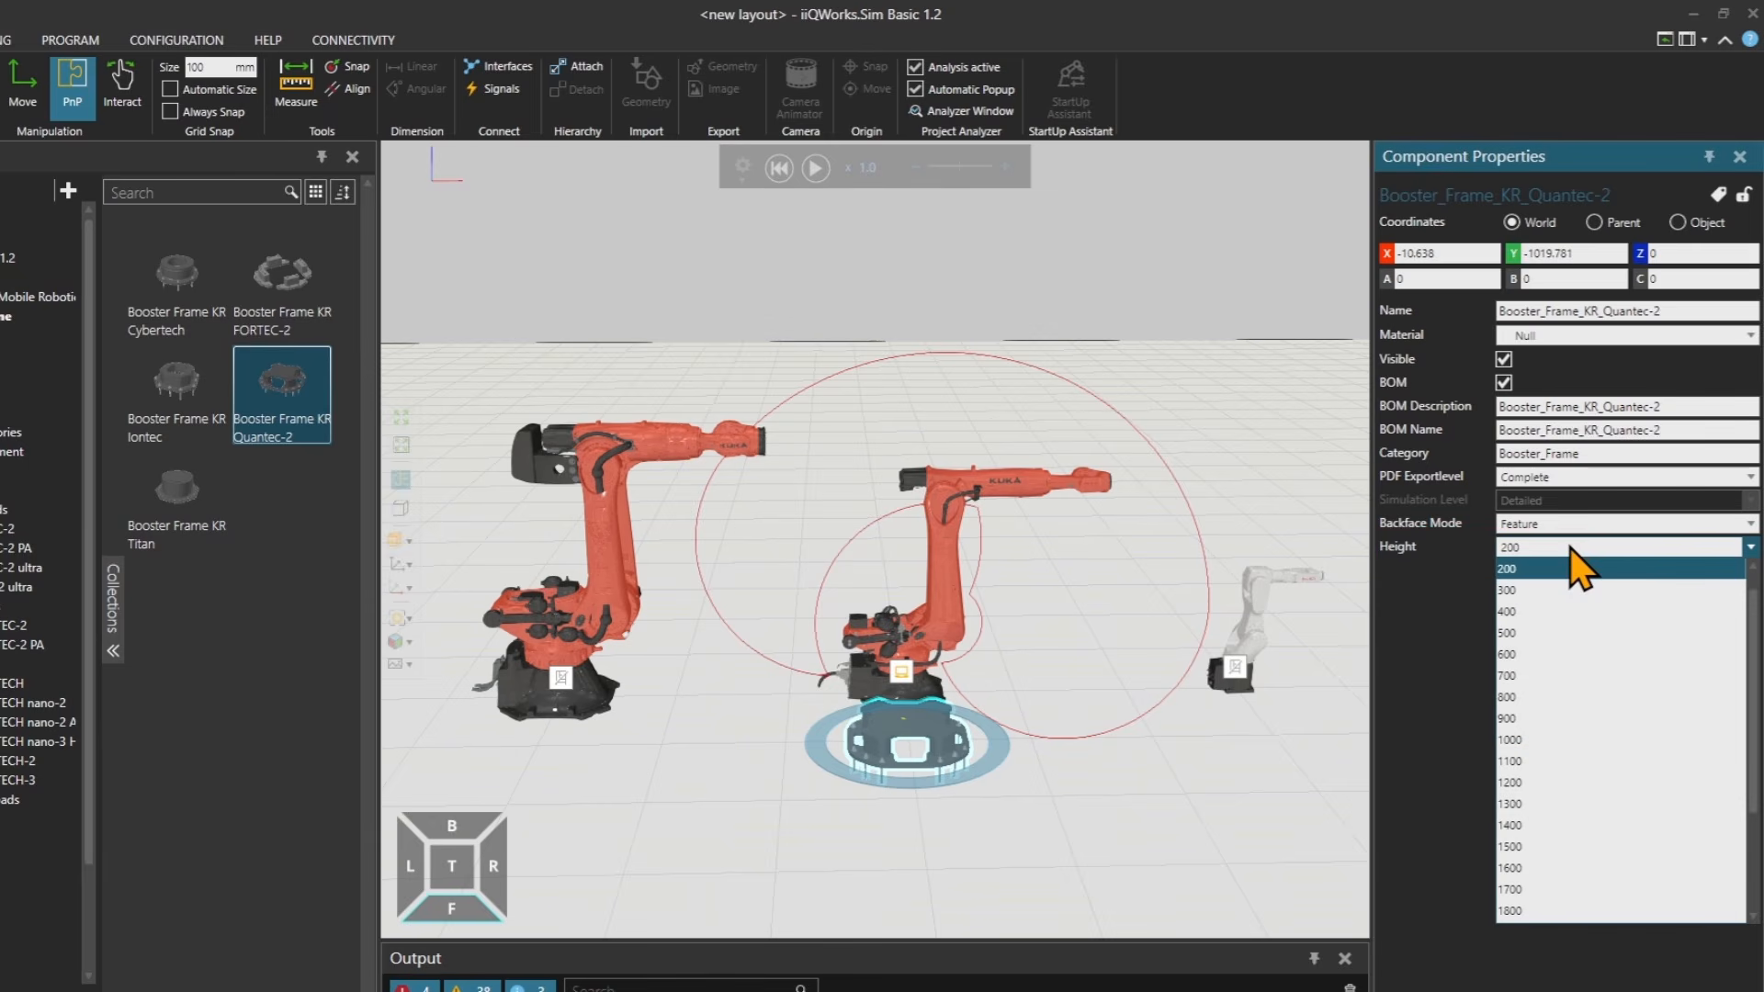
click(1530, 612)
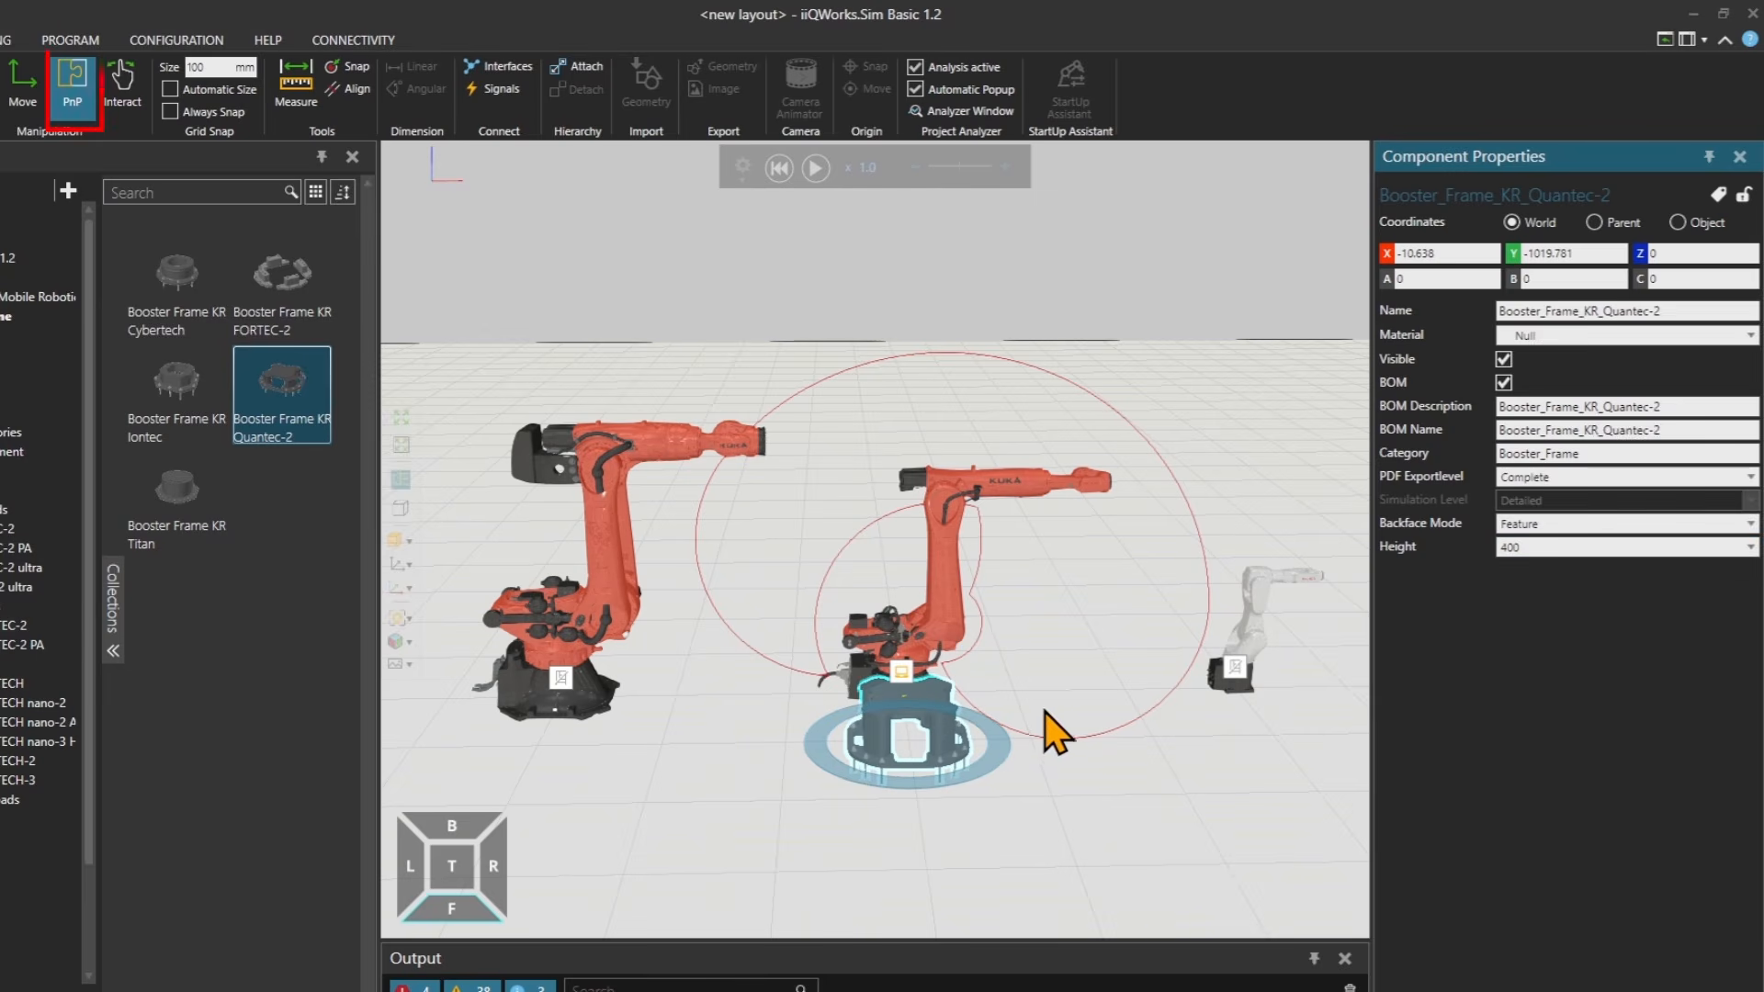
Plug the KR 120 R2700-2 robot onto the top of the booster frame with PnP.
click(79, 109)
right_drag(1066, 595, 964, 647)
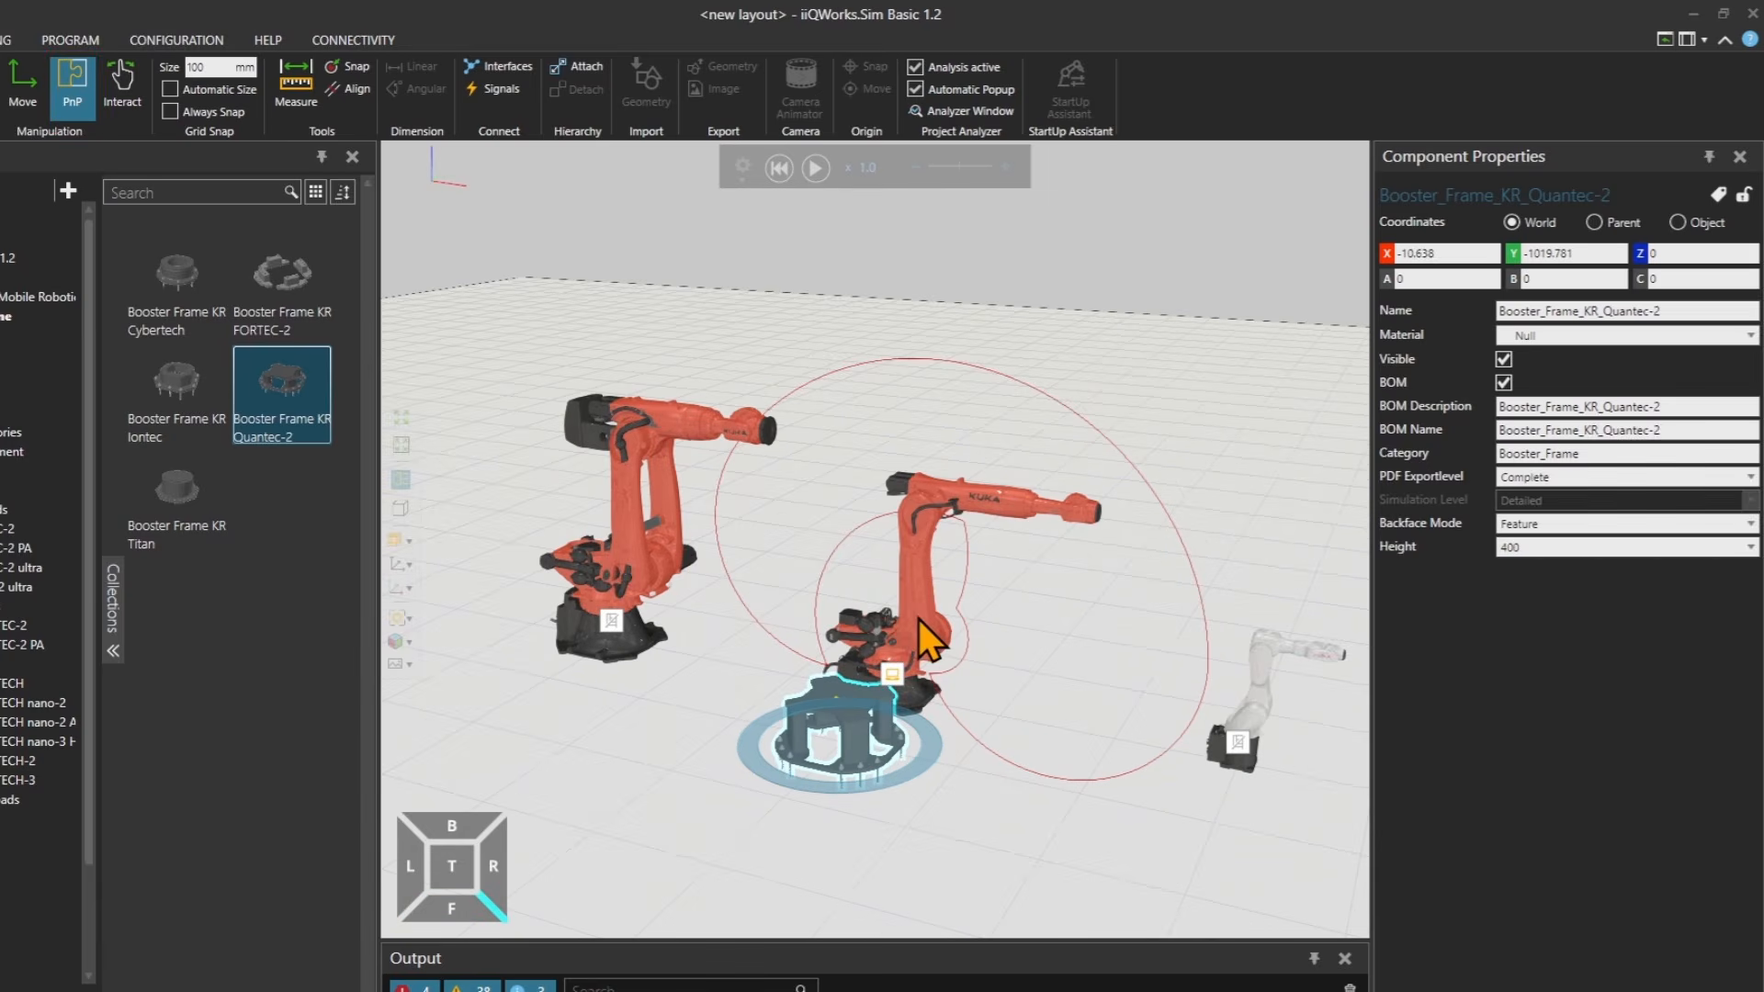
drag(918, 617, 894, 701)
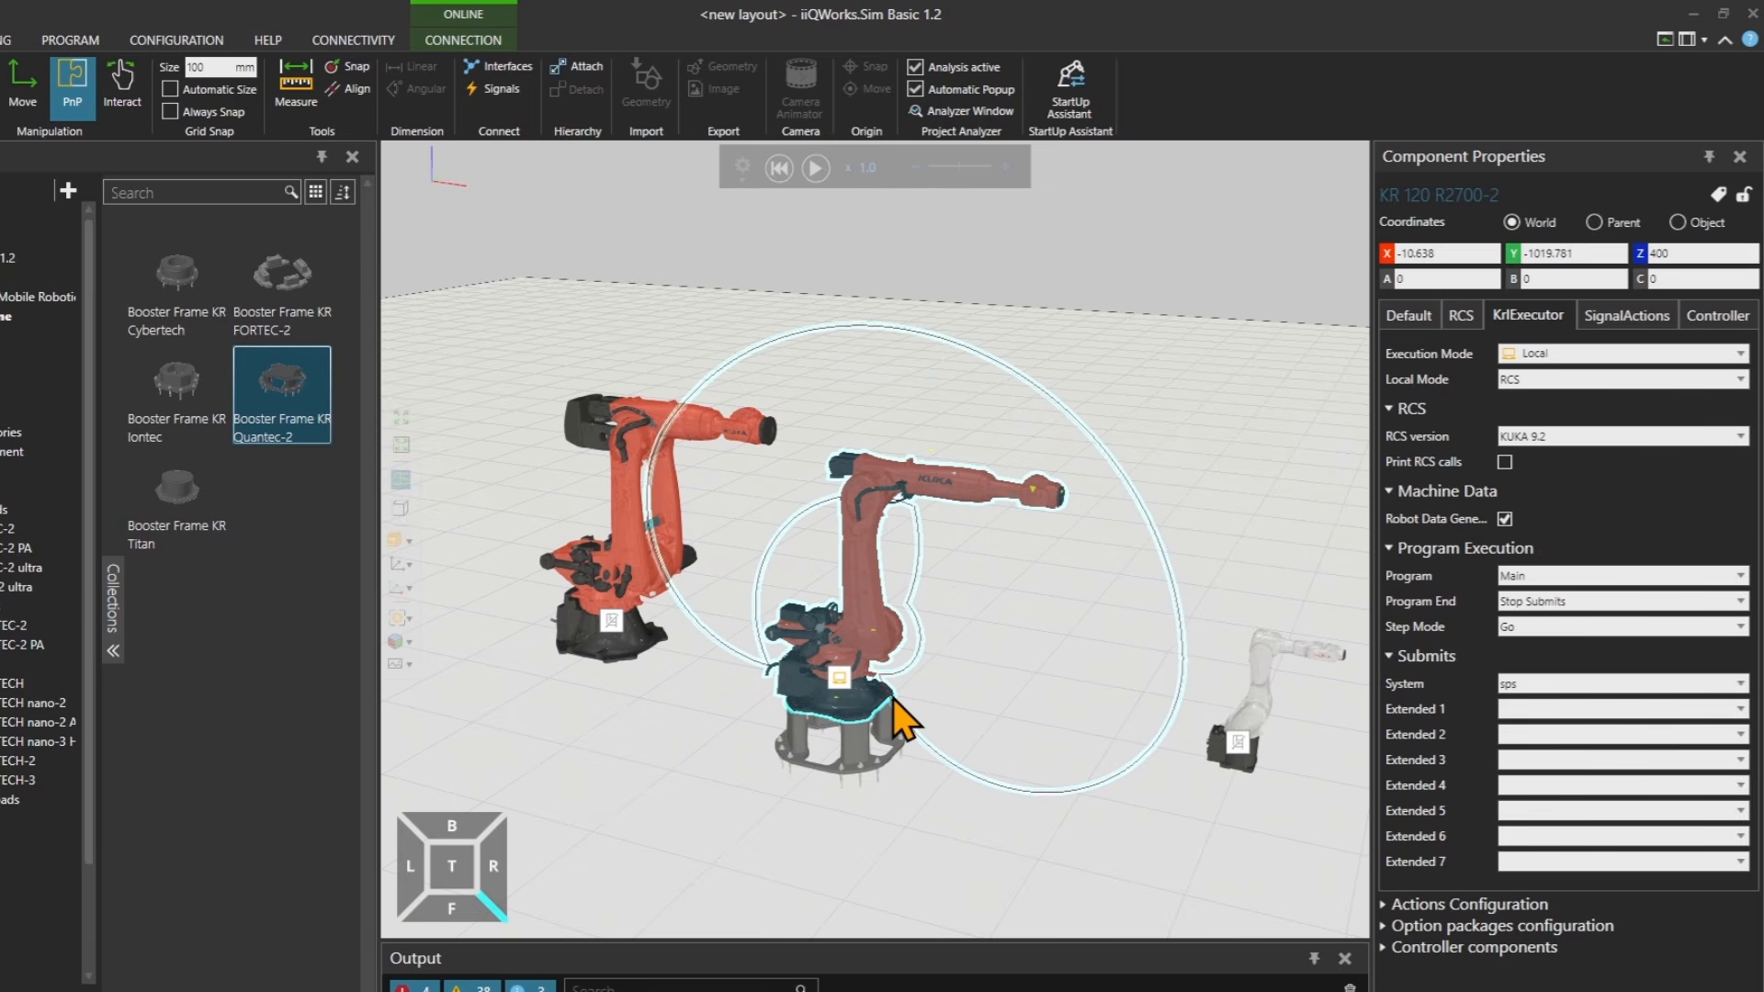
drag(894, 701, 891, 703)
scroll(836, 733, up, 5)
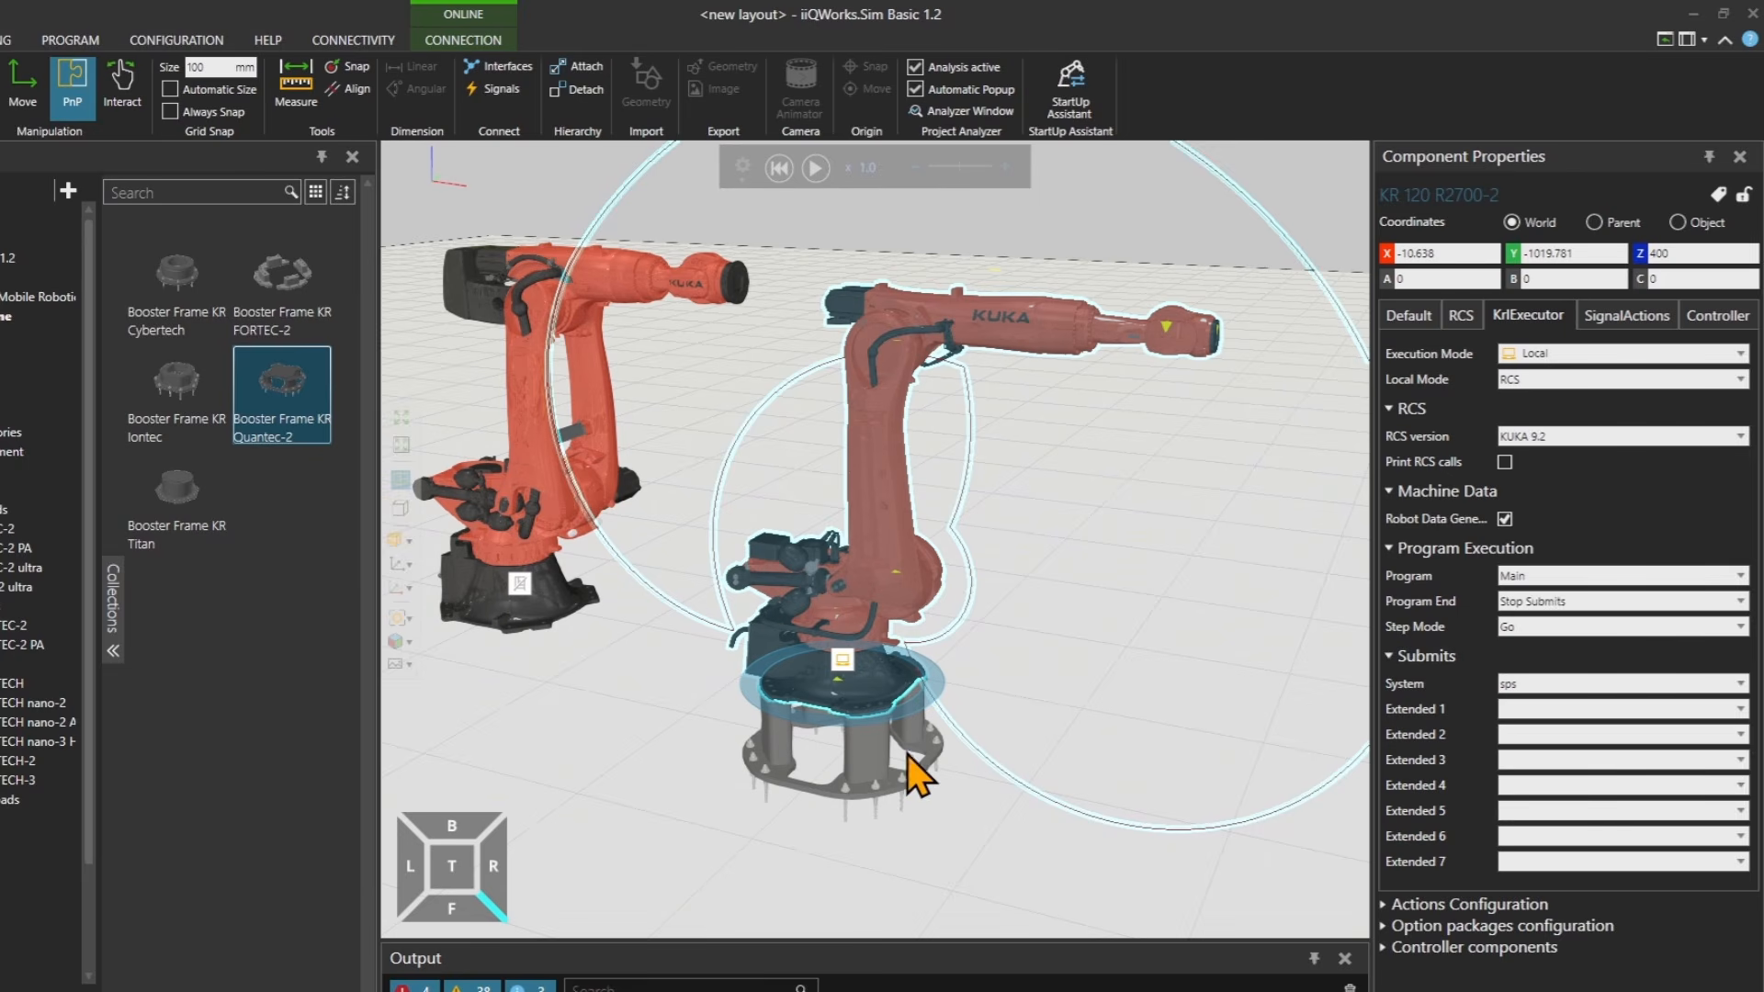
click(884, 748)
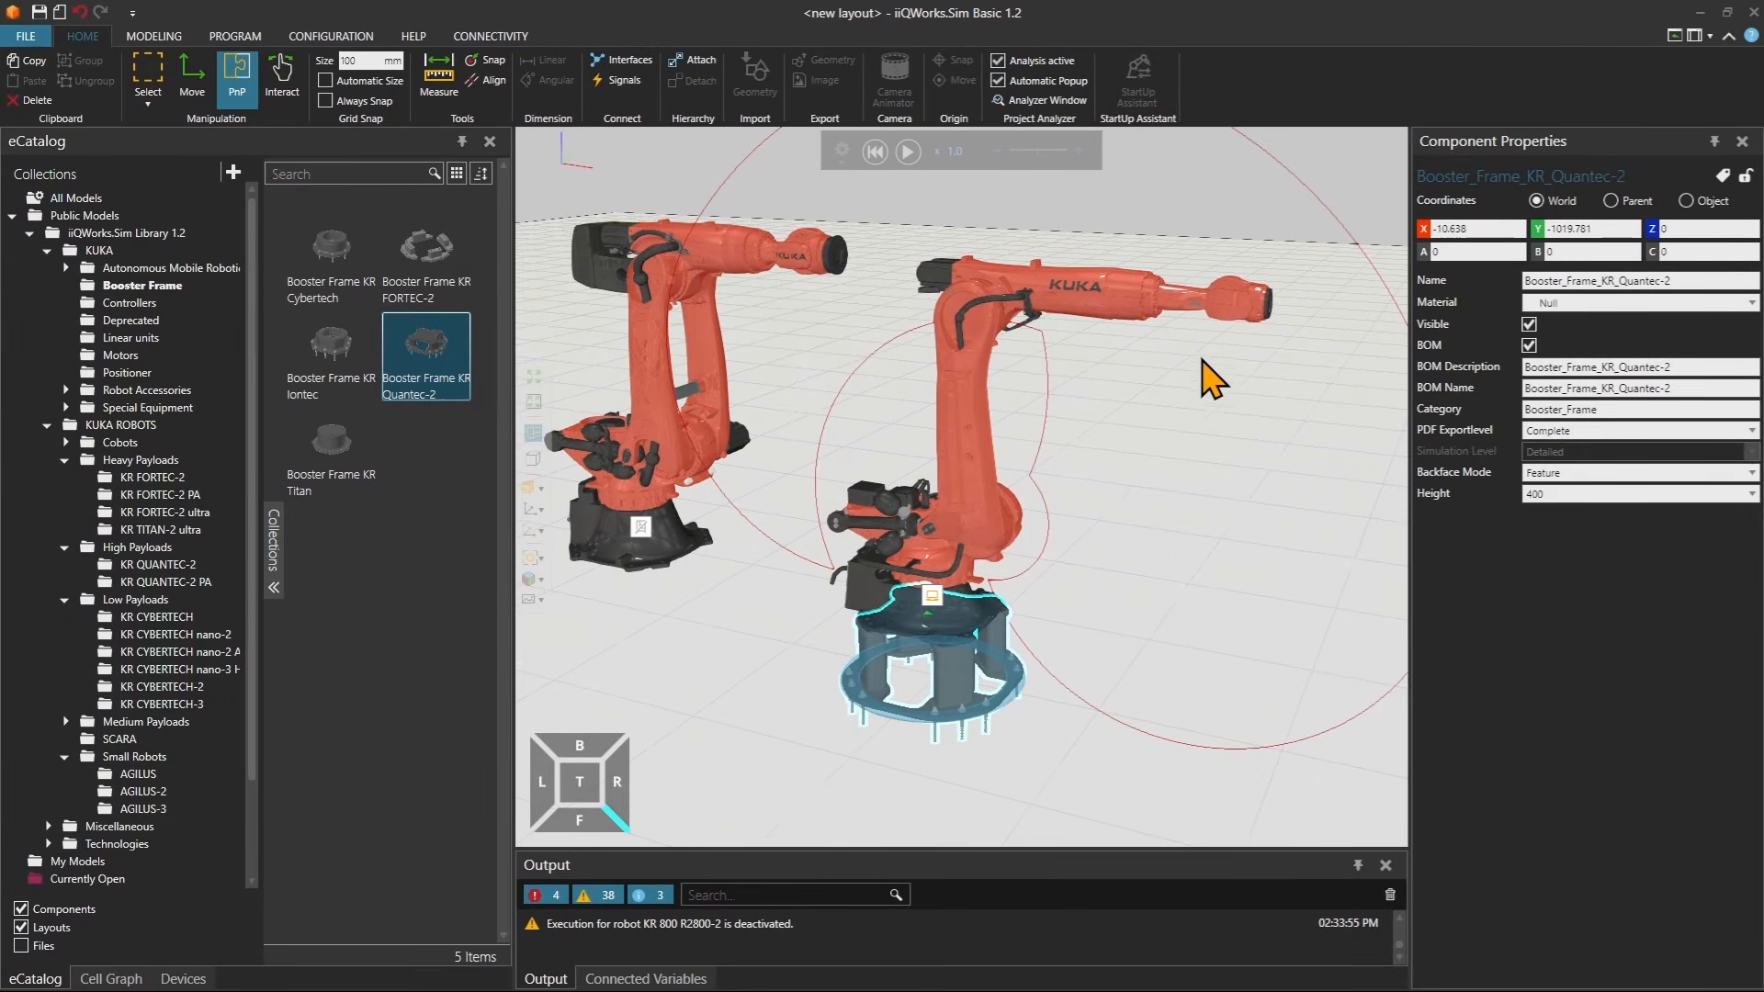
Set the booster frame's X coordinate to 0.
click(1423, 231)
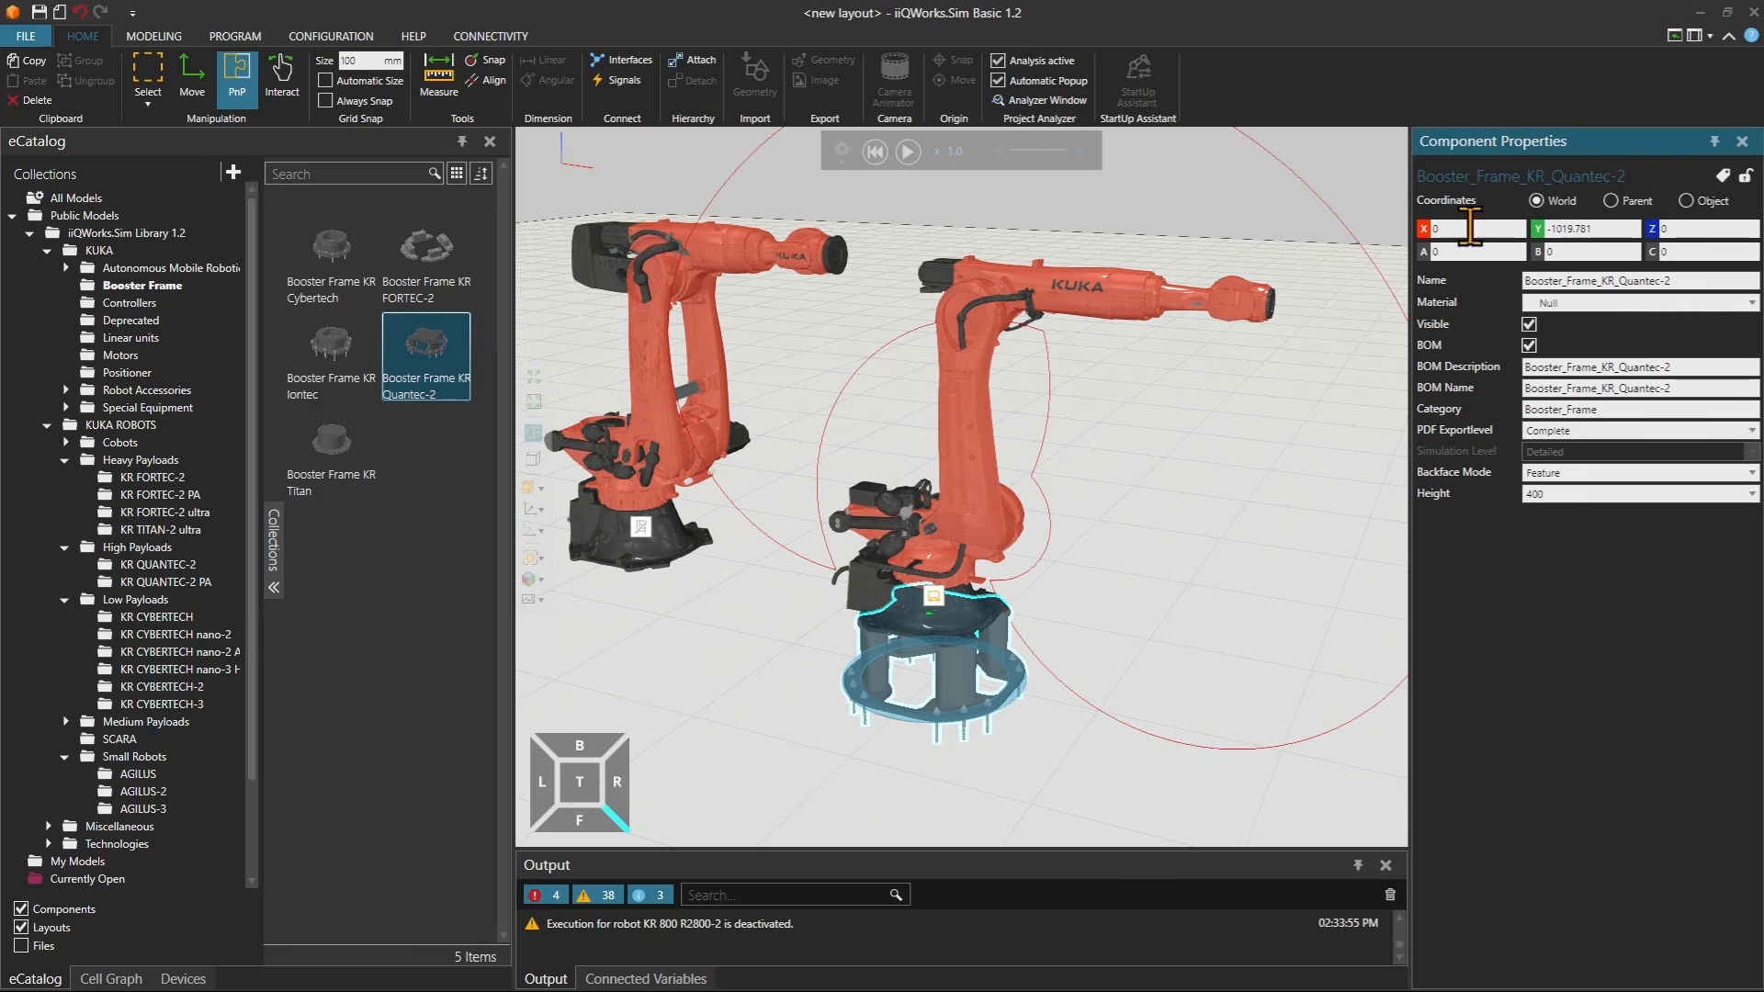
click(1538, 228)
click(1282, 521)
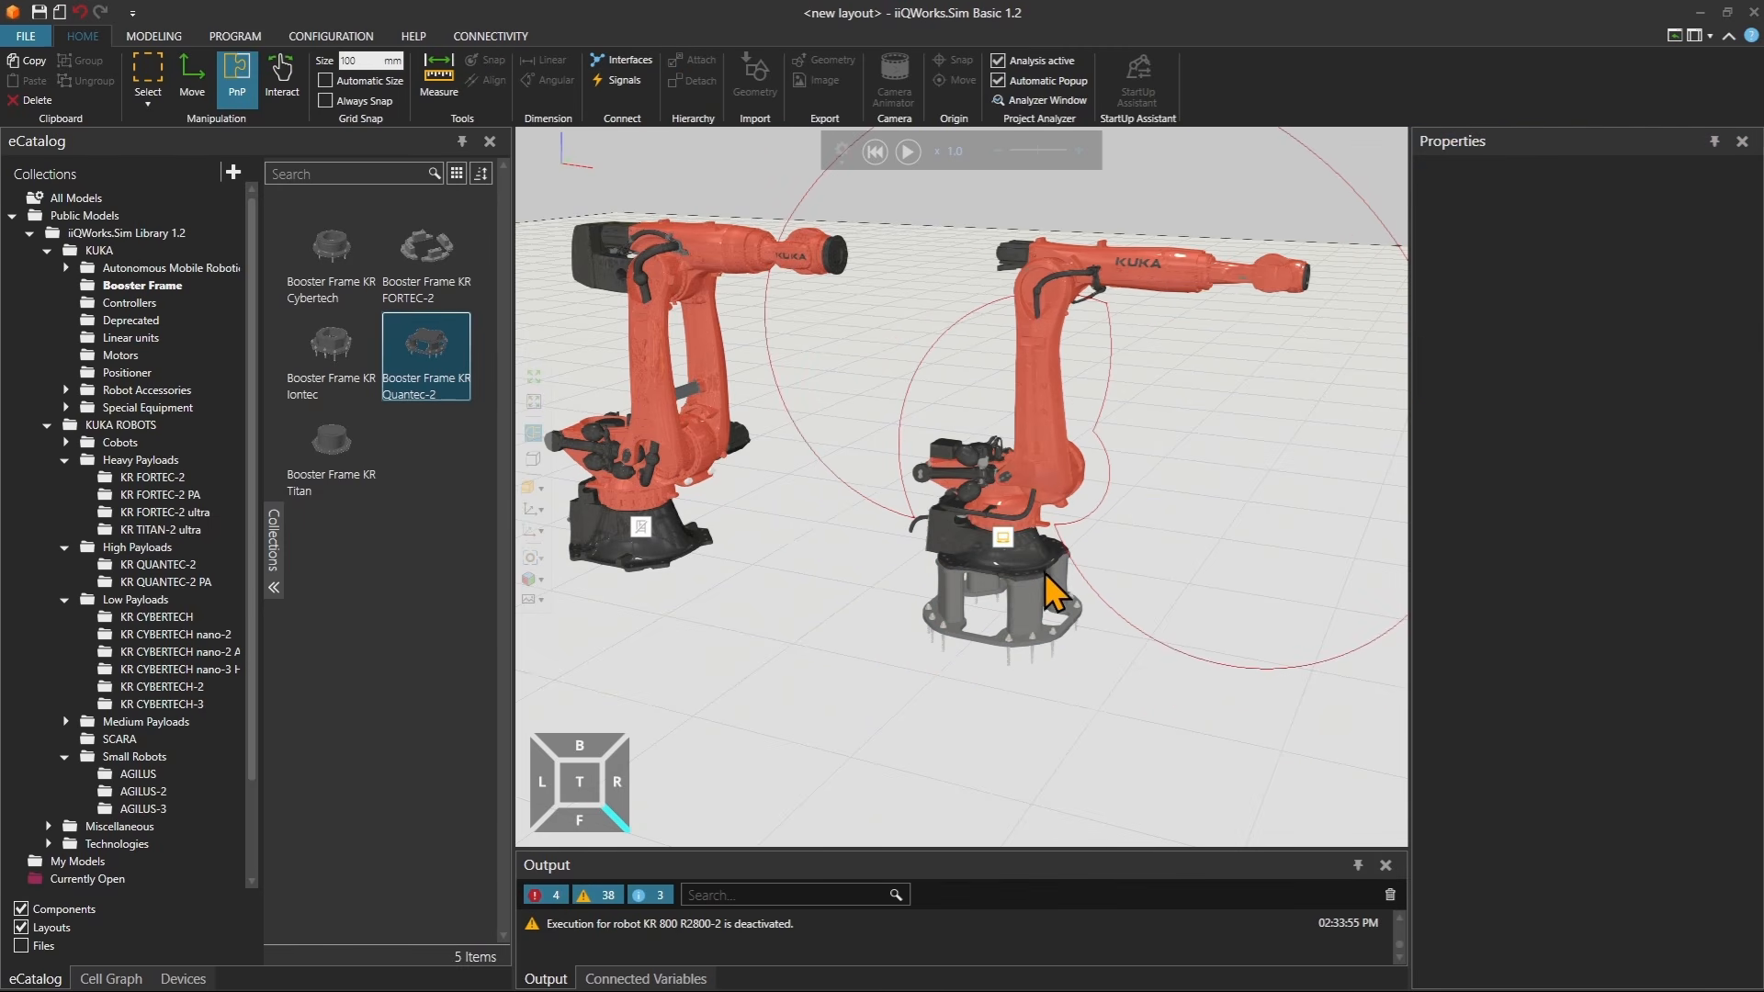
Open KUKA > Linear units in the catalog and place a KL5000 linear unit in the layout.
scroll(955, 559, down, 4)
middle_drag(1028, 558, 995, 553)
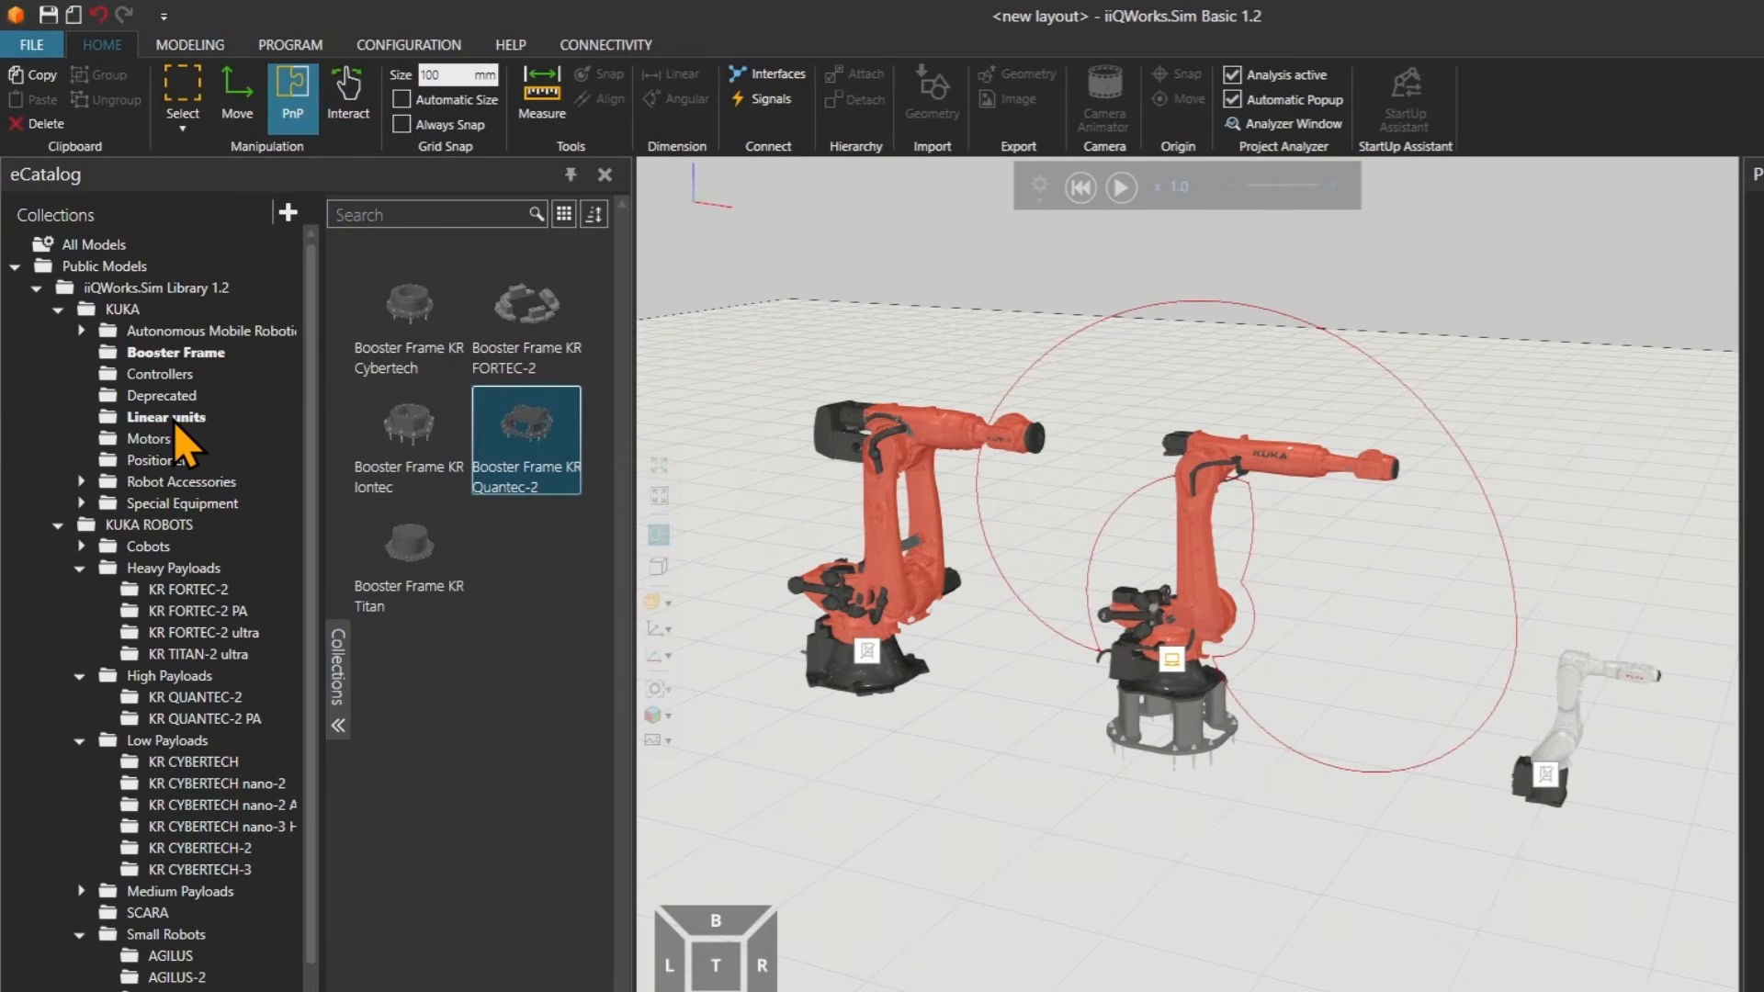
click(184, 441)
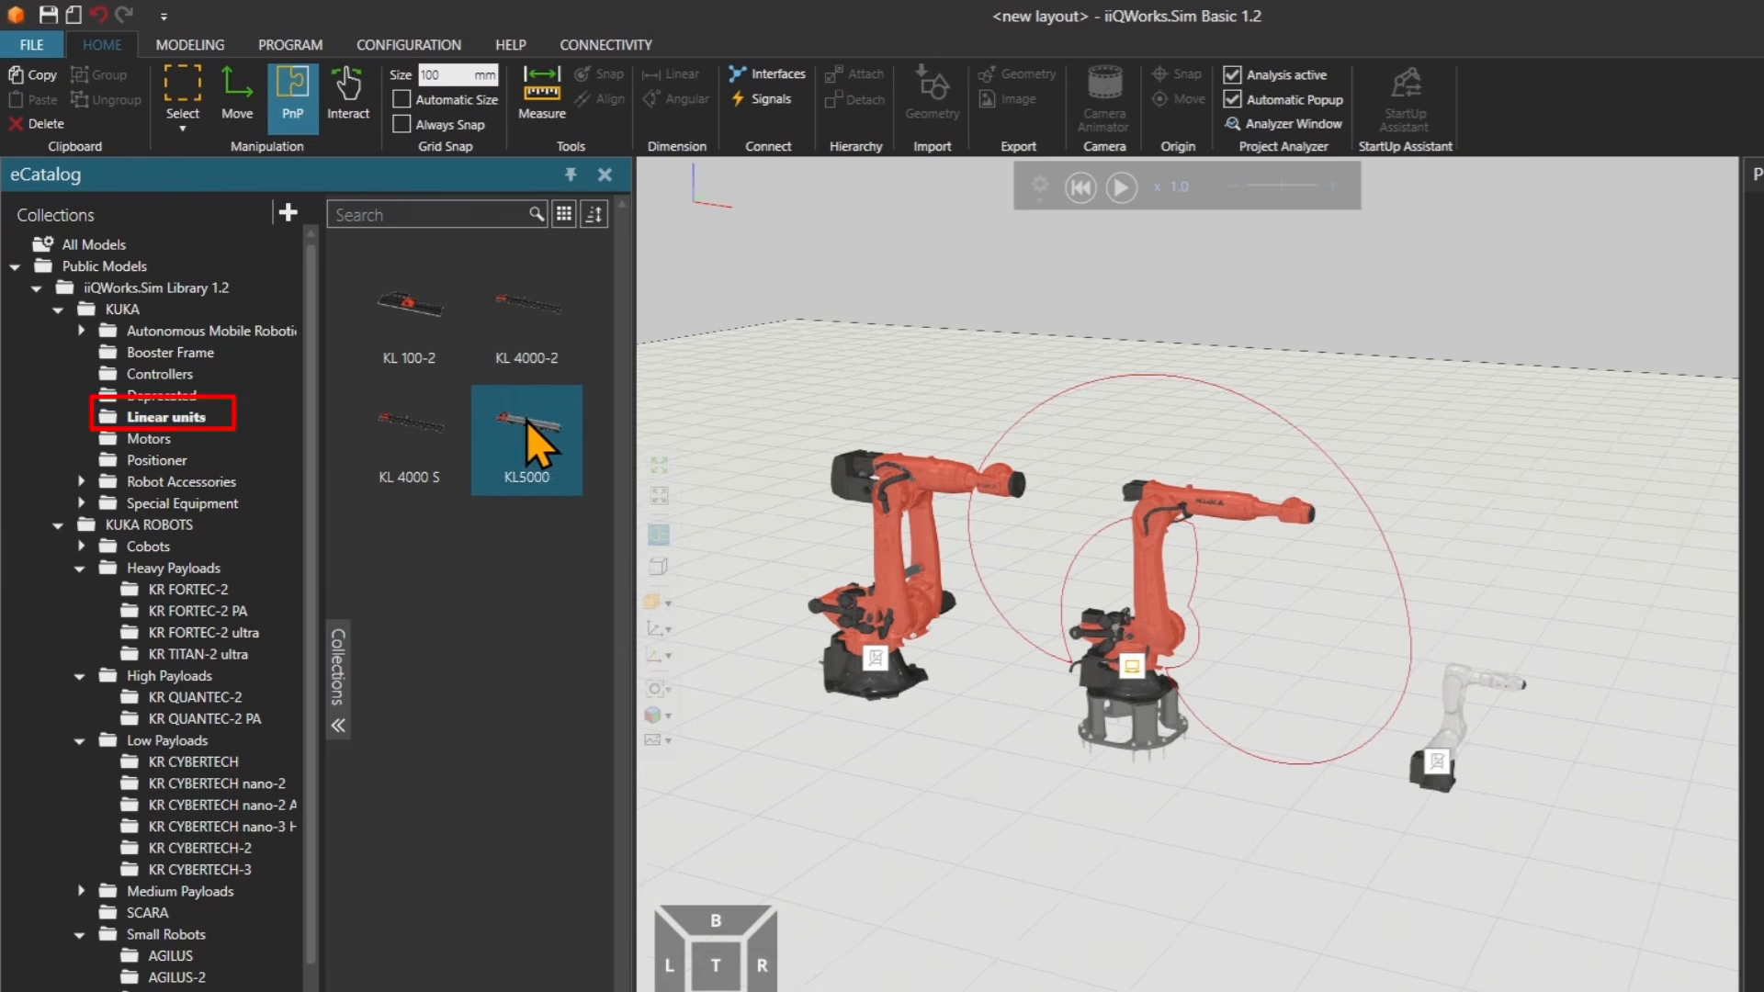
mouse_move(547, 431)
drag(538, 430, 746, 754)
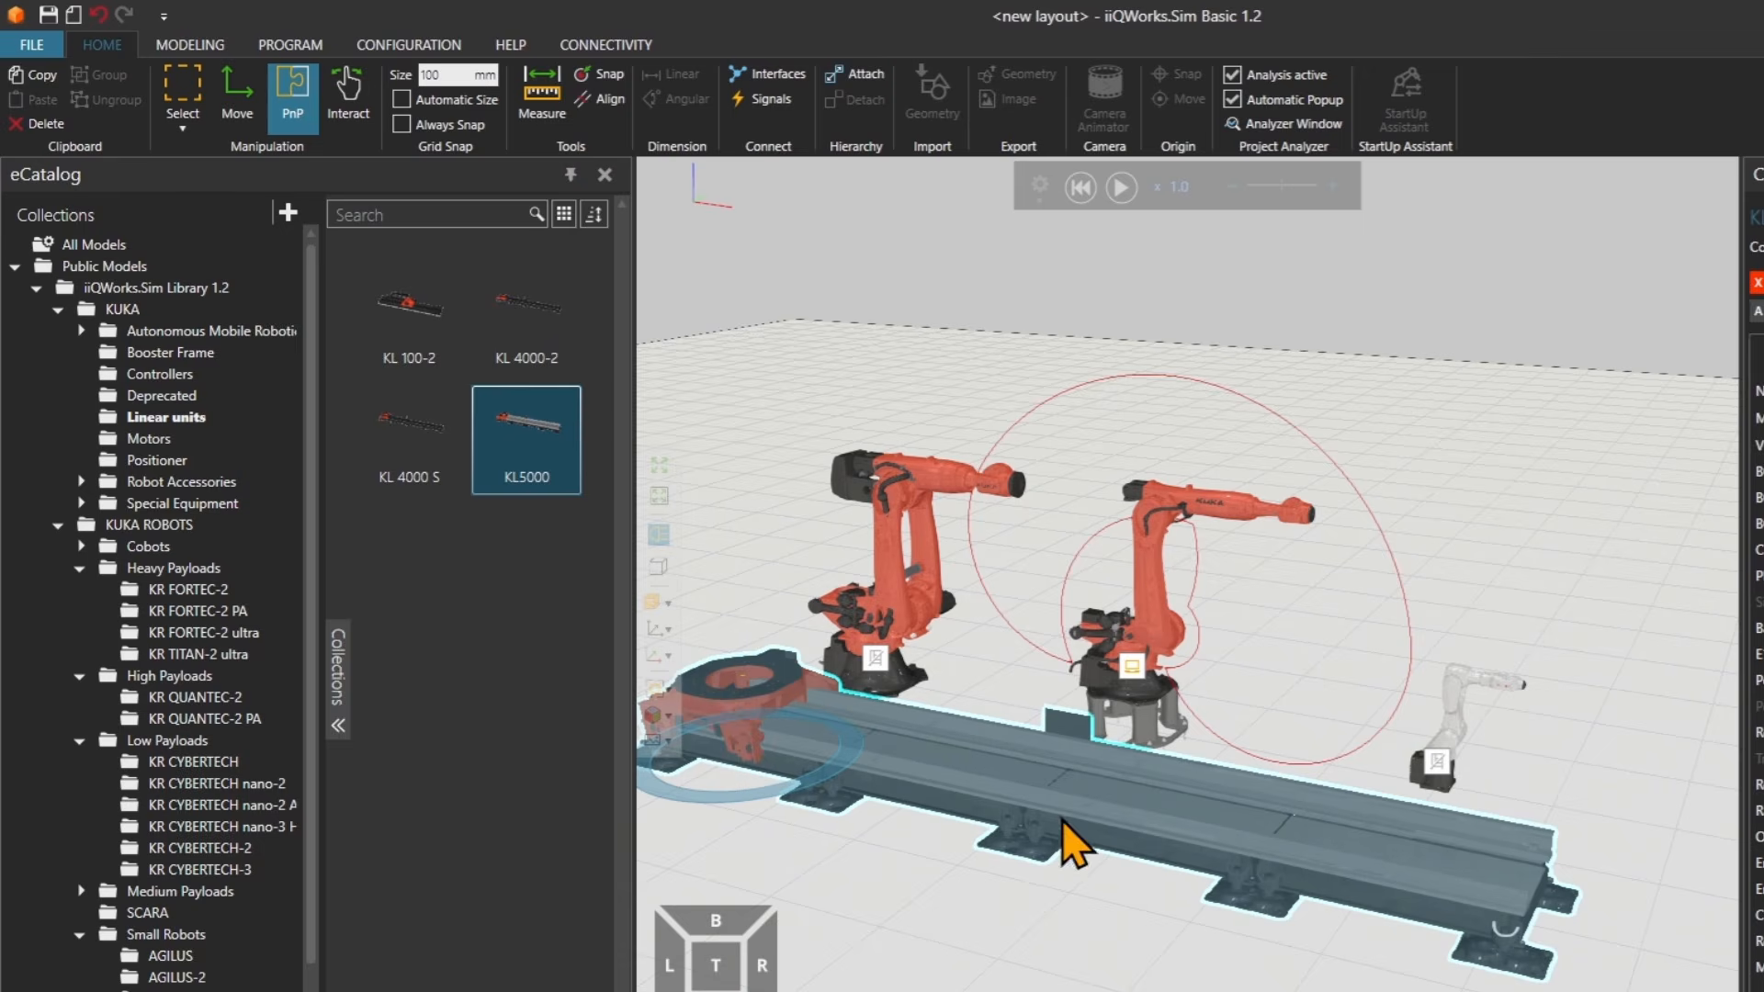
Set the KL5000 linear unit's Robot_Type to Fortec.
middle_drag(922, 733, 1003, 726)
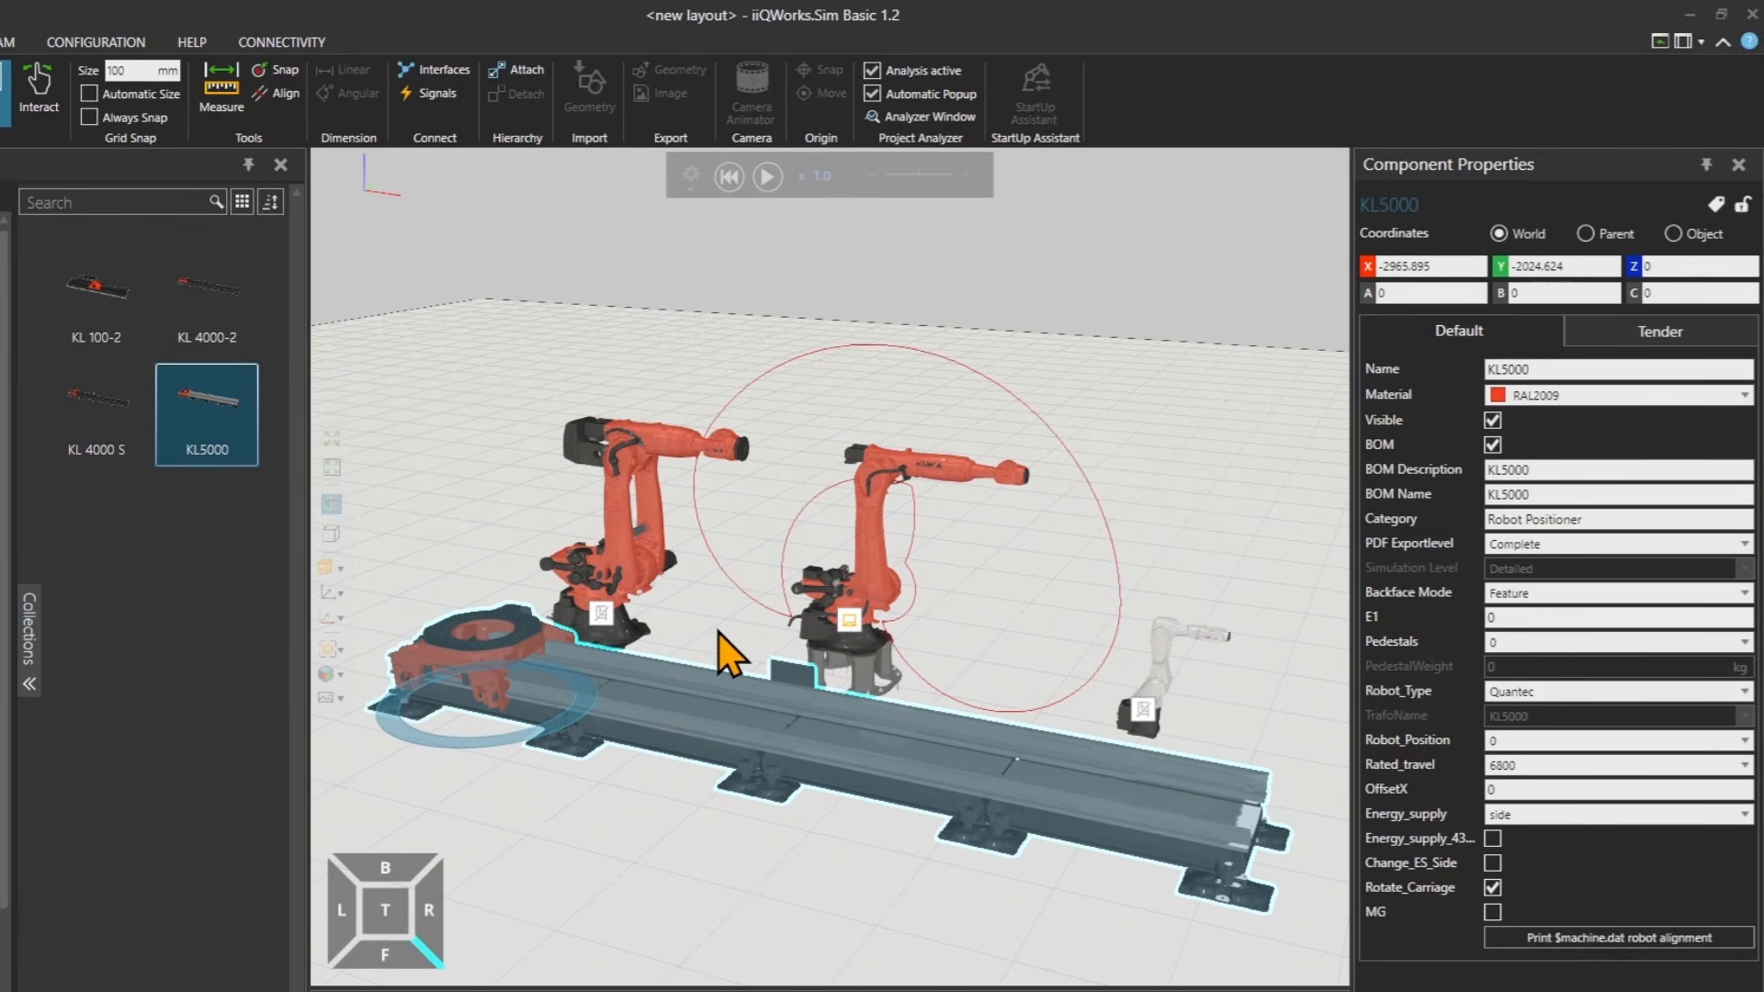
click(1565, 696)
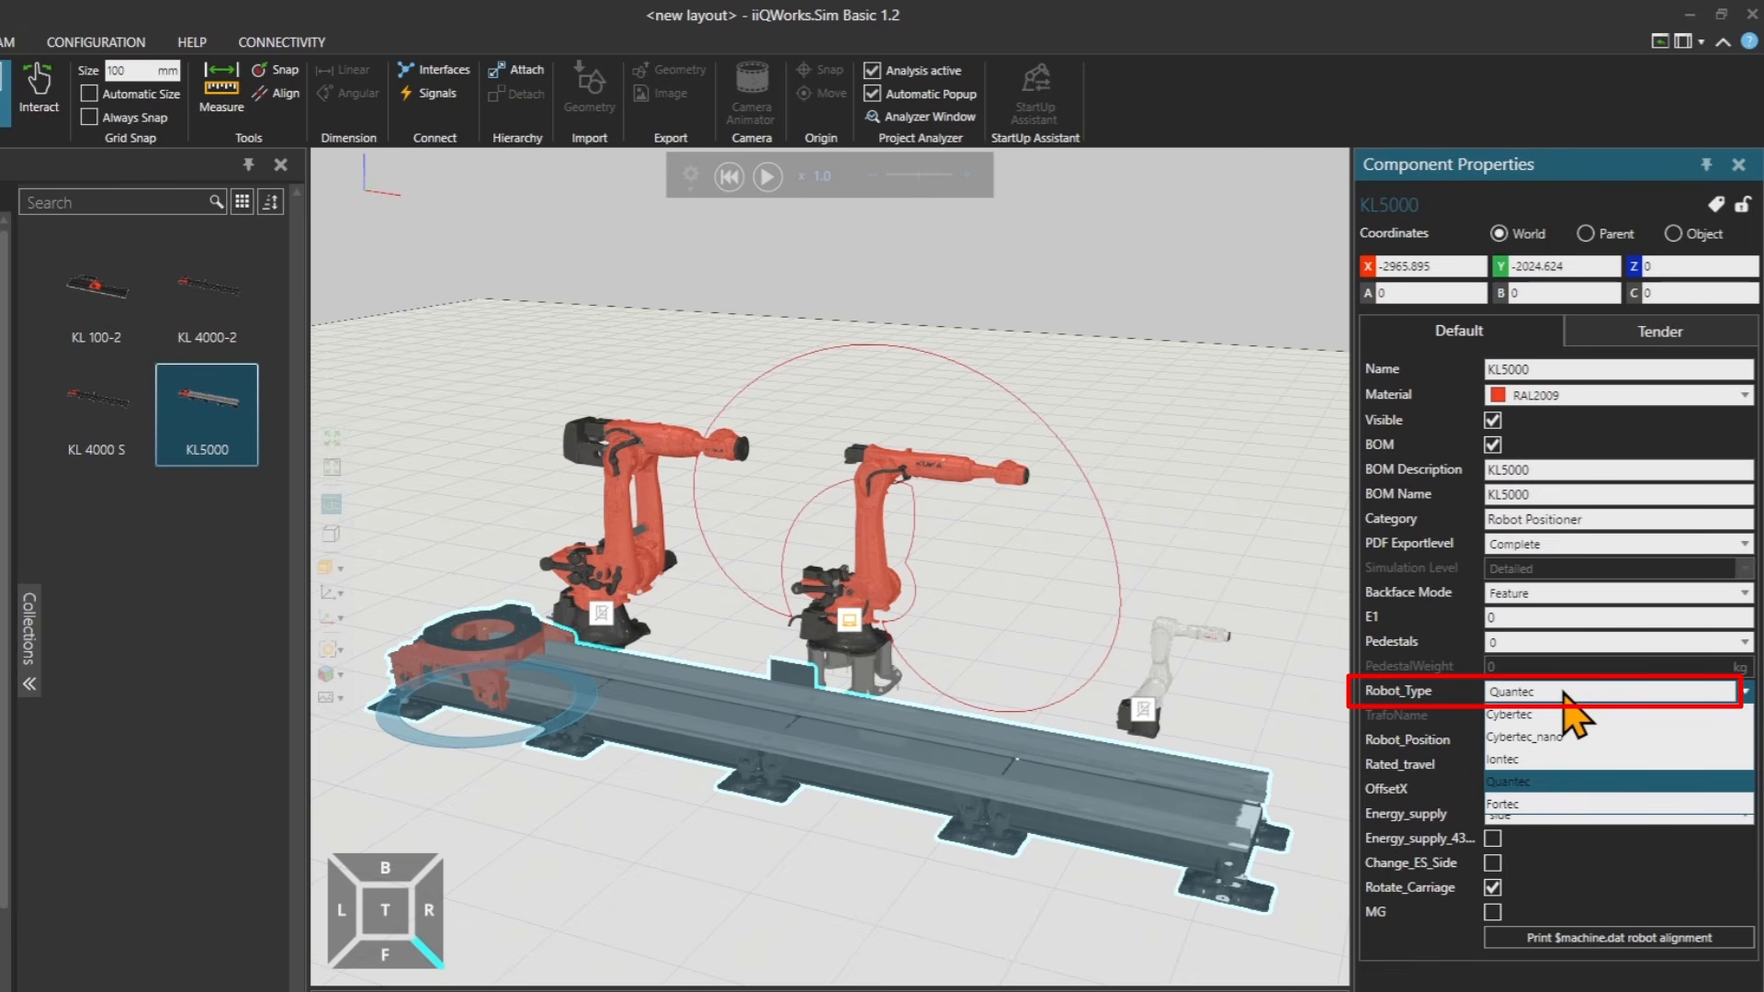
click(1514, 806)
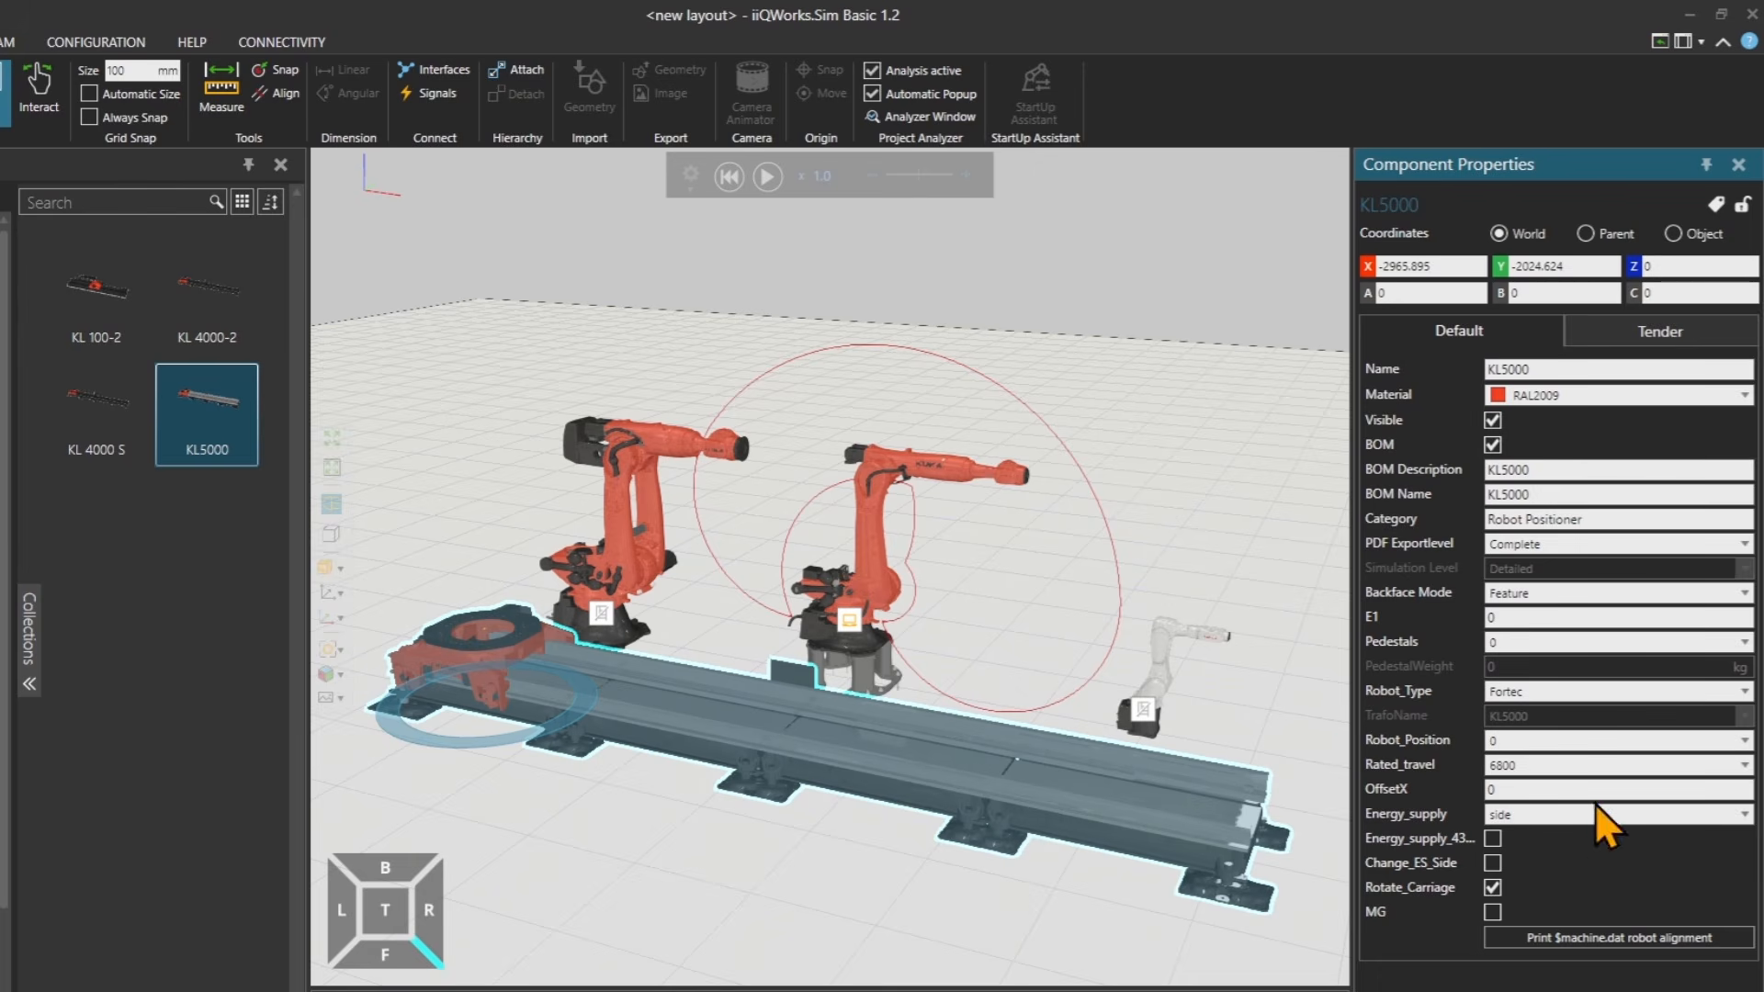
Plug the KR 800 R2800-2 robot onto the linear unit's carriage with PnP.
click(620, 597)
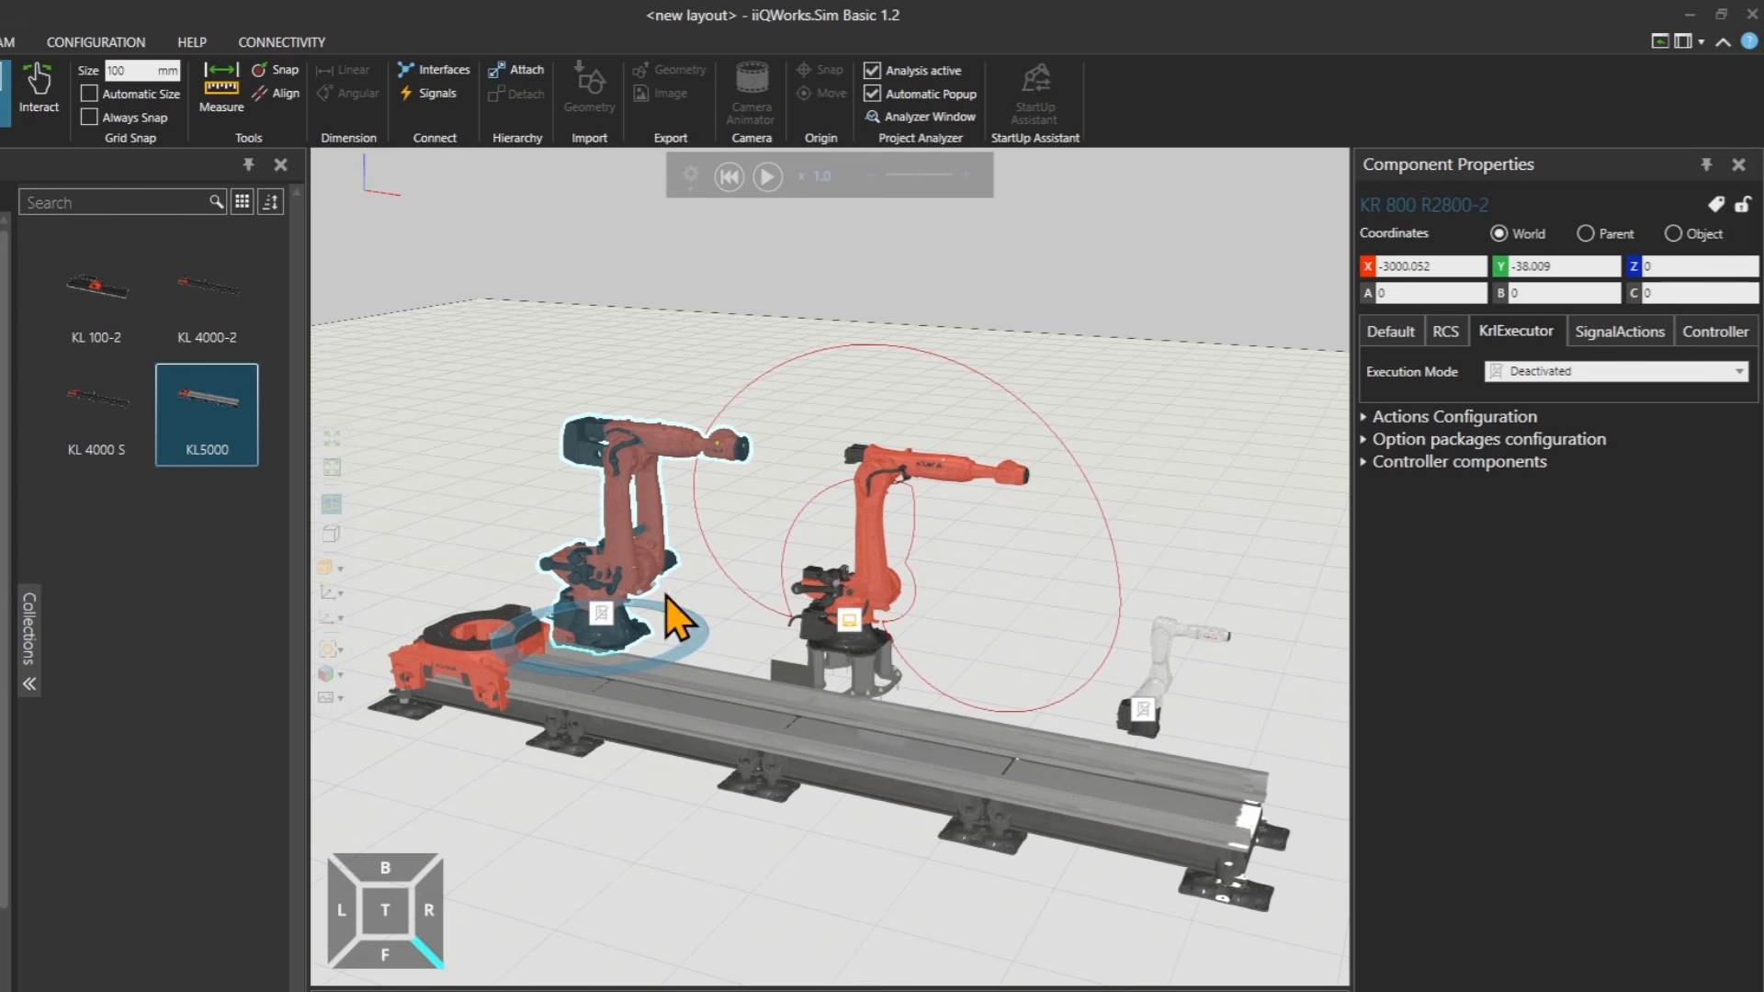
drag(641, 632, 527, 639)
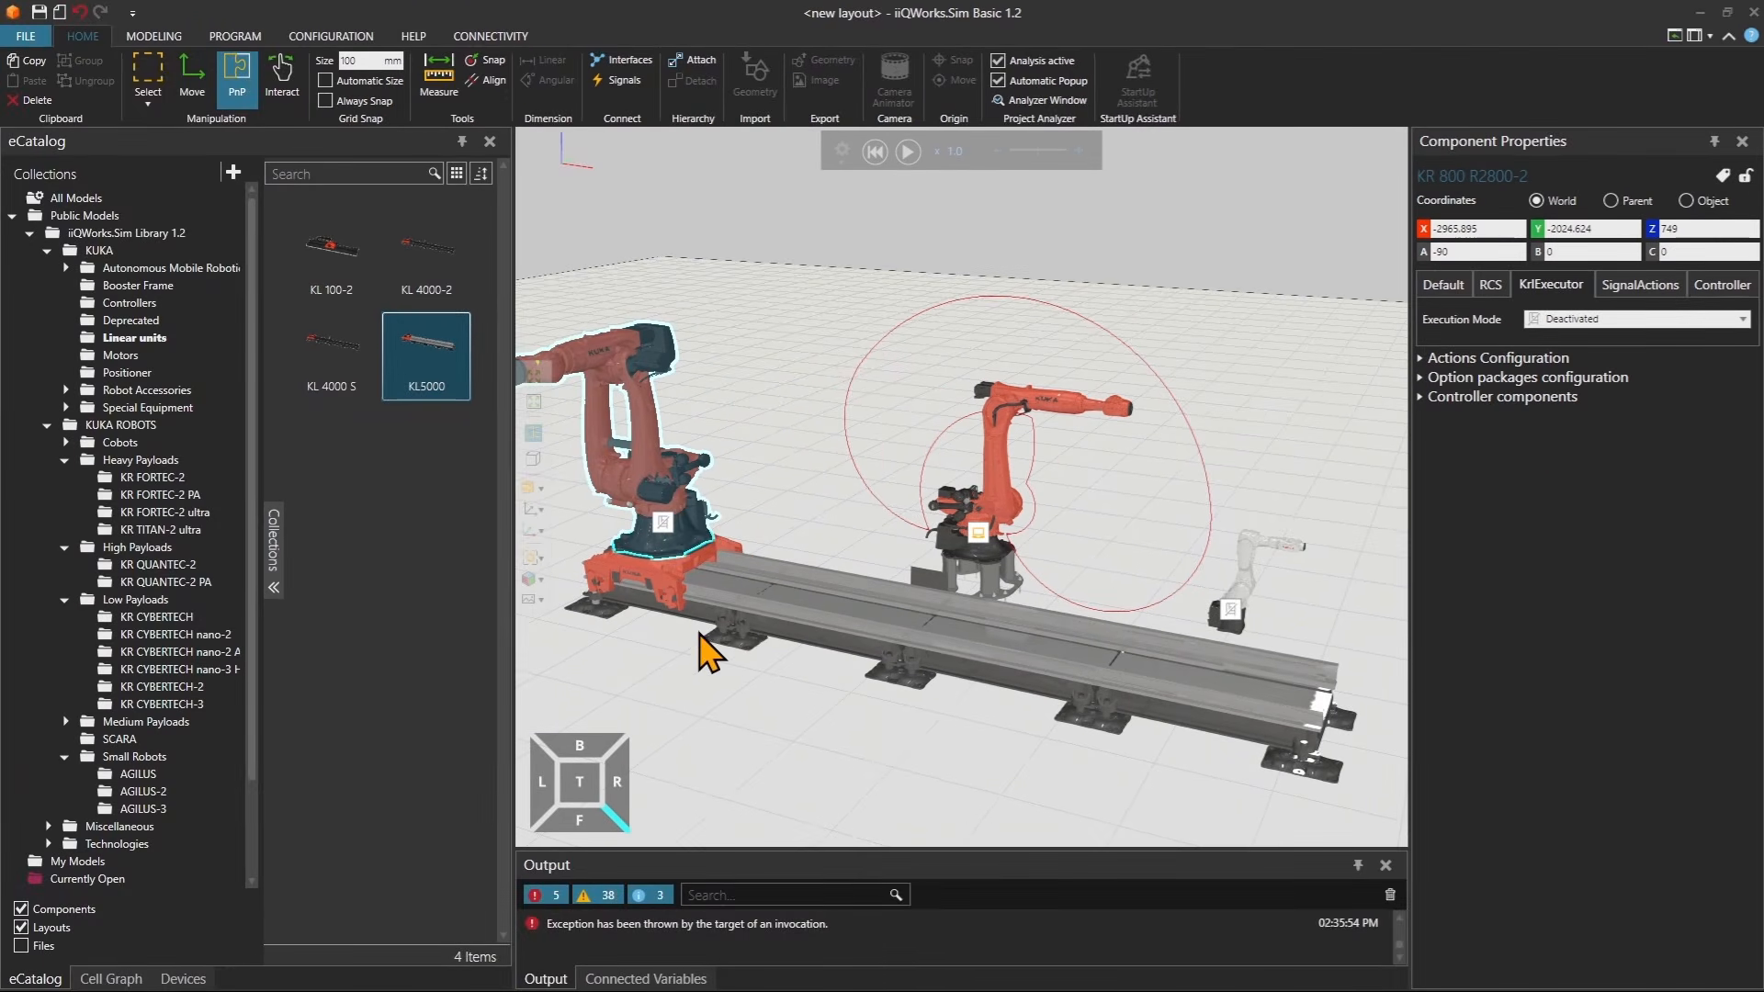
middle_drag(736, 586, 864, 608)
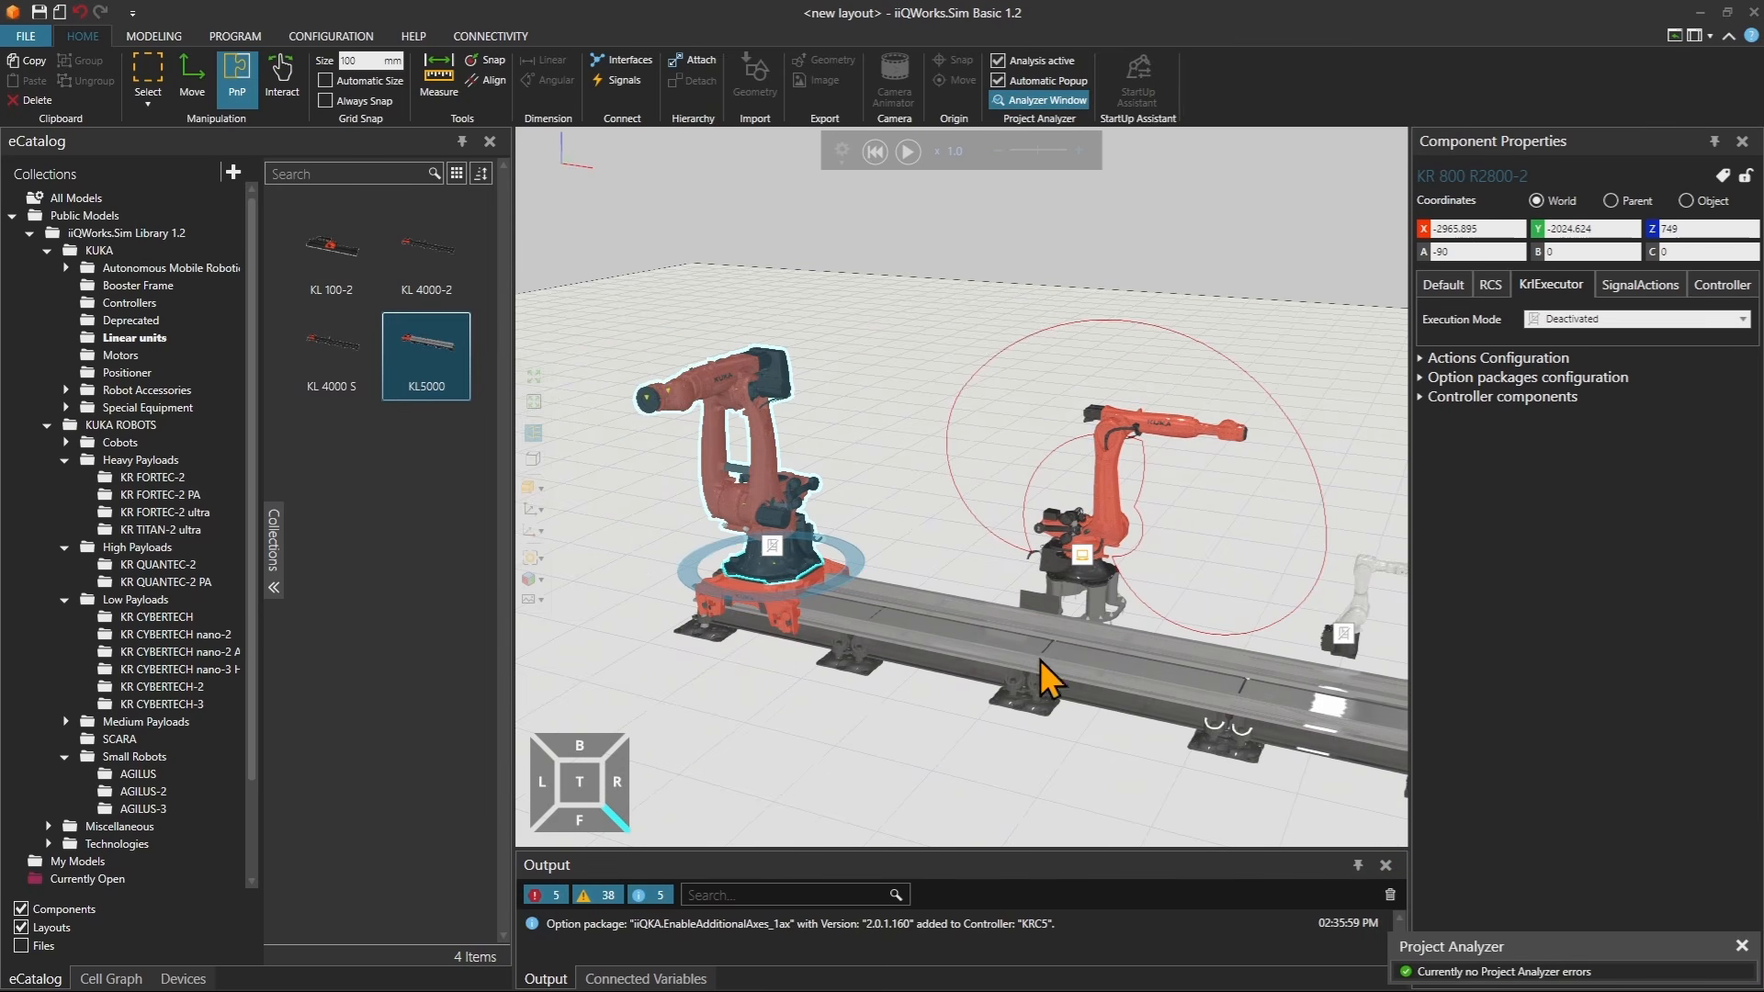
Slide the robot along the linear unit in Interact mode, then reset the simulation.
click(291, 79)
drag(788, 618, 850, 604)
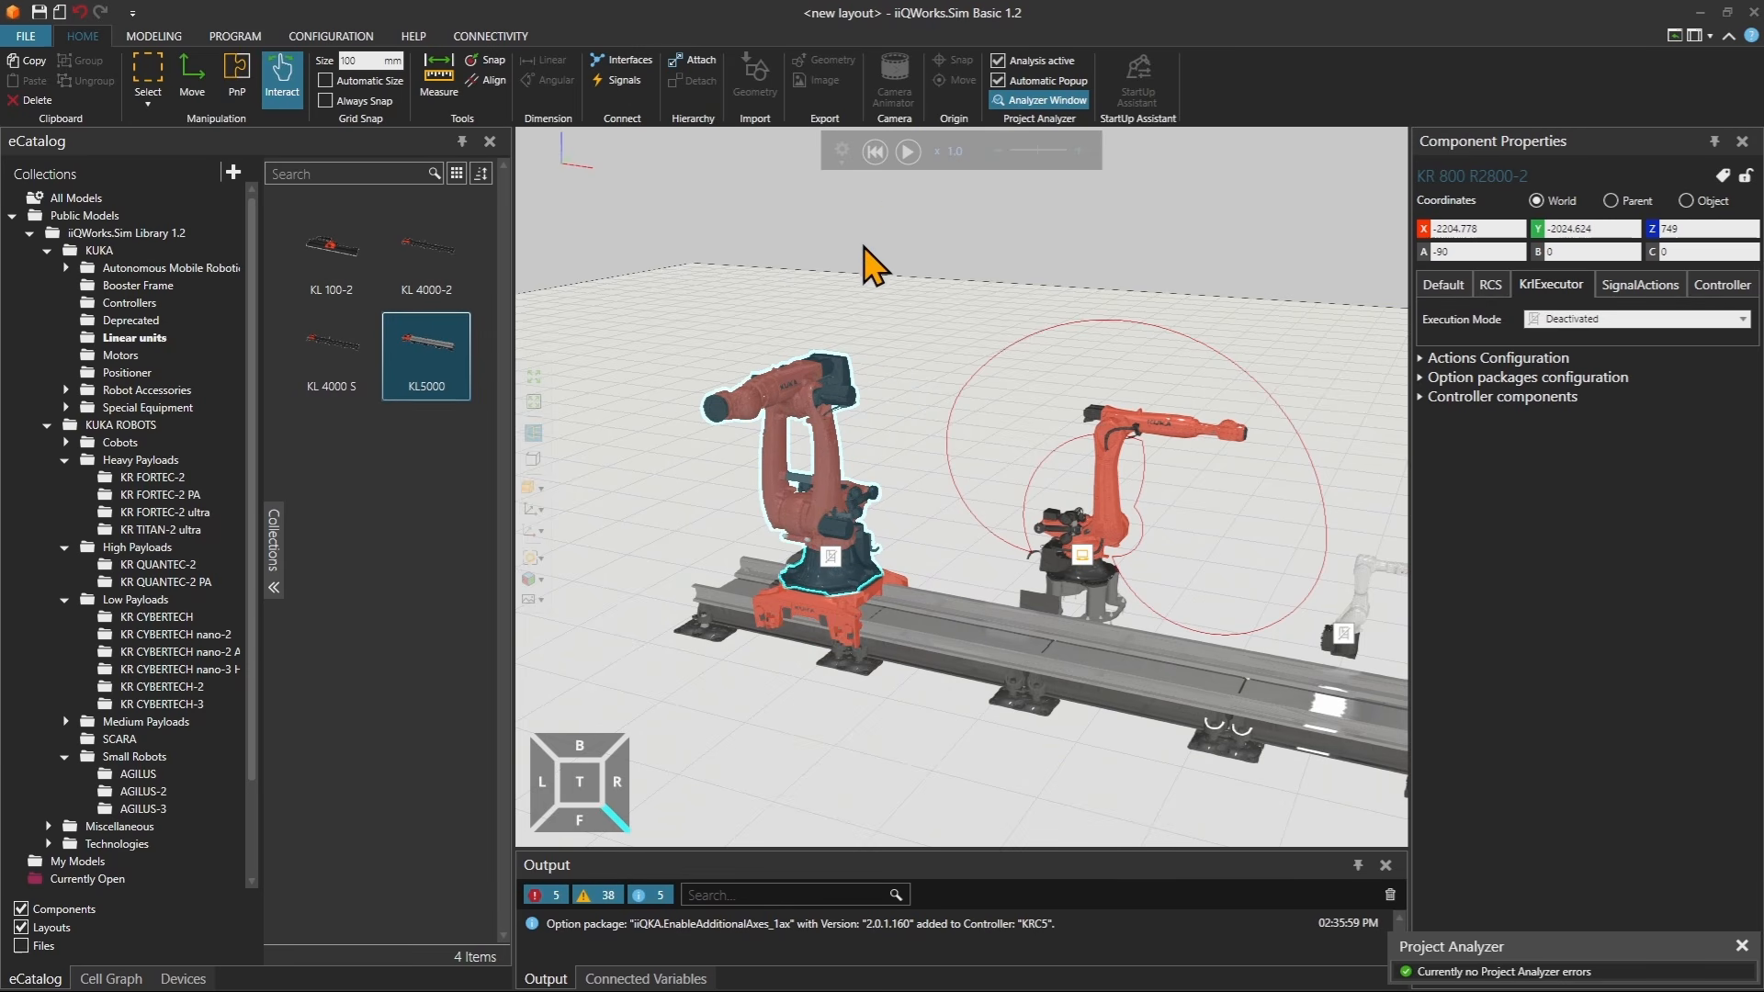
click(878, 157)
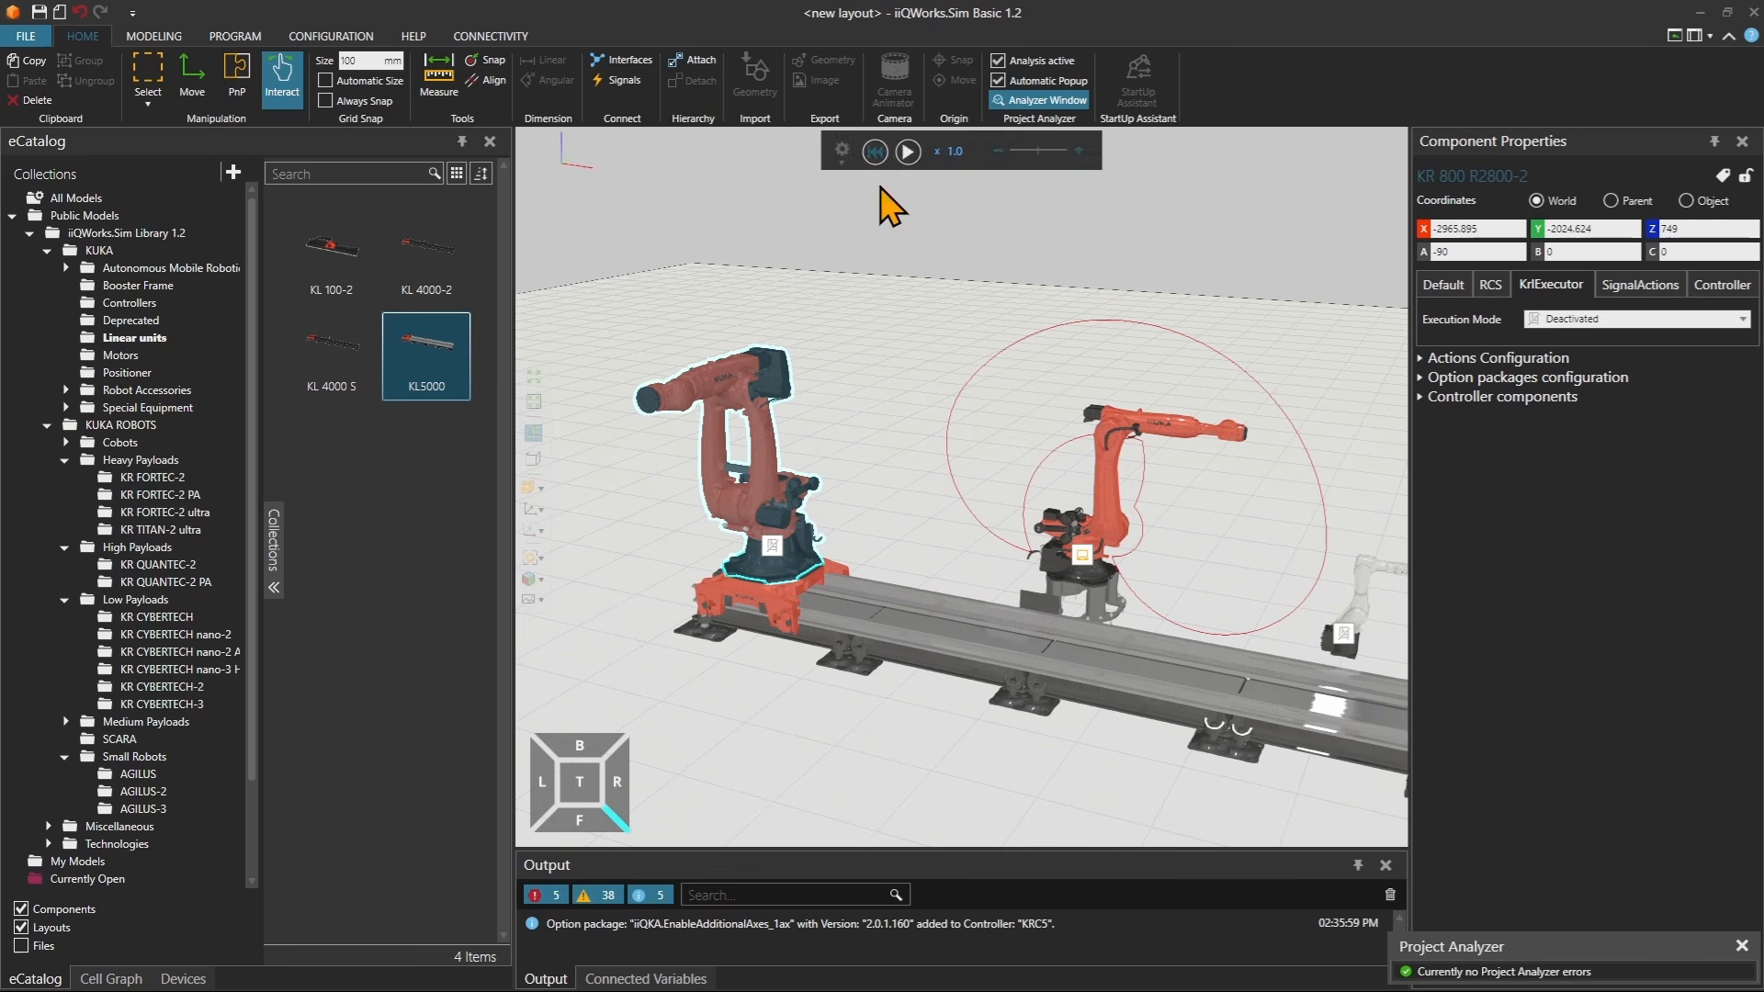
Set the KL5000 linear unit's Rated_travel to 8300.
click(889, 654)
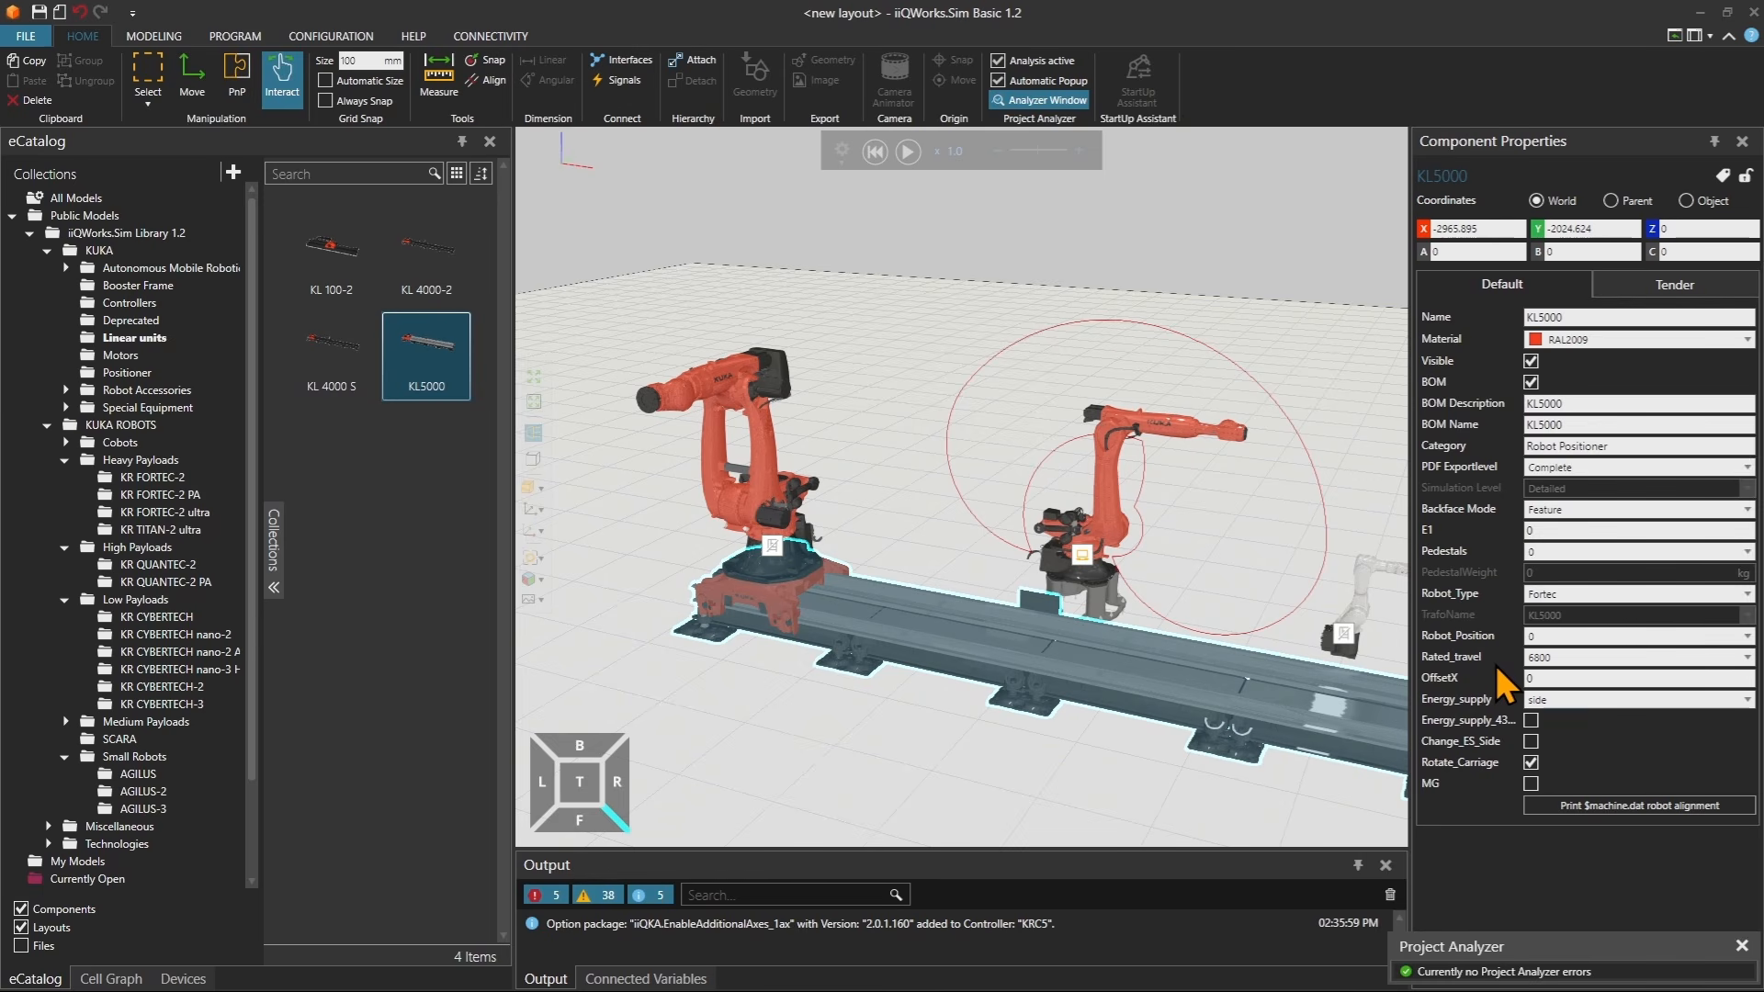
middle_drag(1330, 641, 1271, 603)
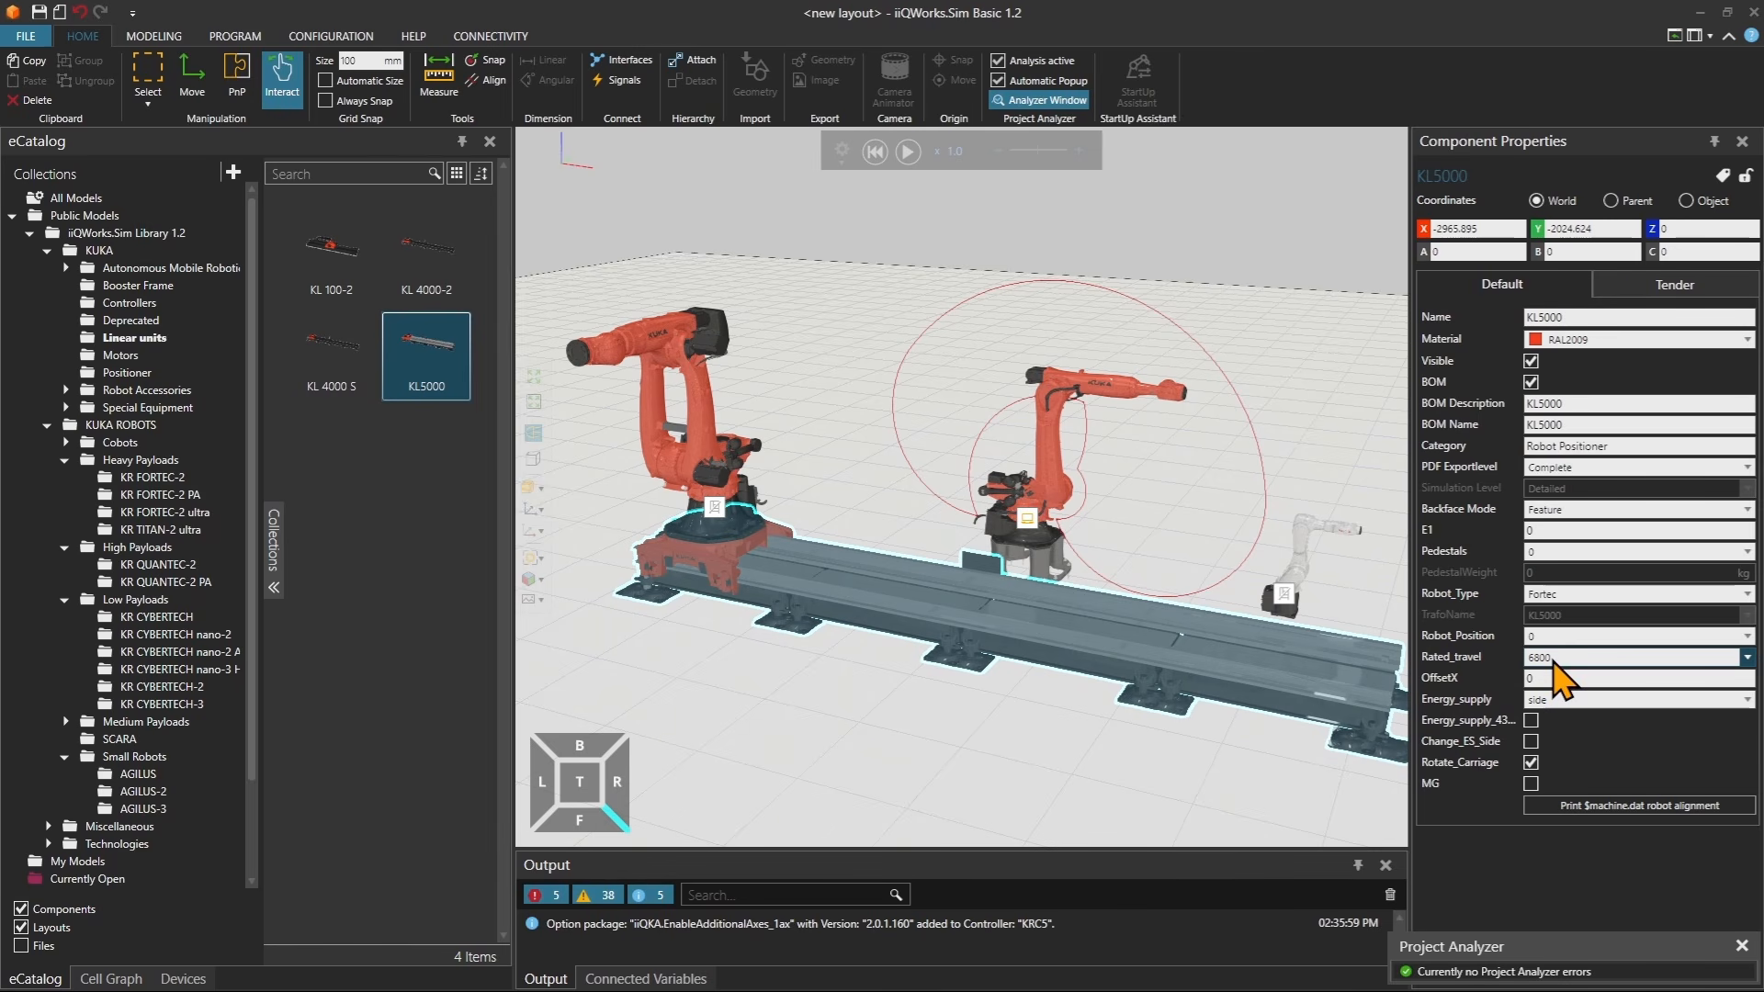
right_drag(1353, 673, 1334, 670)
click(1557, 660)
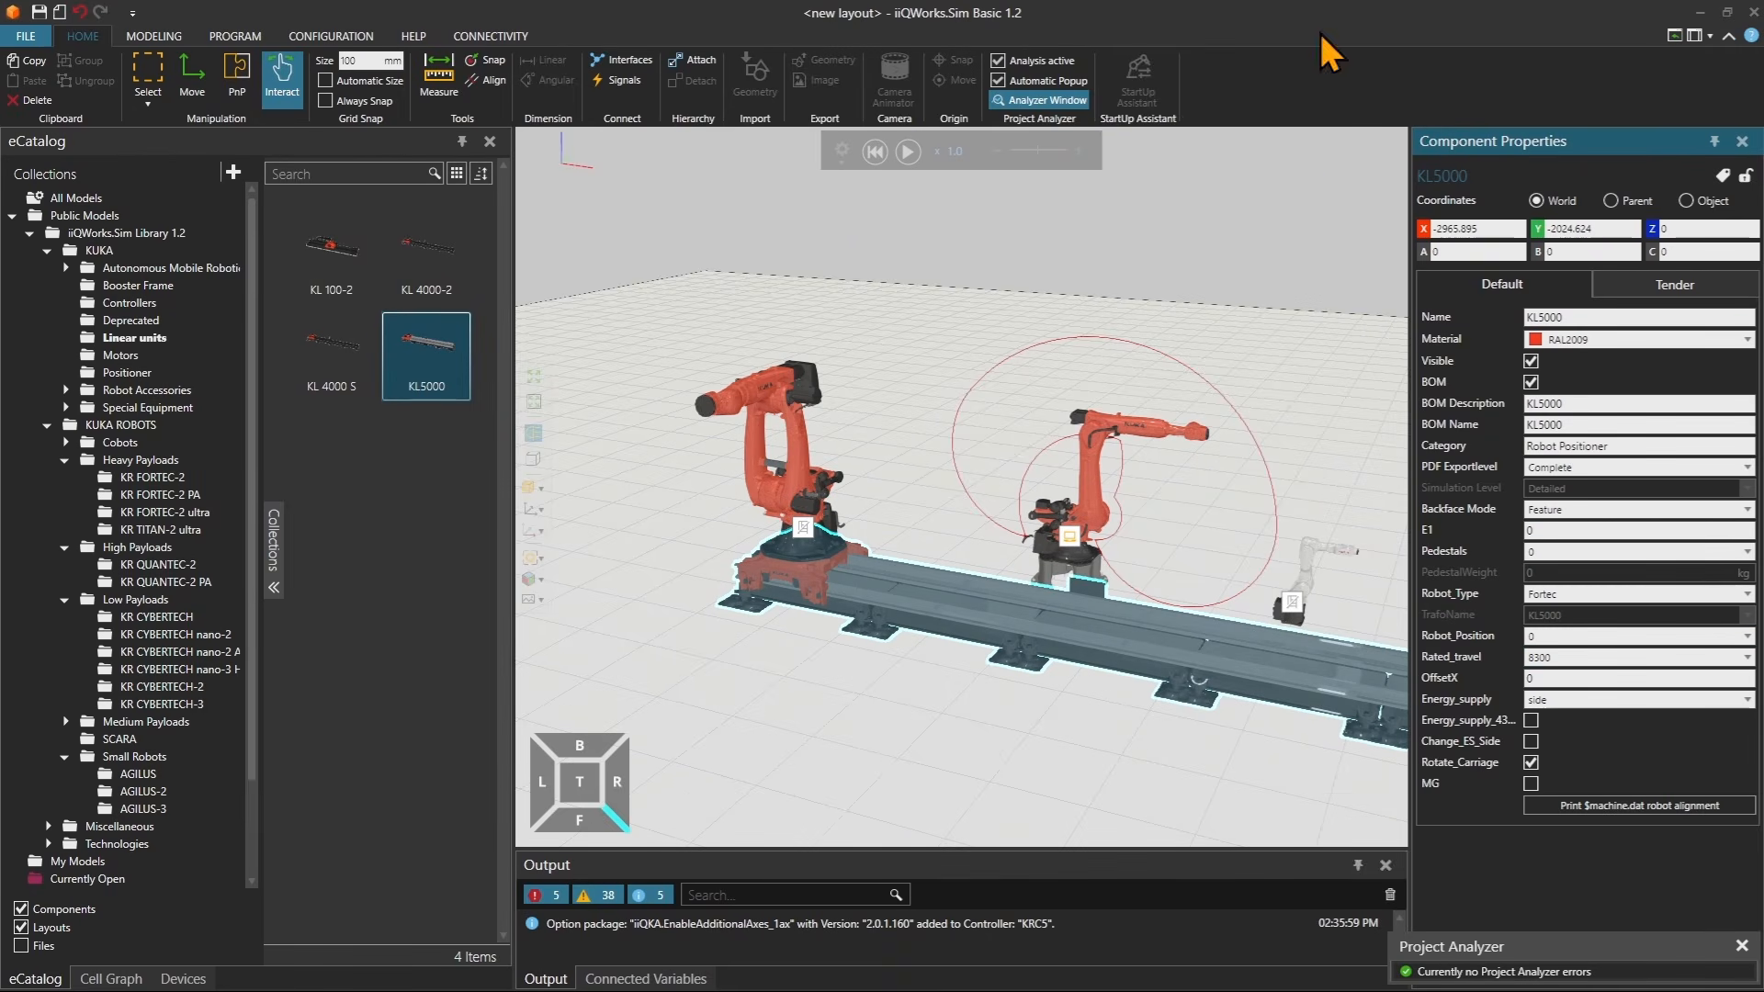
Set the linear unit's Robot_Position to 45.
scroll(1265, 701, down, 4)
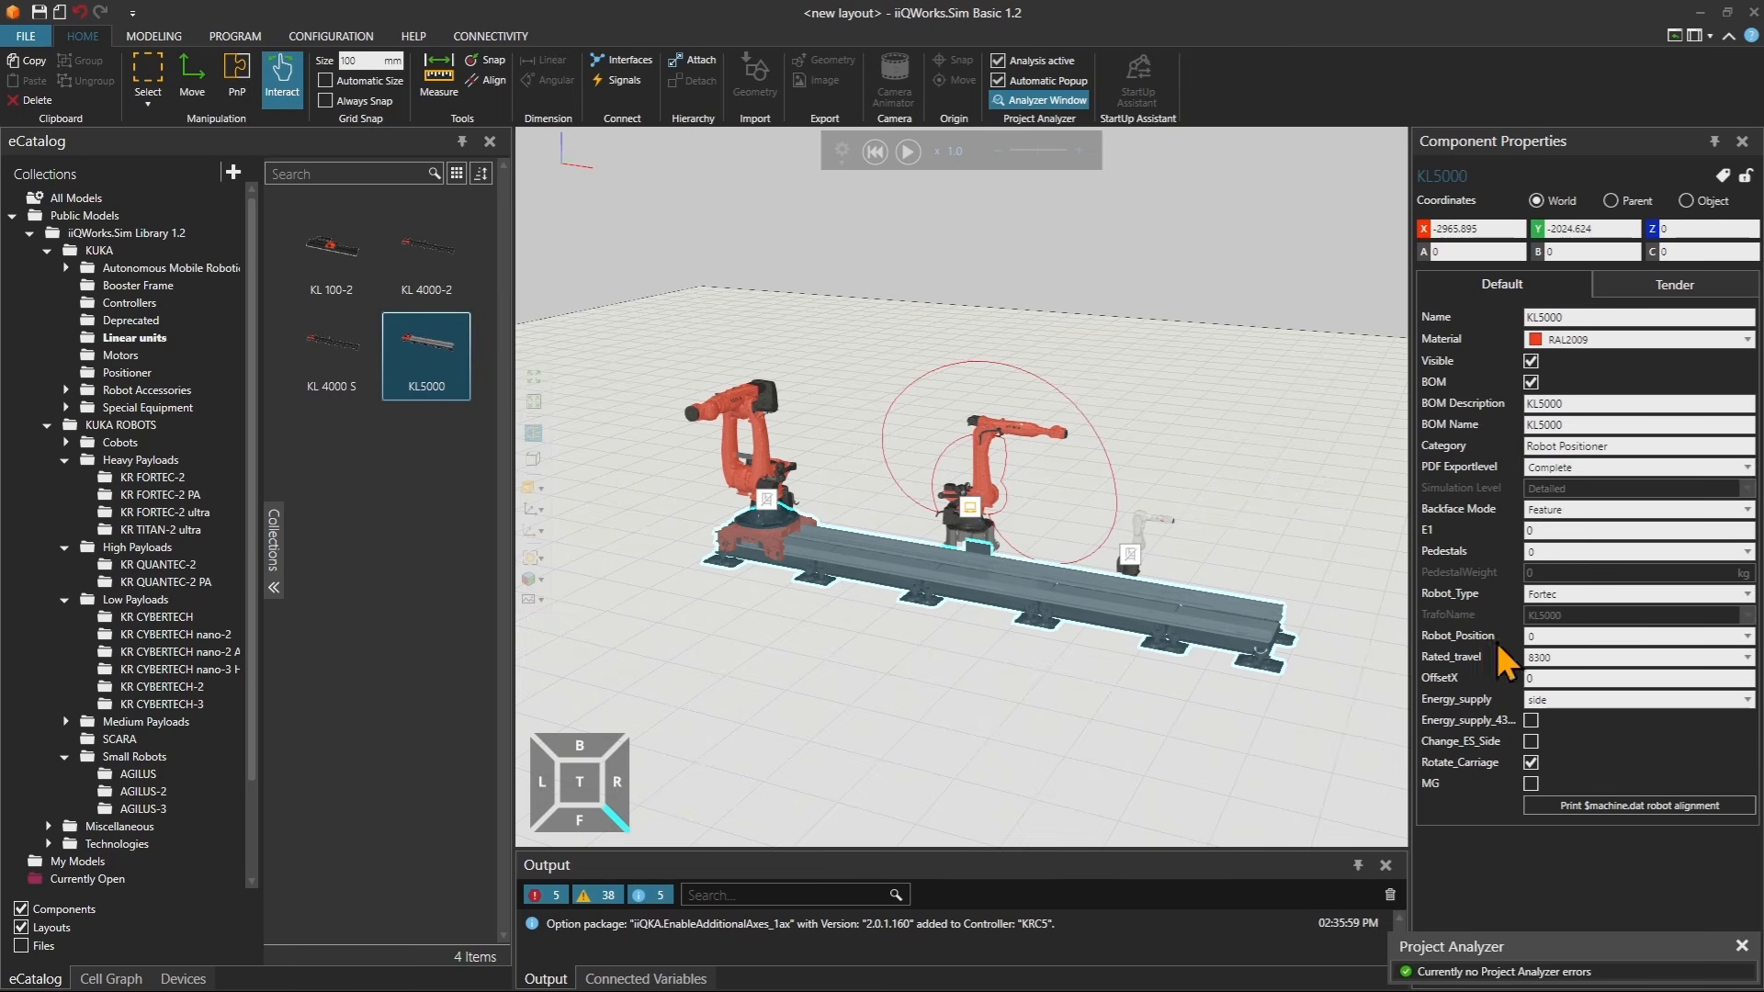
click(1565, 634)
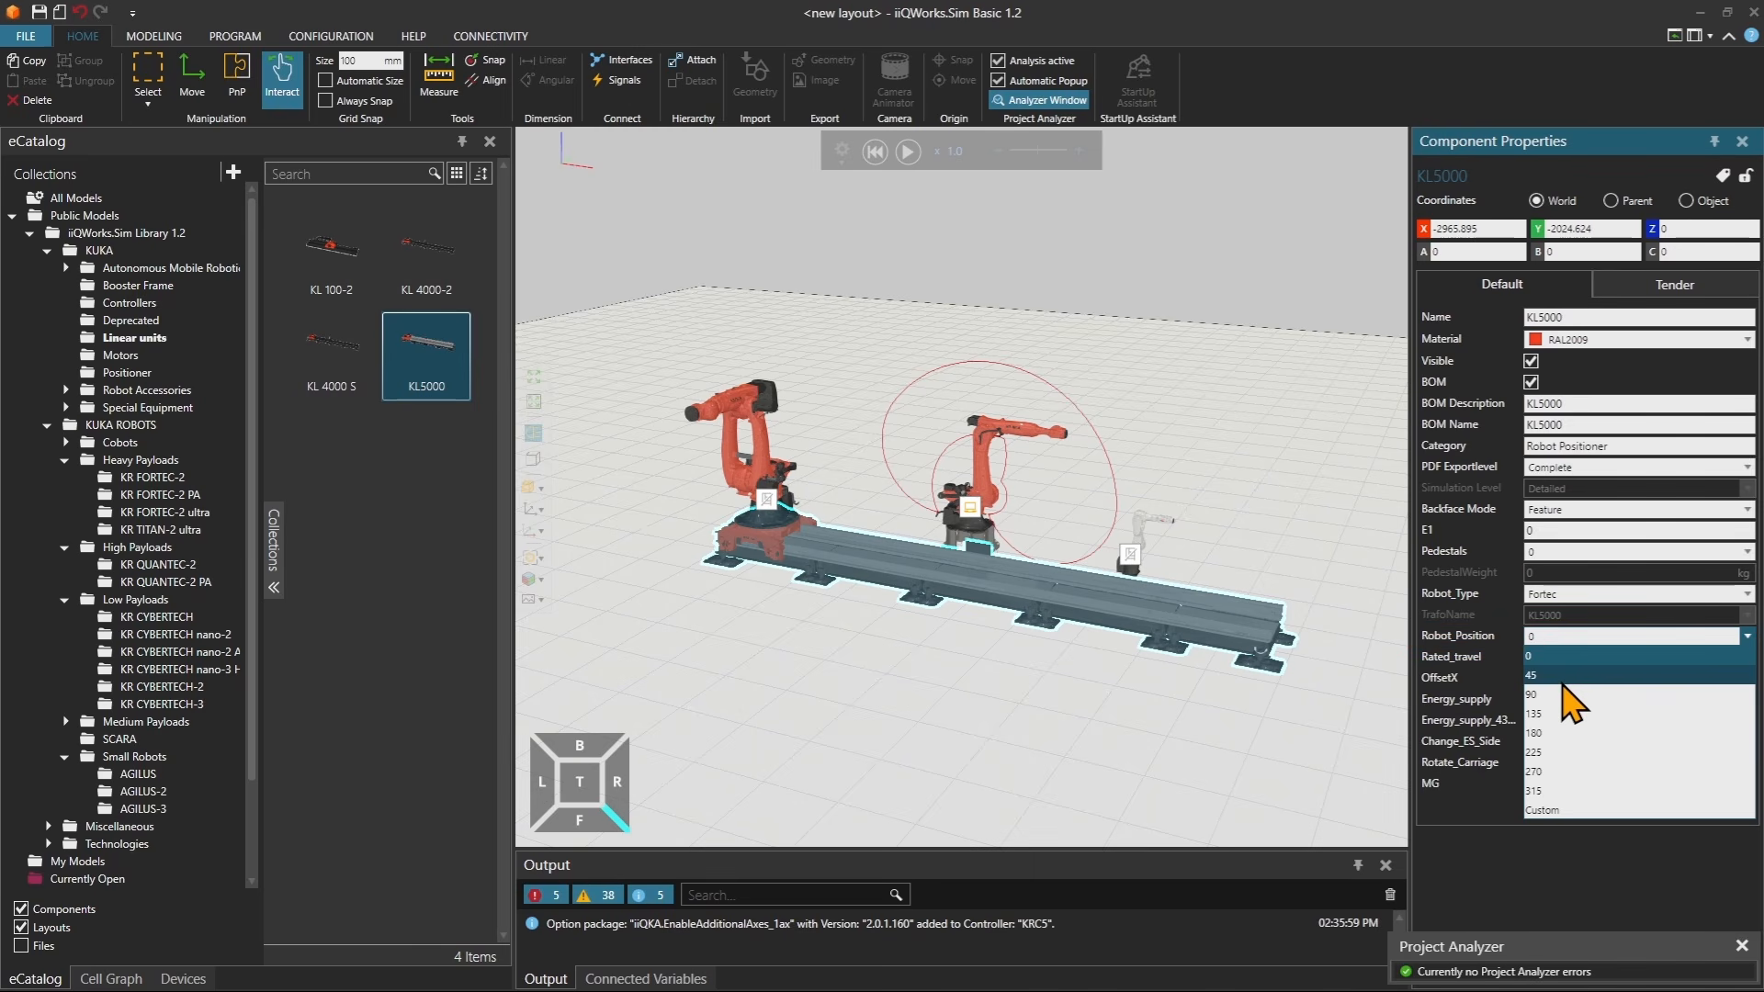
click(1567, 676)
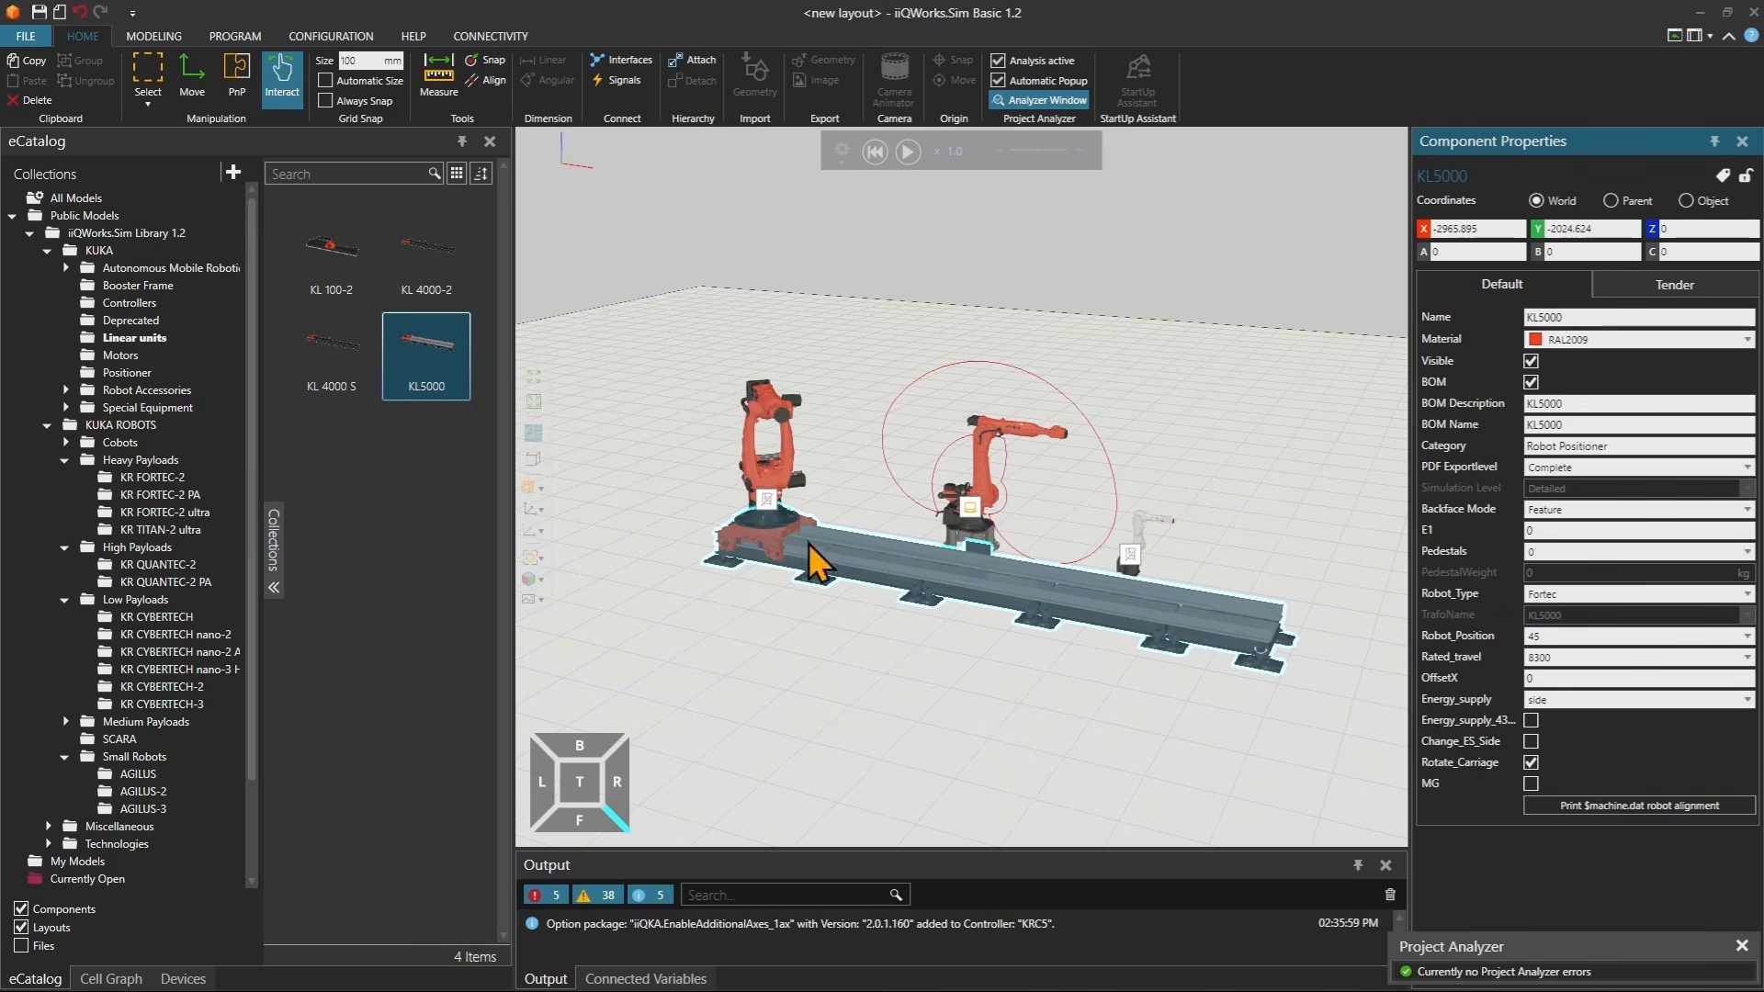
Try the linear unit's Energy_supply as center, then set it back to side.
scroll(820, 564, up, 2)
click(1569, 703)
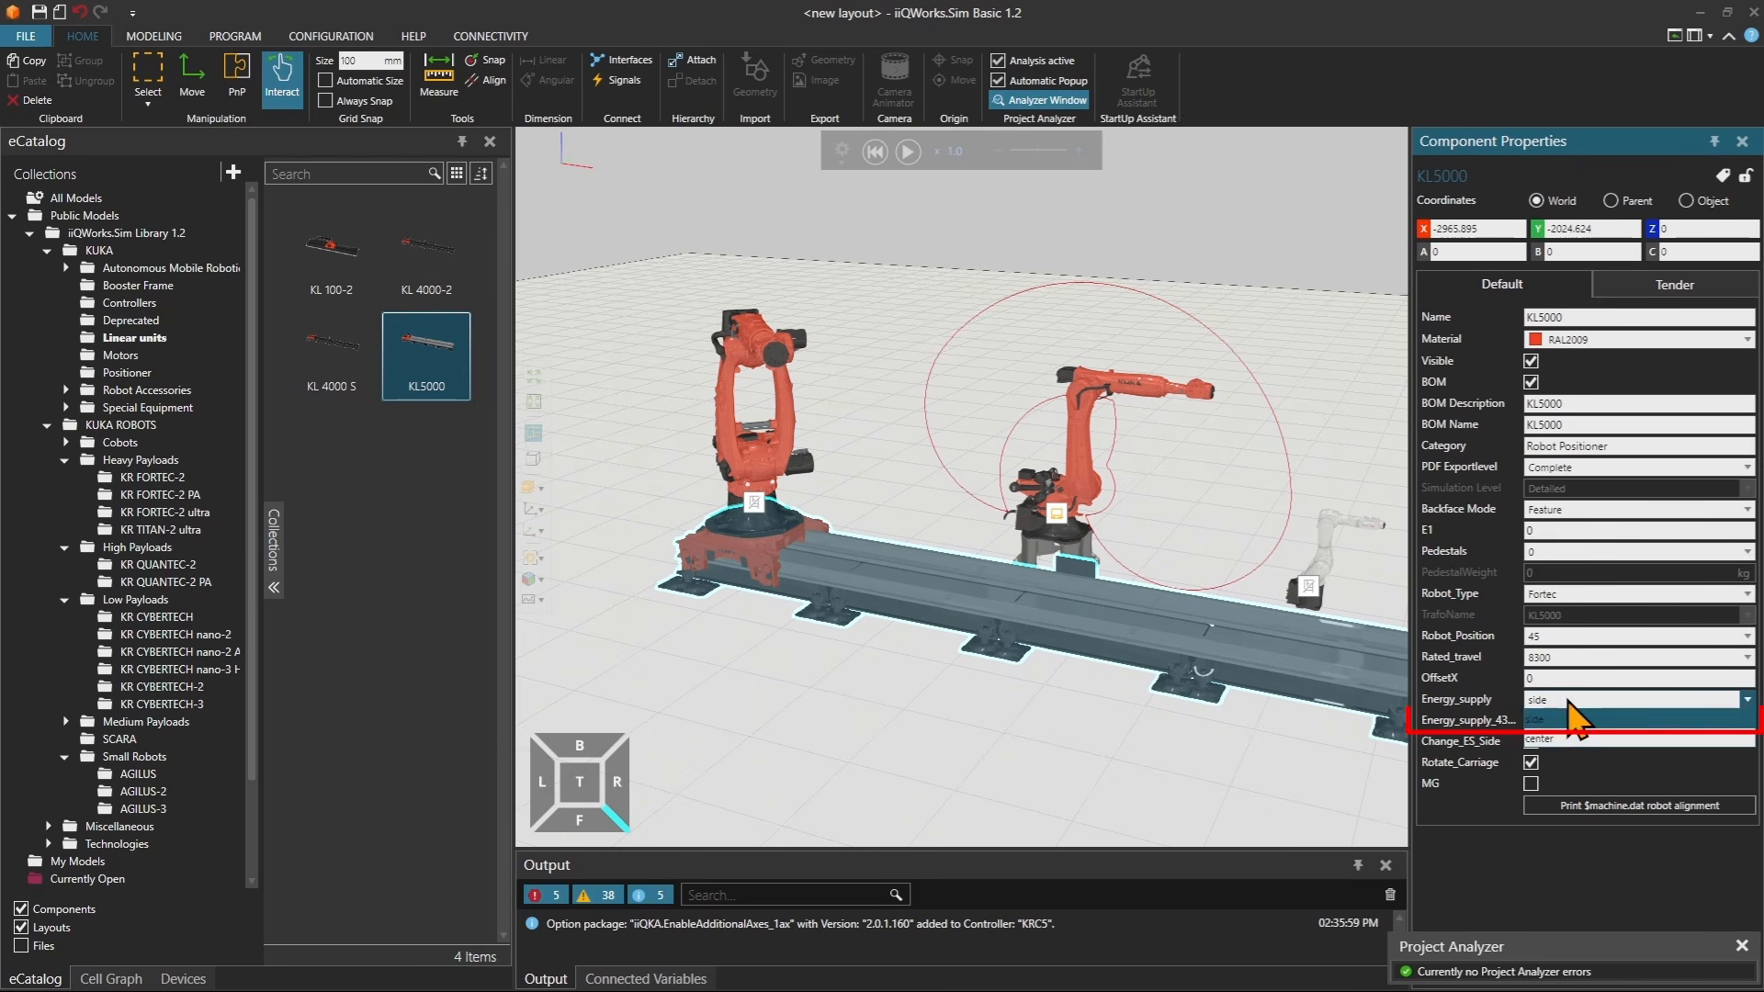
click(1561, 740)
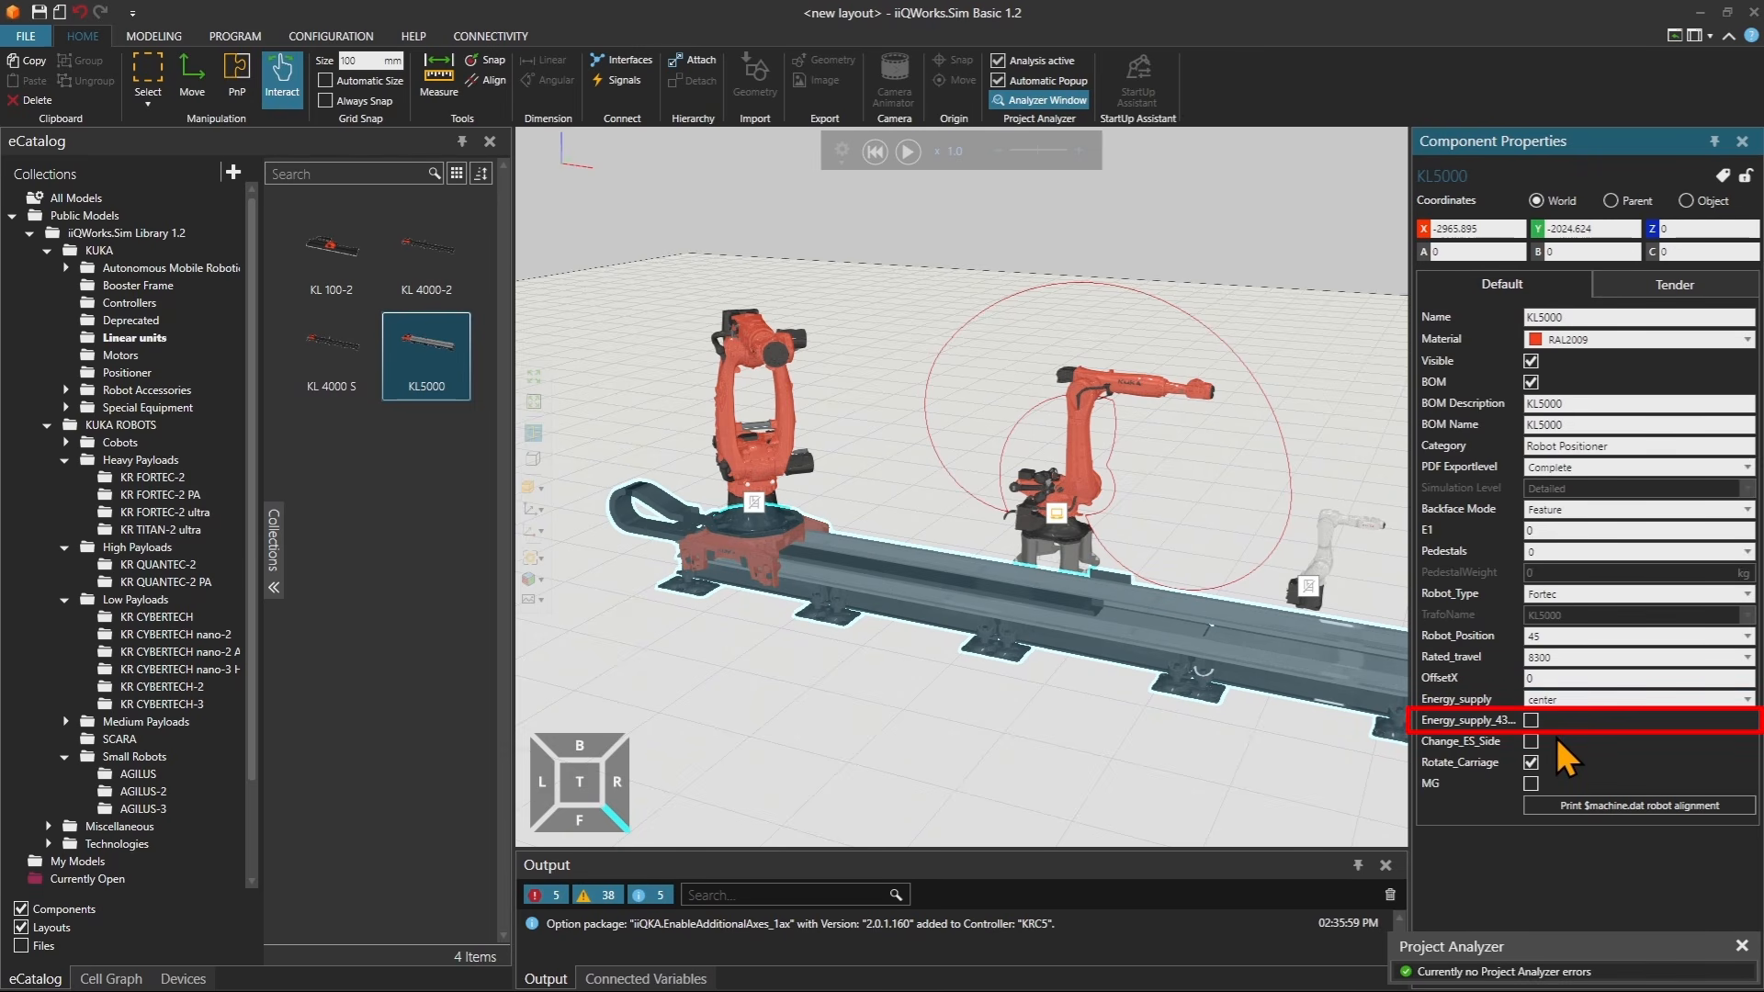
click(1568, 699)
click(1557, 721)
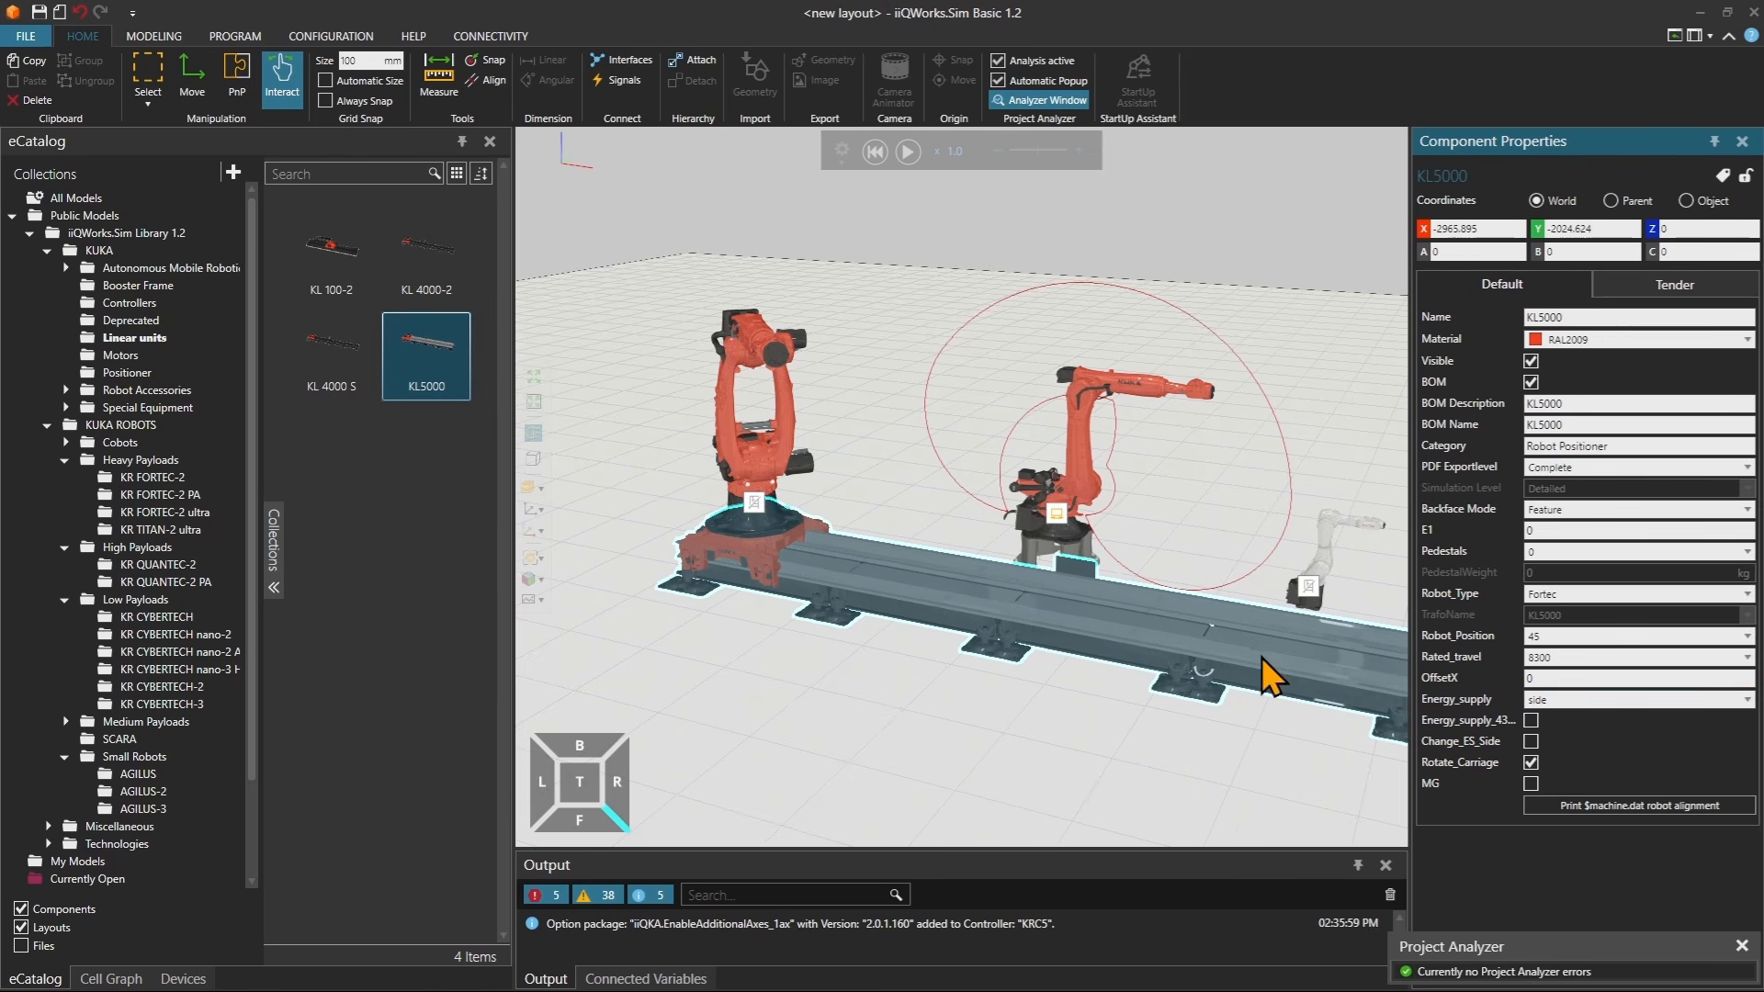
Open KUKA > Positioner and place a DKP750-2 HW positioner next to the small robot.
scroll(1044, 581, up, 1)
middle_drag(1183, 640, 1098, 615)
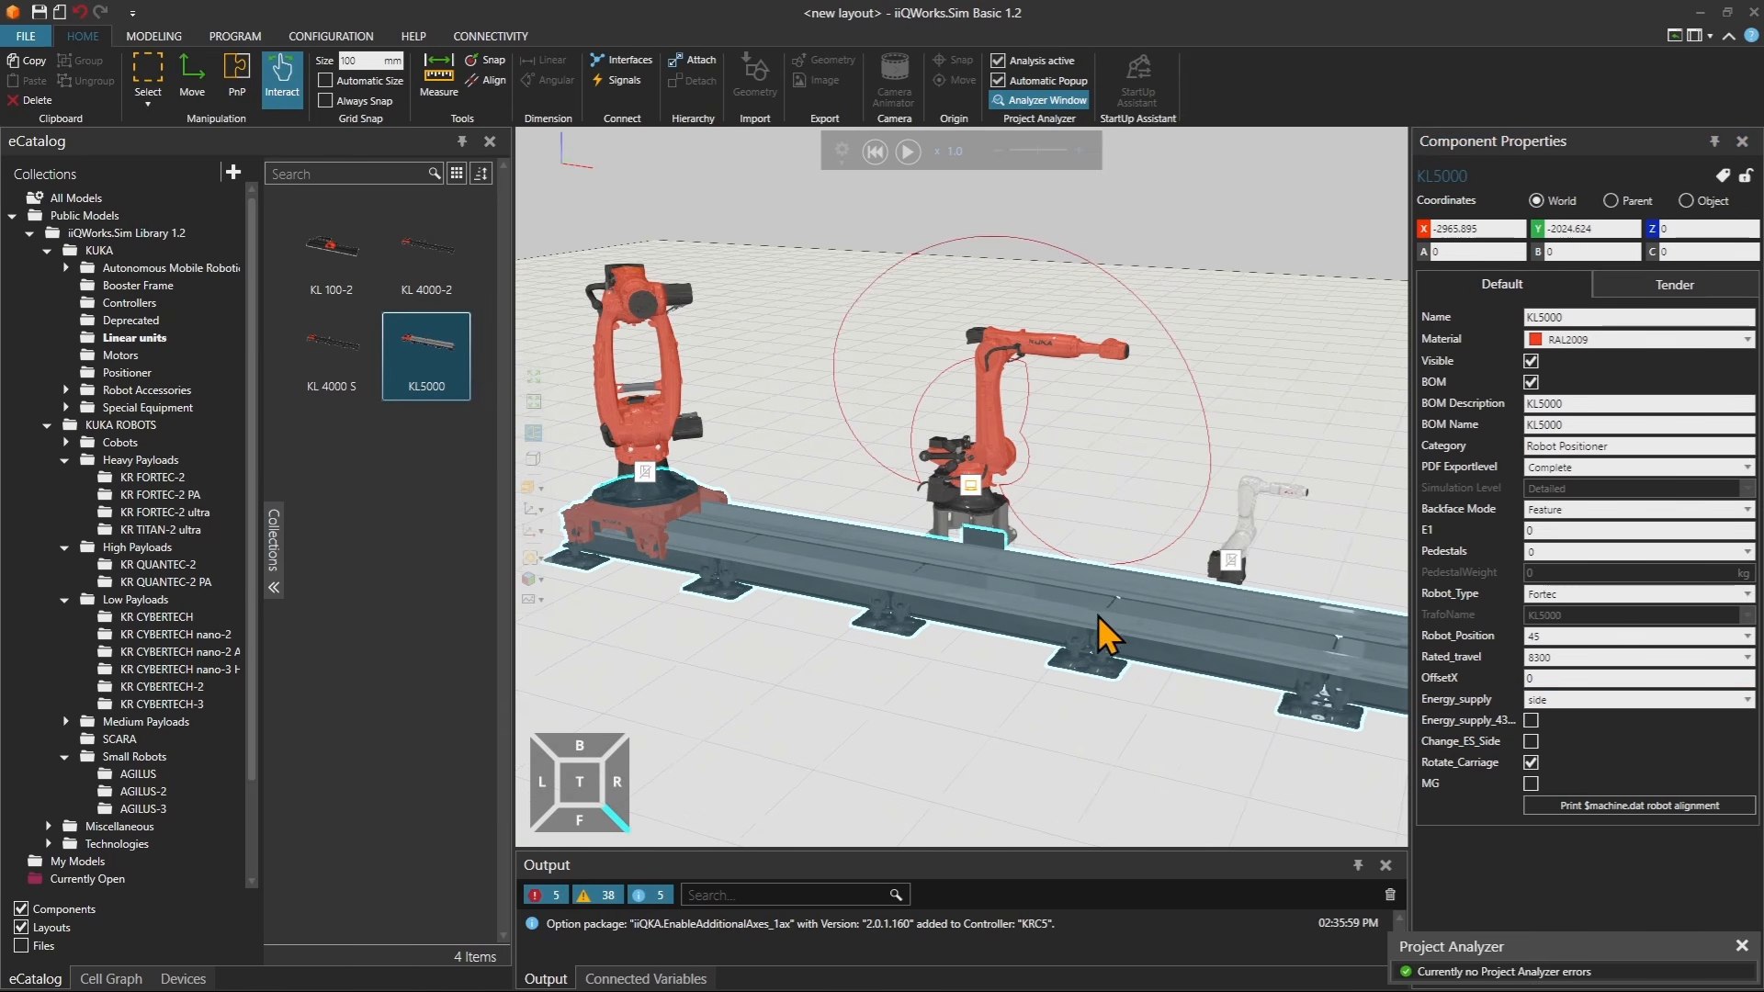
click(119, 373)
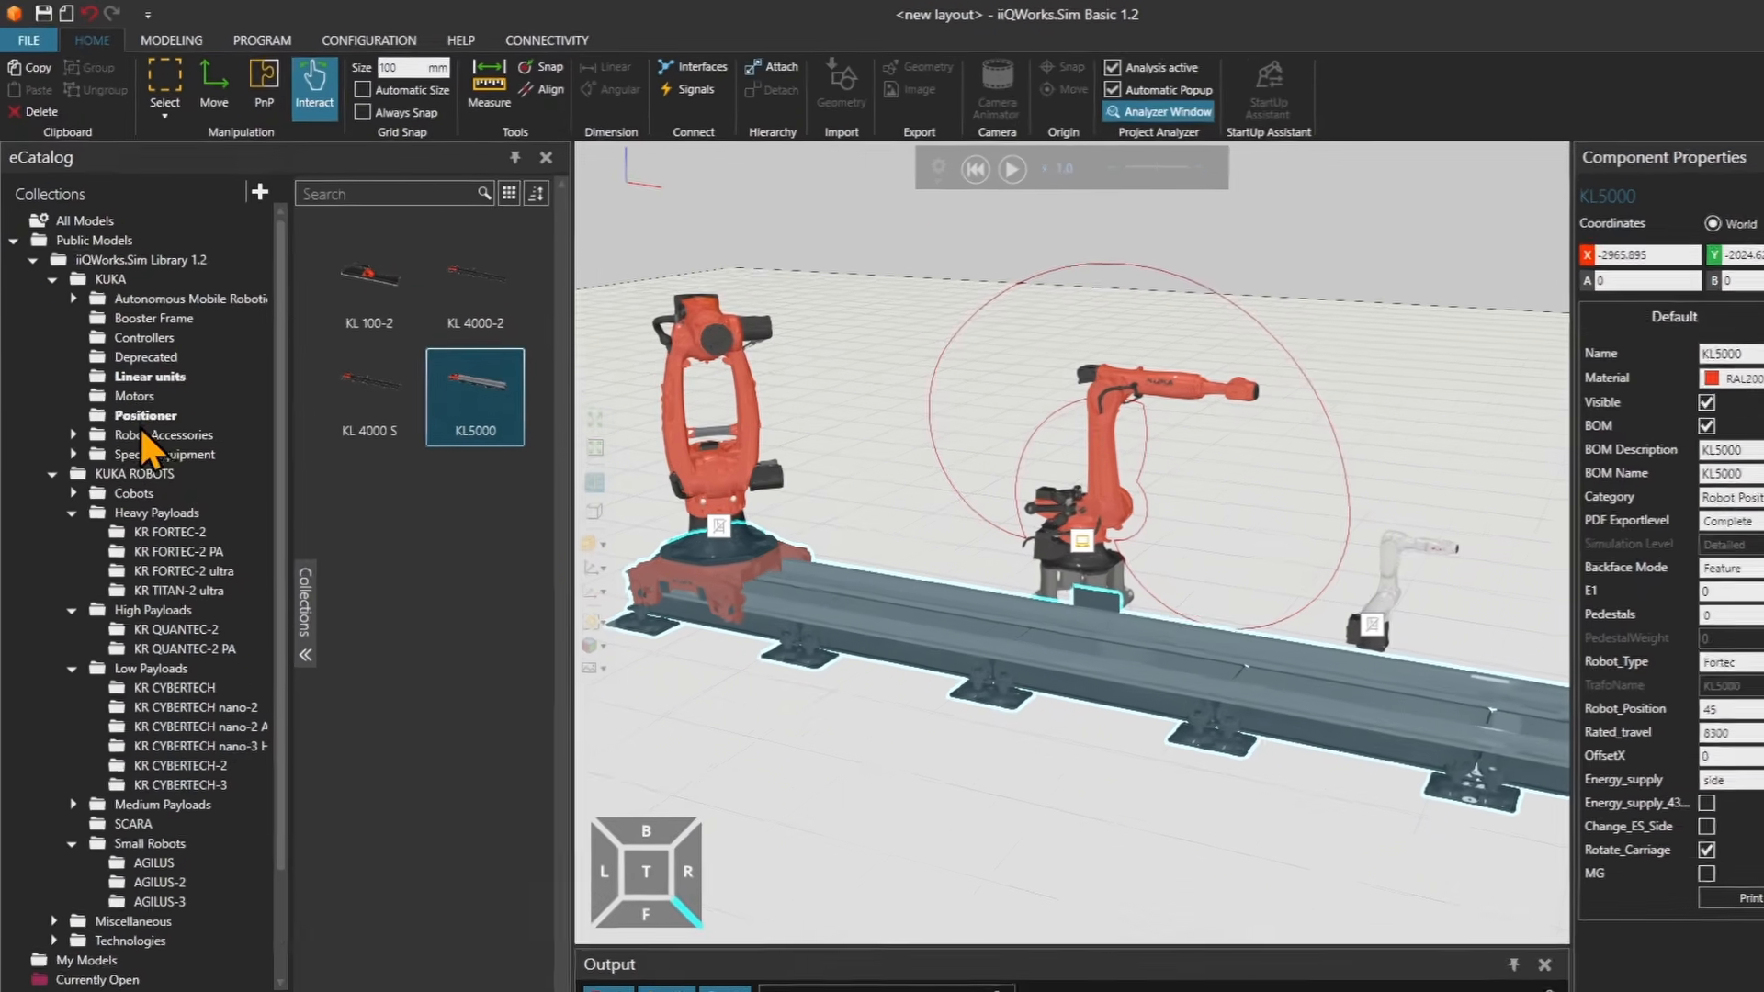
drag(512, 331, 1452, 703)
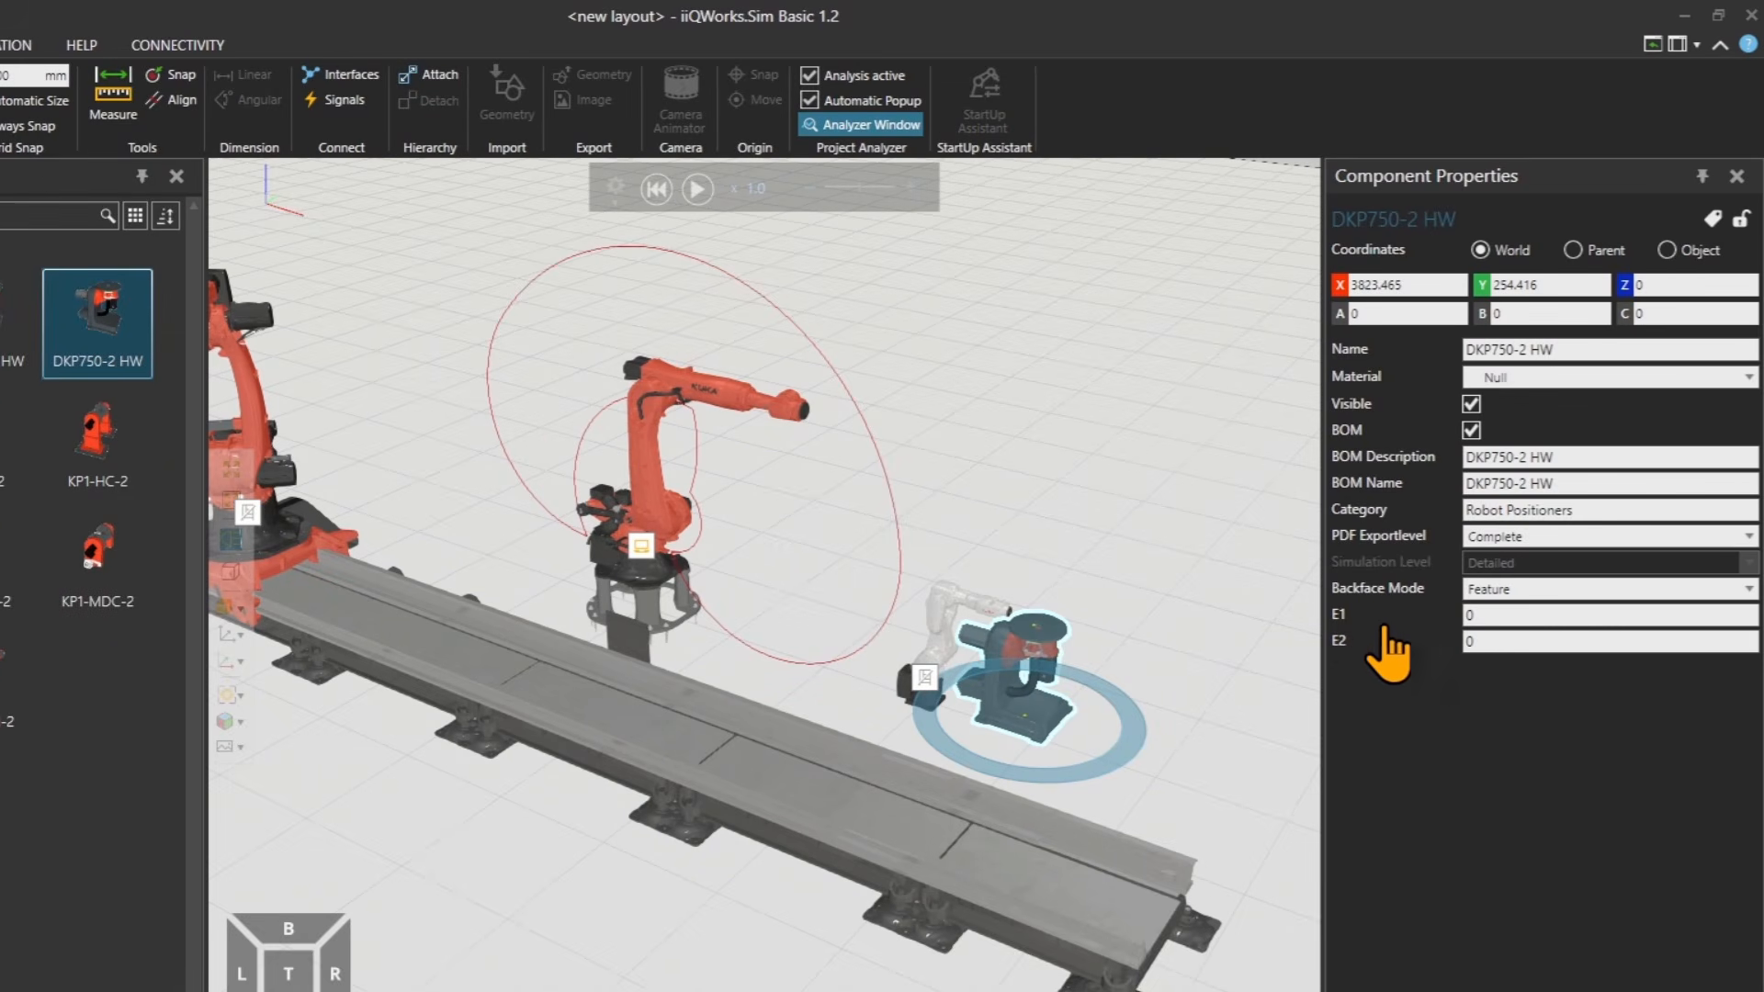
Jog the DKP750-2 HW positioner's E1 axis from the KR 16 R1100-3 robot's jog panel.
click(933, 643)
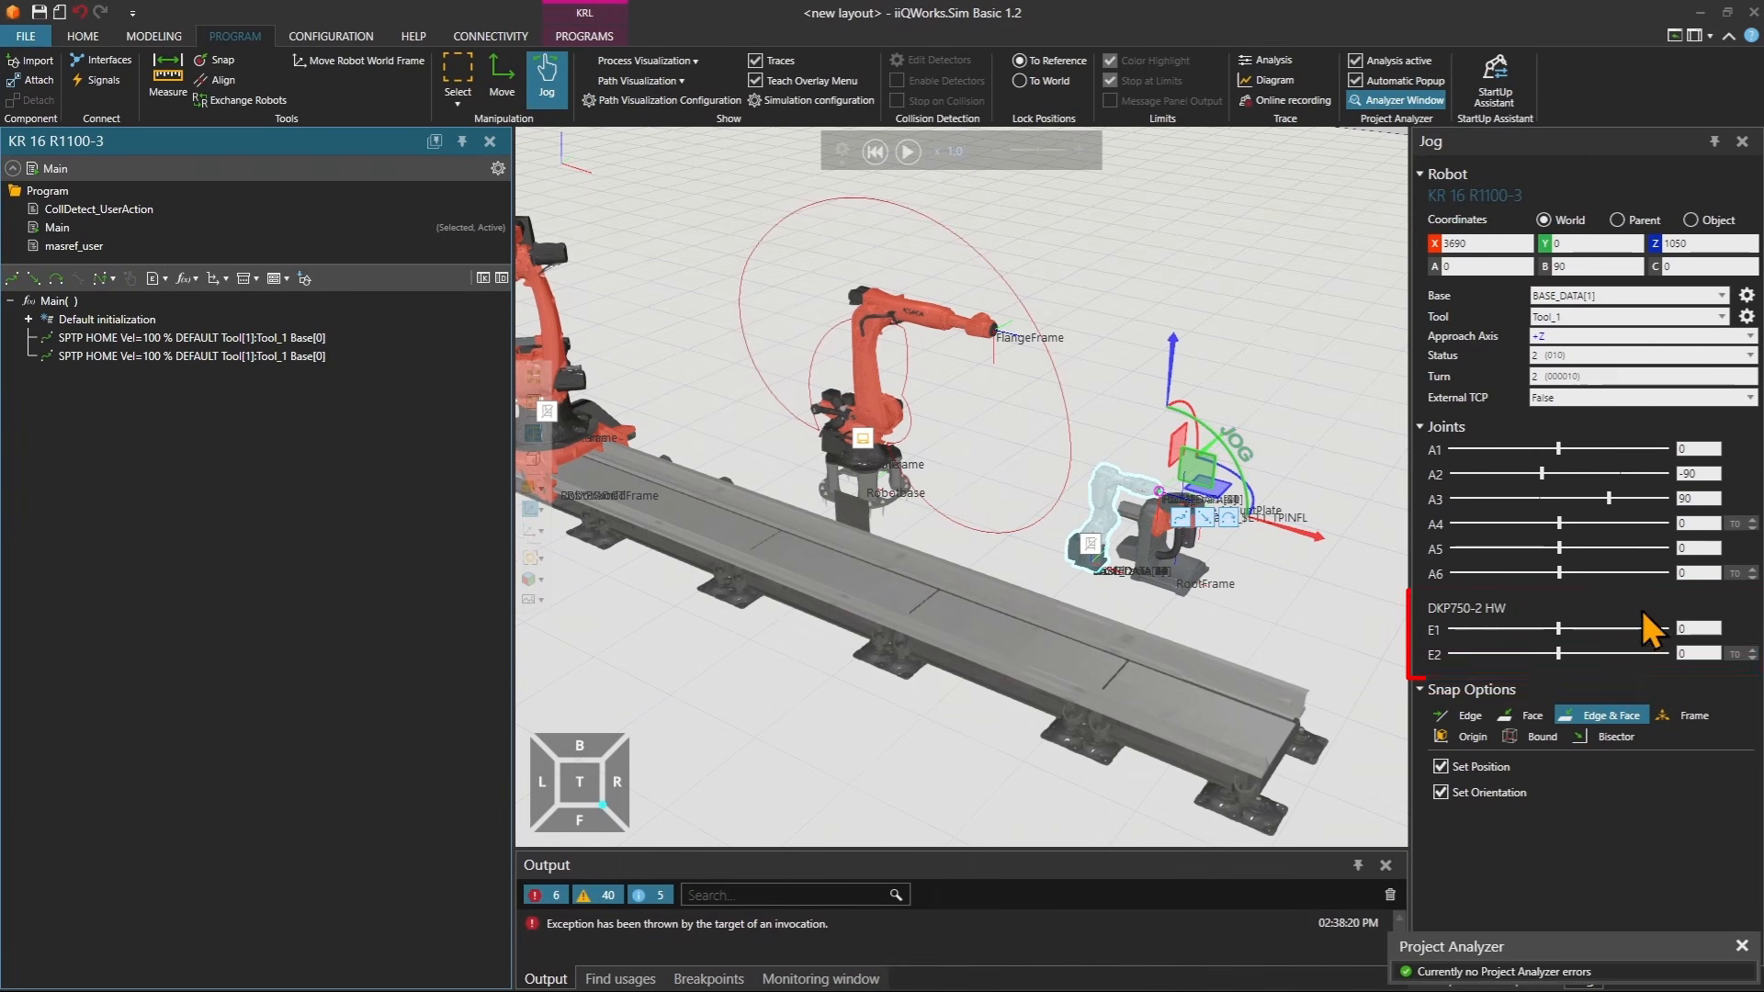
mouse_move(1560, 634)
mouse_down()
mouse_move(1614, 637)
mouse_move(1516, 635)
mouse_move(1622, 640)
mouse_move(1516, 643)
mouse_move(1562, 643)
mouse_move(1544, 643)
mouse_up()
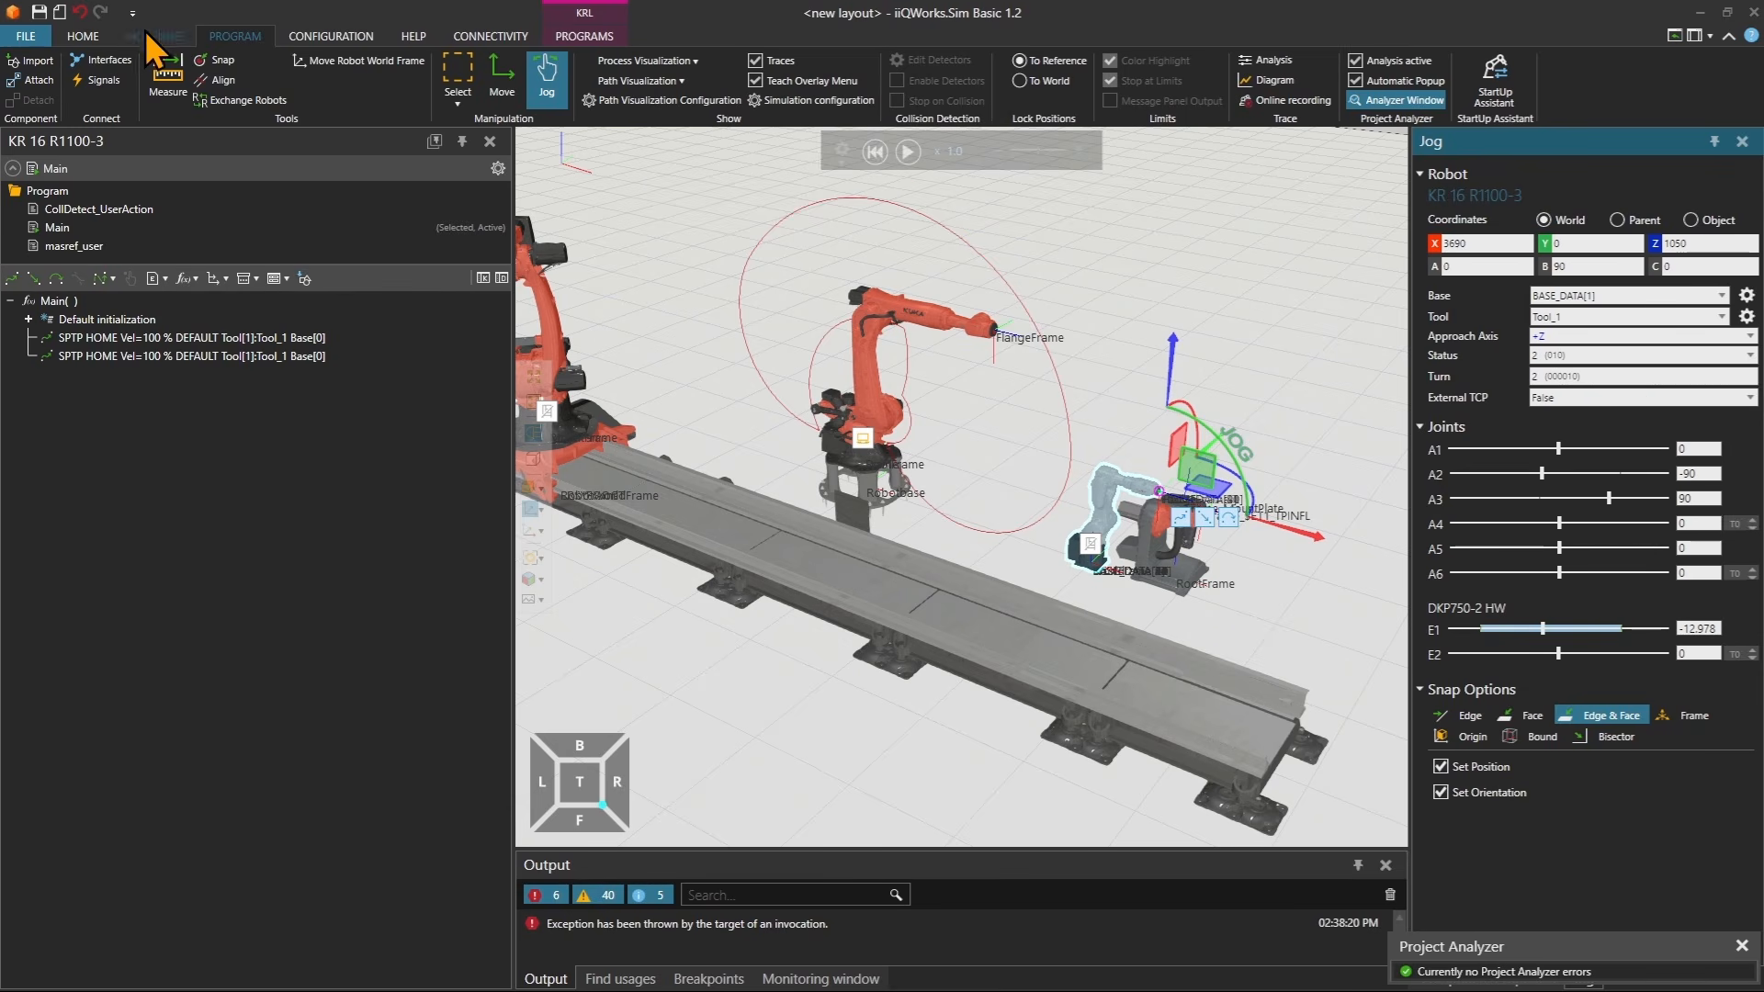
Connect the KR 16 R1100-3's Connect Workpiece Positioner interface to the DKP750-2 HW robot interface.
click(116, 59)
drag(1140, 527, 1221, 597)
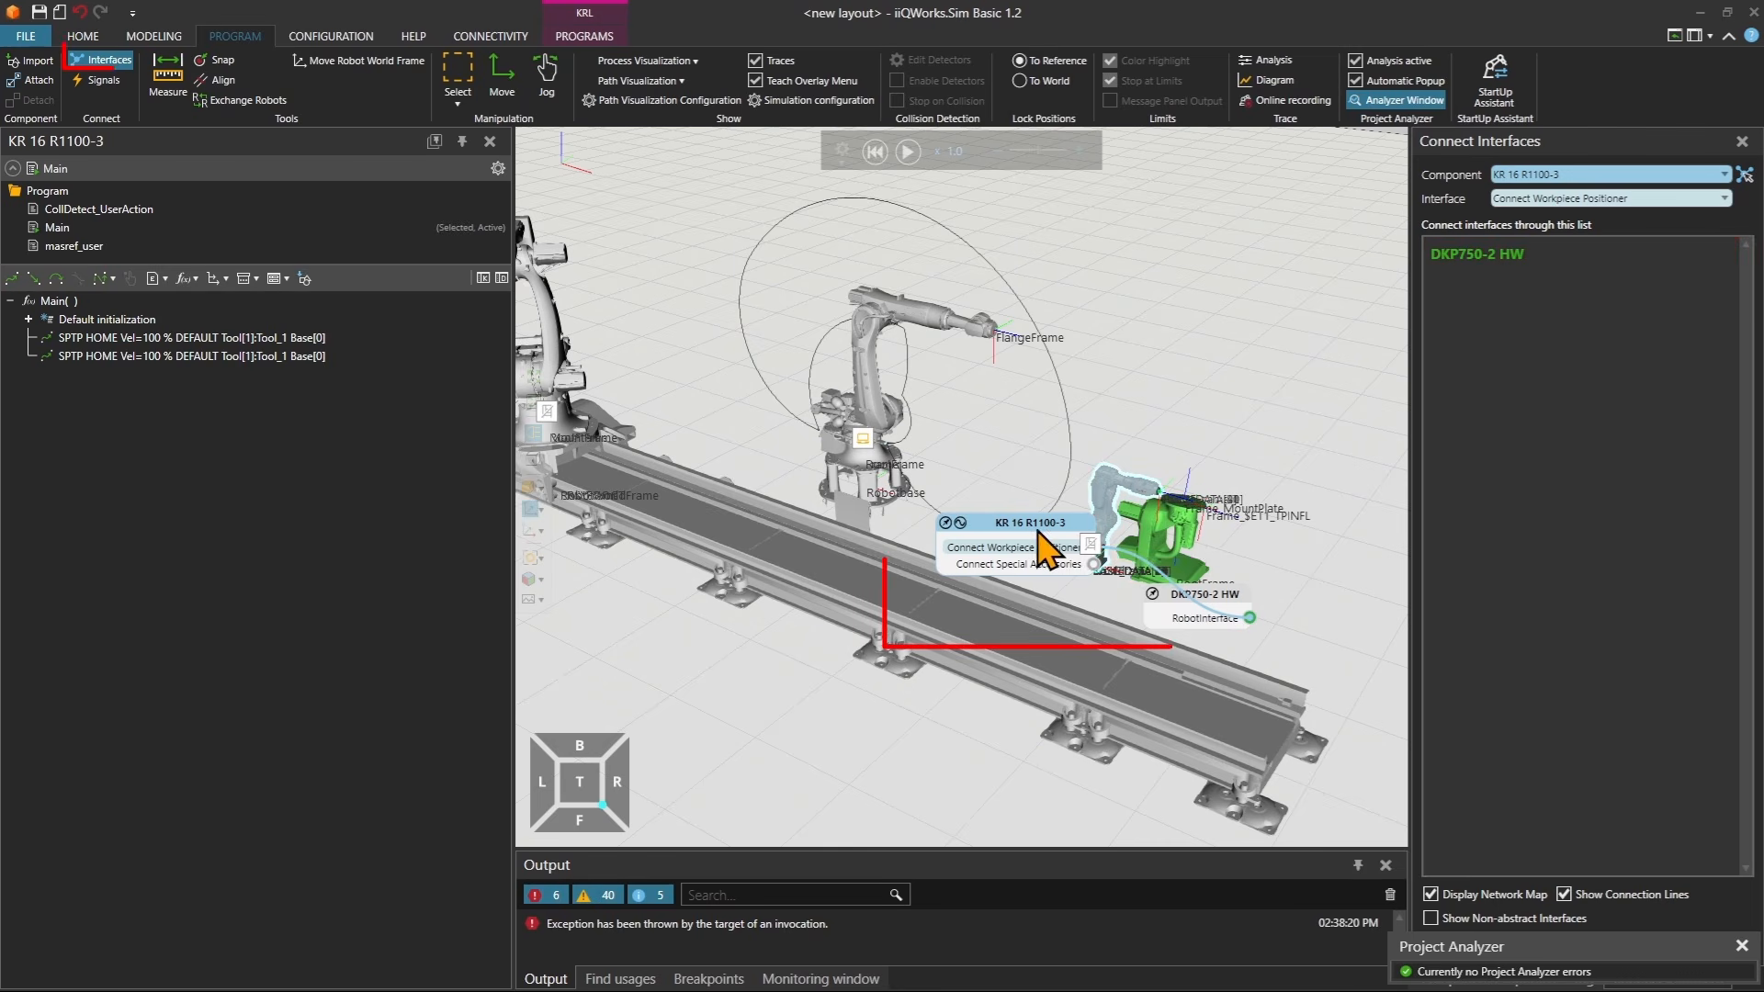
drag(1013, 526, 987, 586)
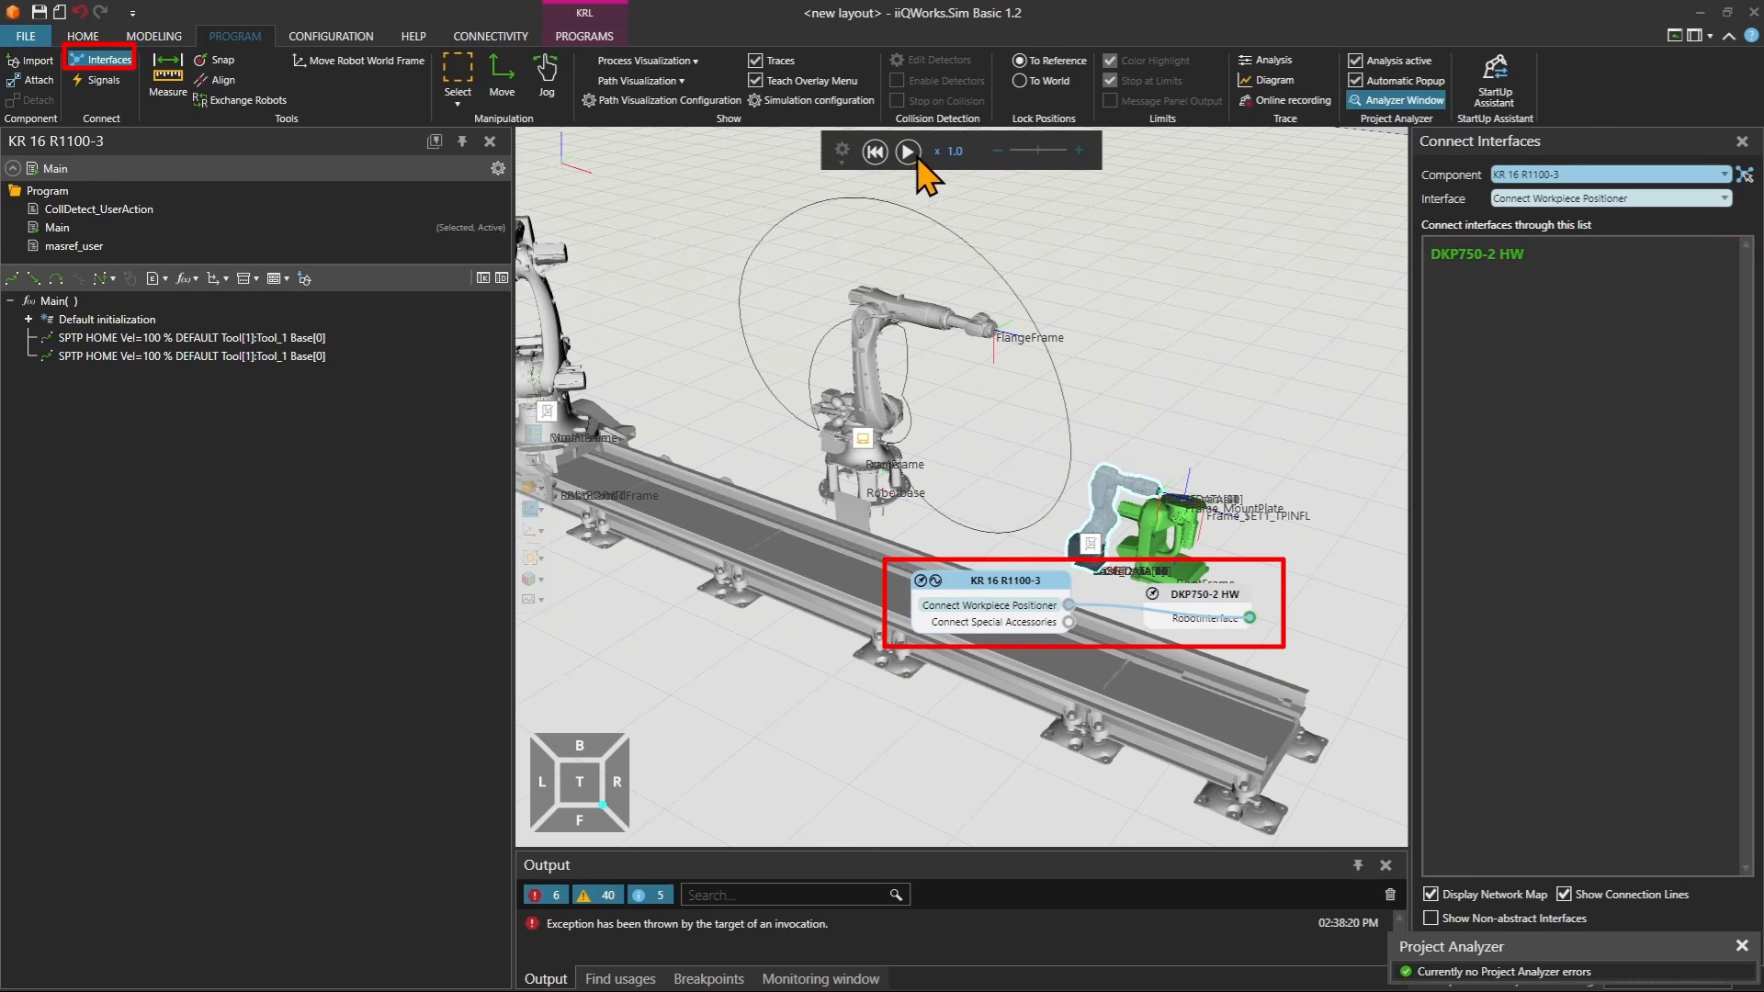
Open the Miscellaneous catalog folder and place a Batch Conveyor in the layout in front of the rail.
click(107, 41)
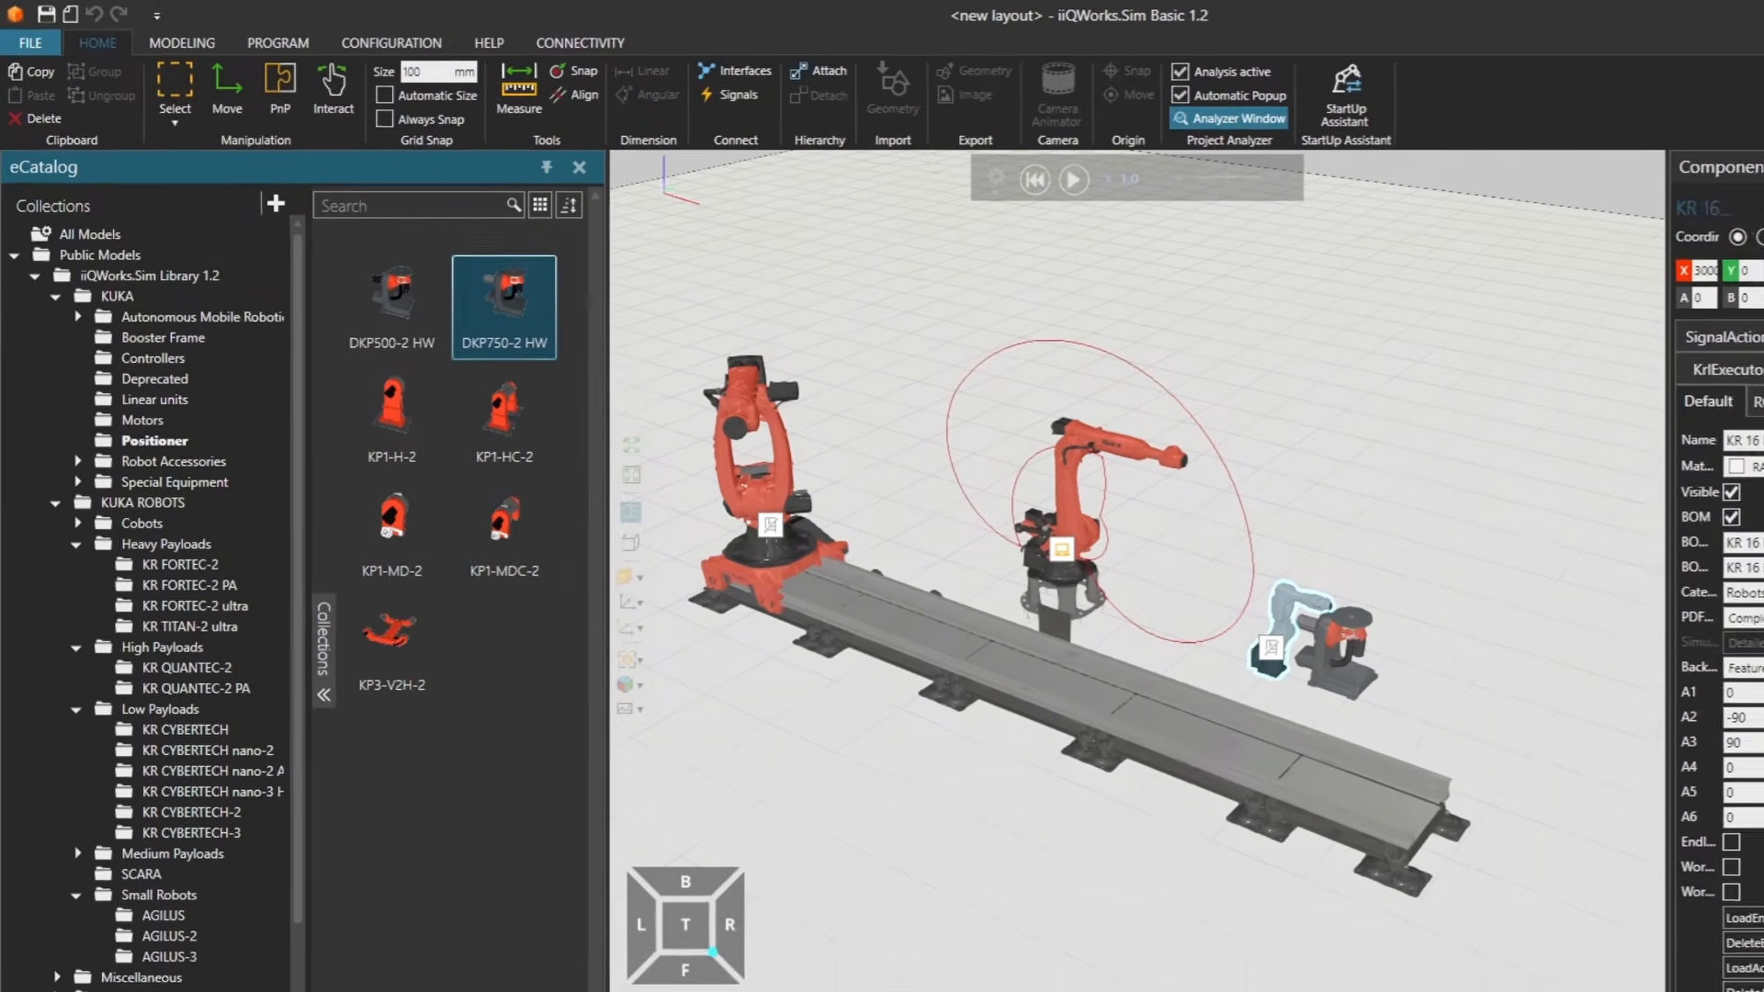
click(58, 526)
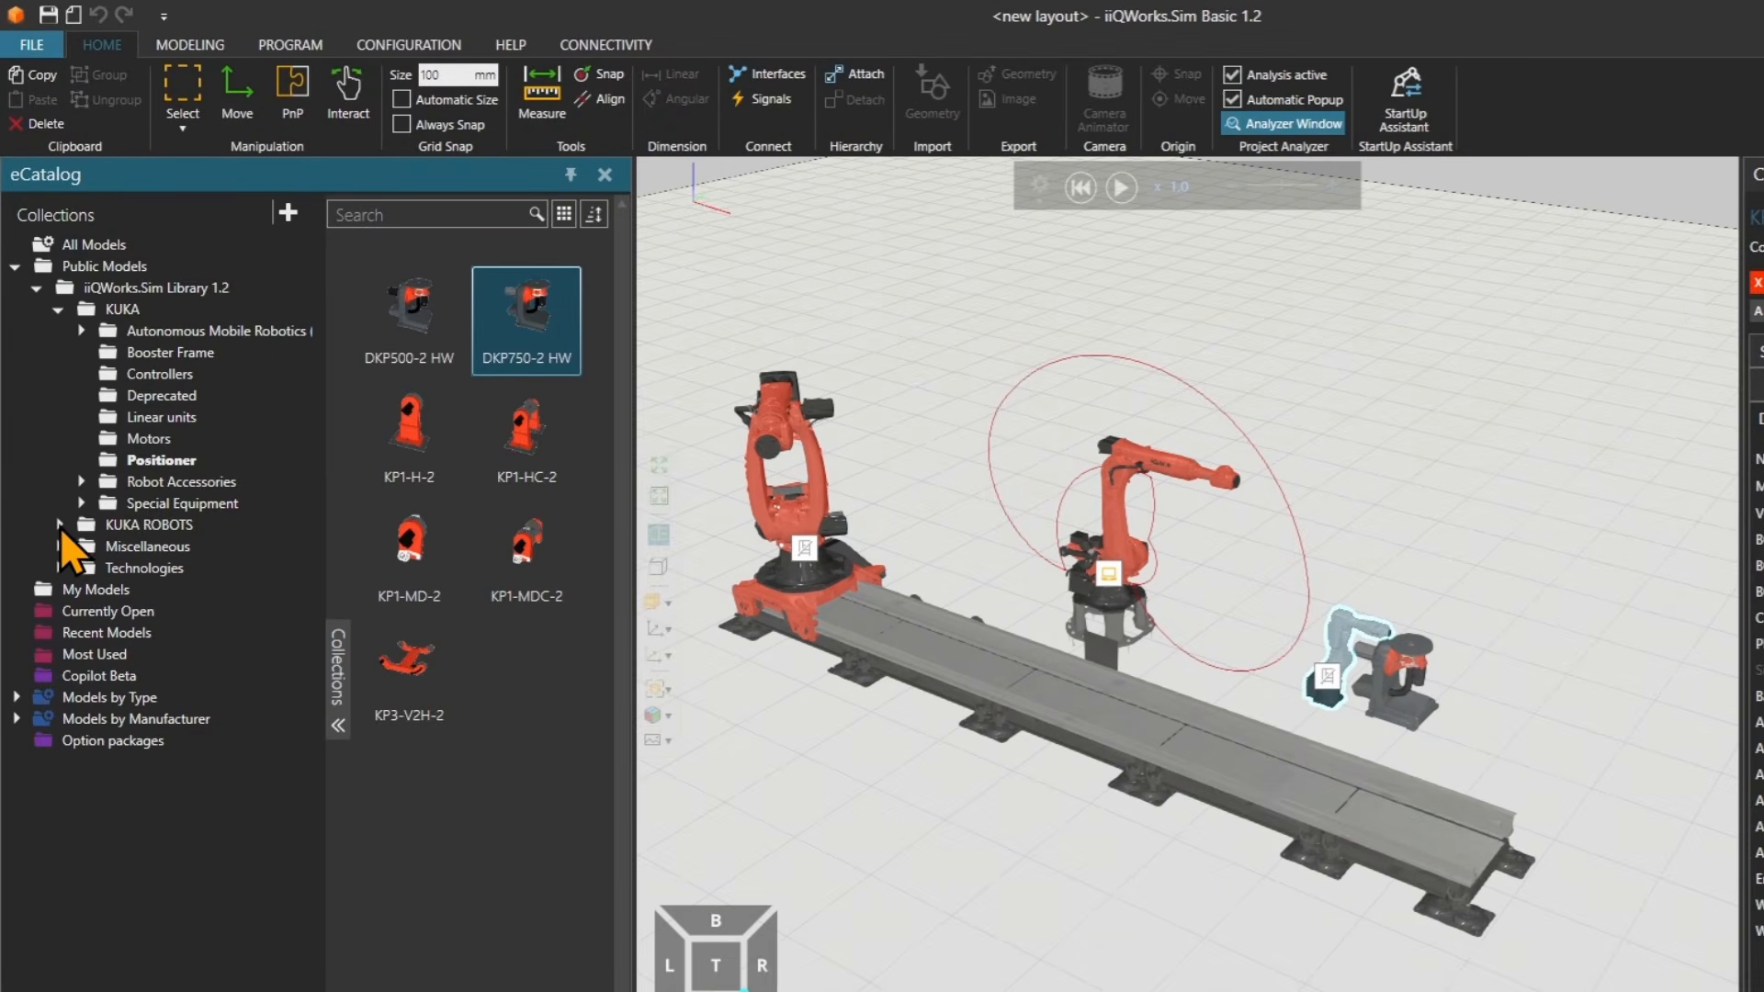
click(59, 314)
click(59, 354)
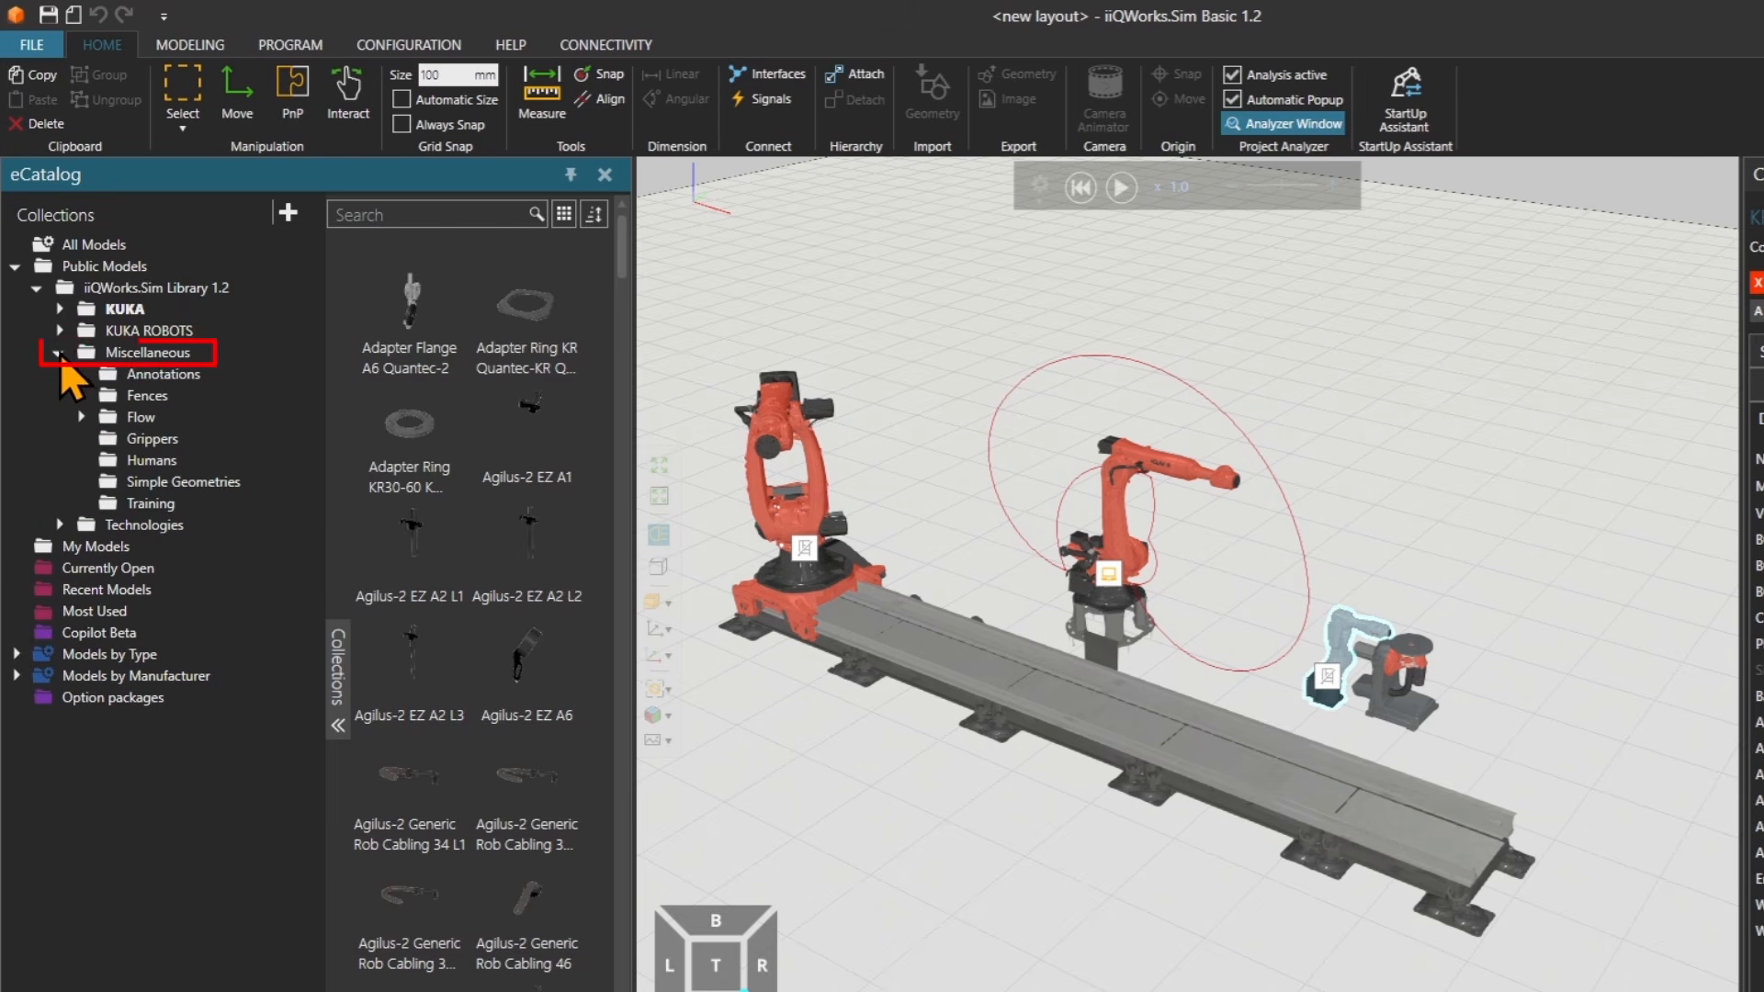
click(142, 359)
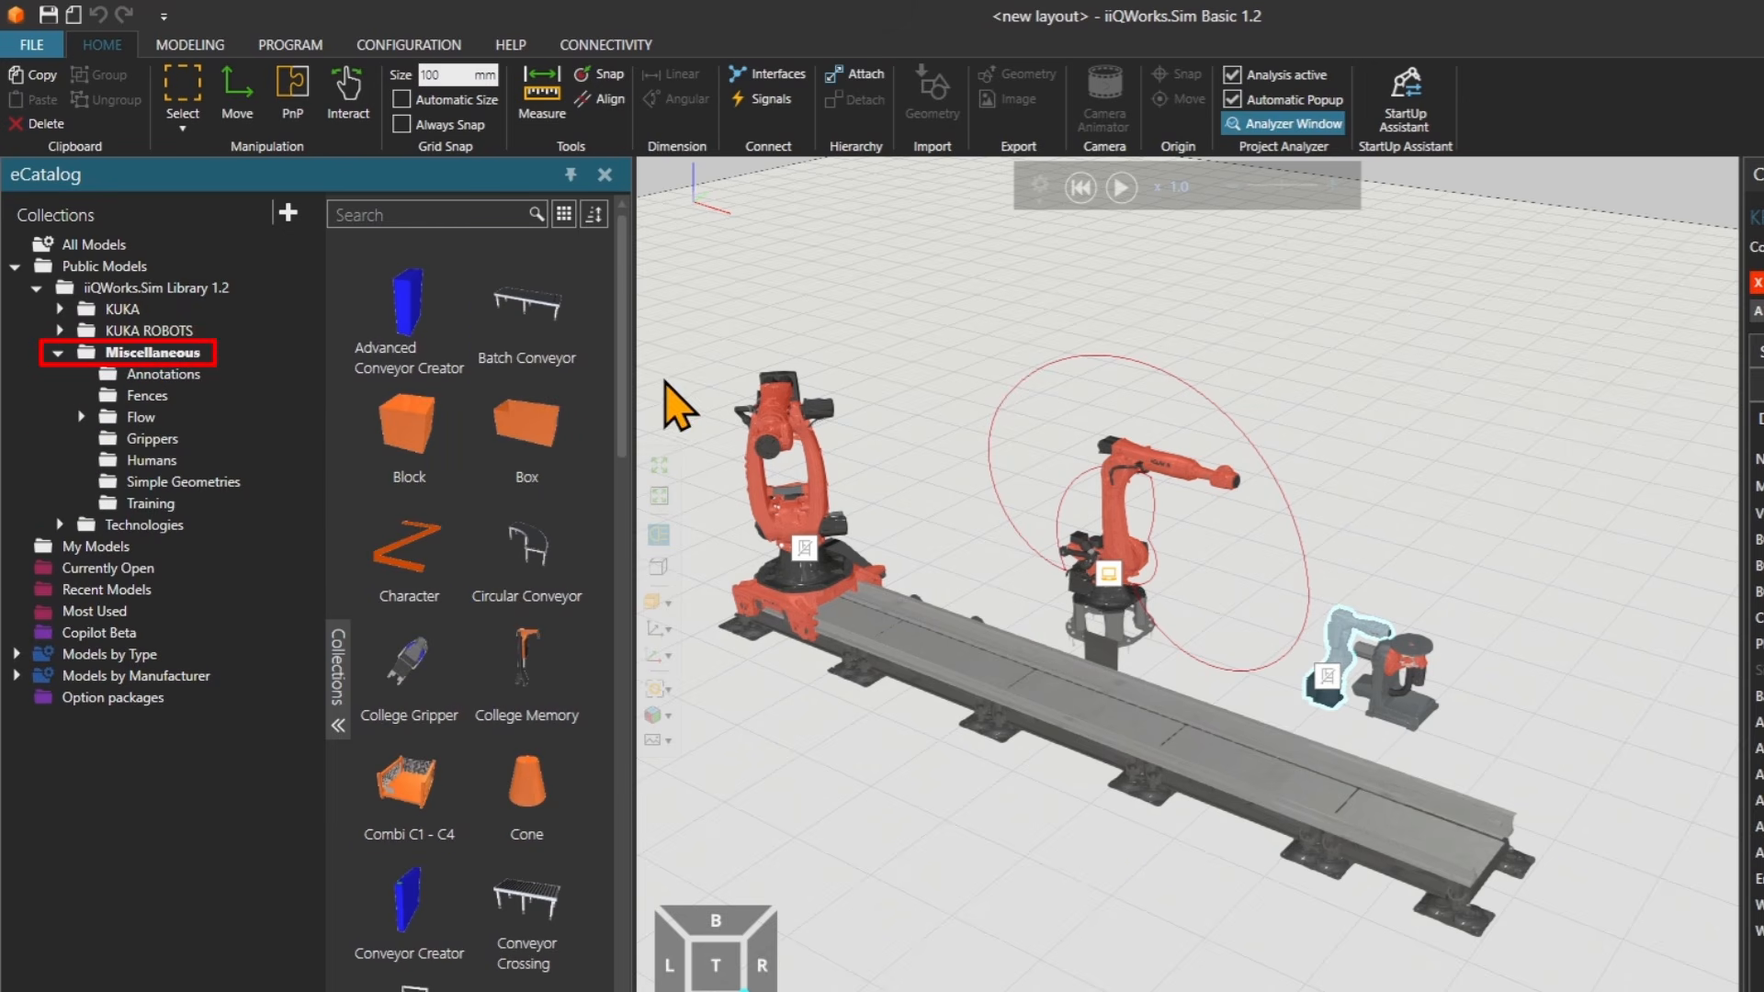
mouse_move(543, 318)
drag(543, 316, 949, 849)
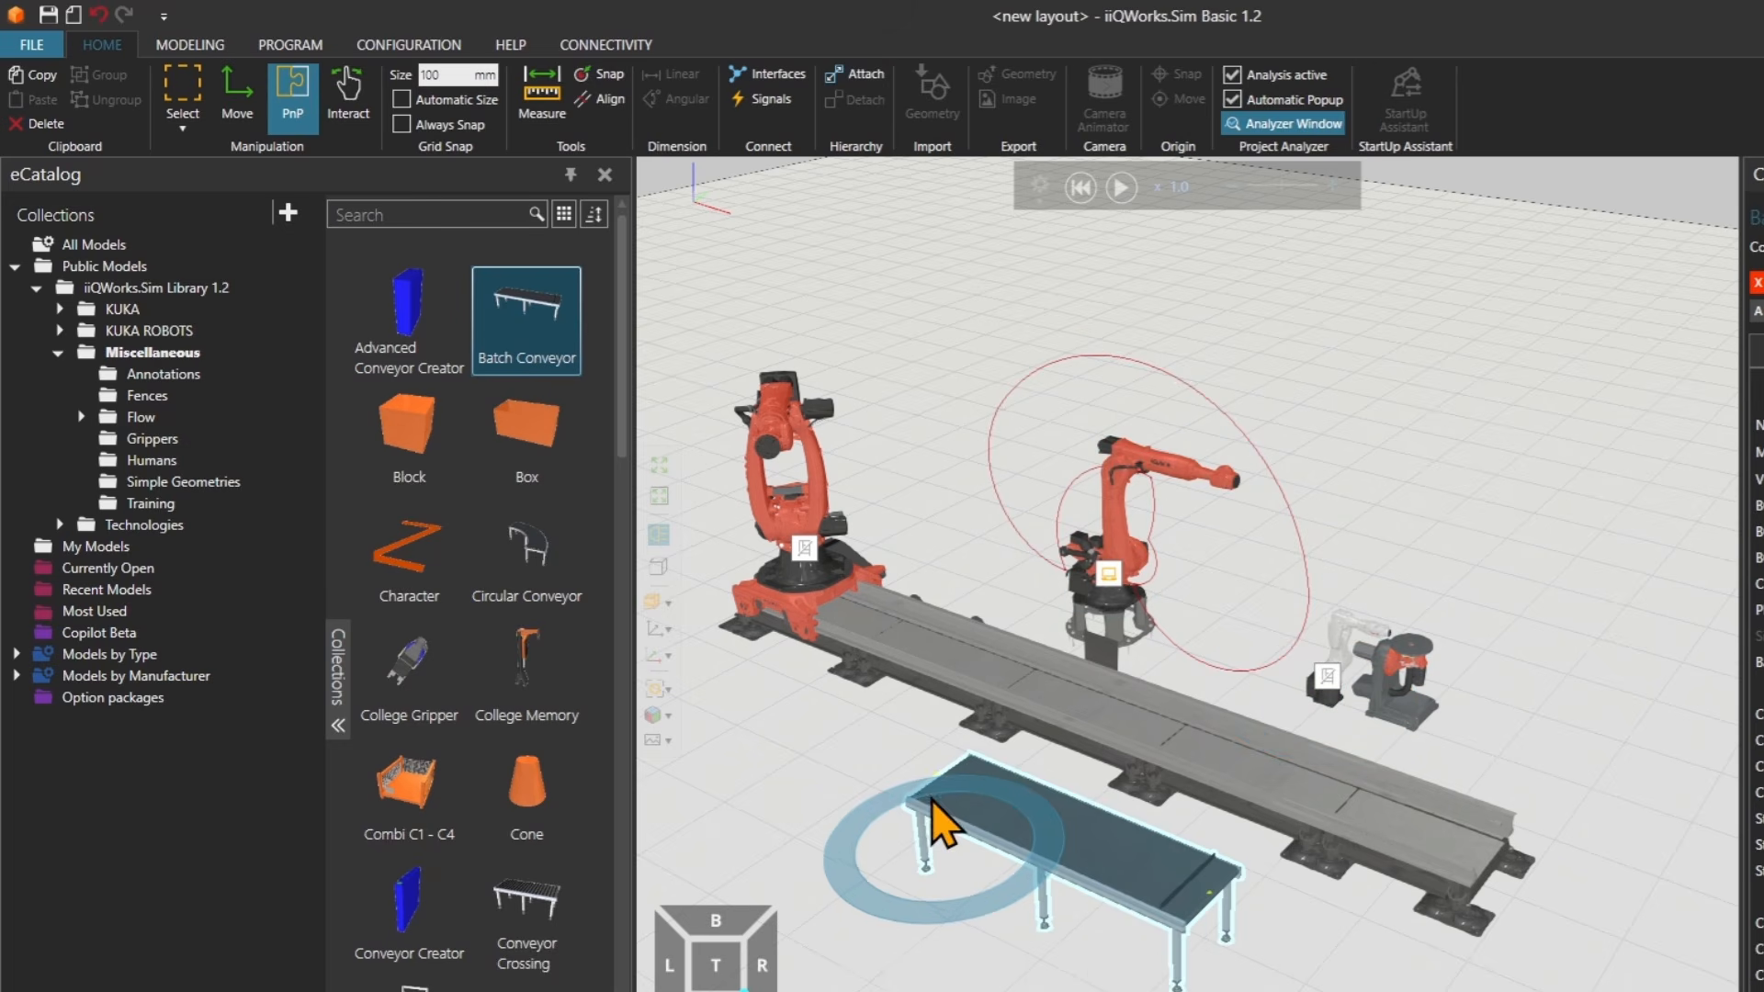
scroll(520, 753, down, 5)
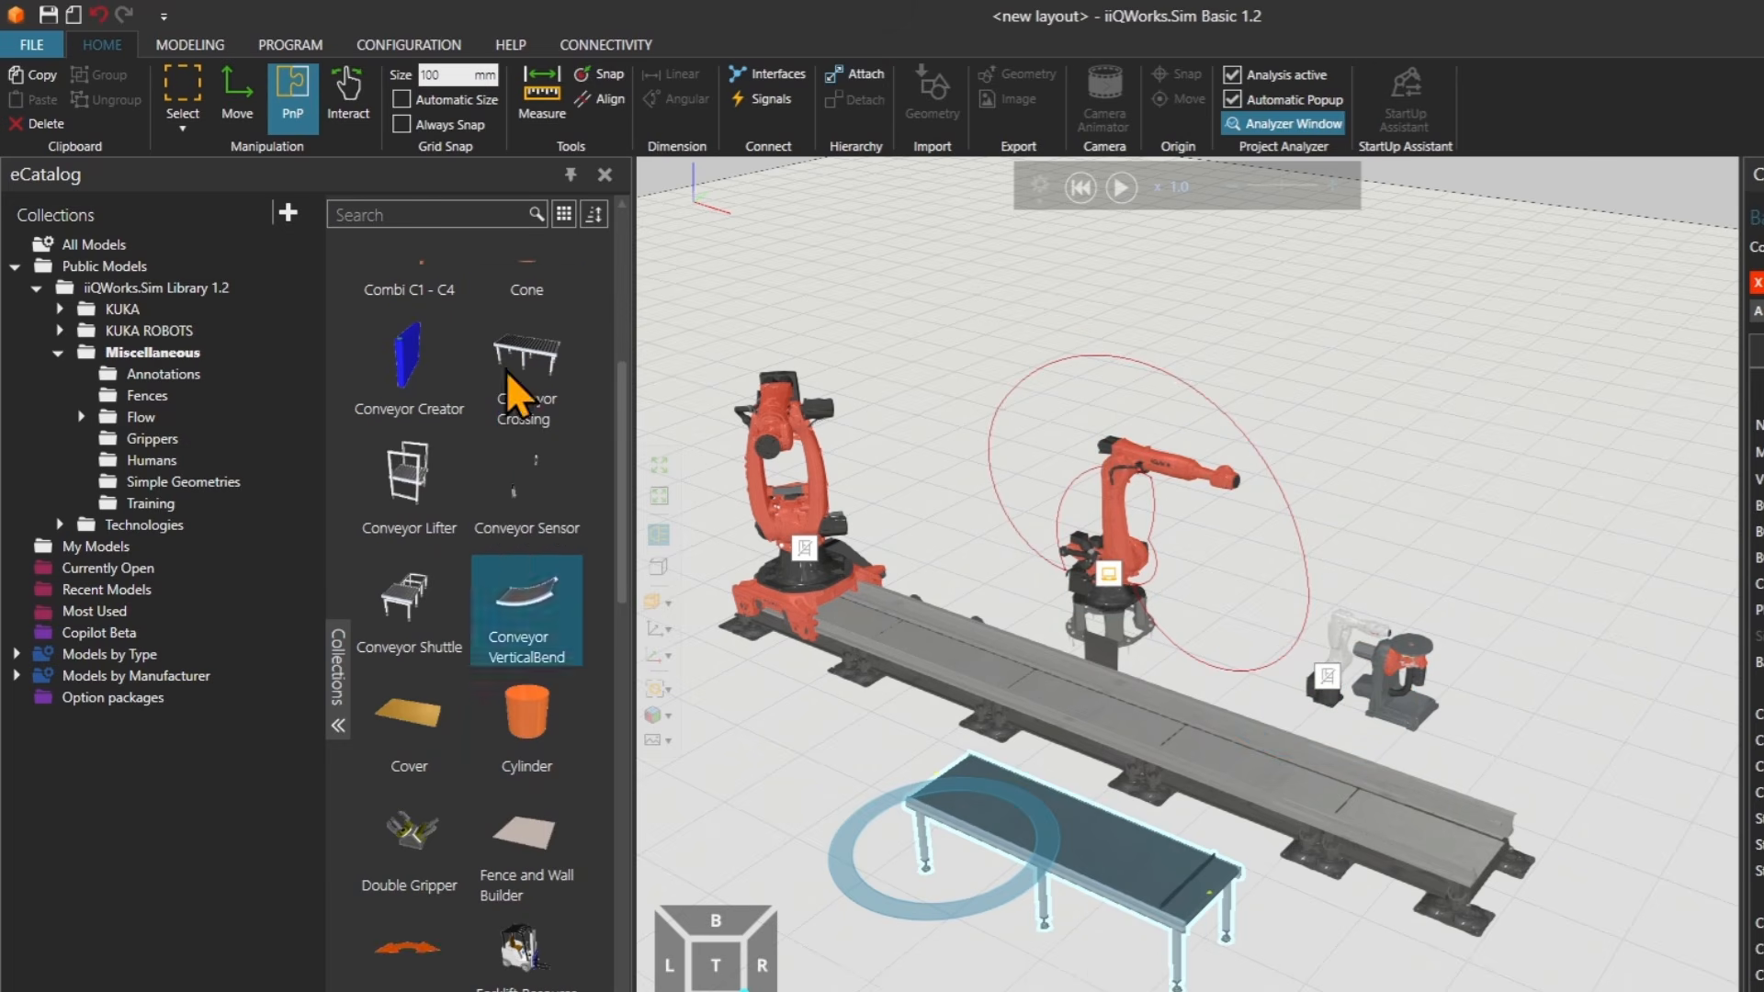
Place a Conveyor Sensor on the Batch Conveyor and rotate it across the belt.
drag(531, 483, 996, 910)
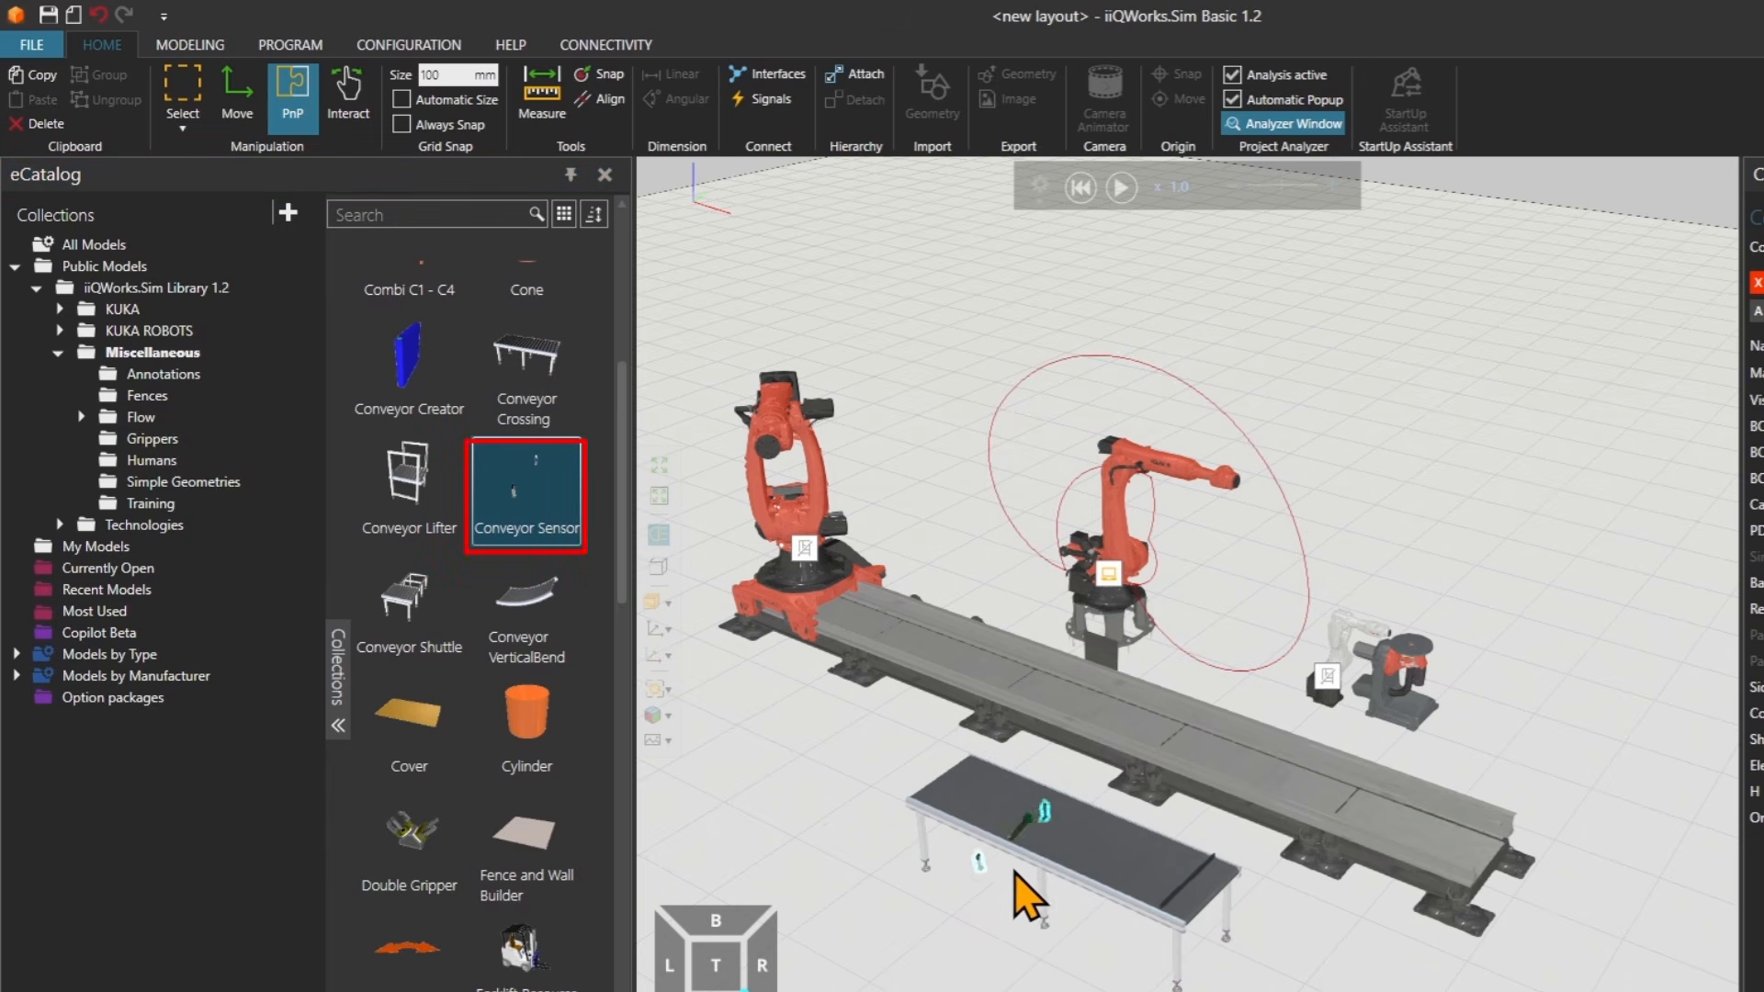
click(1040, 862)
drag(1159, 905, 1054, 818)
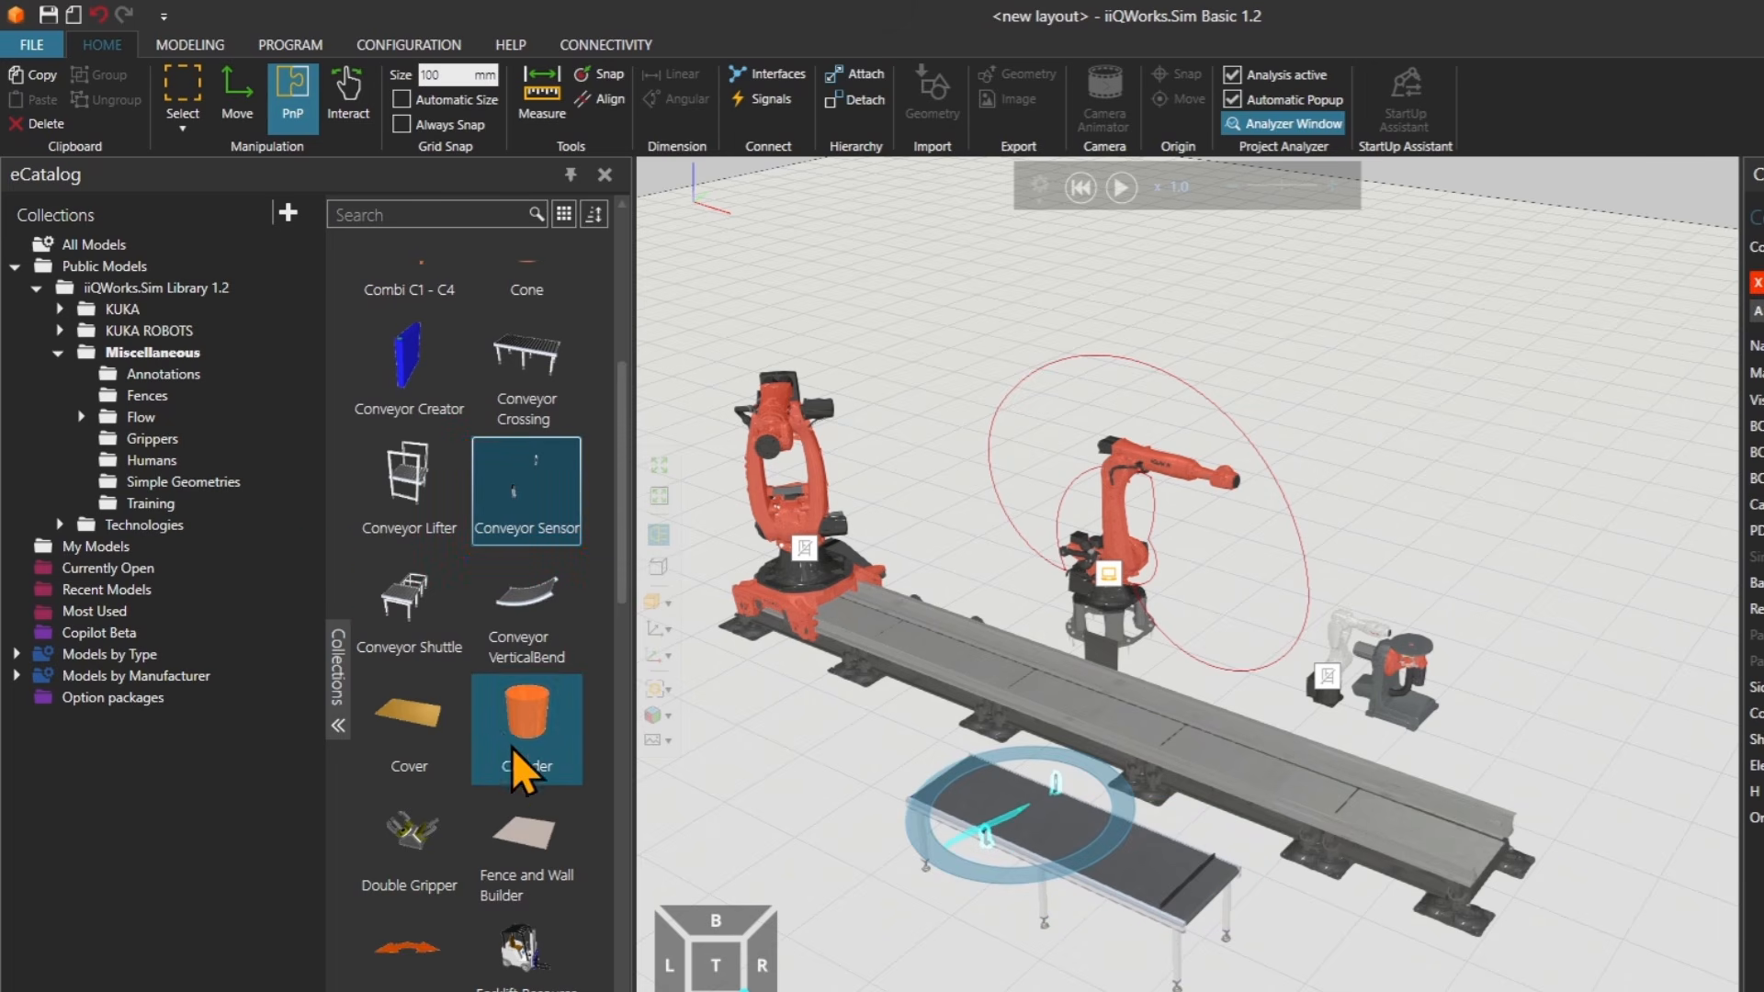
Place a Linear Conveyor in line ahead of the Batch Conveyor.
scroll(504, 736, down, 10)
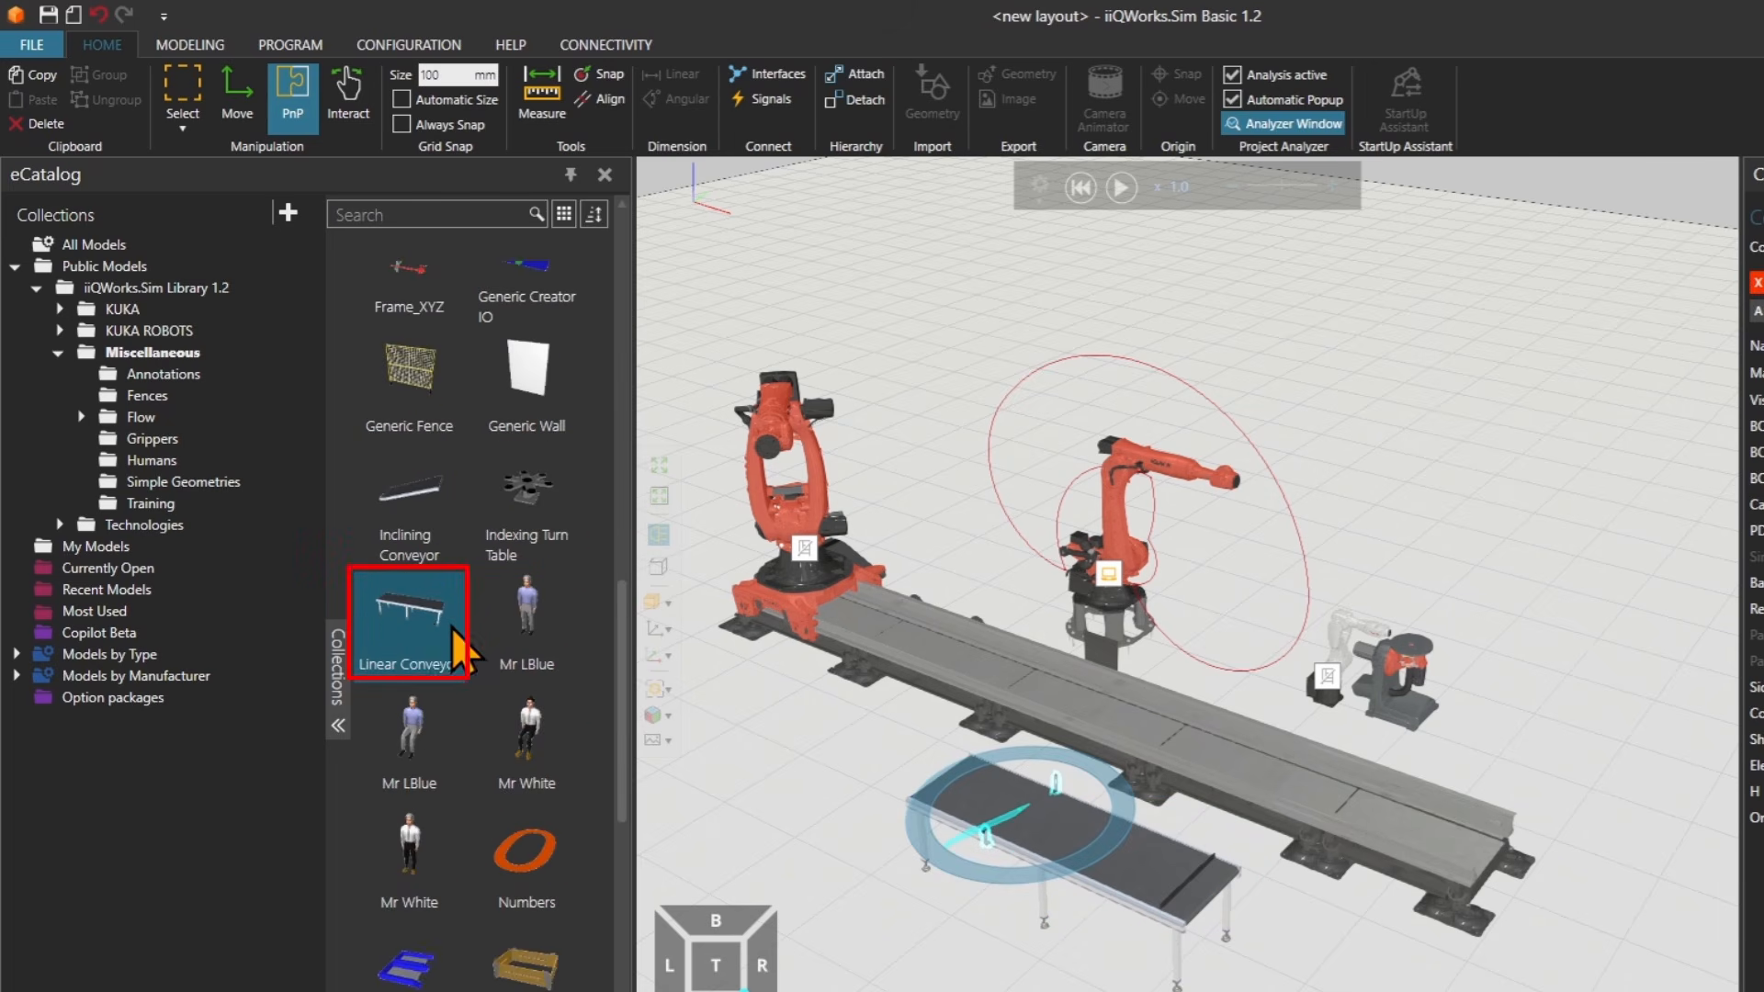
drag(405, 620, 743, 764)
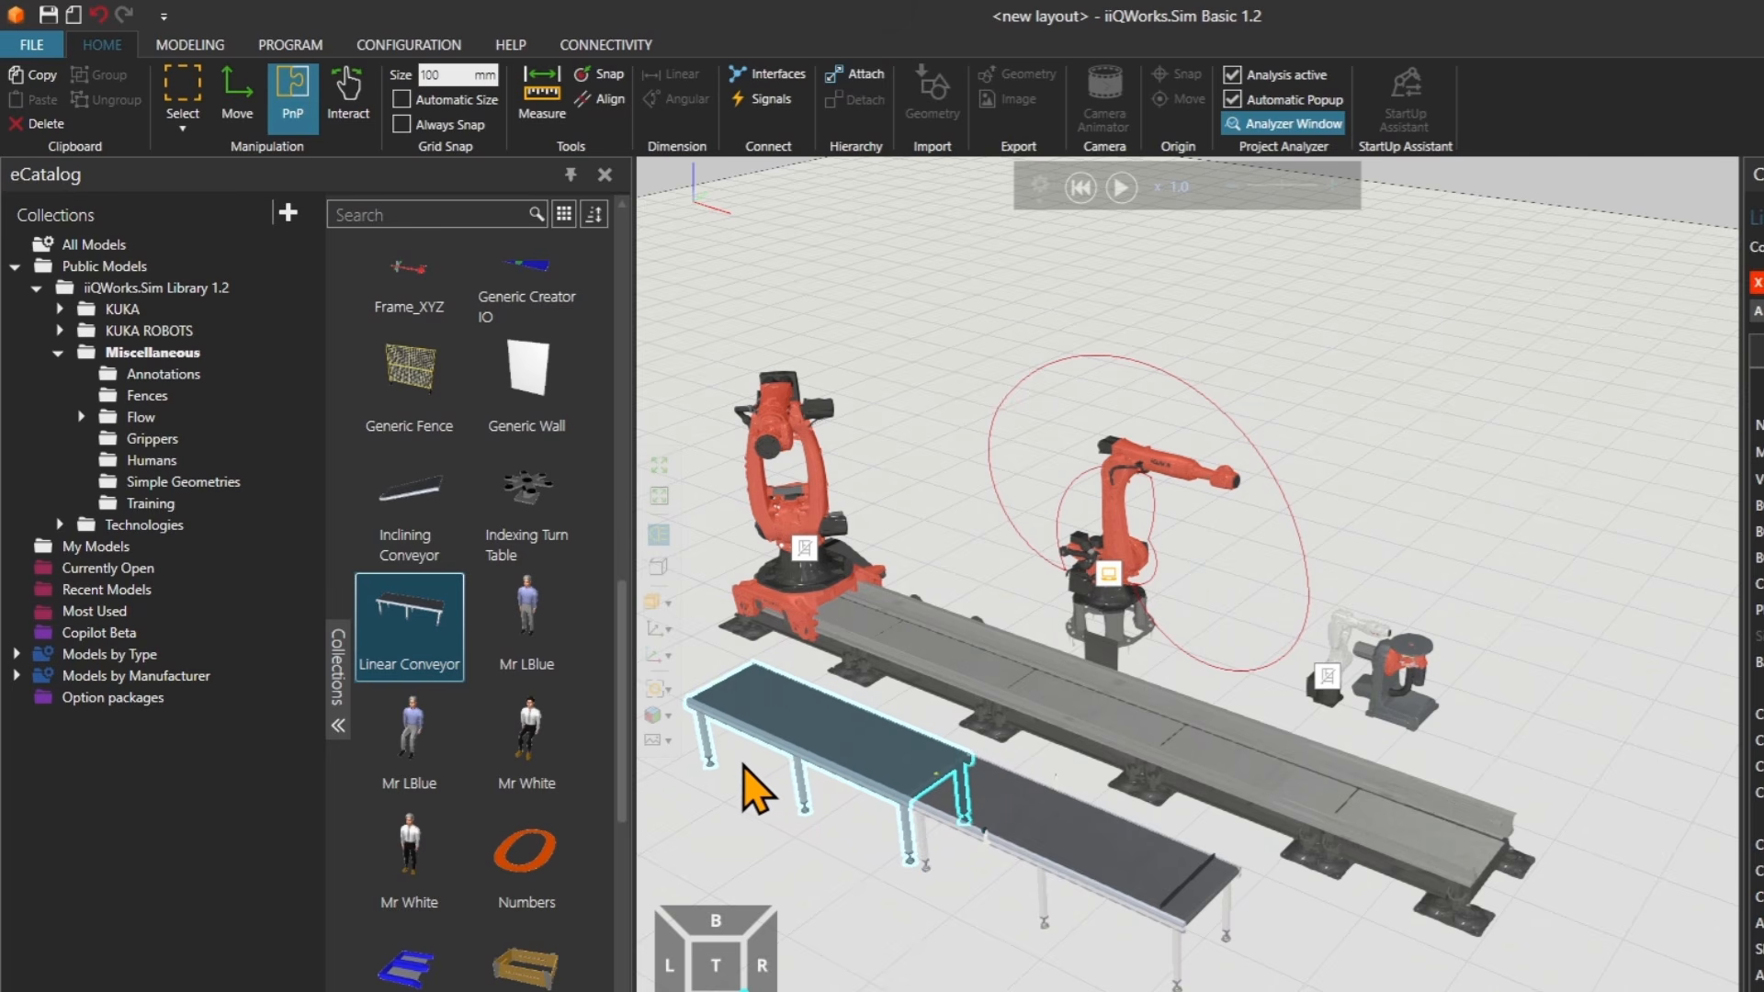
scroll(850, 828, down, 1)
middle_drag(986, 848, 1119, 761)
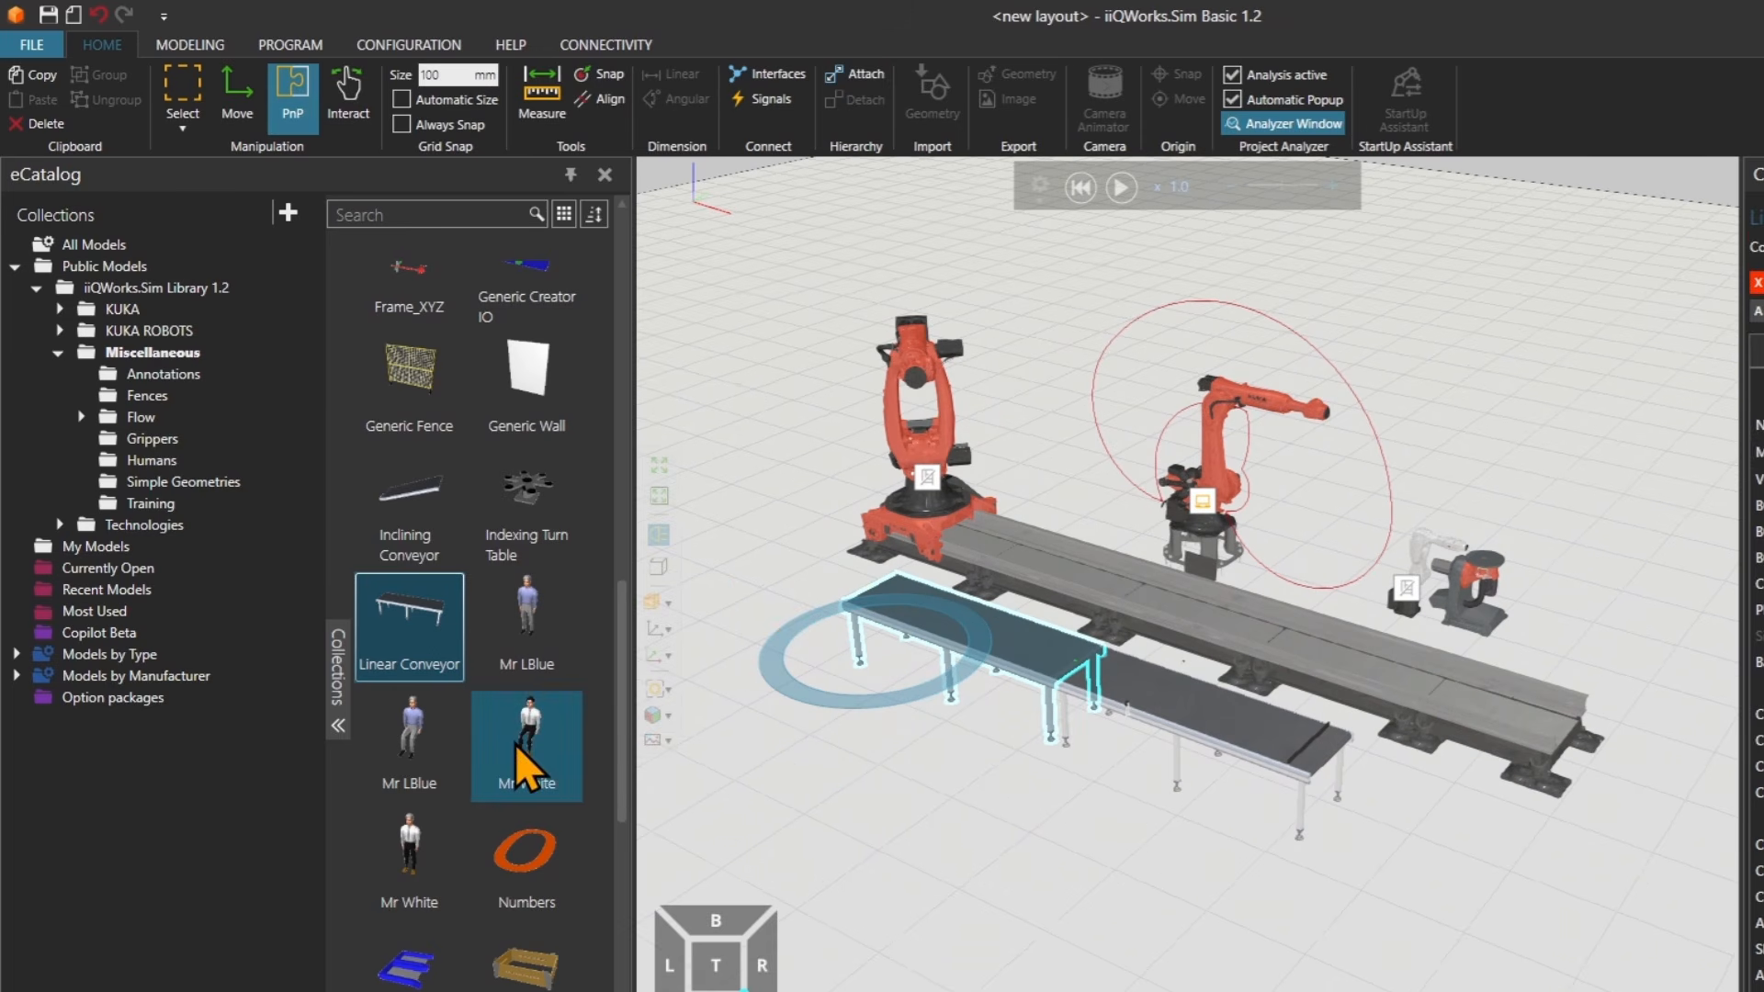
Open the Fences folder and place two Generic Fence panels alongside the conveyors.
click(147, 395)
drag(542, 340, 808, 721)
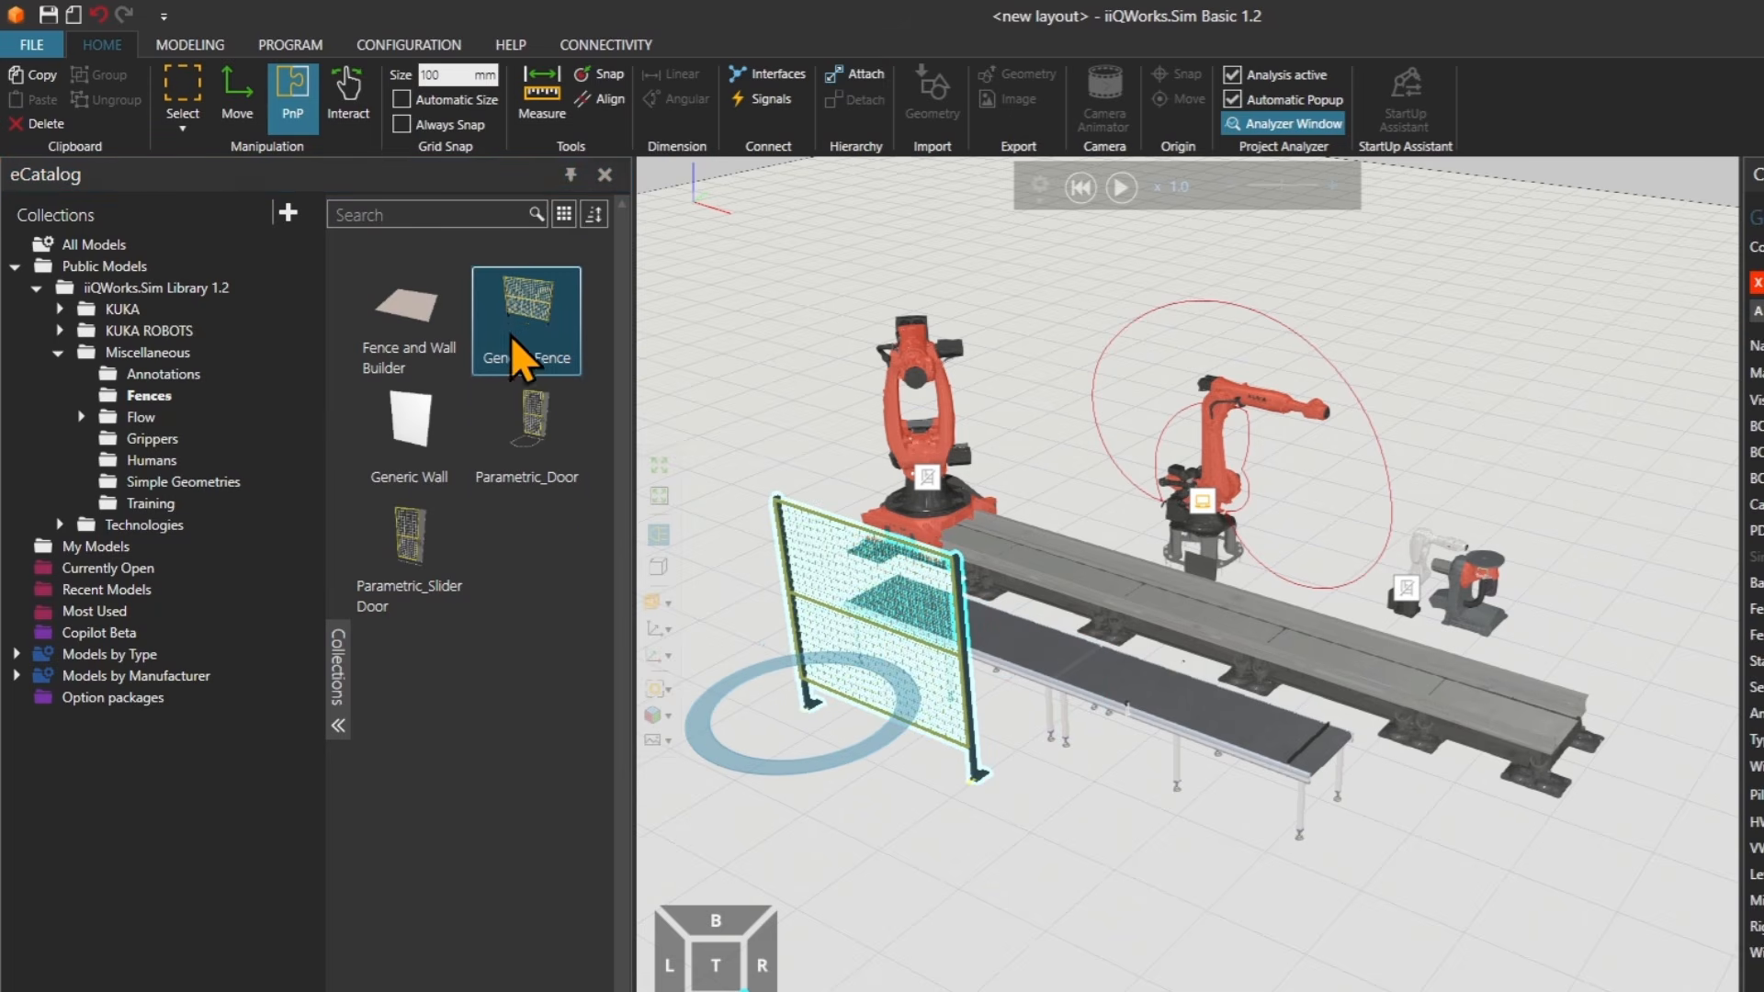
drag(518, 323, 945, 846)
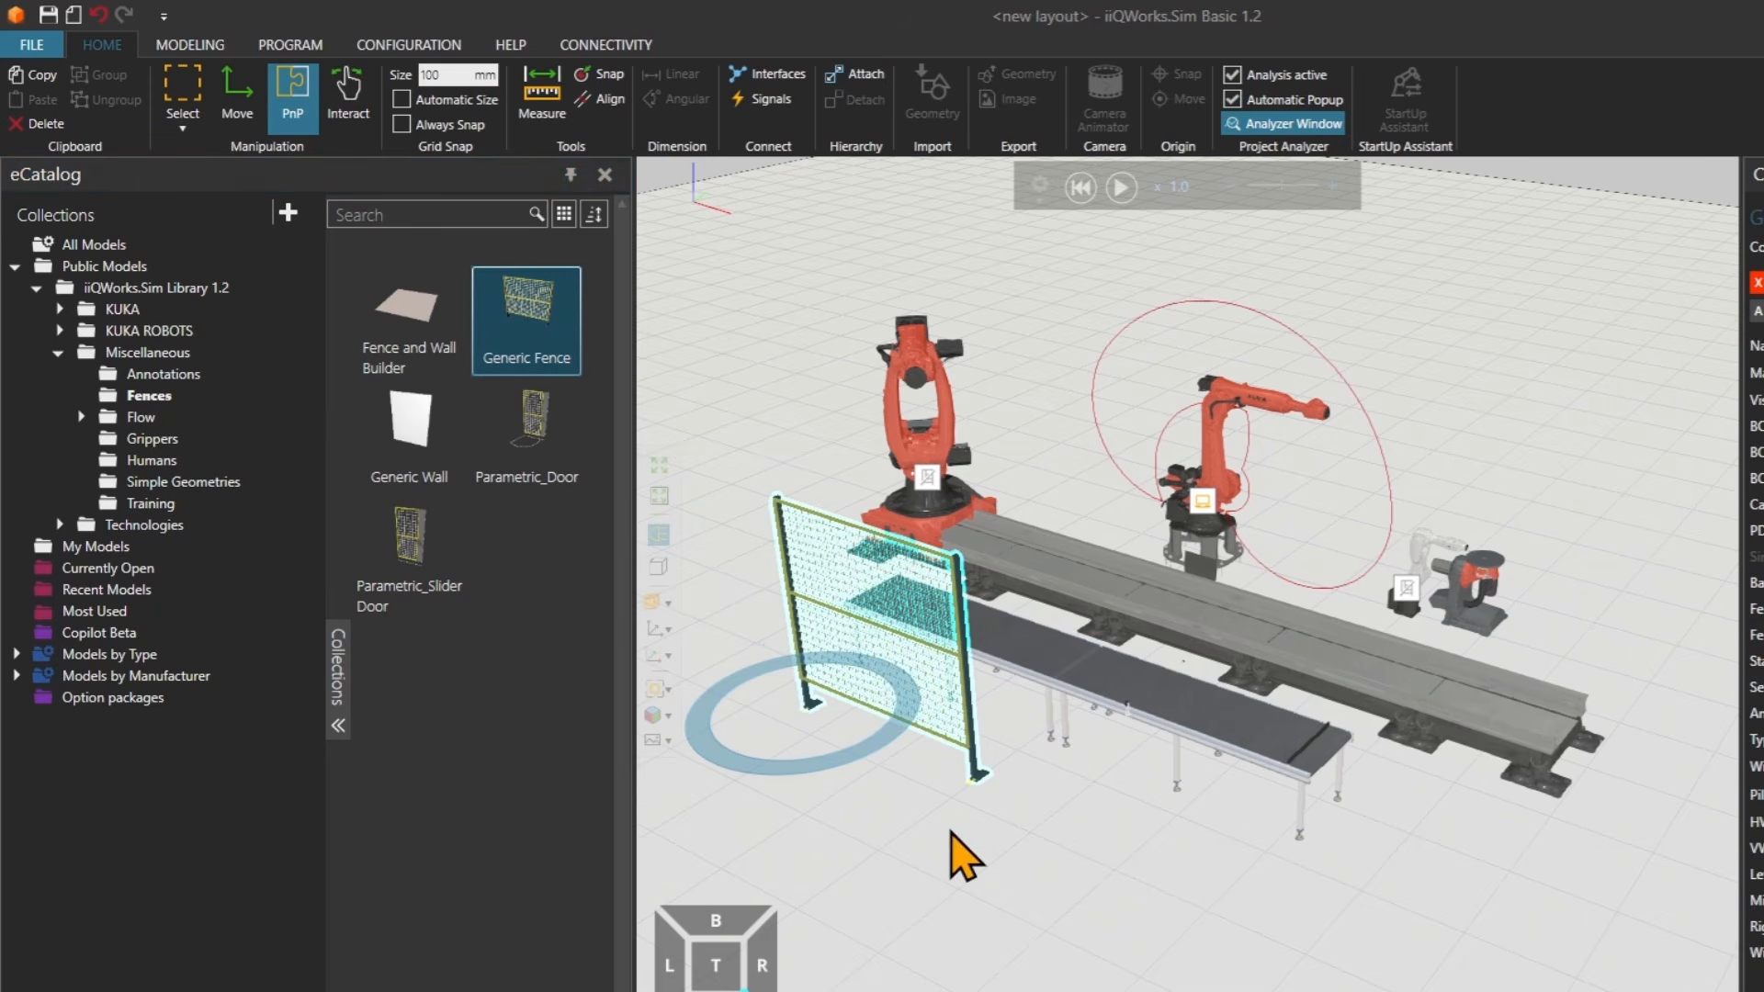
Add a Parametric_Slider Door at the end of the fence and slide it with the Interact tool.
drag(414, 547, 1064, 919)
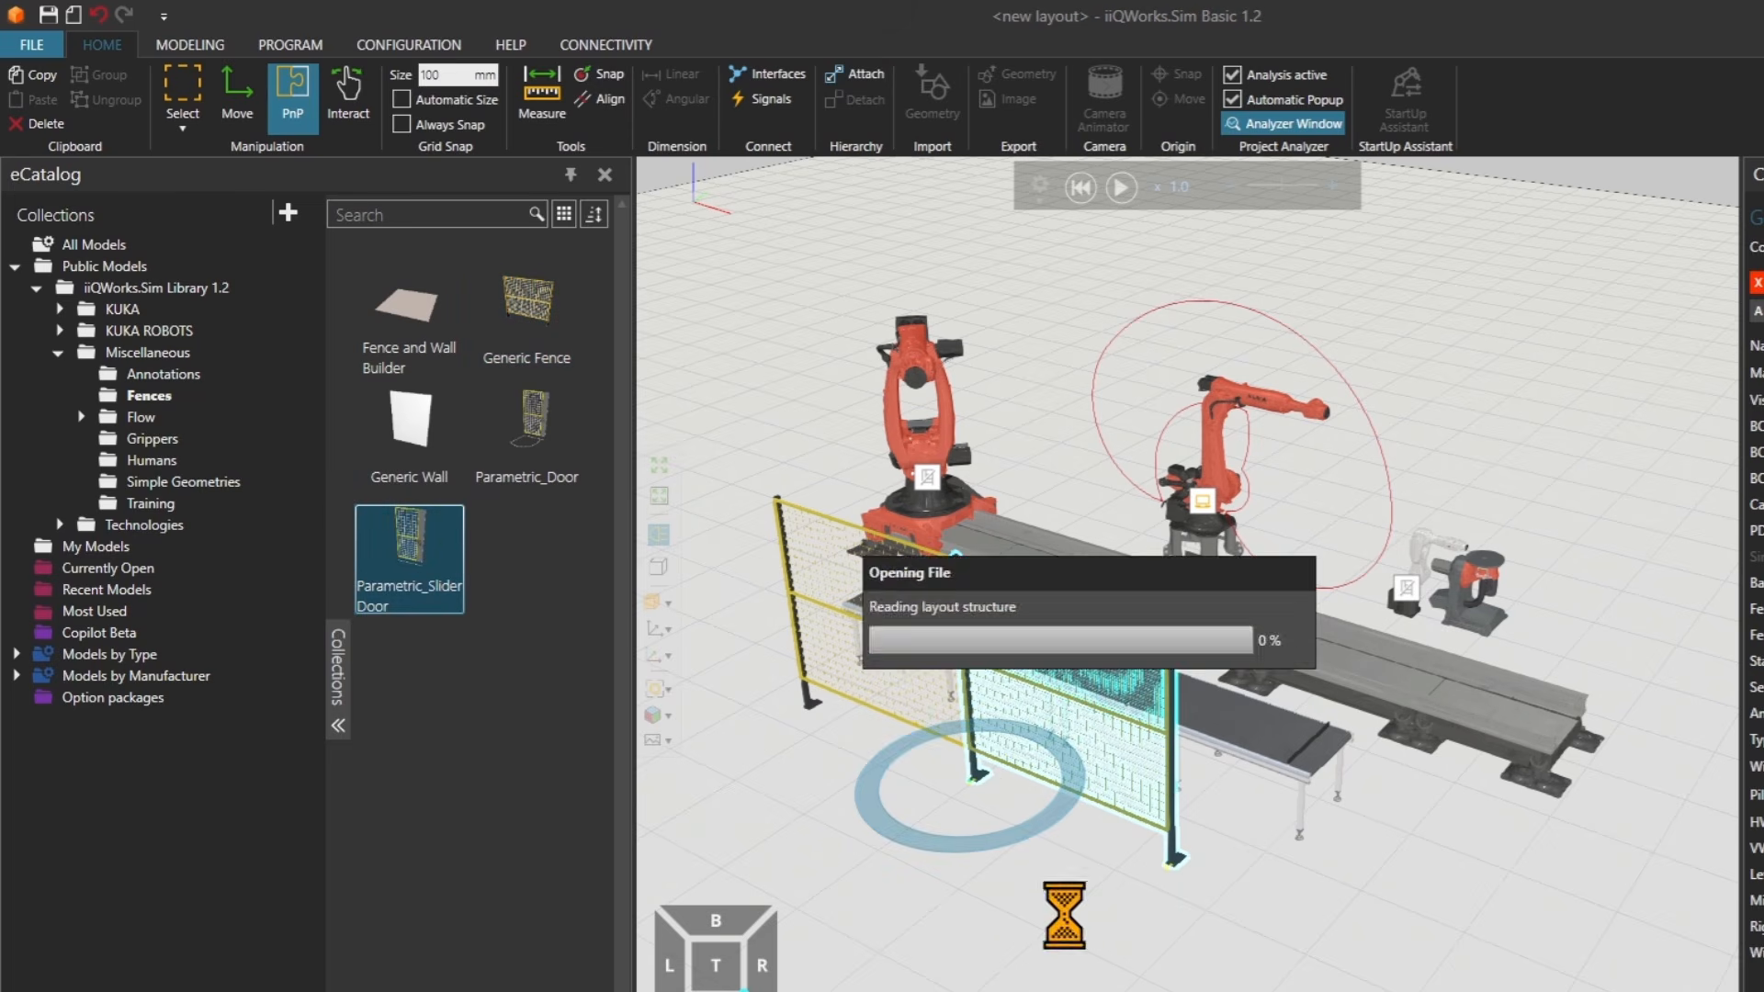
drag(1036, 861, 1217, 913)
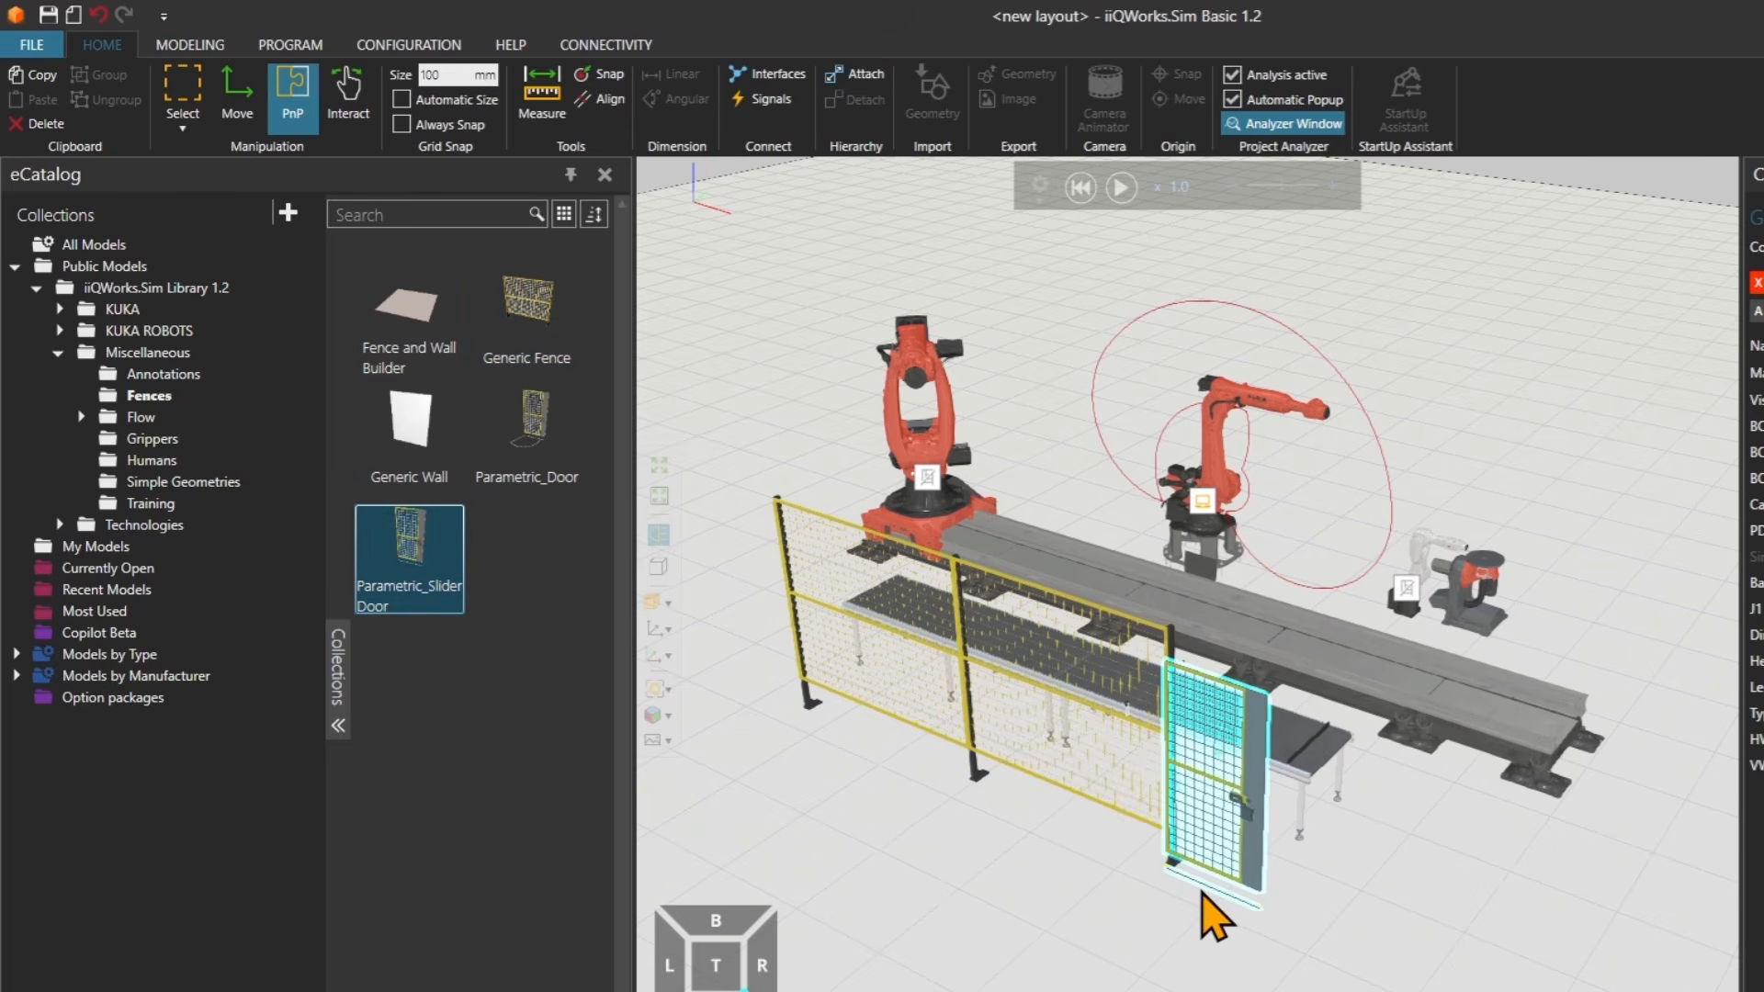
click(342, 96)
drag(1187, 771, 1253, 810)
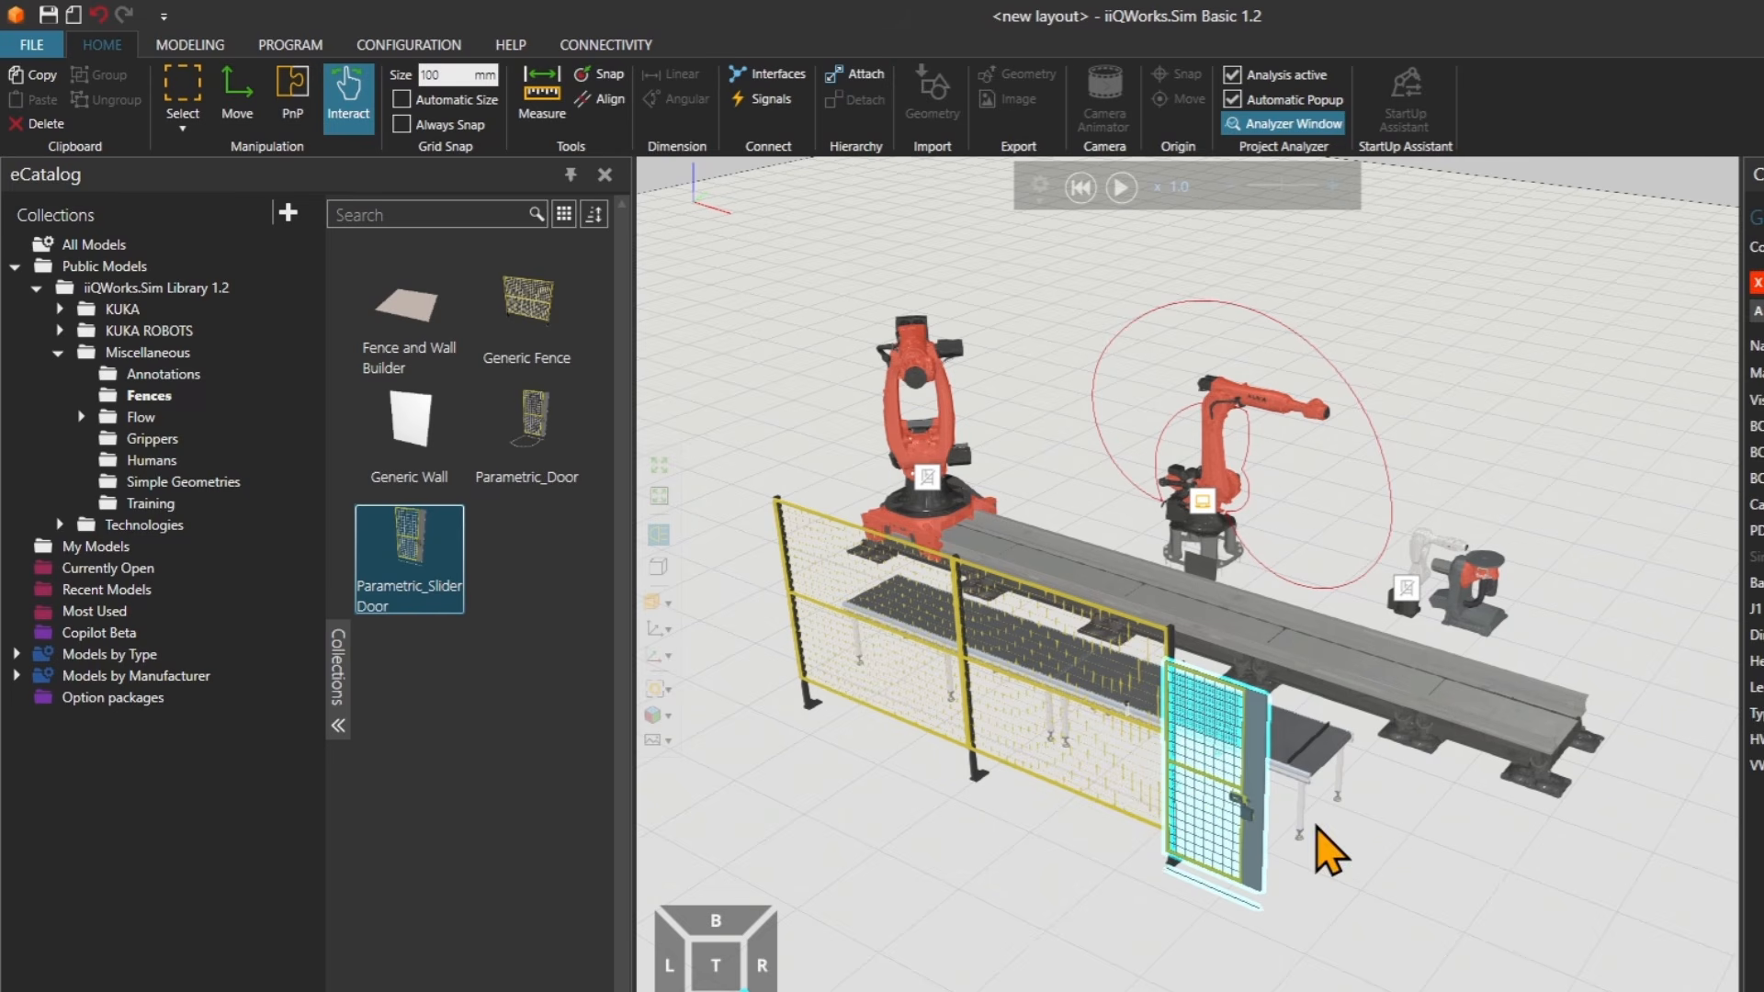
Open the Flow folder and place a Conveyor Creator at the start of the Linear Conveyor.
click(147, 418)
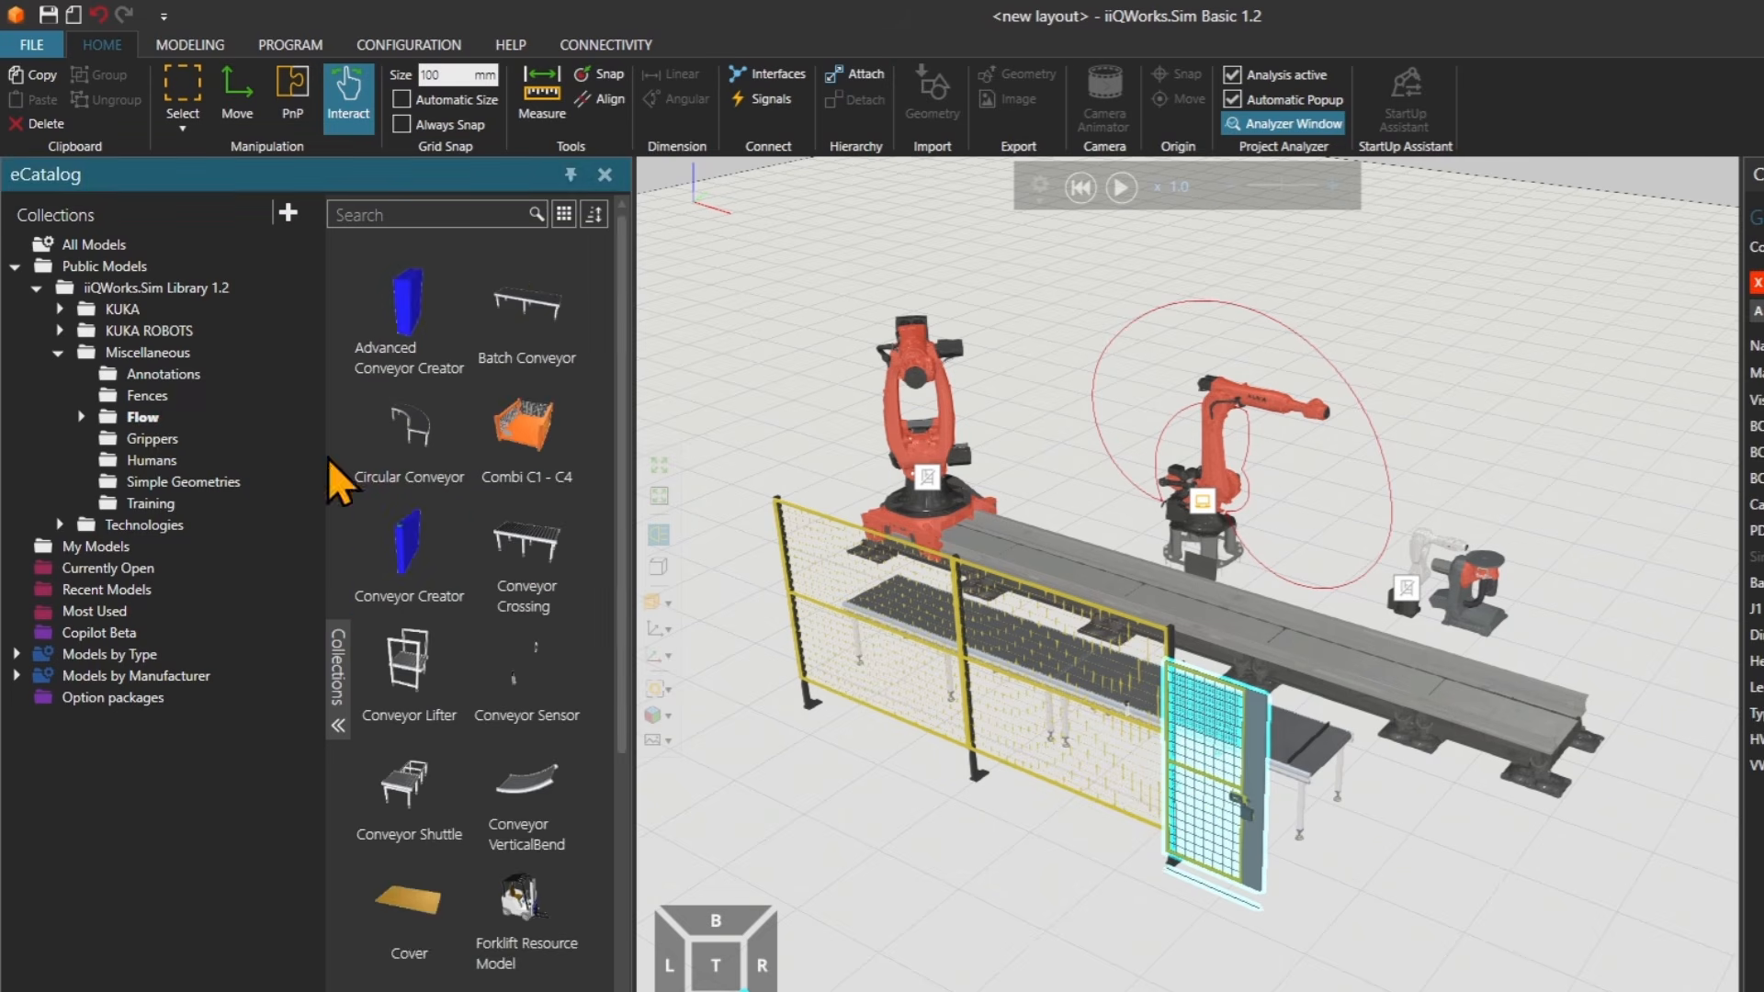
drag(416, 554, 722, 703)
right_drag(797, 719, 844, 722)
drag(948, 929, 951, 817)
right_drag(1022, 833, 961, 834)
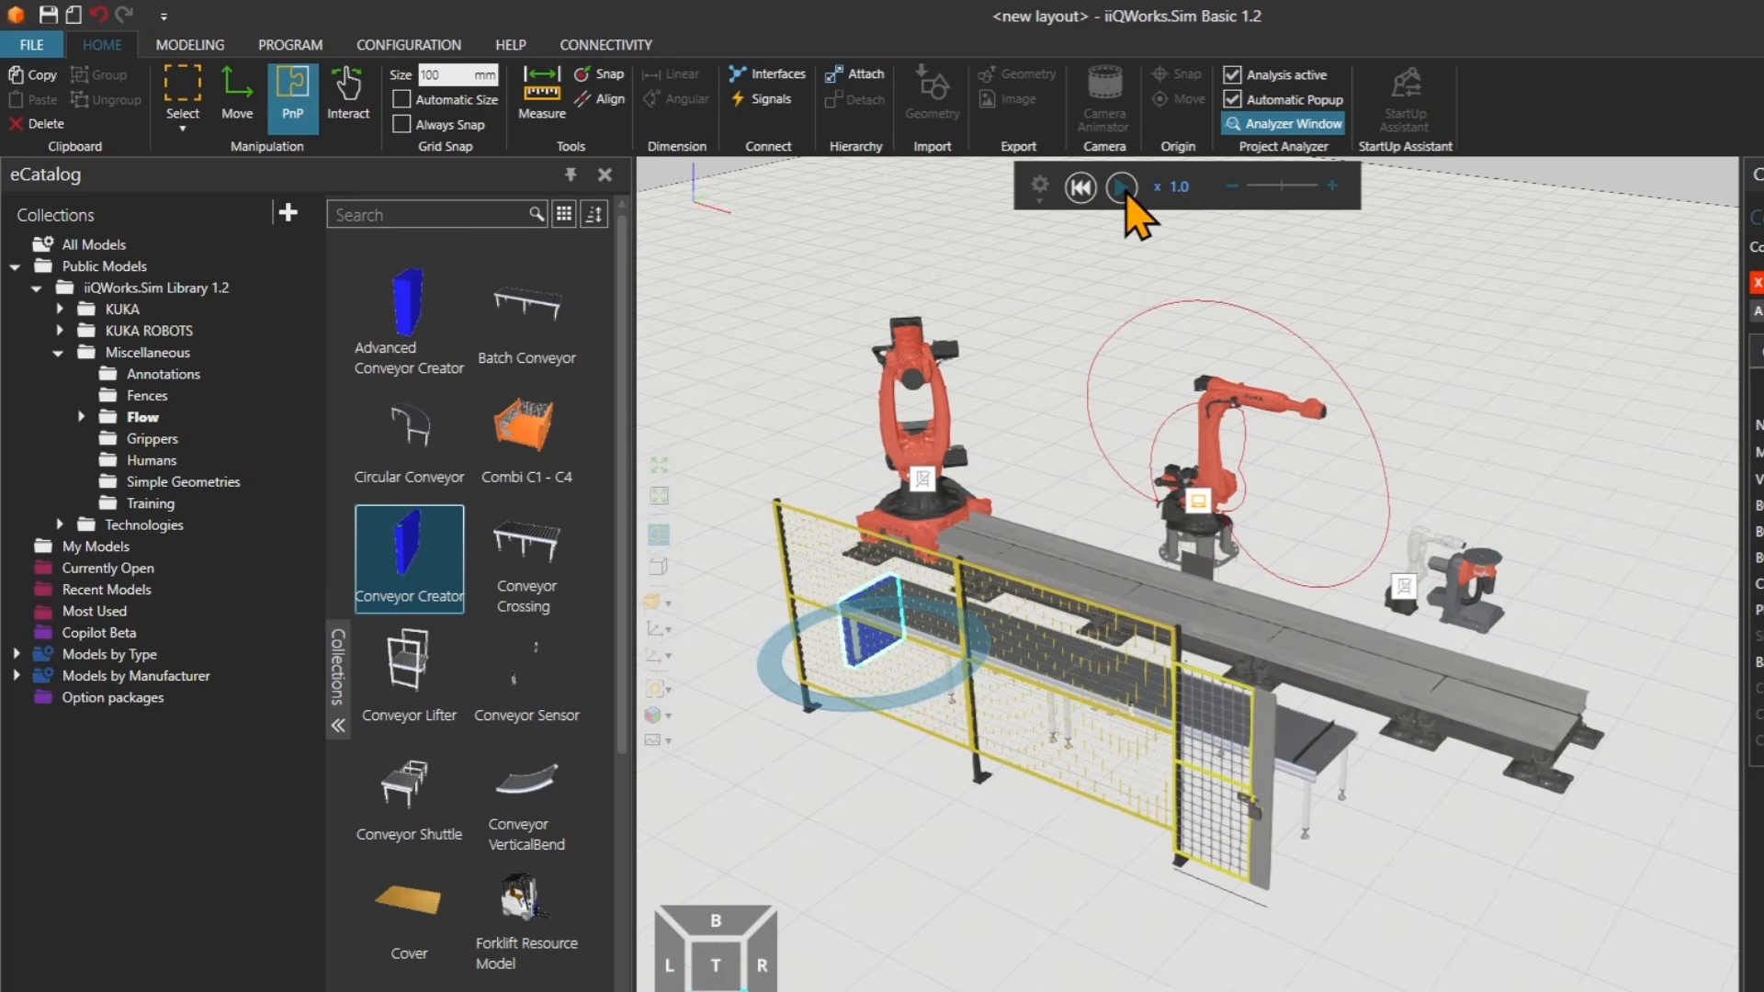
Try to start the simulation and close the error dialog.
click(1122, 188)
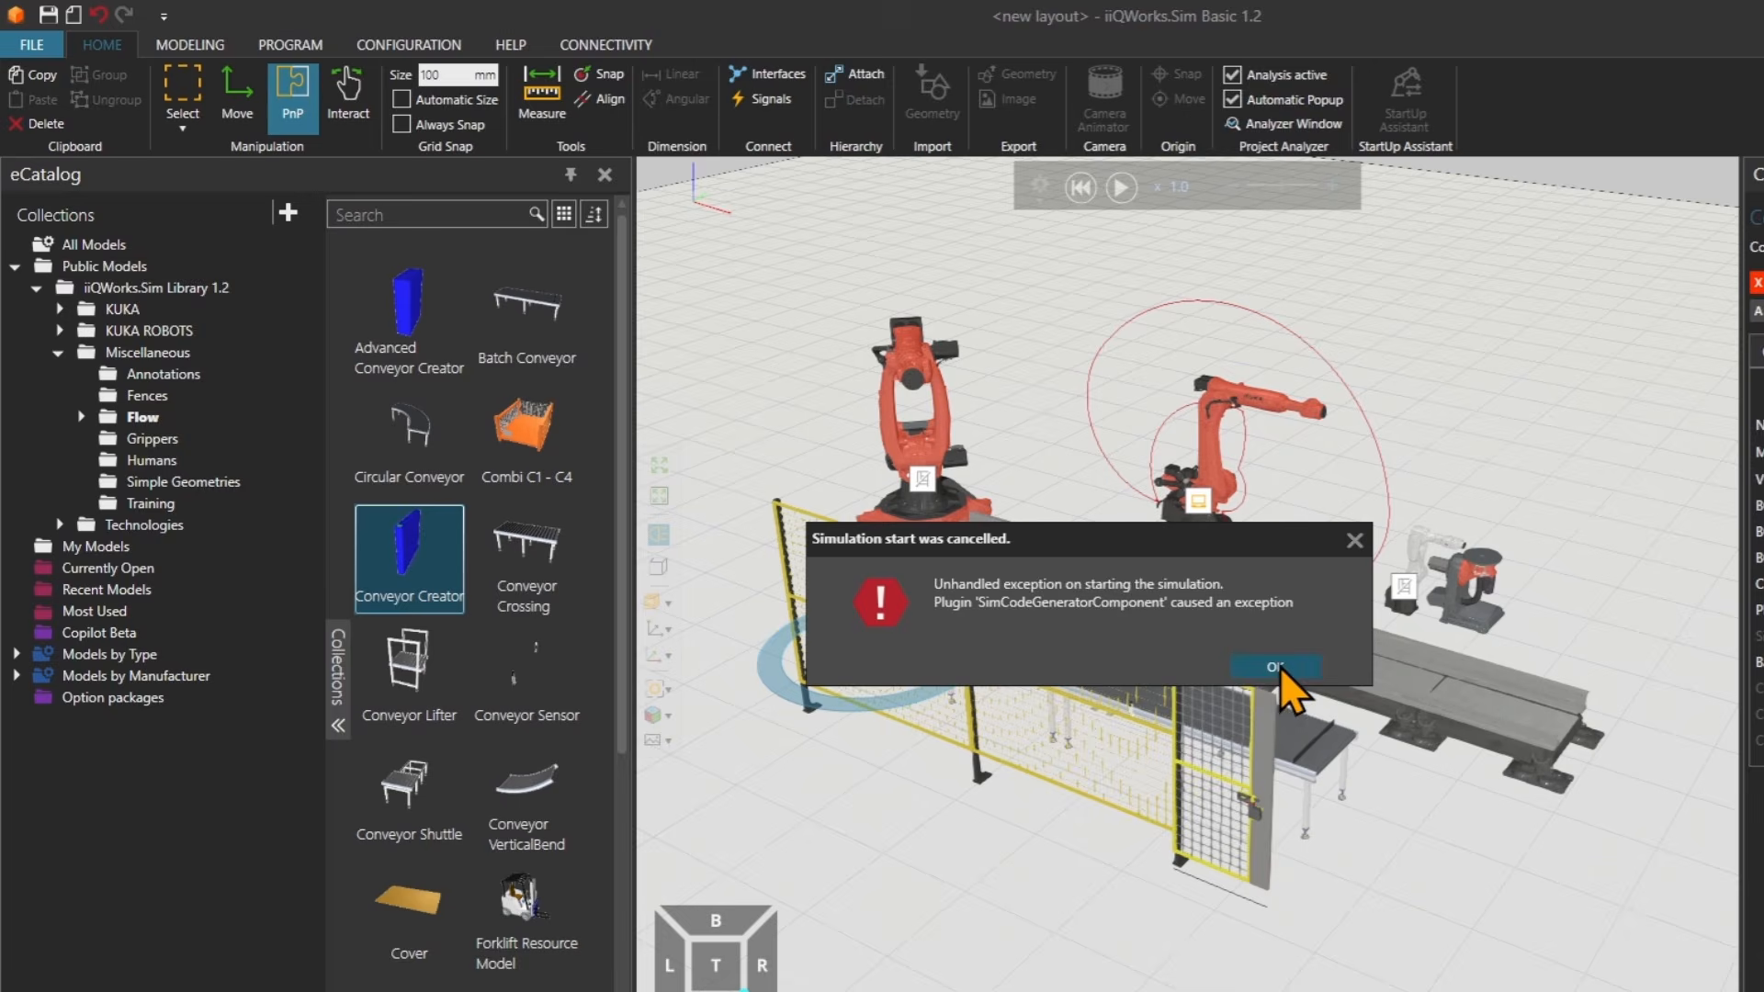
click(1276, 665)
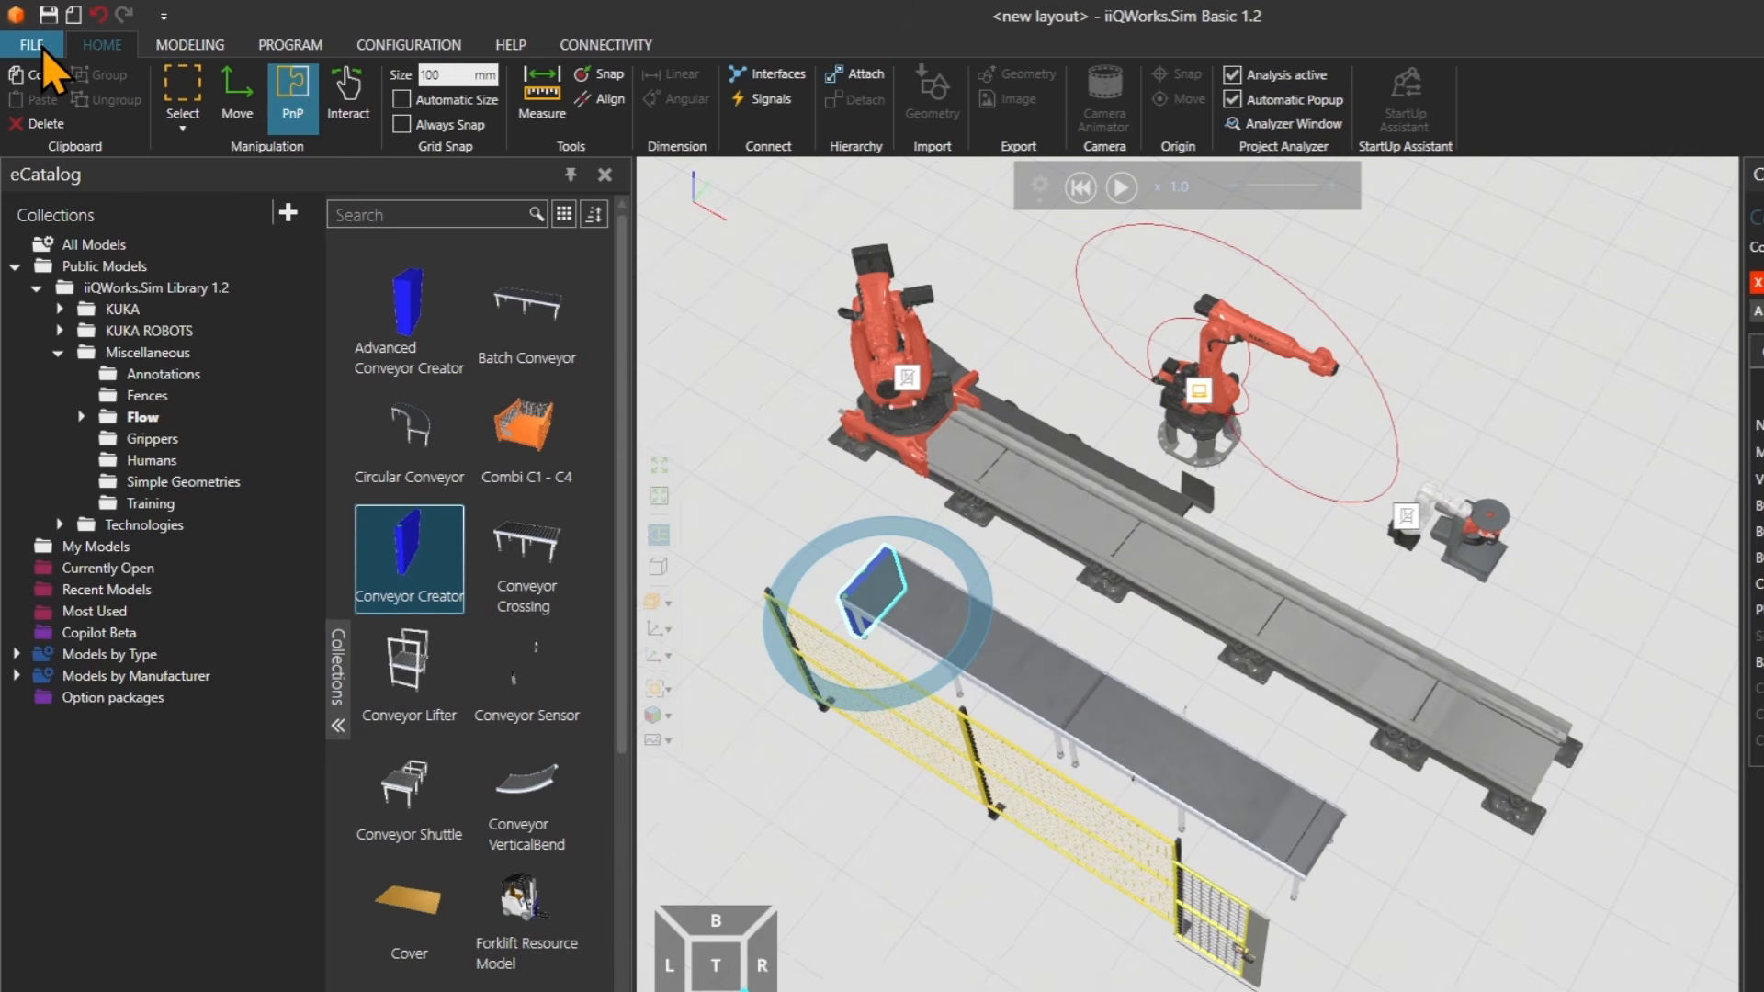
Enable the iiQWorks.Sim Advanced Add-on in the application's Add-on options.
click(42, 50)
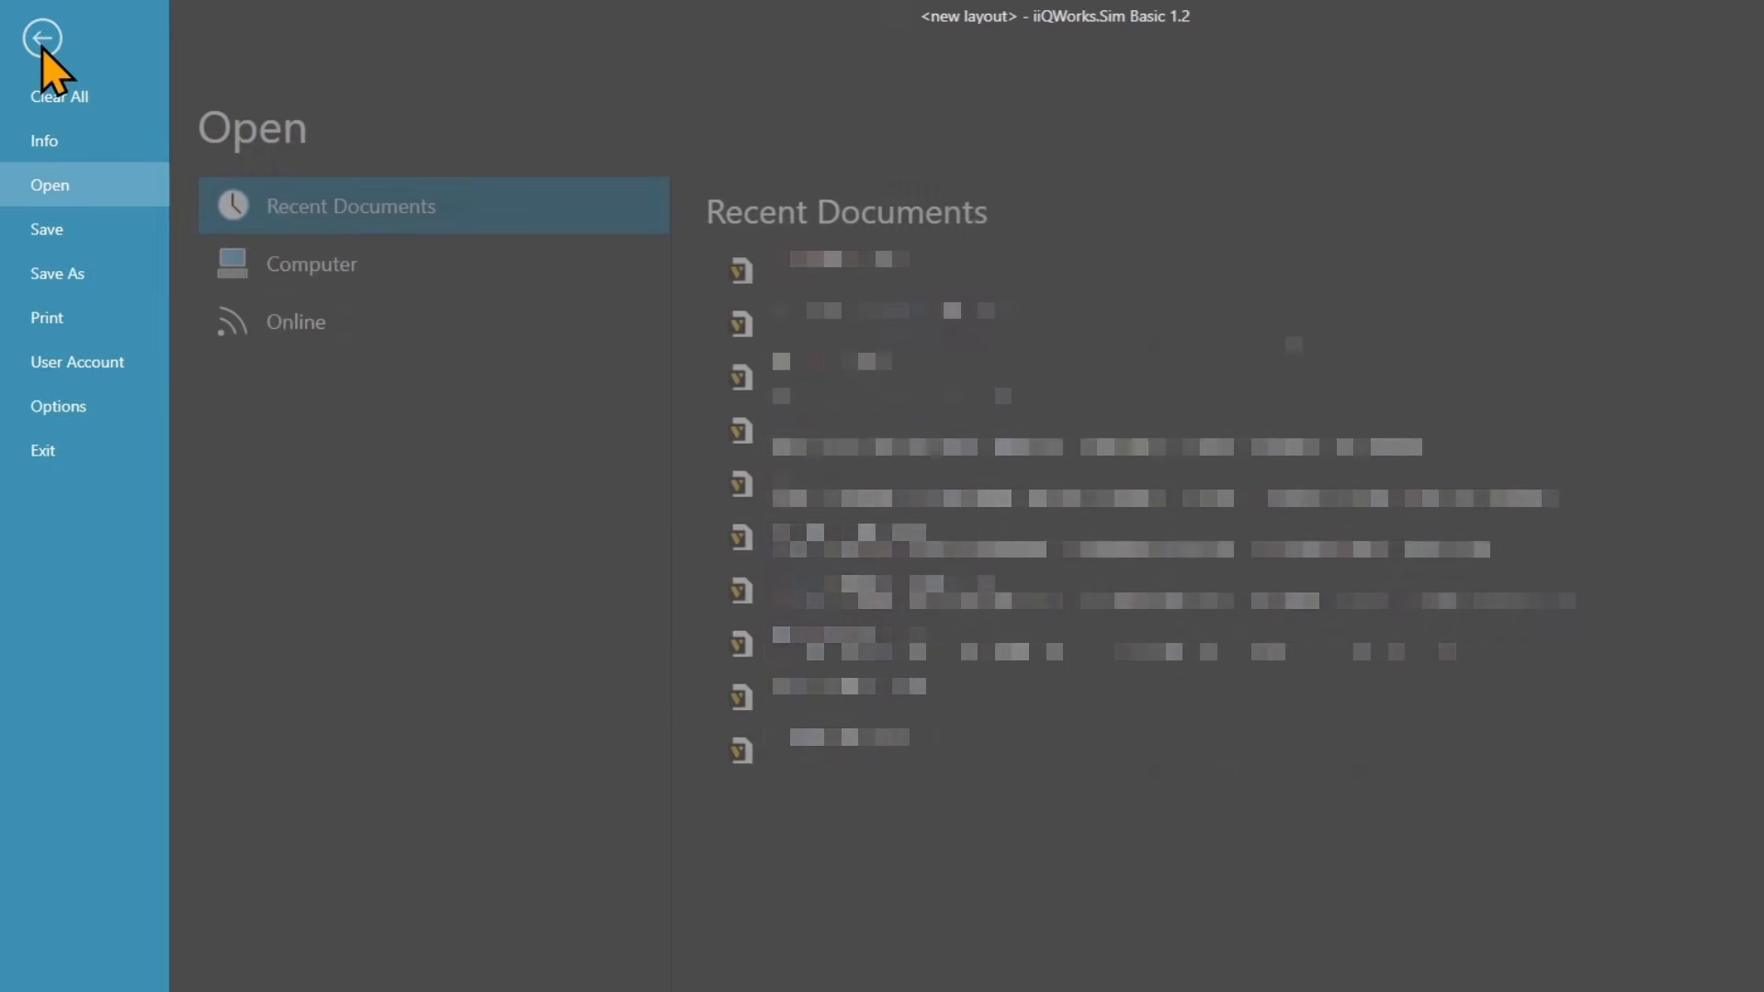
click(82, 413)
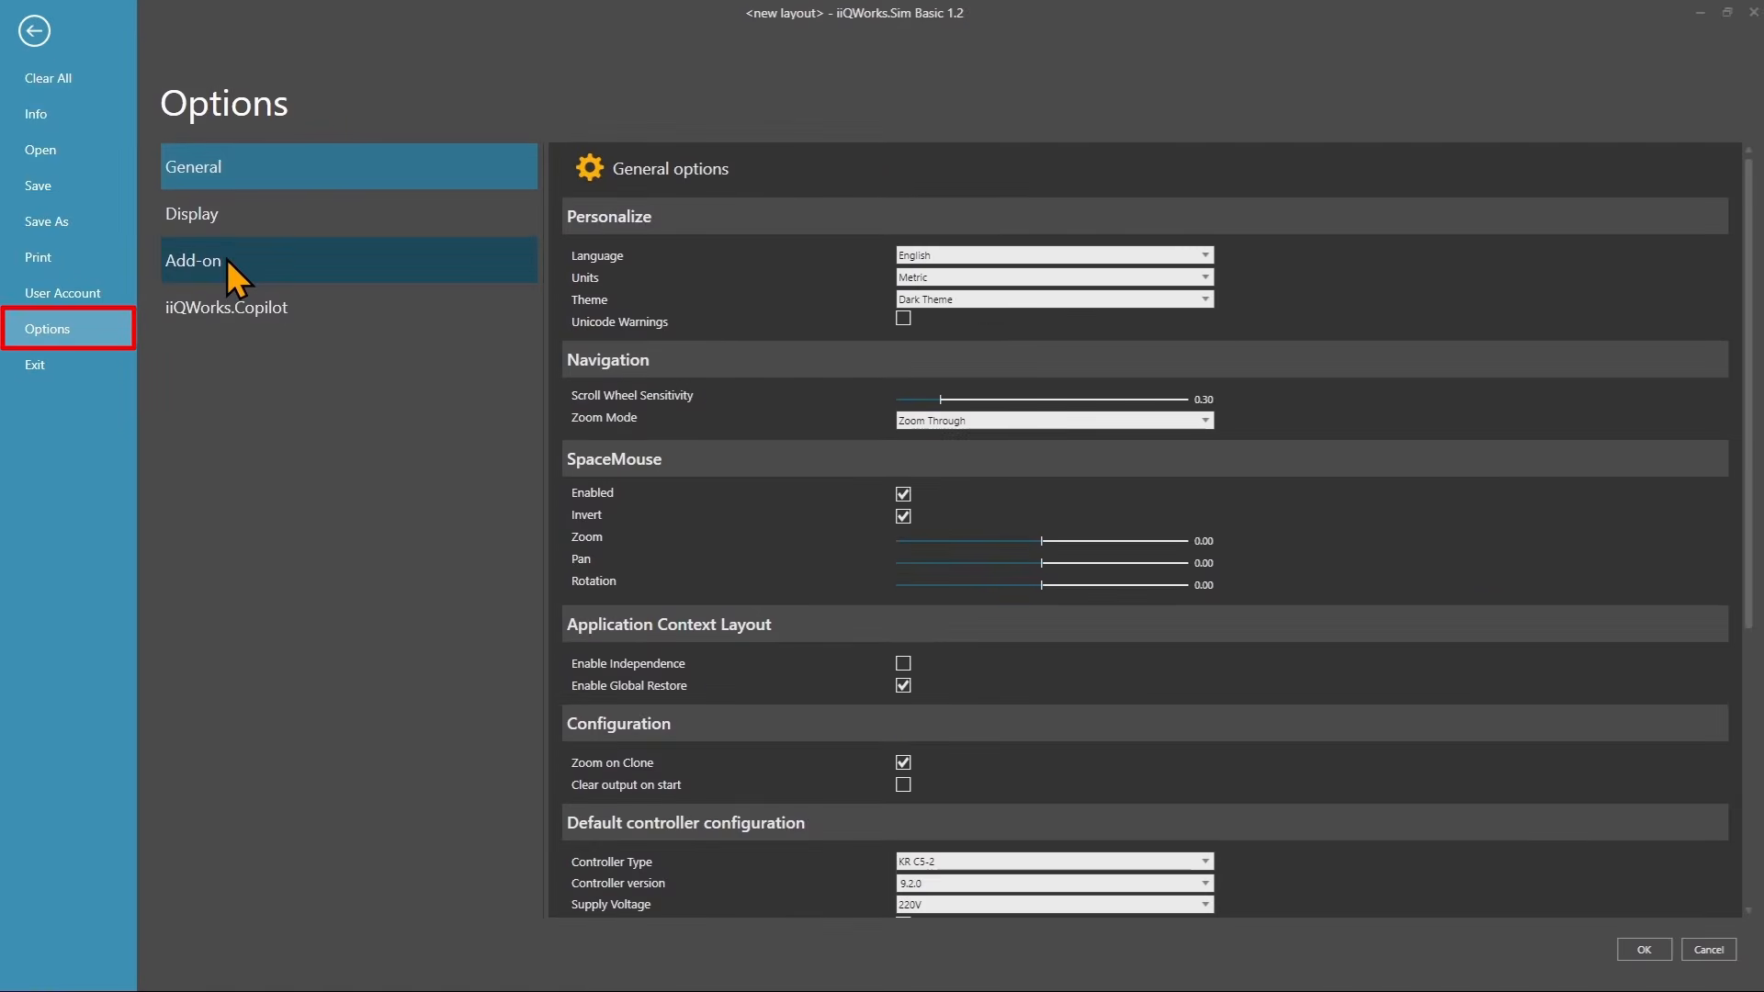
click(251, 284)
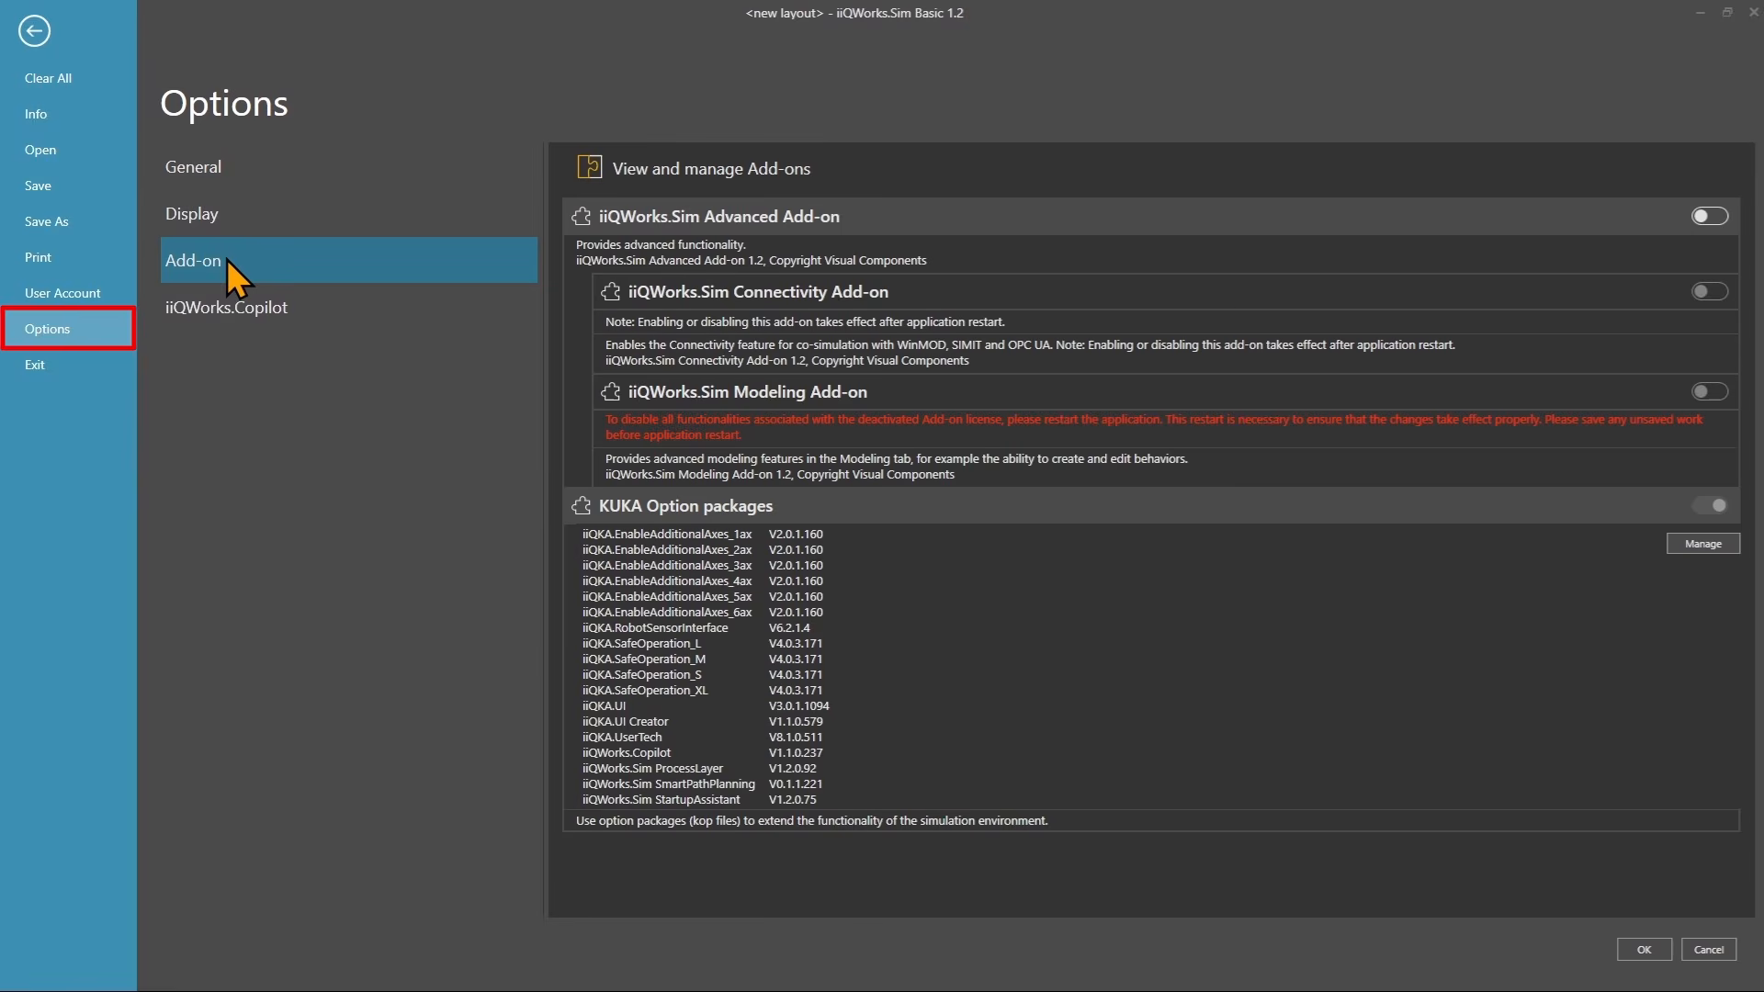
click(1703, 214)
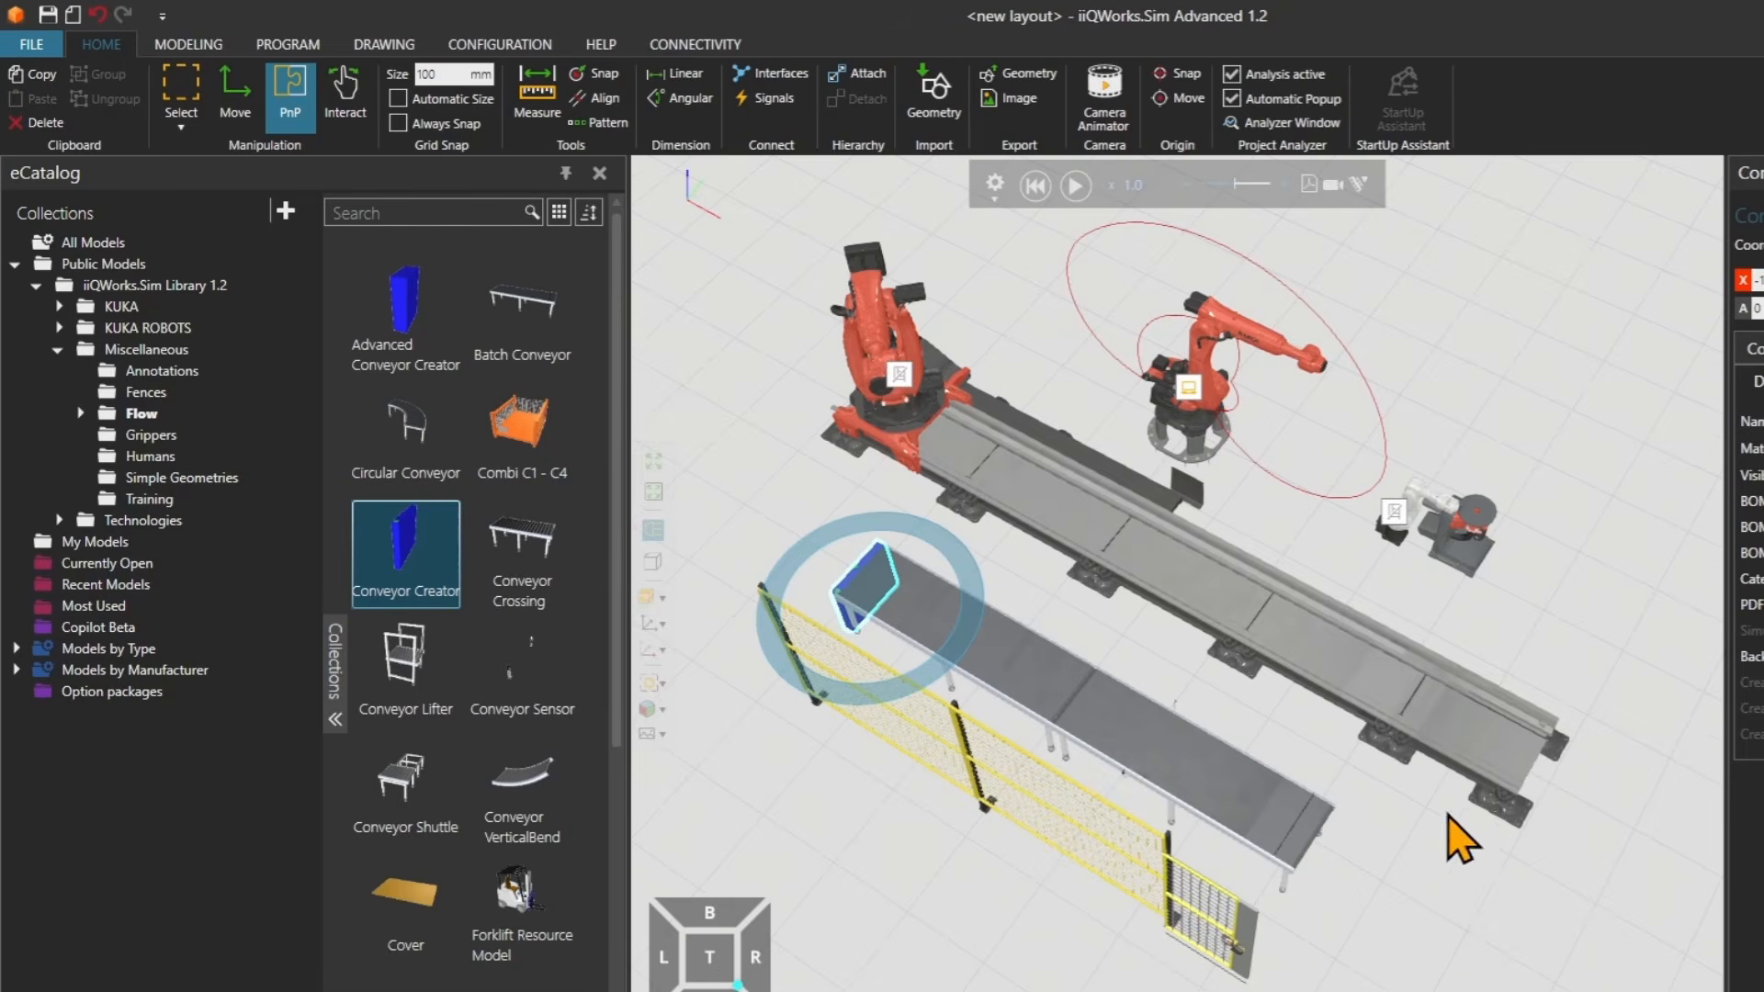
Run the simulation to watch parts being created, then reset it.
click(1075, 186)
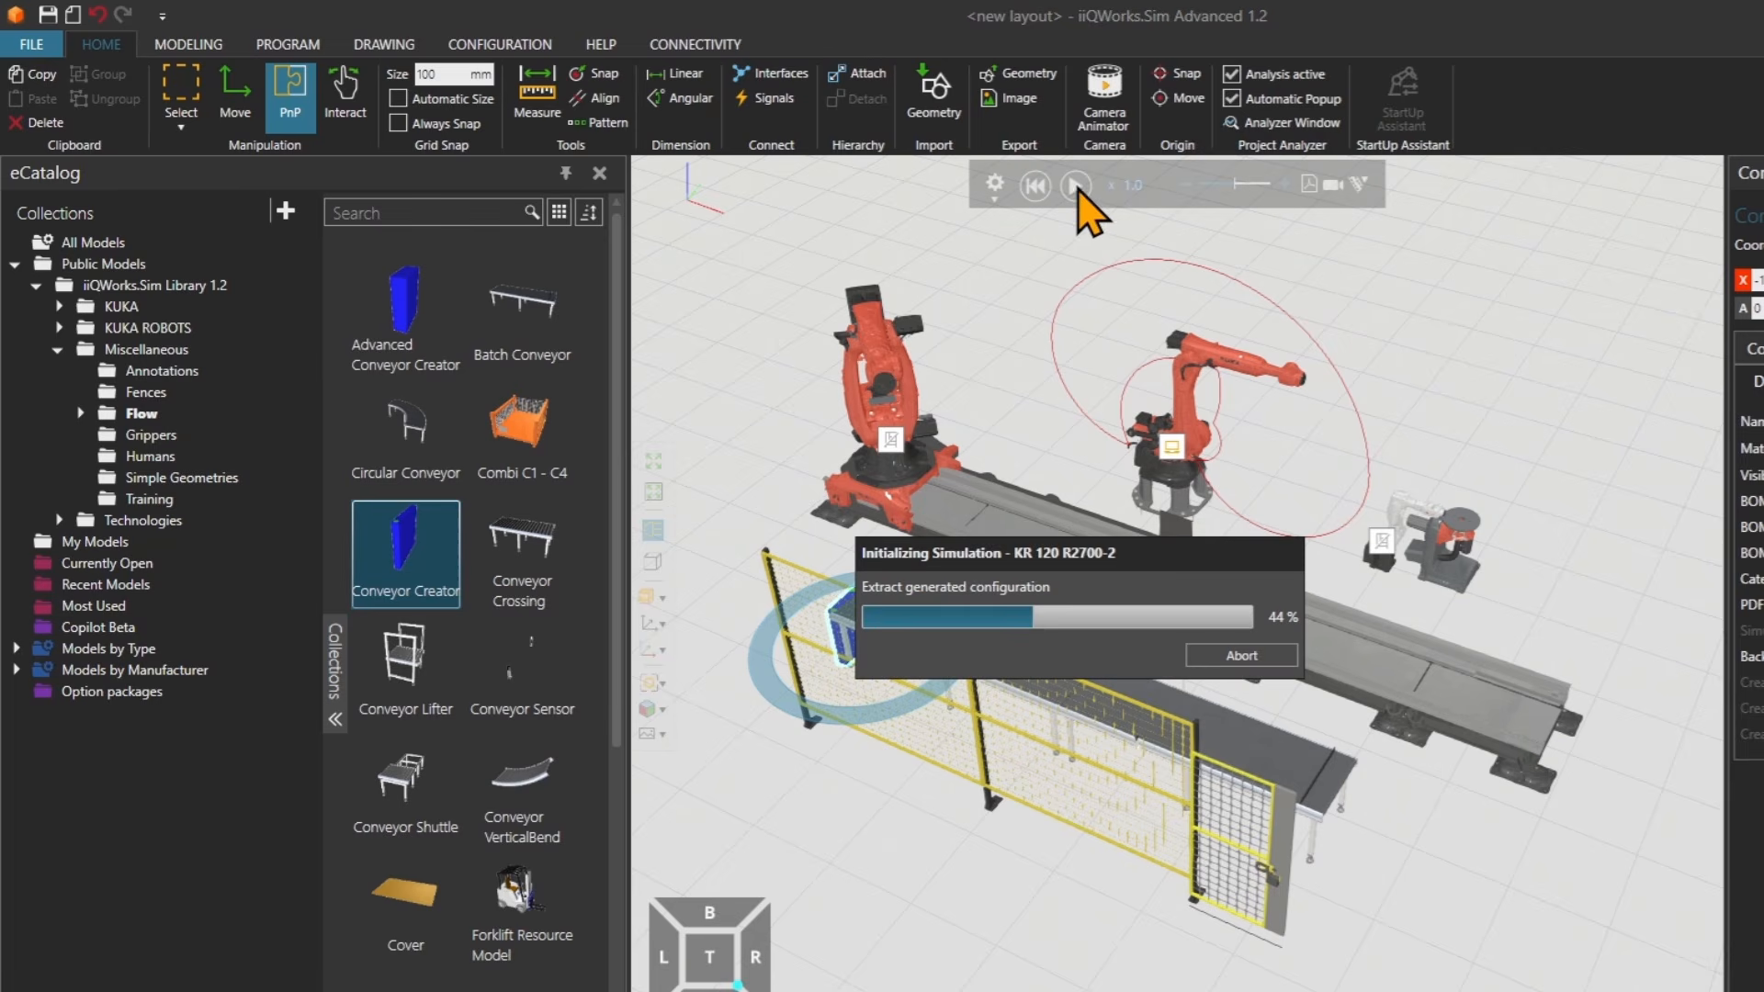
scroll(886, 568, up, 3)
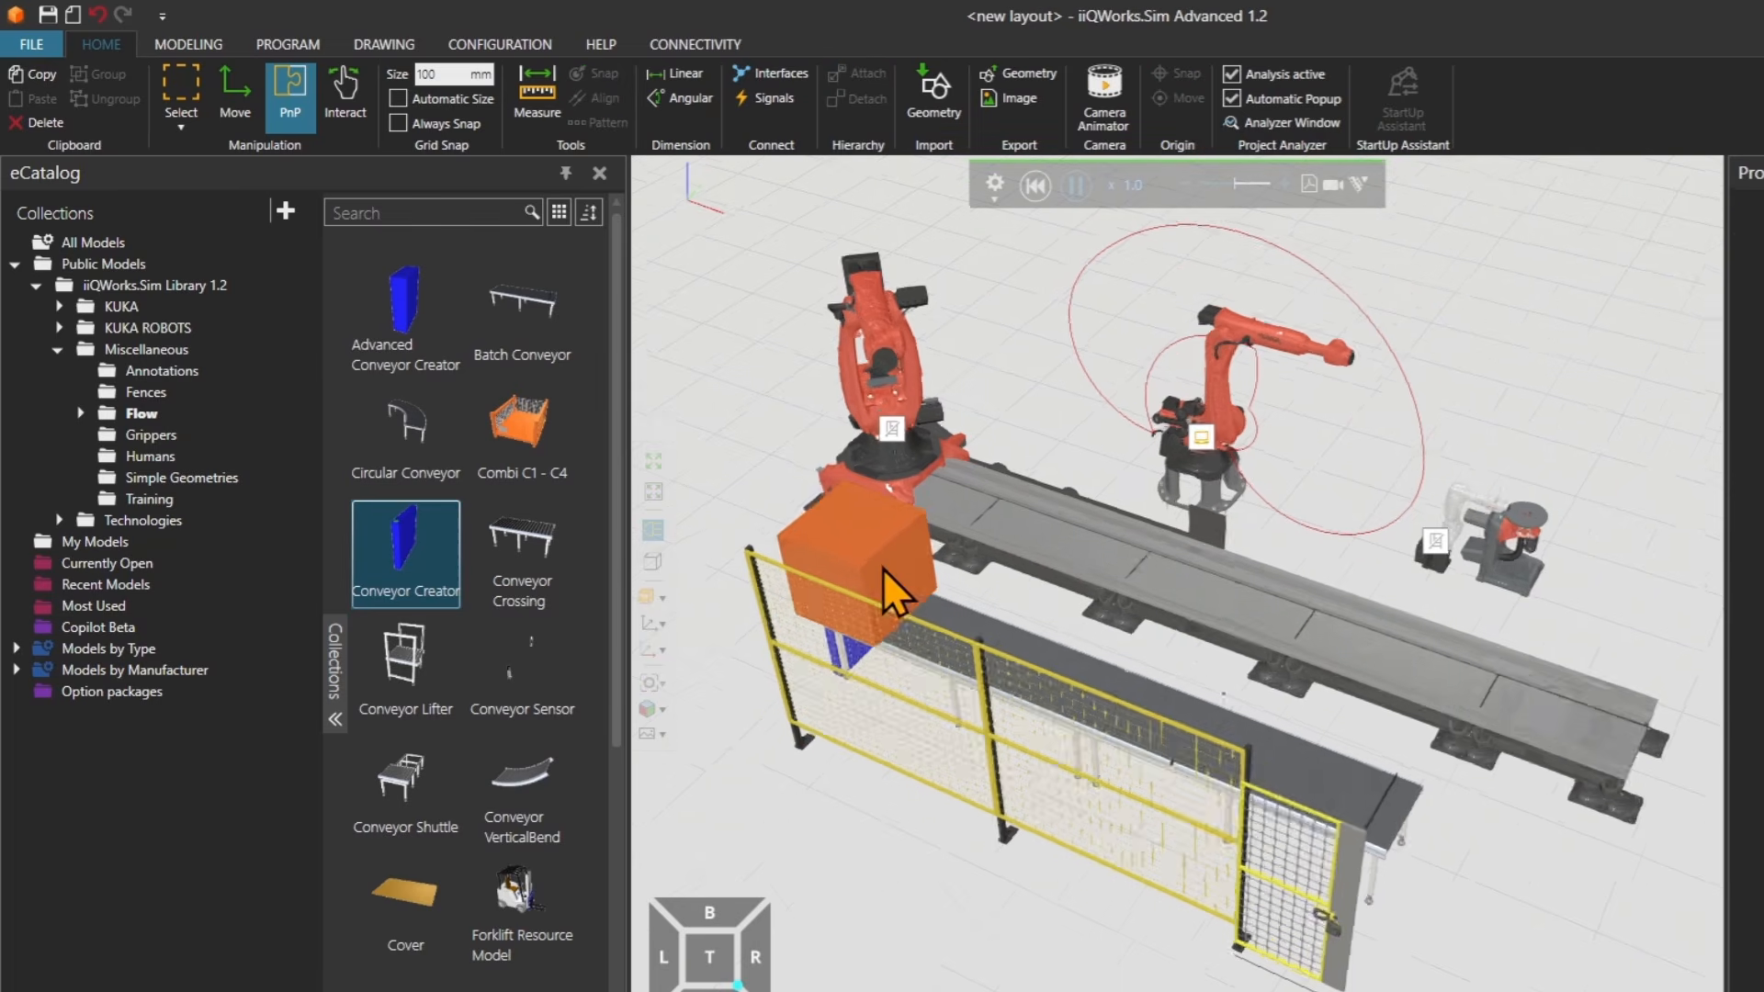
right_drag(1177, 654, 1085, 588)
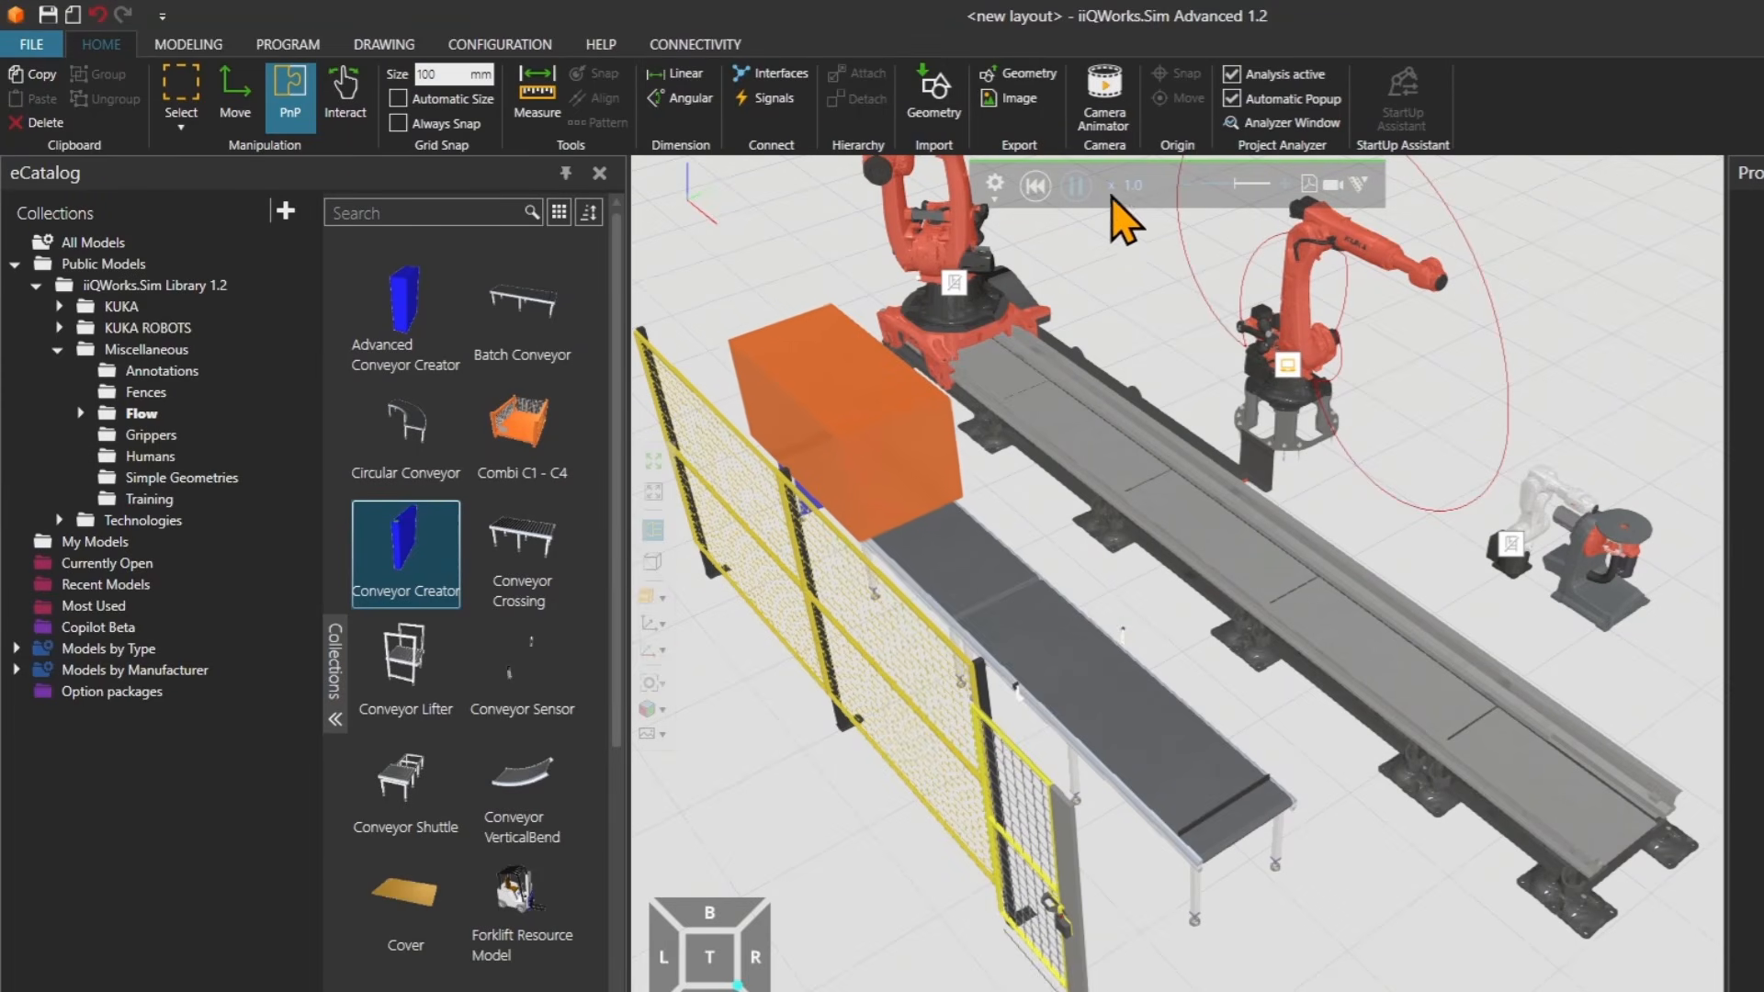
click(1038, 187)
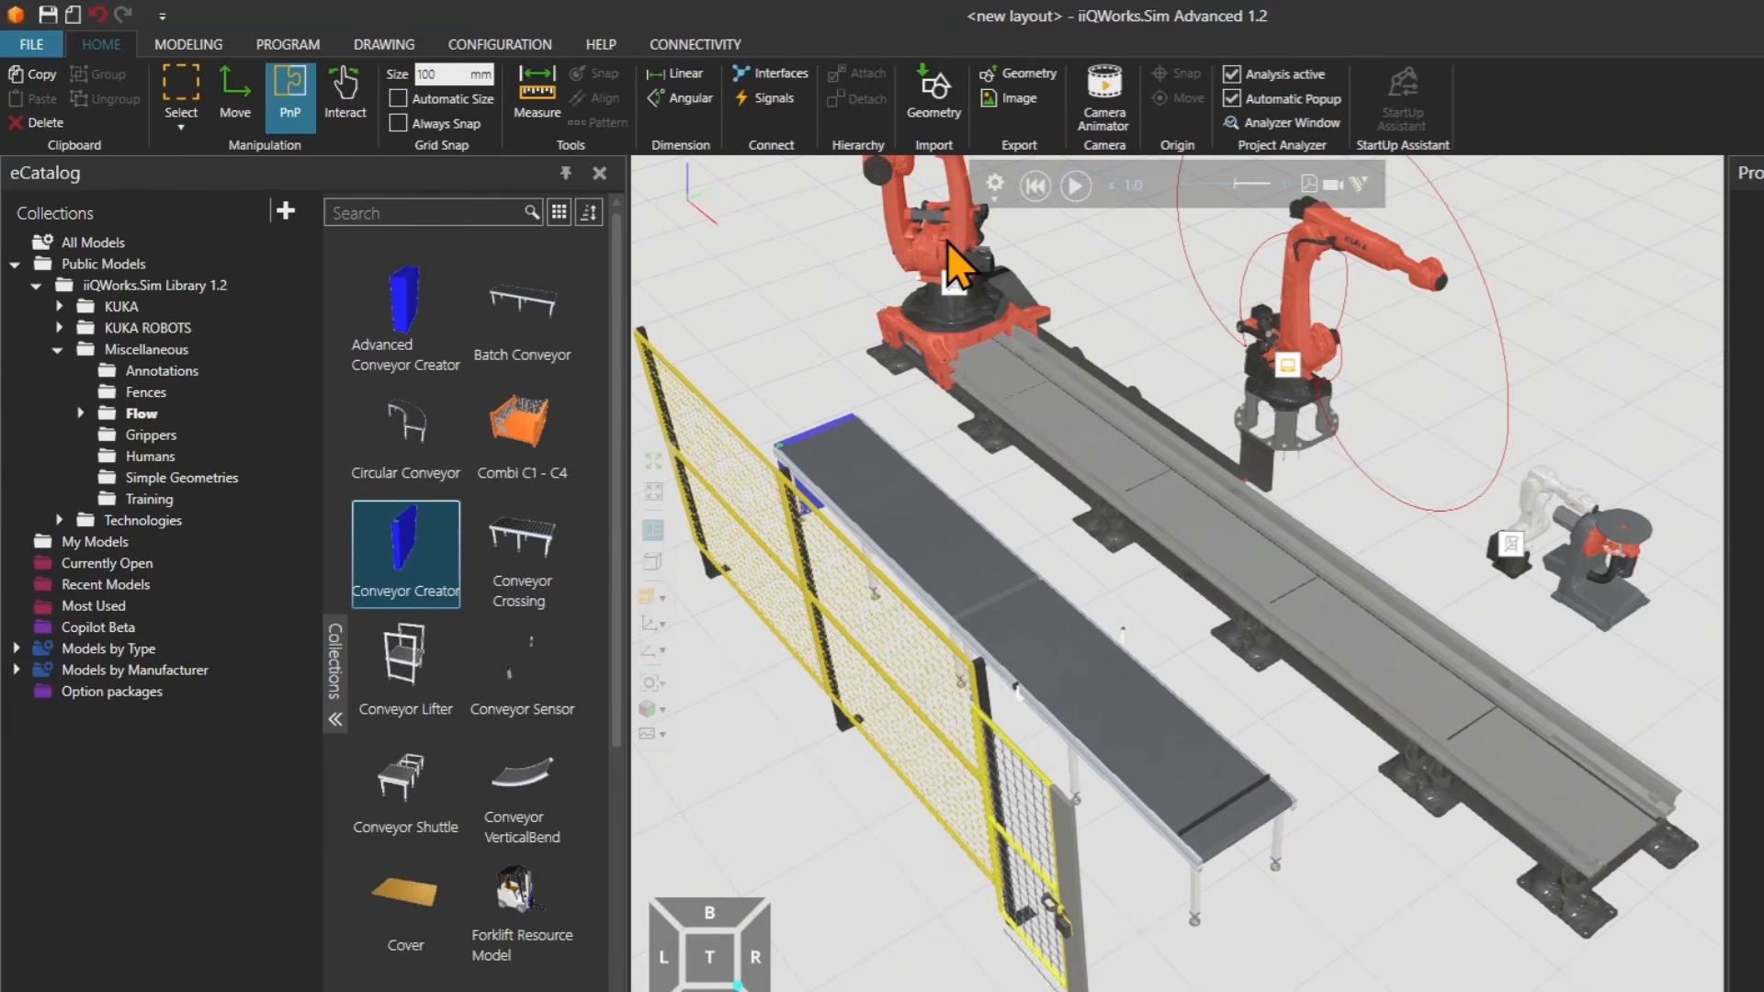
Set the KR 800 R2800-2 robot's KrlExecutor execution mode to Deactivated.
click(949, 247)
click(1551, 284)
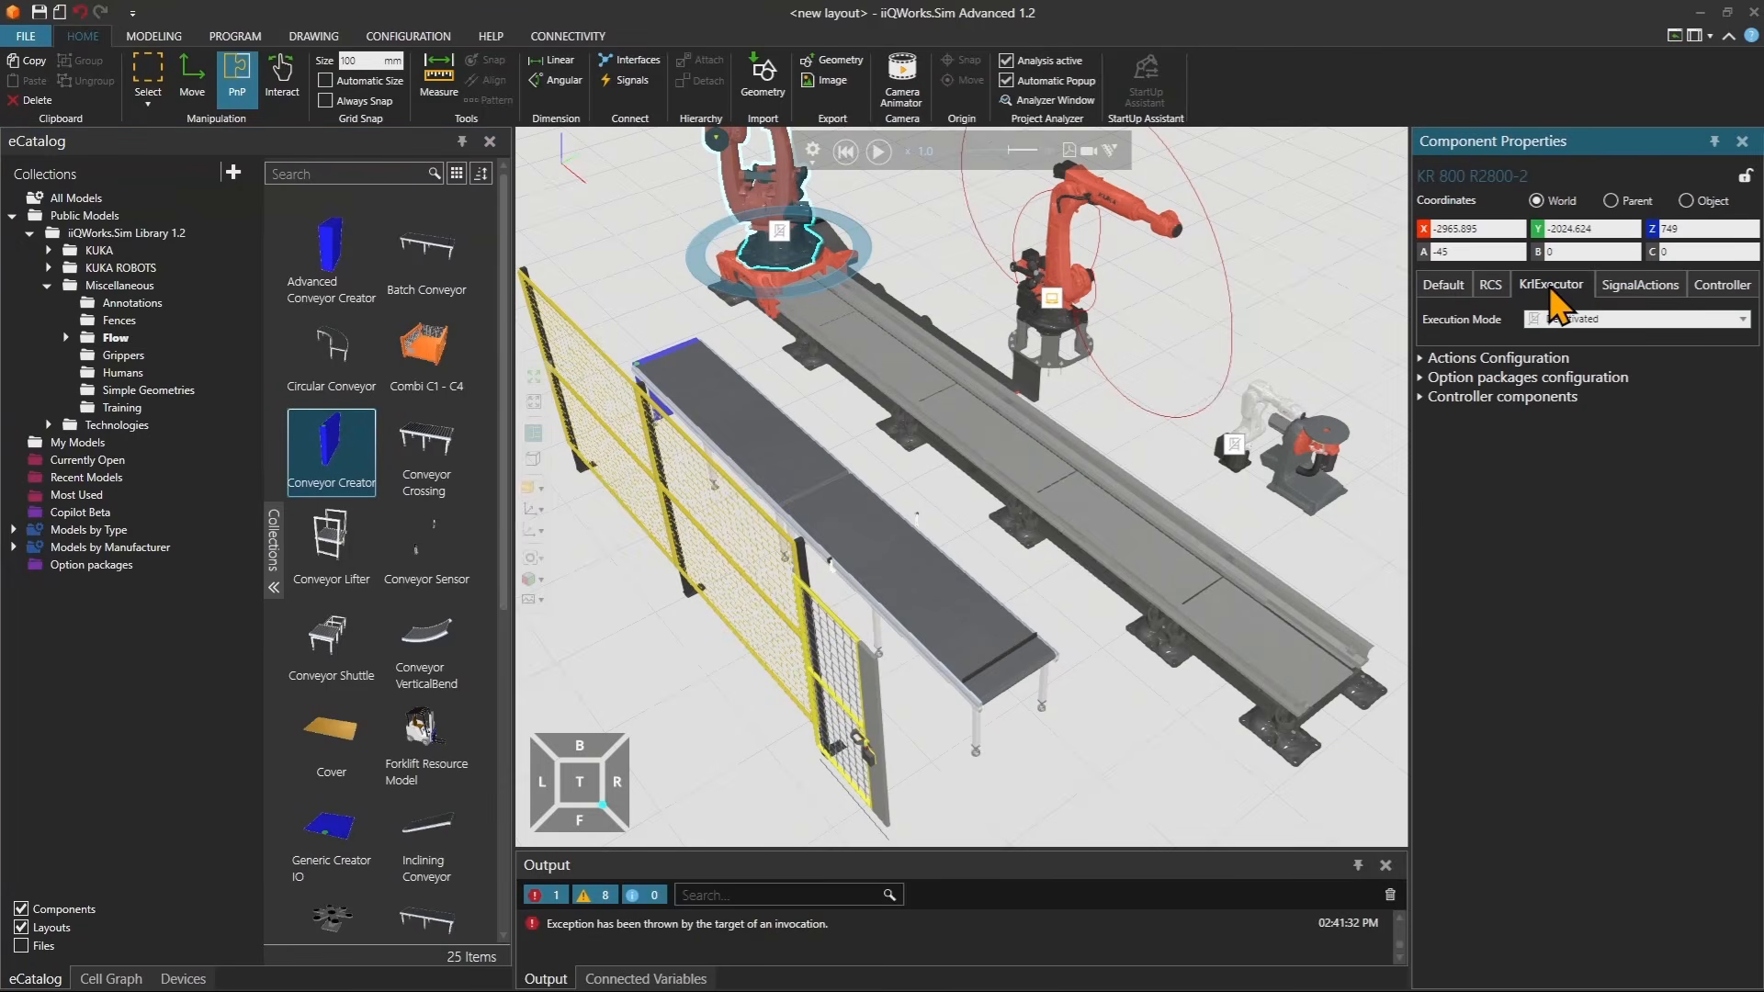
click(1596, 320)
click(1594, 395)
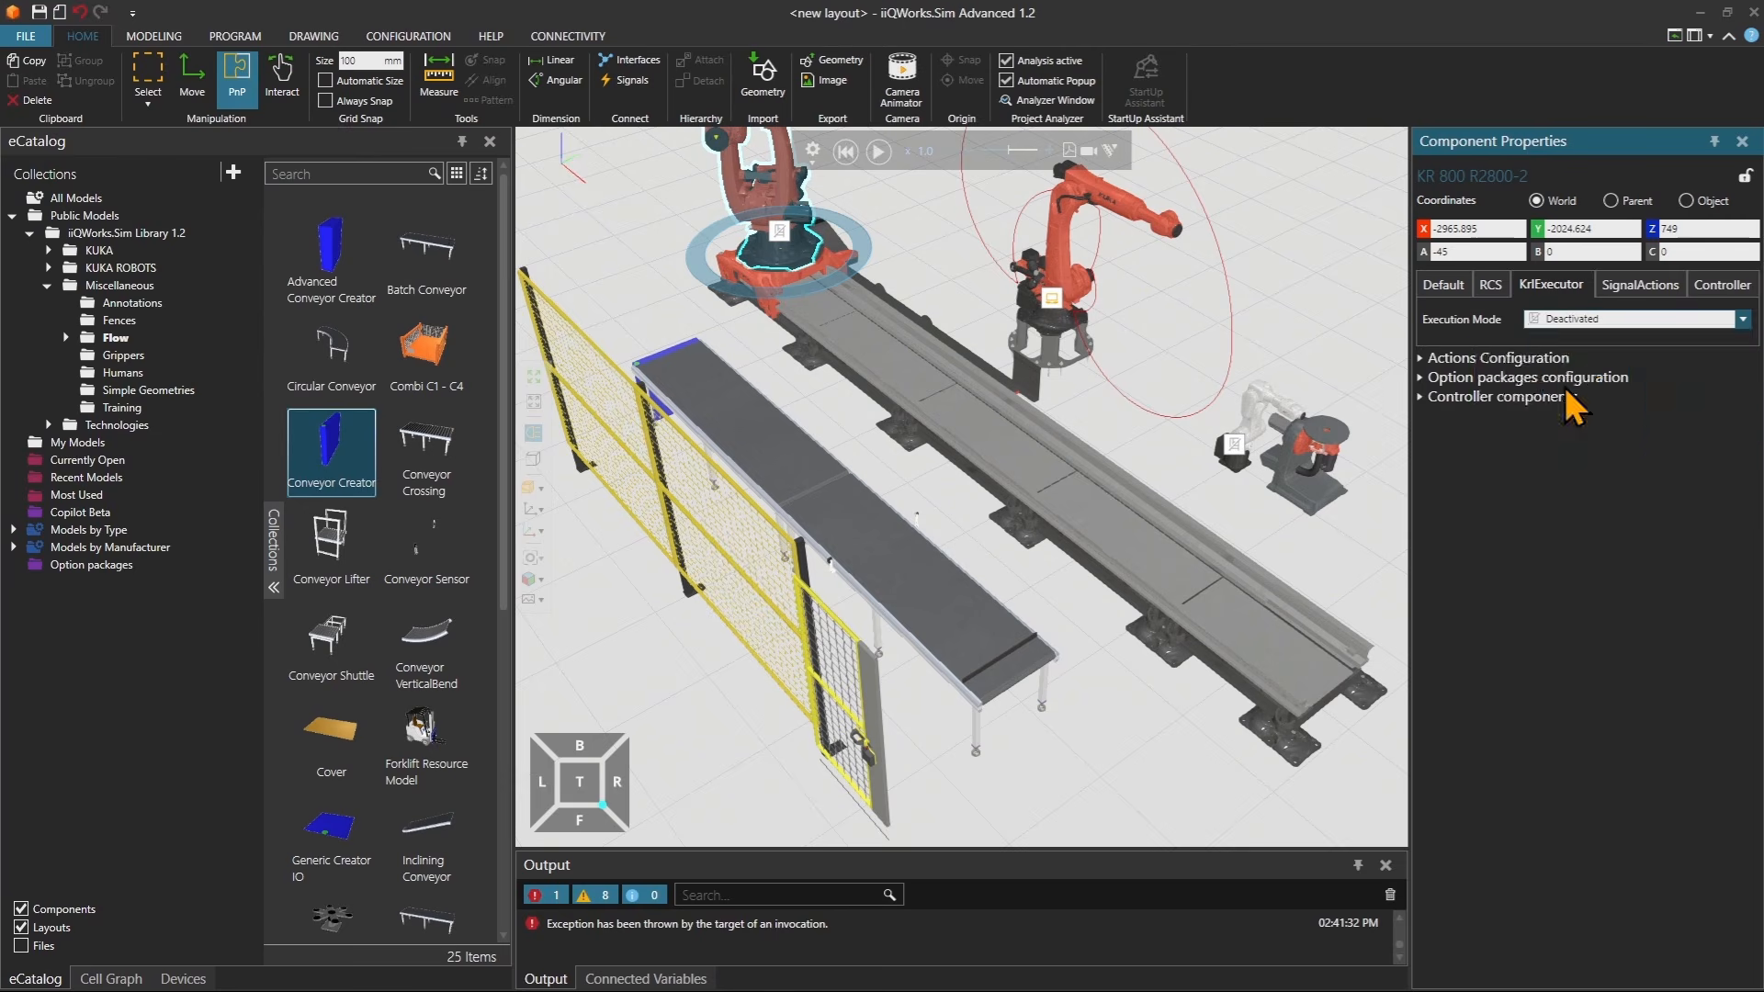
Set the KR 16 R1100-3 robot's KrlExecutor execution mode to Local.
click(1284, 424)
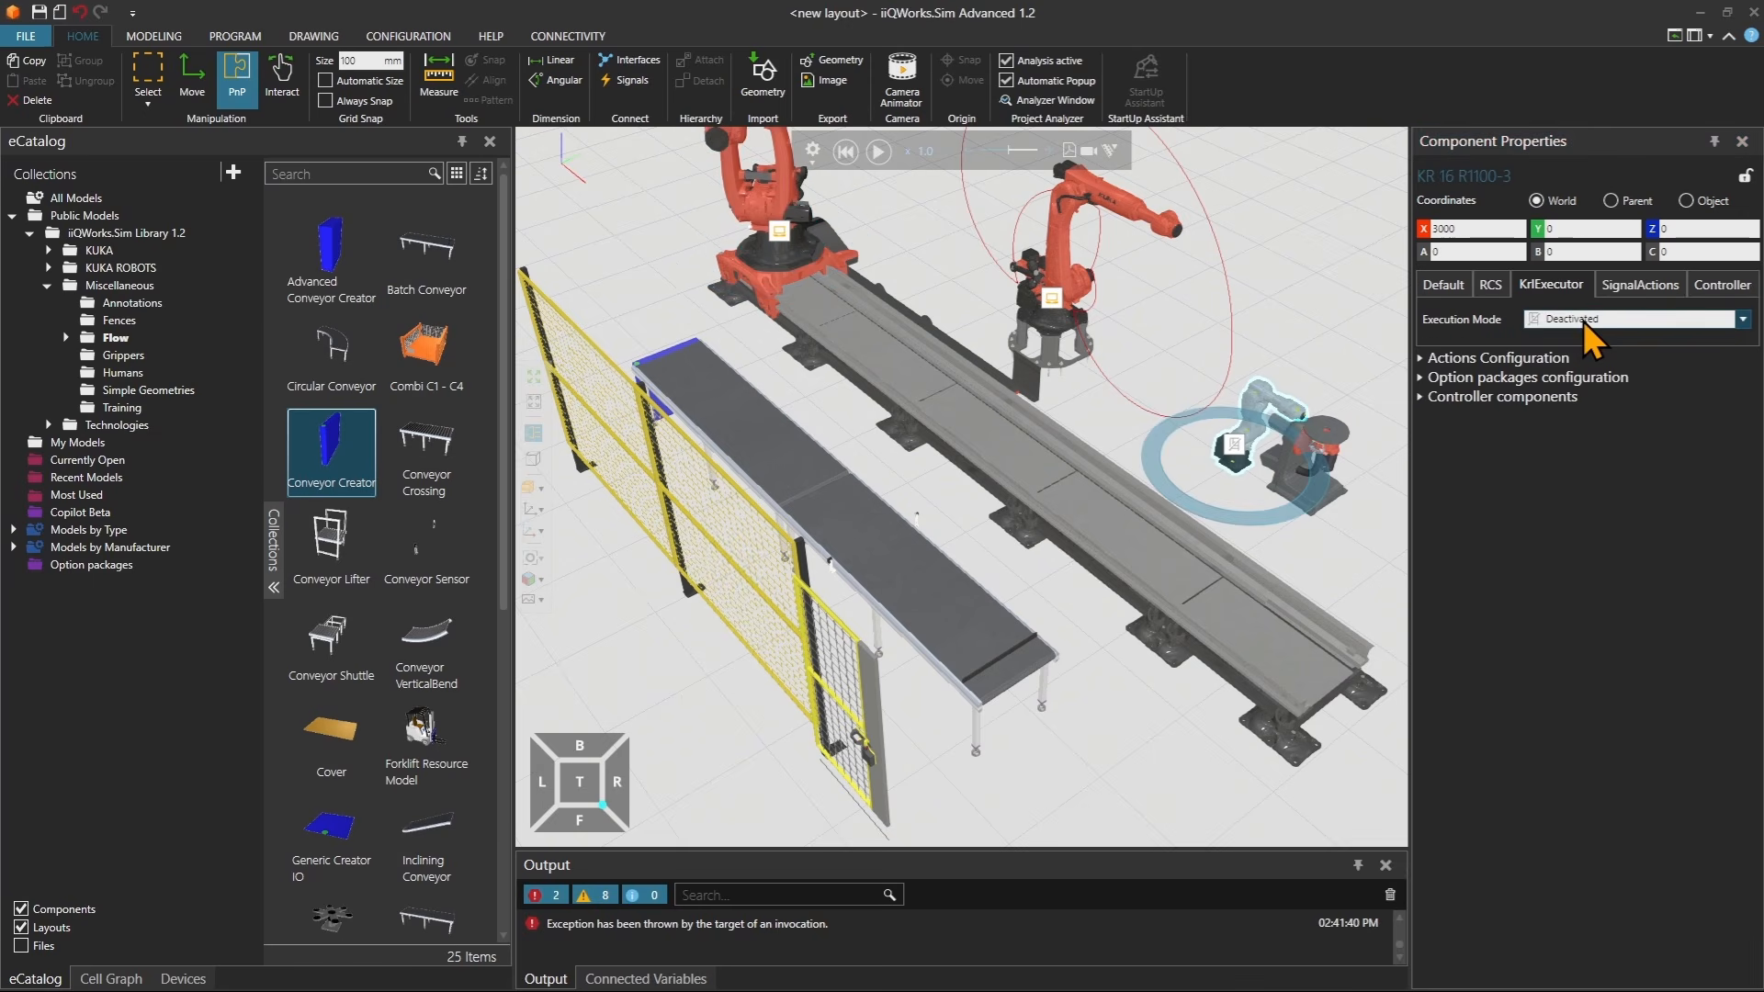
click(1742, 322)
click(1580, 386)
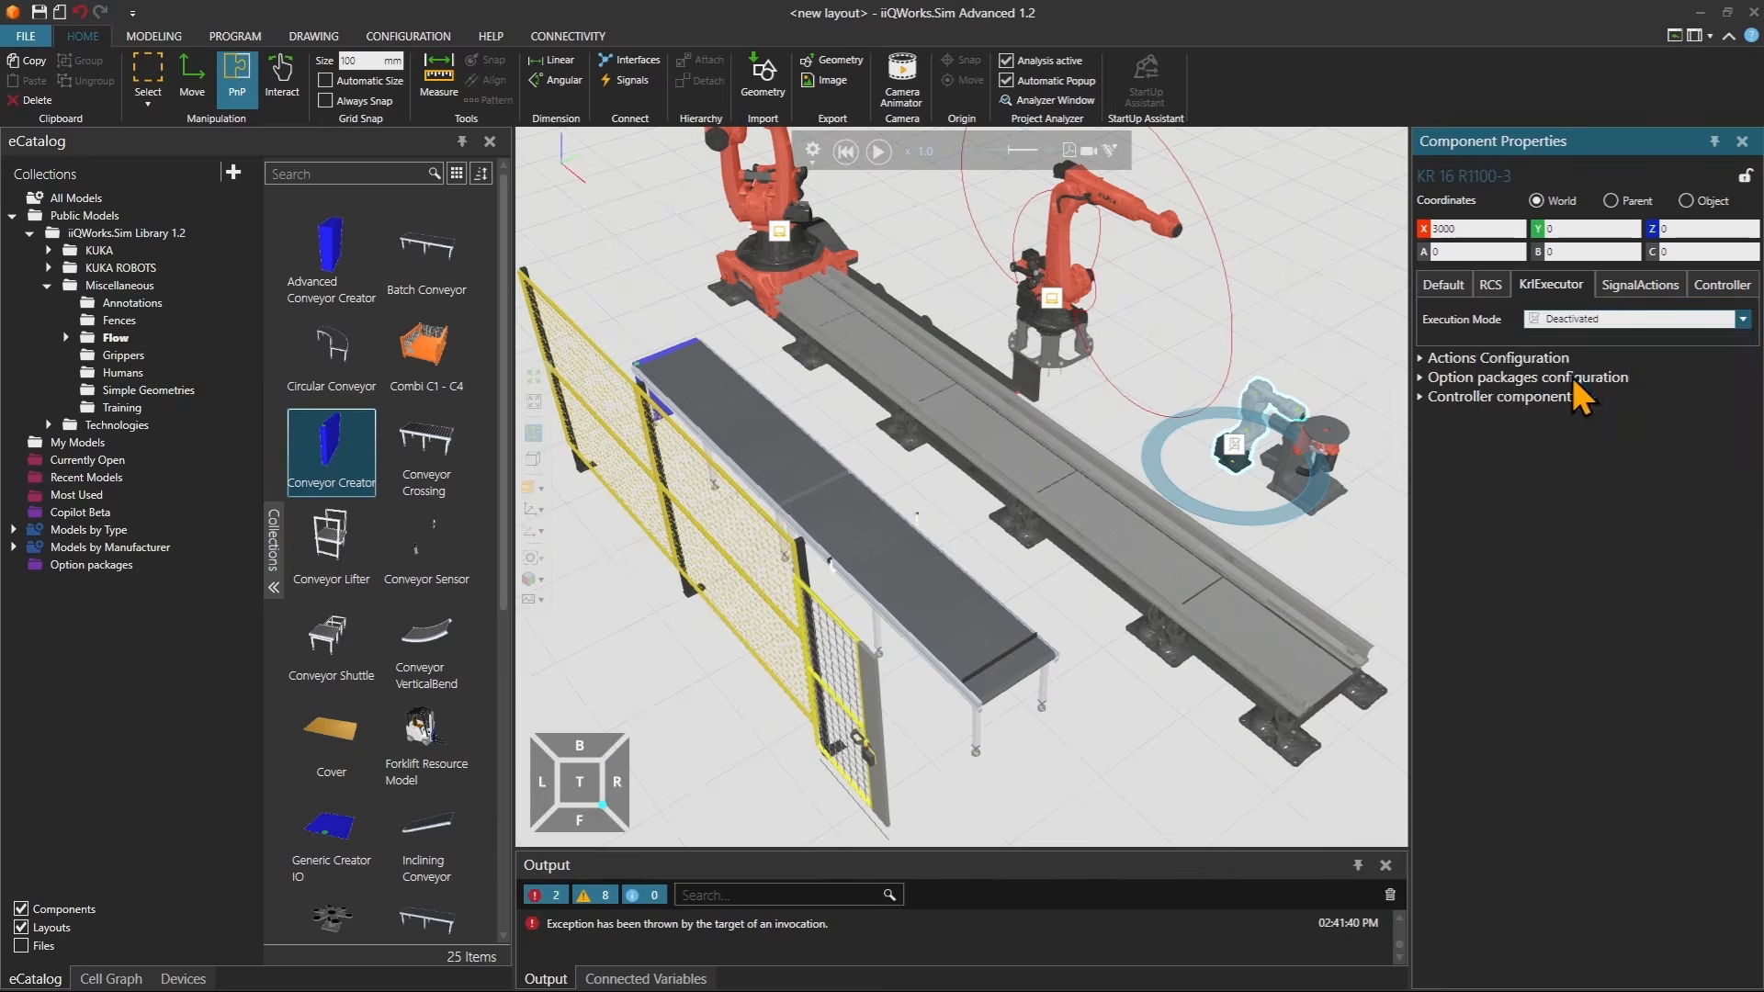
Run the simulation again to watch the conveyor flow.
click(879, 151)
scroll(720, 472, up, 3)
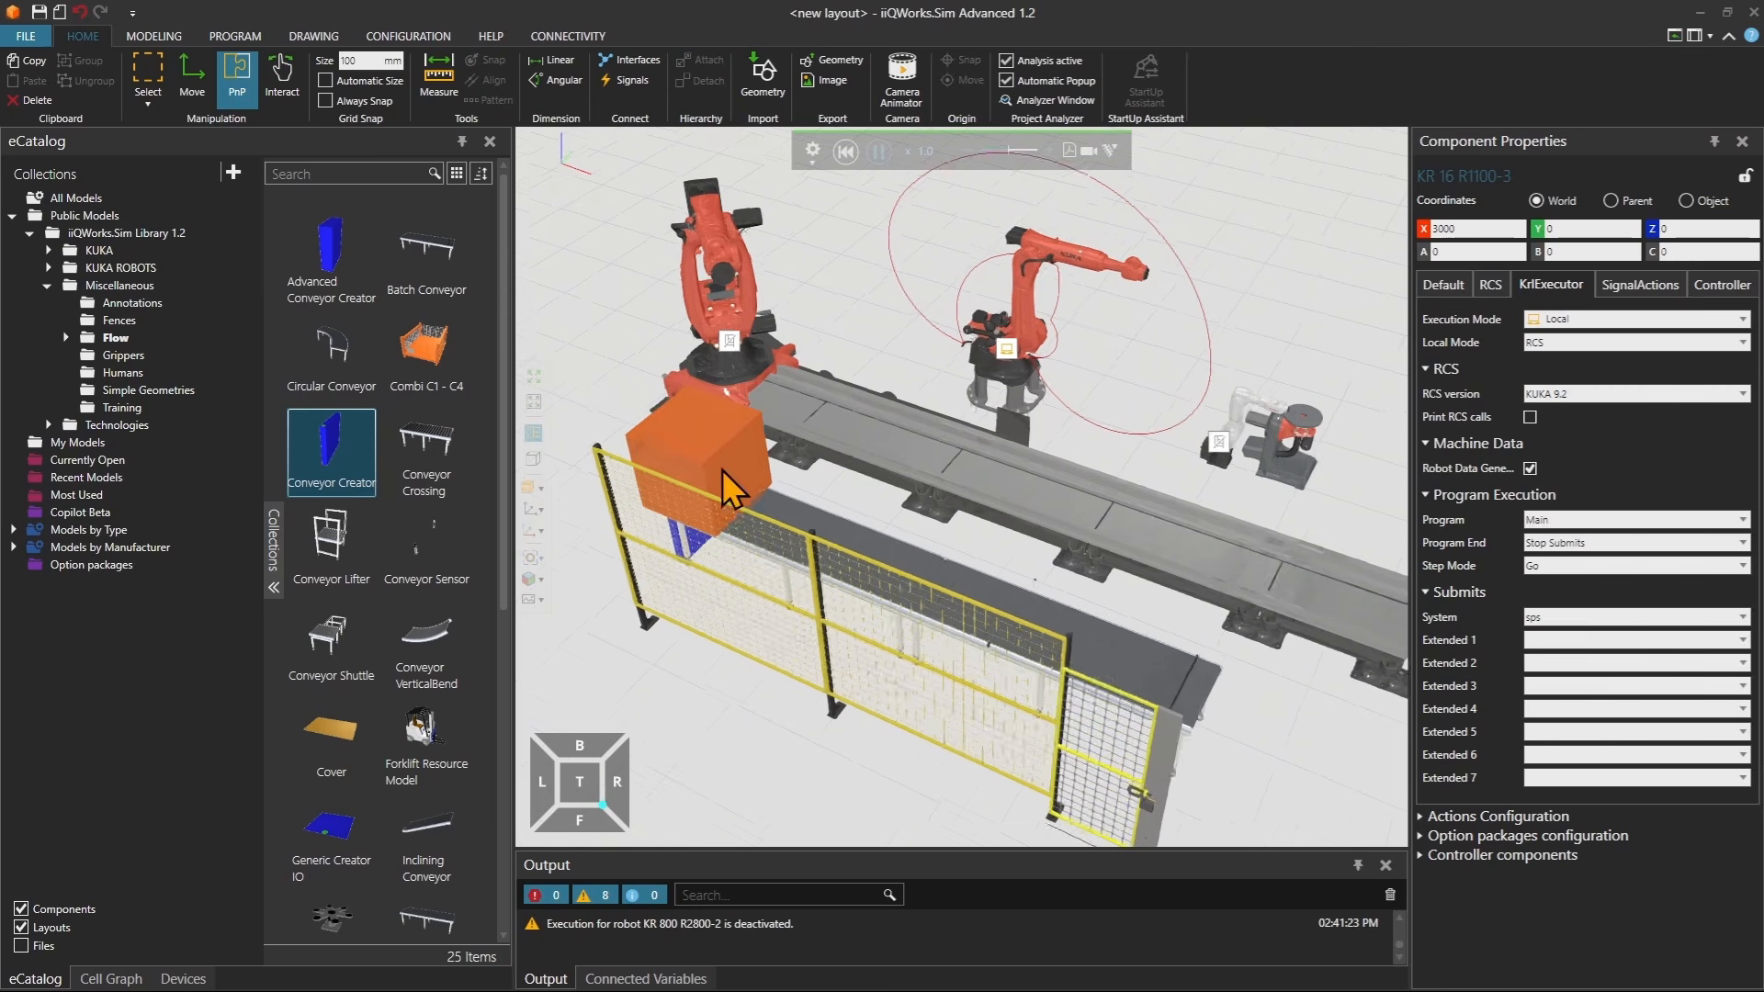
right_drag(956, 528, 891, 499)
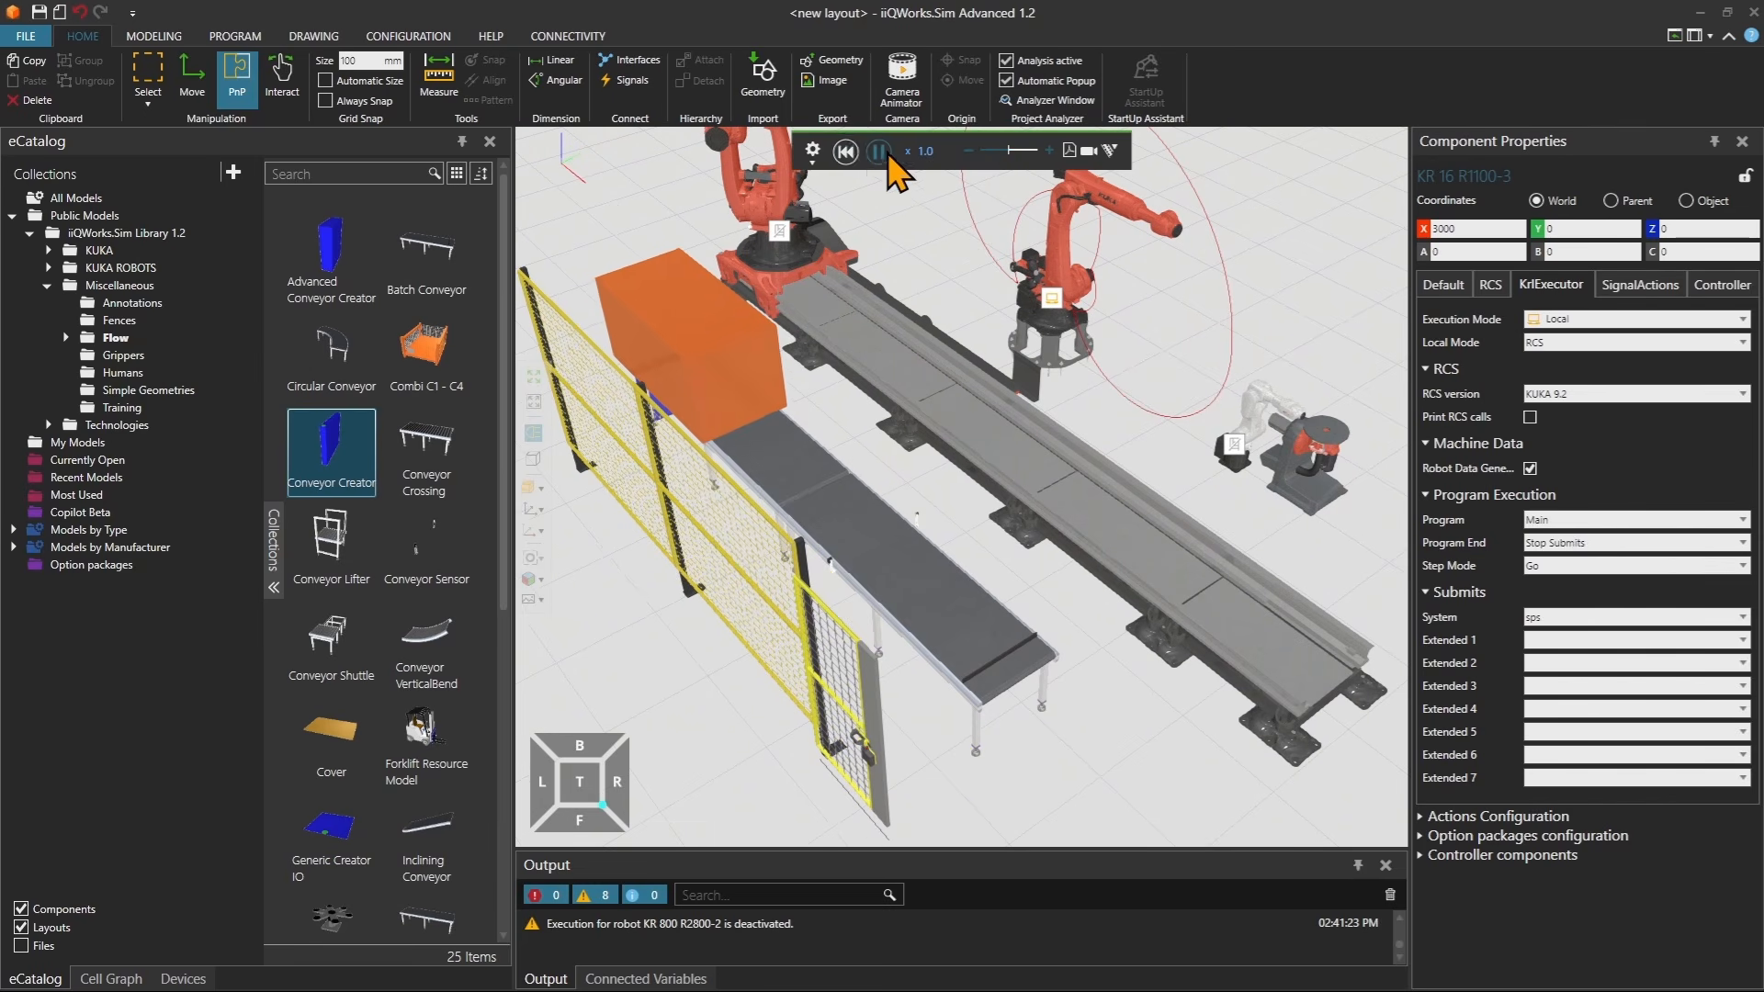